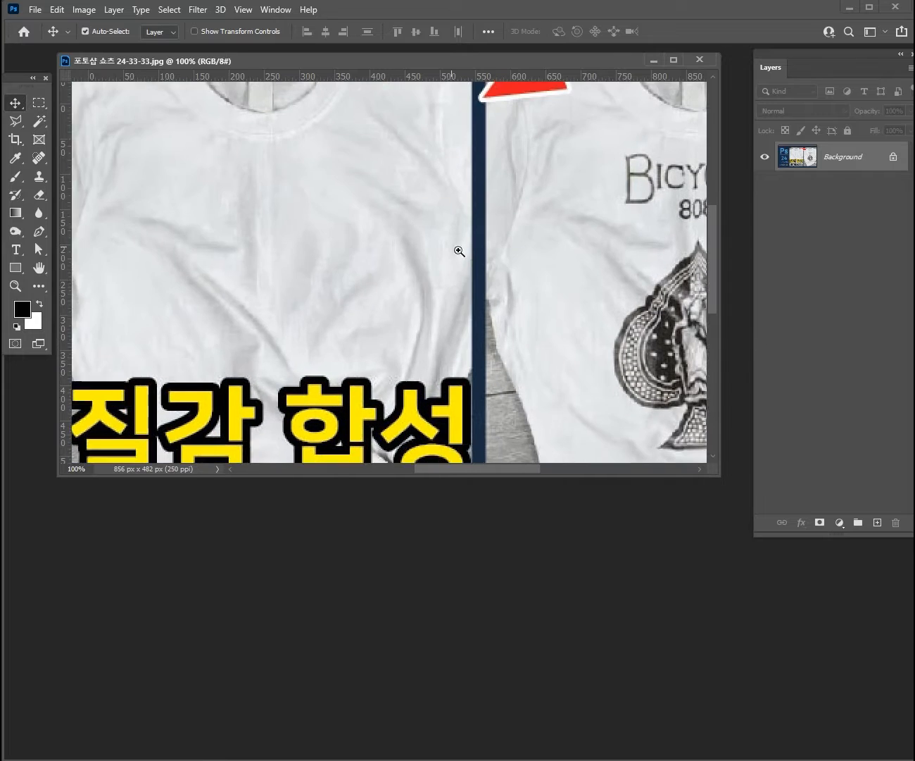
Step: Enlarge the example's document window and compare the plain T-shirt with the printed Bicycle 808 T-shirt
{"action": "left_click_drag", "start_coordinate": [447, 478], "coordinate": [448, 757]}
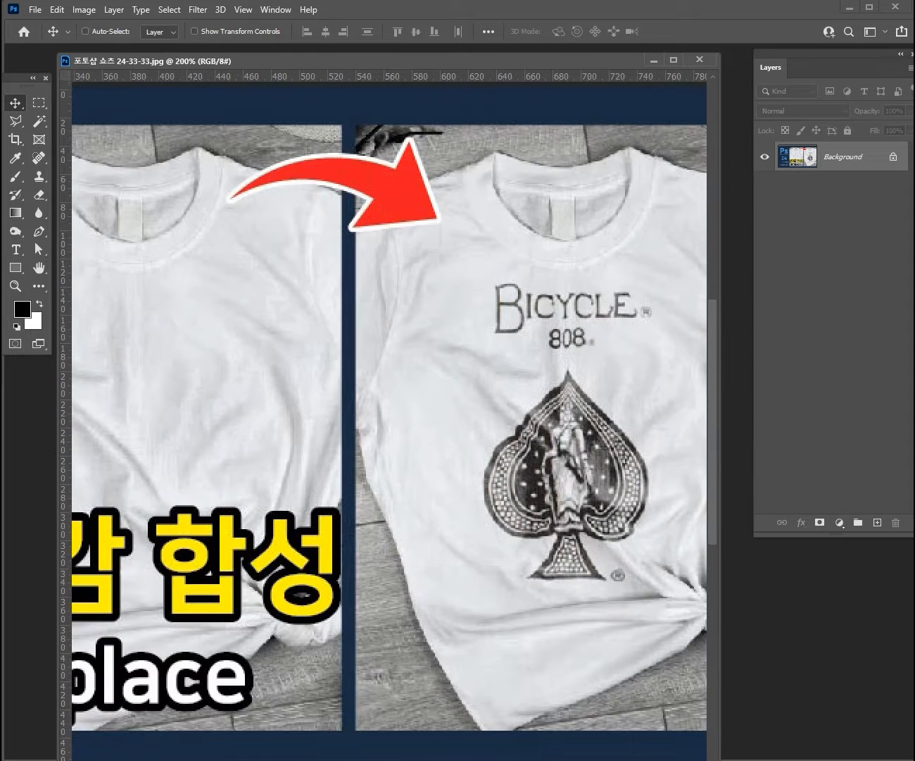
{"action": "left_click_drag", "start_coordinate": [724, 500], "coordinate": [857, 497]}
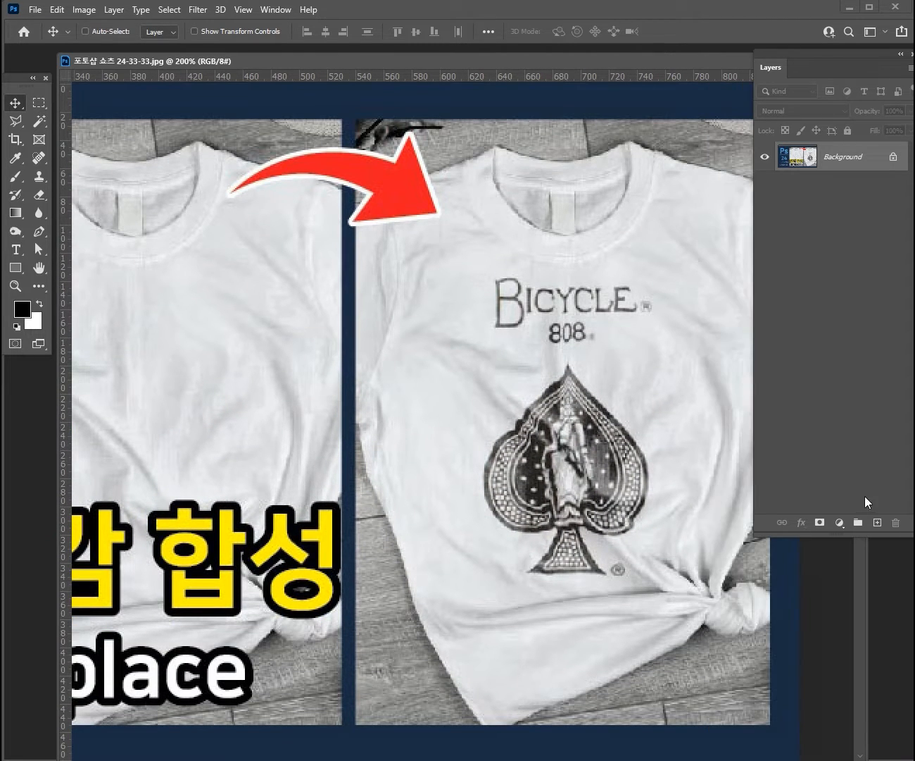
{"action": "left_click_drag", "start_coordinate": [357, 426], "coordinate": [452, 383]}
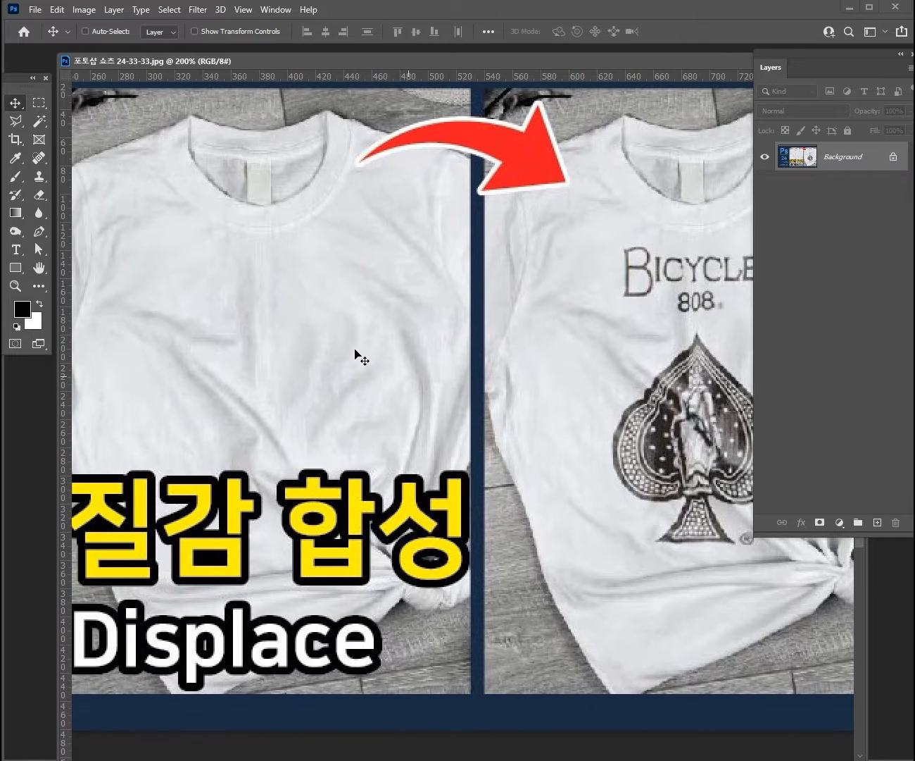
{"action": "scroll", "coordinate": [378, 383], "scroll_direction": "right", "scroll_amount": 3}
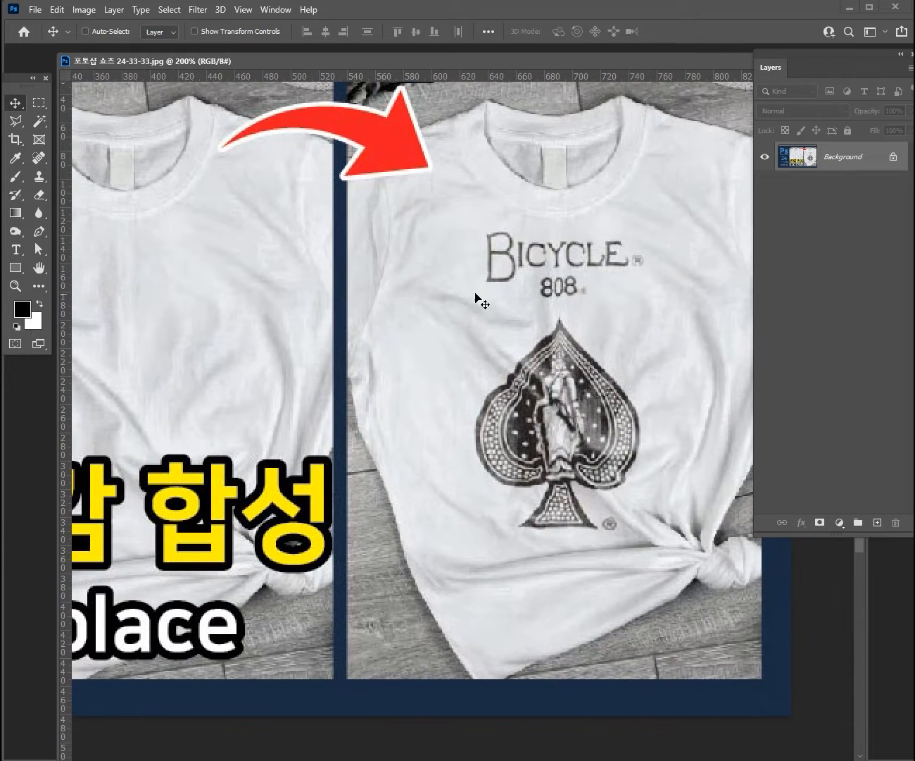
{"action": "left_click_drag", "start_coordinate": [317, 303], "coordinate": [276, 296]}
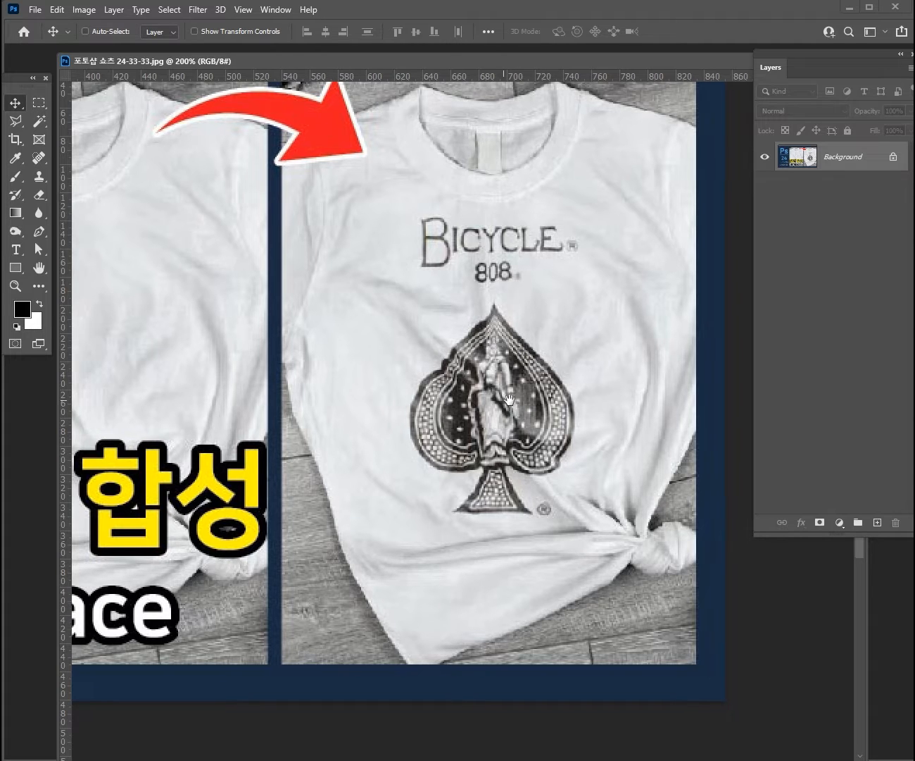
{"action": "scroll", "coordinate": [542, 443], "scroll_direction": "left", "scroll_amount": 2}
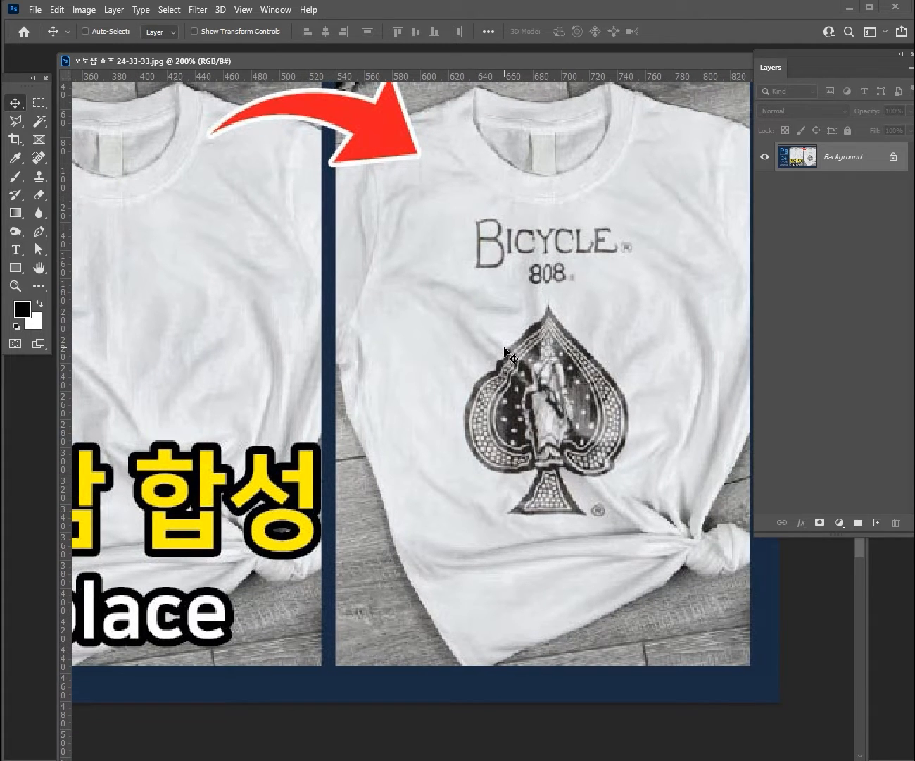
{"action": "scroll", "coordinate": [509, 352], "scroll_direction": "right", "scroll_amount": 1}
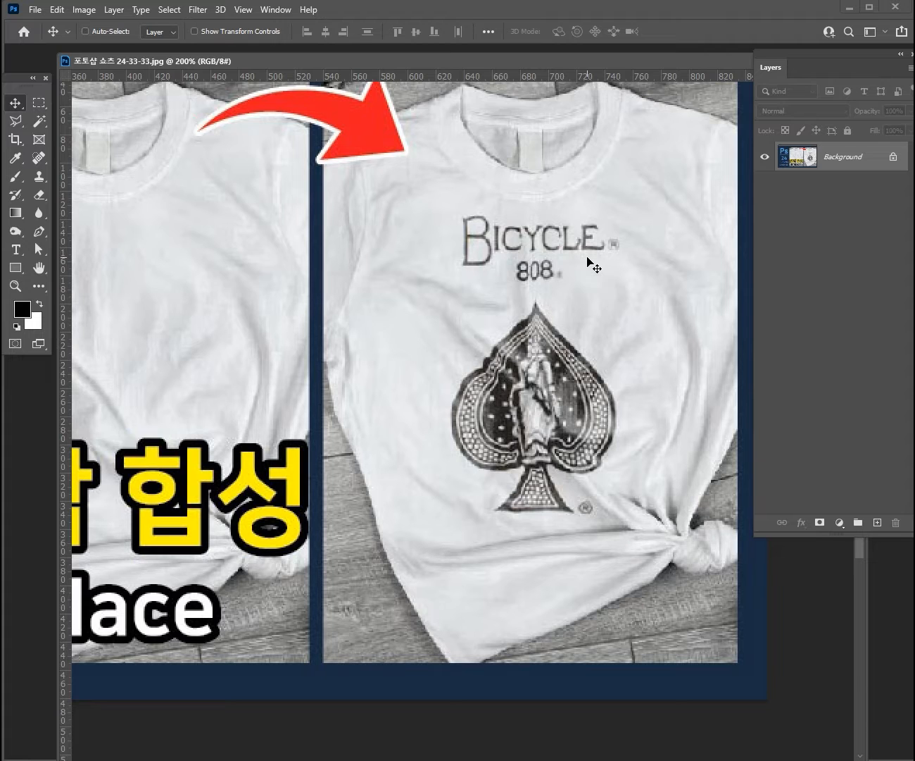
{"action": "scroll", "coordinate": [501, 363], "scroll_direction": "down", "scroll_amount": 1}
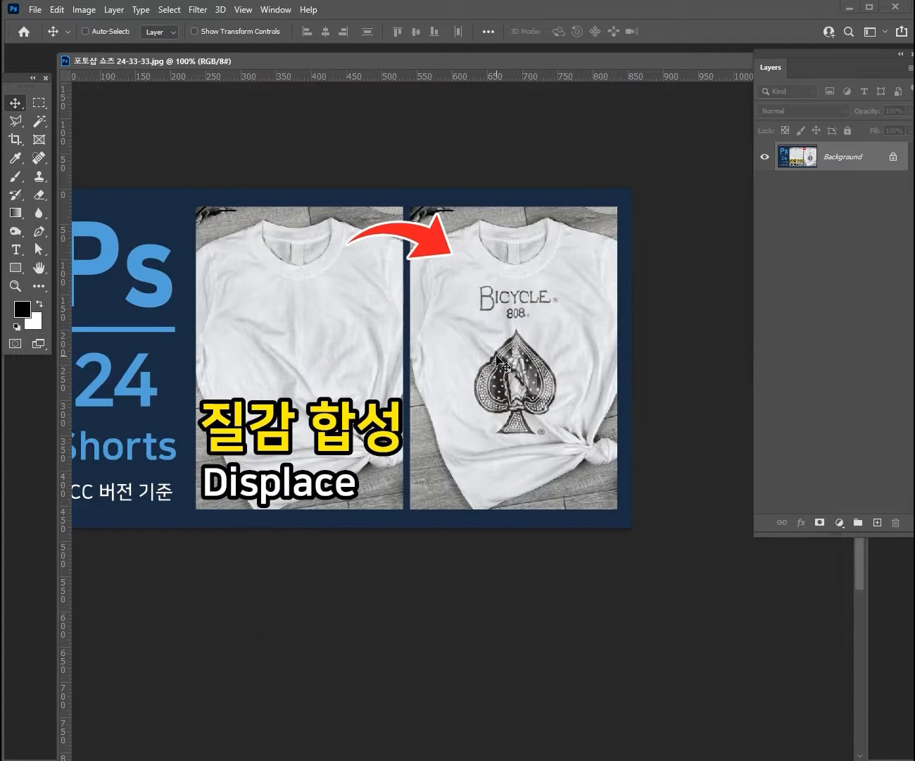
{"action": "scroll", "coordinate": [498, 374], "scroll_direction": "up", "scroll_amount": 1}
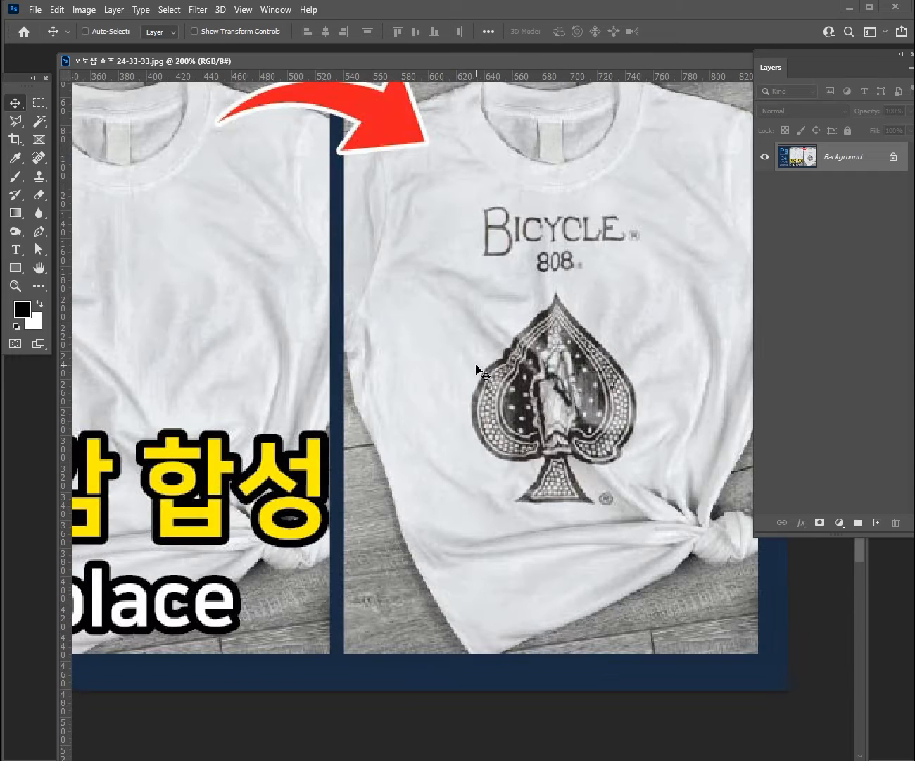
{"action": "left_click_drag", "start_coordinate": [378, 385], "coordinate": [568, 388]}
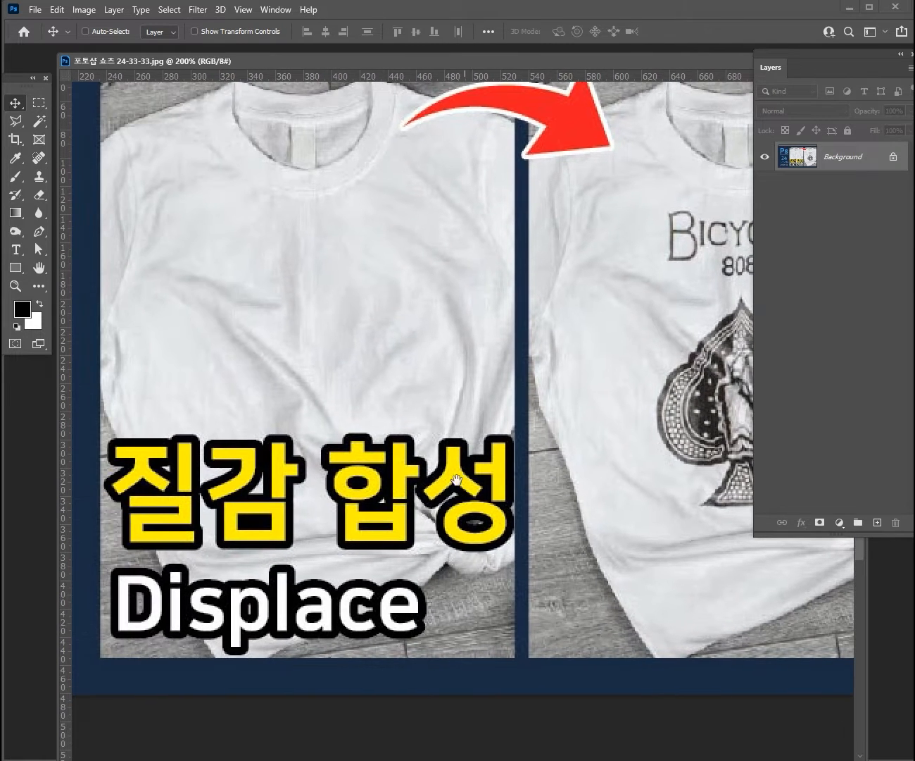
{"action": "left_click_drag", "start_coordinate": [522, 500], "coordinate": [444, 460]}
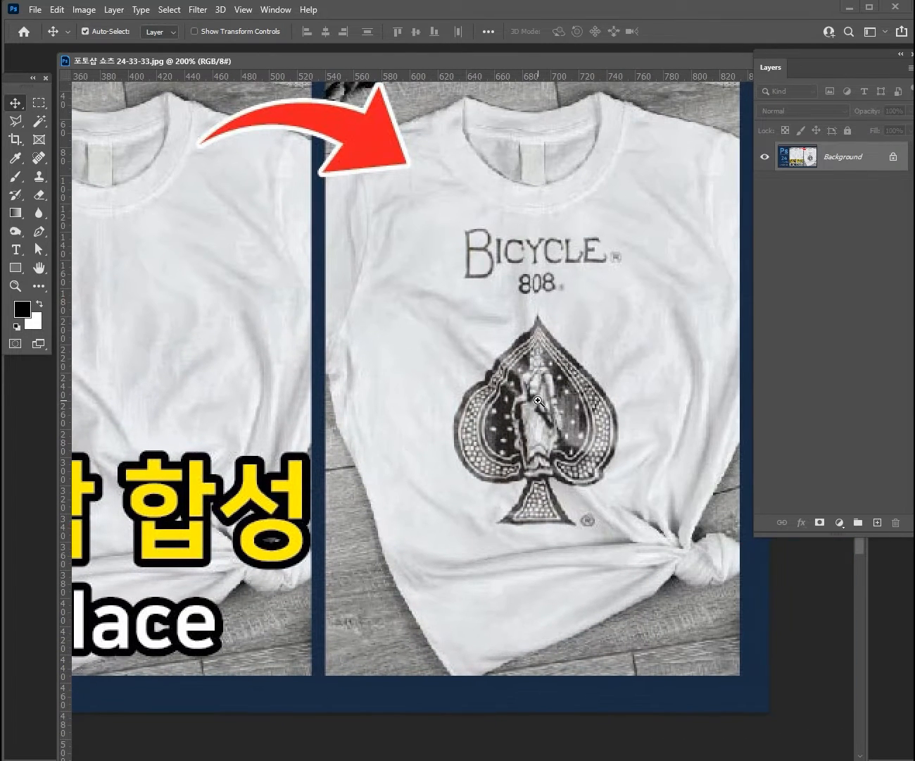
Step: Examine the spade print on the shirt's folds up close, and review the whole before-and-after example at 100%
{"action": "scroll", "coordinate": [552, 408], "scroll_direction": "up", "scroll_amount": 1}
{"action": "left_click_drag", "start_coordinate": [566, 398], "coordinate": [402, 459]}
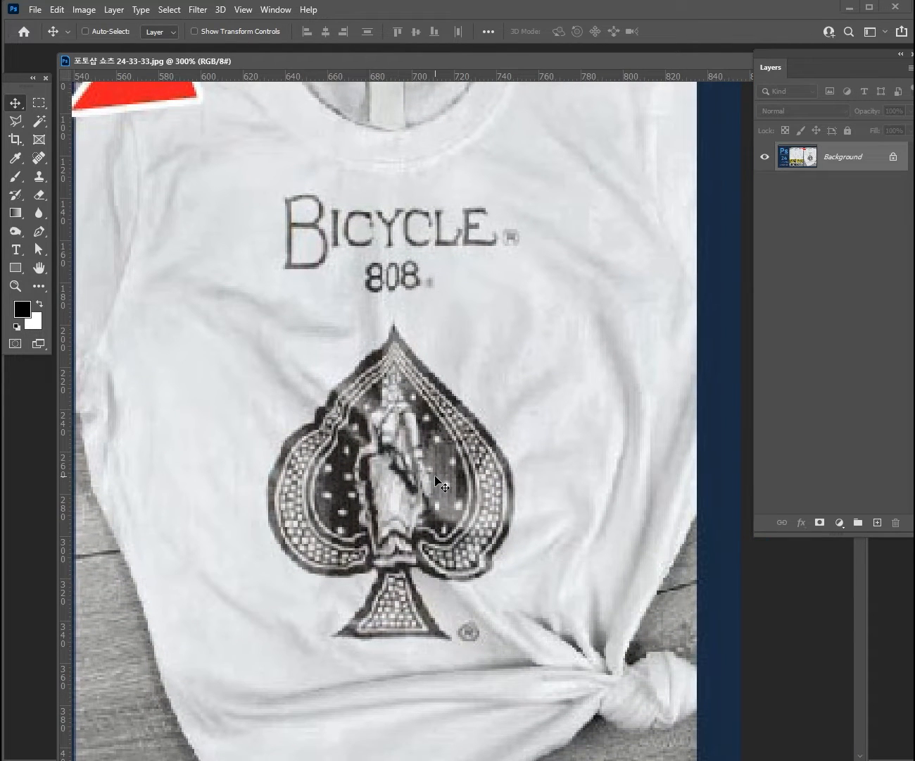
{"action": "left_click", "coordinate": [353, 427], "text": "ctrl+alt"}
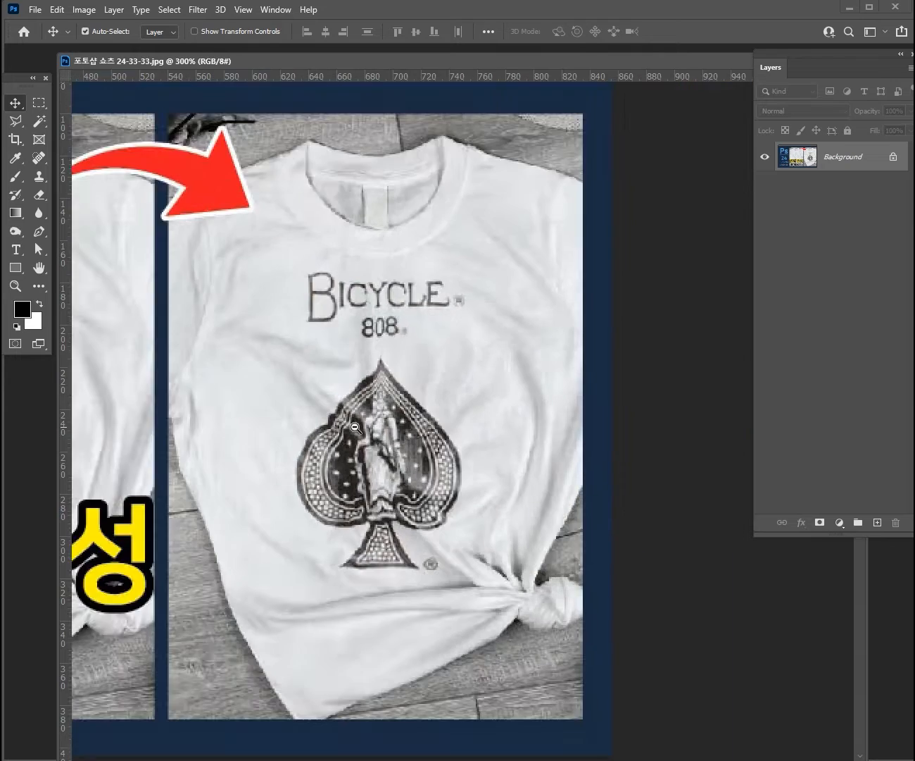
{"action": "left_click", "coordinate": [353, 426], "text": "ctrl+alt"}
{"action": "left_click_drag", "start_coordinate": [250, 440], "coordinate": [354, 424]}
{"action": "left_click", "coordinate": [367, 425], "text": "ctrl"}
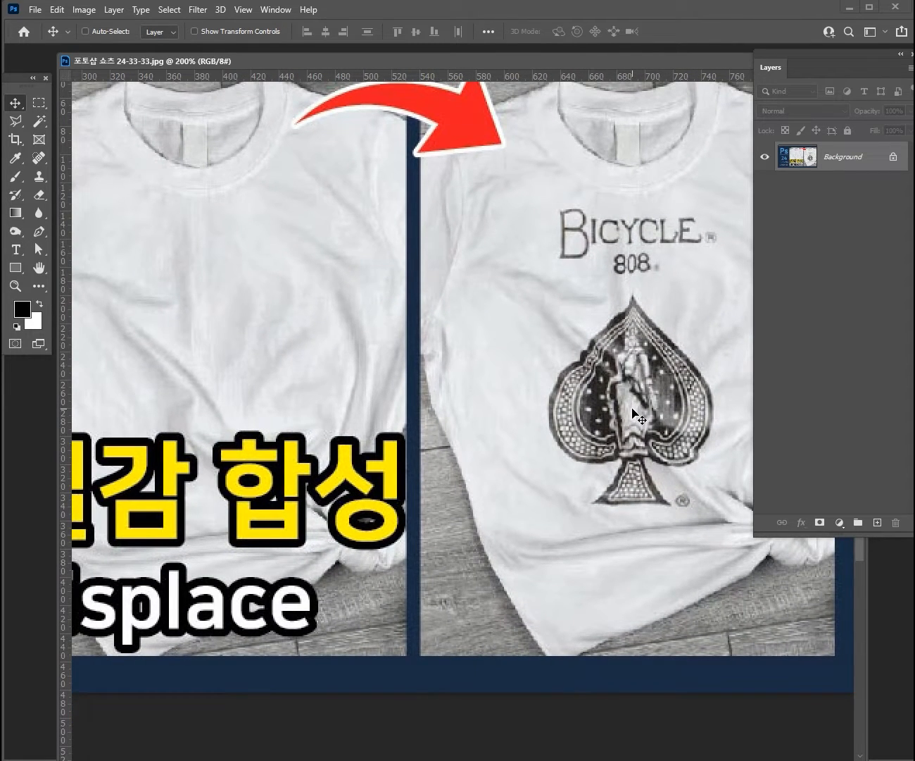
{"action": "left_click_drag", "start_coordinate": [419, 412], "coordinate": [525, 409]}
{"action": "left_click_drag", "start_coordinate": [596, 398], "coordinate": [429, 399]}
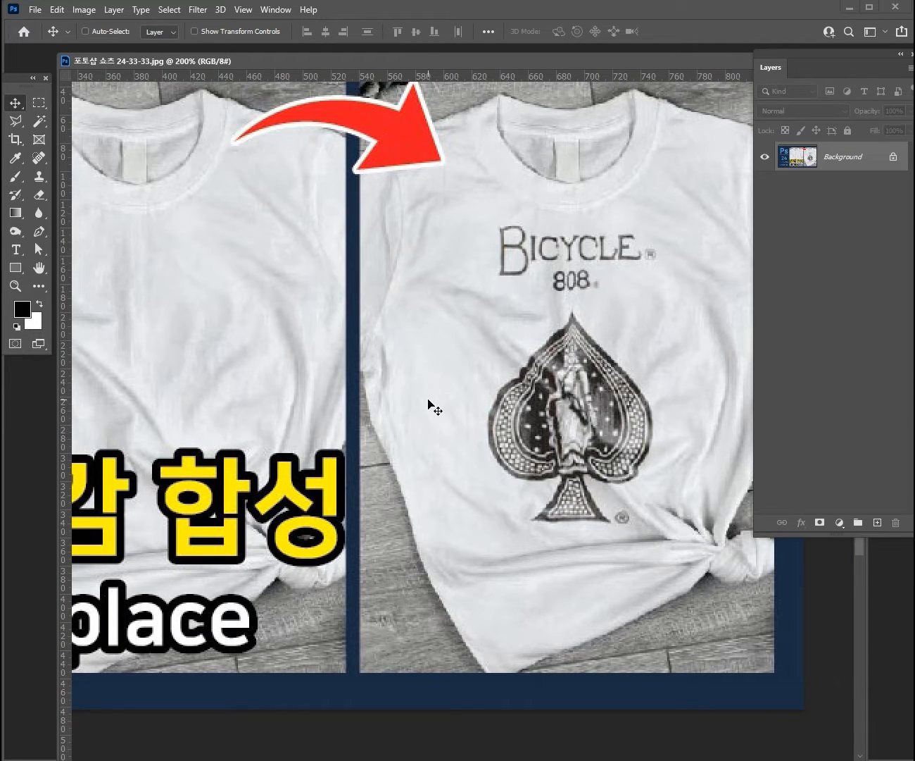
{"action": "left_click", "coordinate": [393, 419], "text": "ctrl+alt"}
{"action": "left_click_drag", "start_coordinate": [405, 422], "coordinate": [464, 412]}
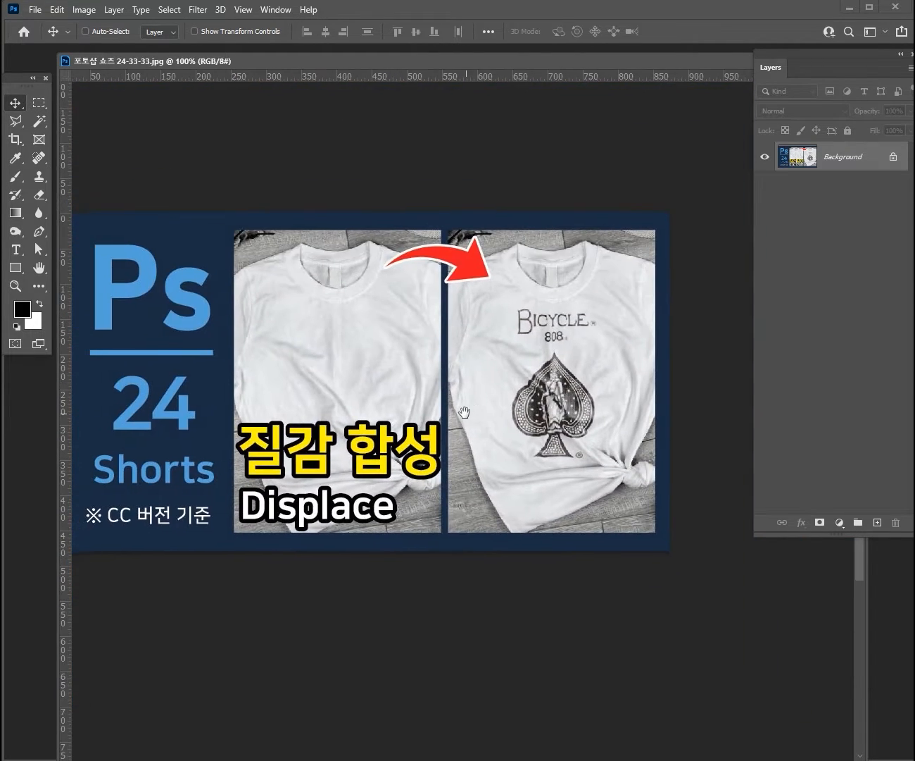
{"action": "left_click", "coordinate": [464, 412], "text": "ctrl"}
{"action": "left_click", "coordinate": [518, 387], "text": "ctrl+alt"}
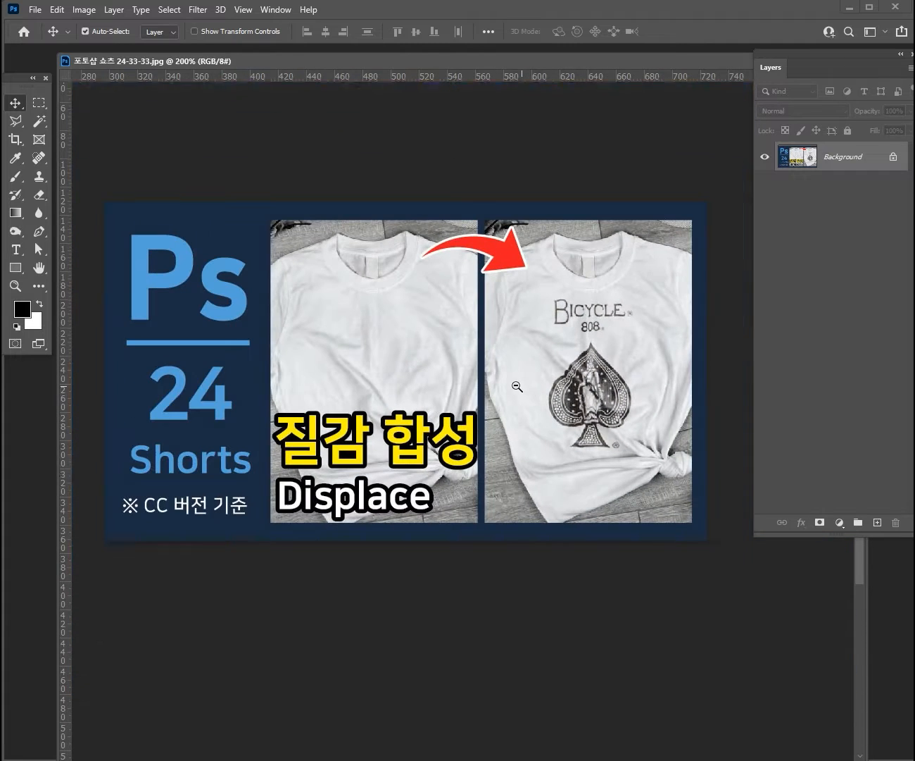
{"action": "left_click", "coordinate": [517, 387], "text": "ctrl+alt"}
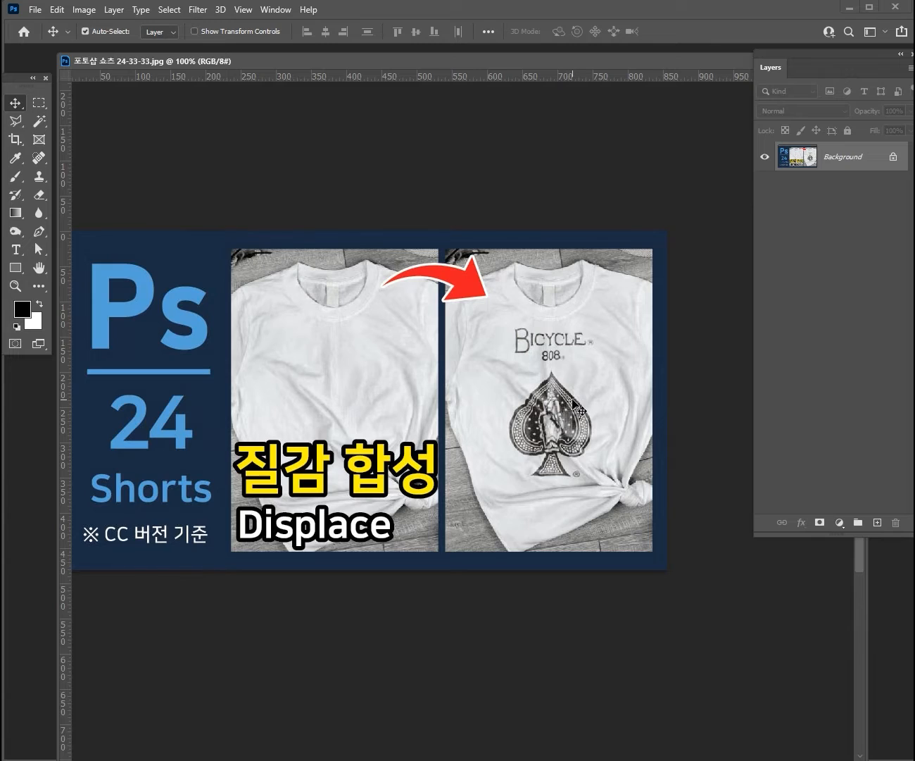
Step: Close the example image and move the floating Layers and Tools panels inward from the workspace edges
{"action": "key", "text": "ctrl+w"}
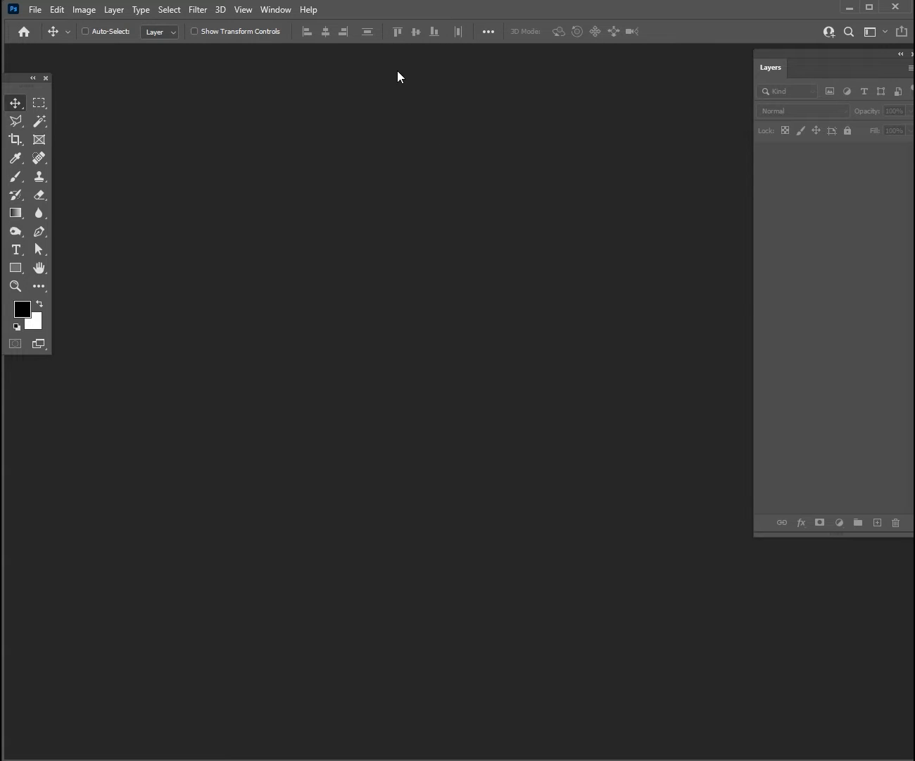
{"action": "left_click", "coordinate": [278, 10]}
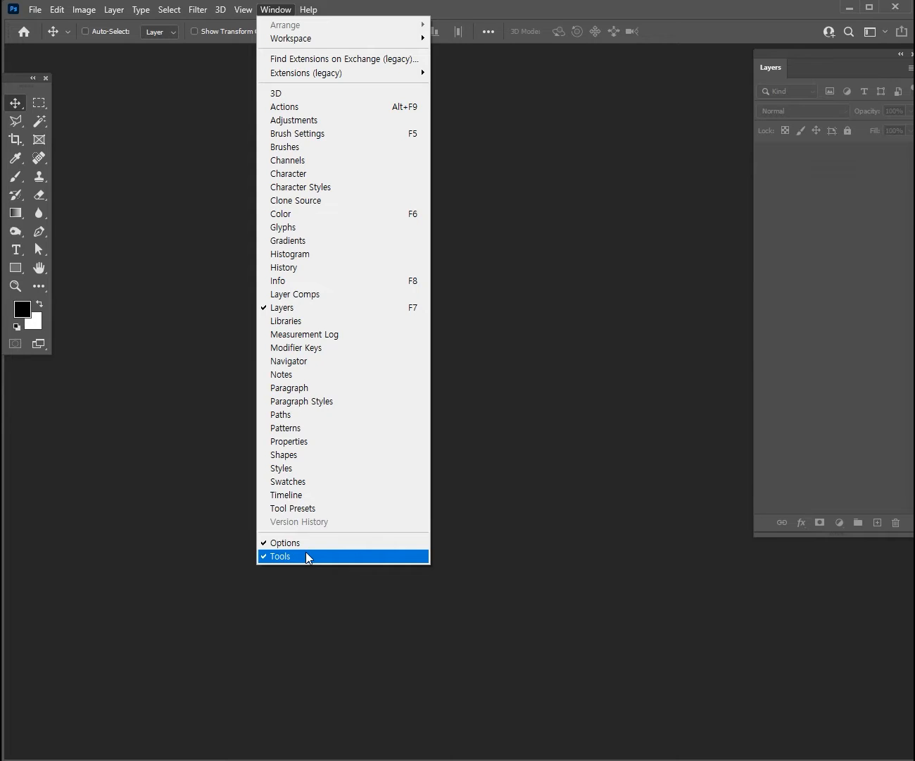
{"action": "left_click_drag", "start_coordinate": [792, 52], "coordinate": [775, 79]}
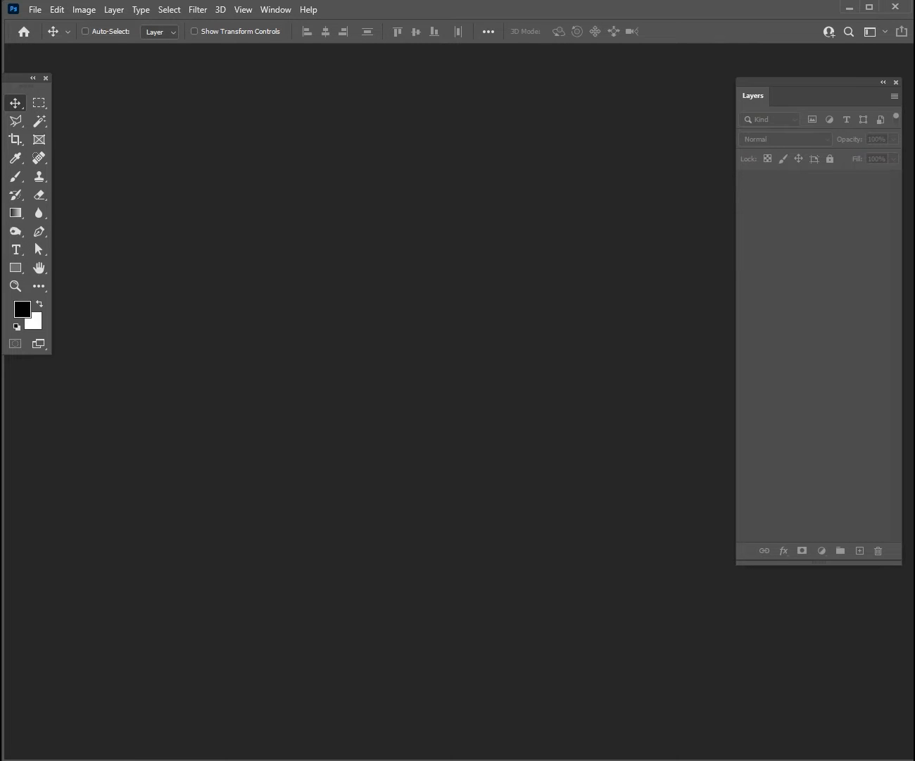
{"action": "mouse_move", "coordinate": [12, 82]}
{"action": "left_mouse_down"}
{"action": "mouse_move", "coordinate": [47, 121]}
{"action": "mouse_move", "coordinate": [133, 73]}
{"action": "mouse_move", "coordinate": [65, 92]}
{"action": "mouse_move", "coordinate": [28, 88]}
{"action": "left_mouse_up"}
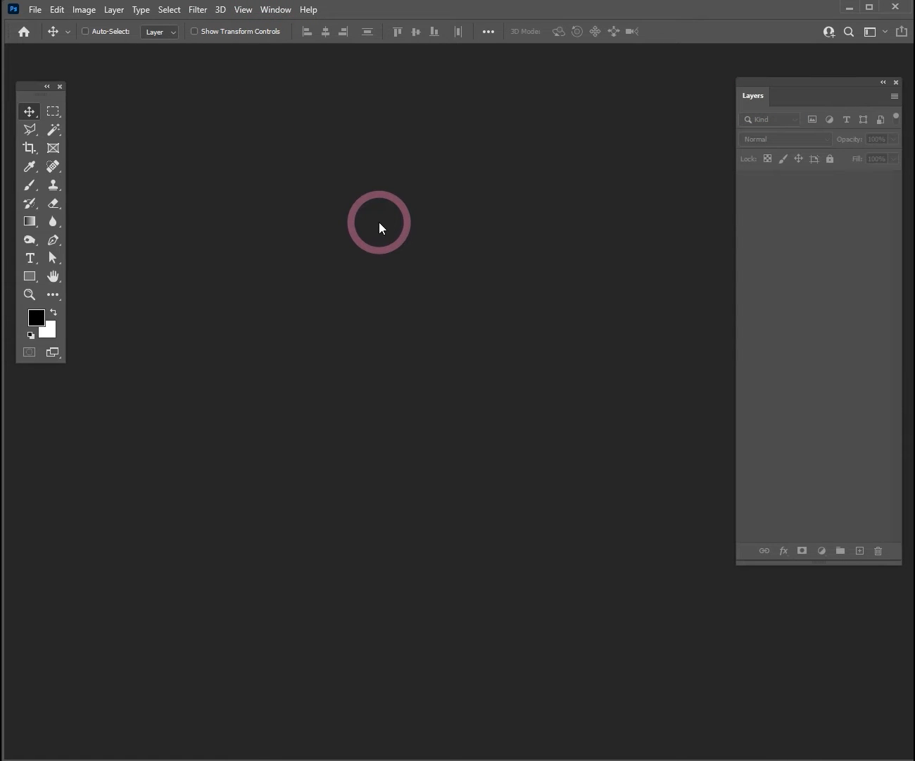
Step: Open the knotted white T-shirt photo 티셔츠2 from the 샘플사진 folder
{"action": "key", "text": "ctrl"}
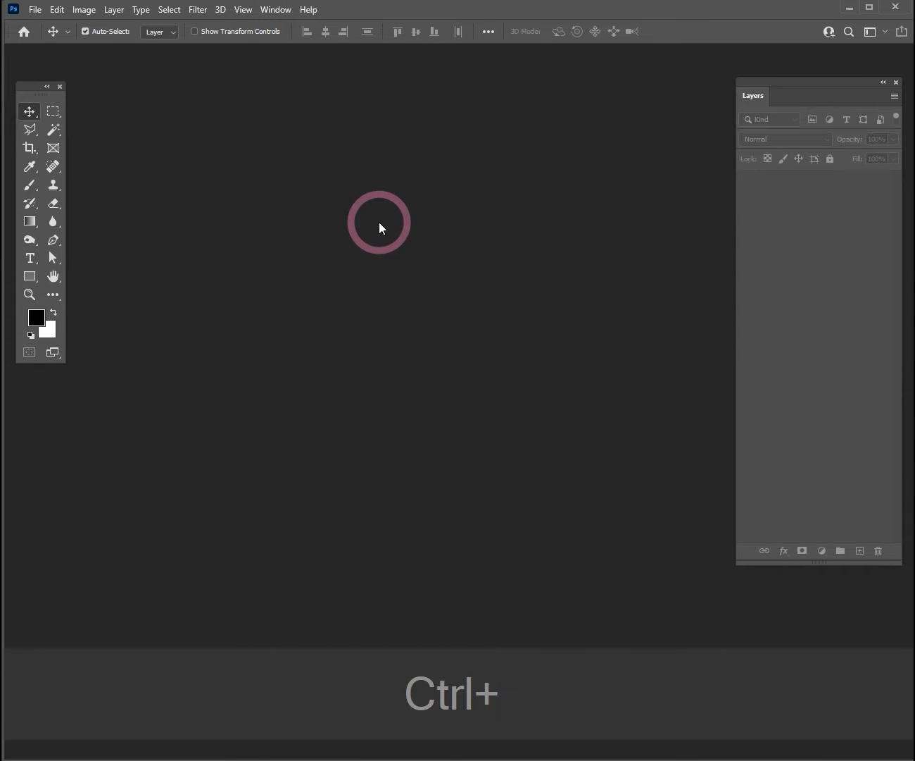
{"action": "key", "text": "ctrl+o"}
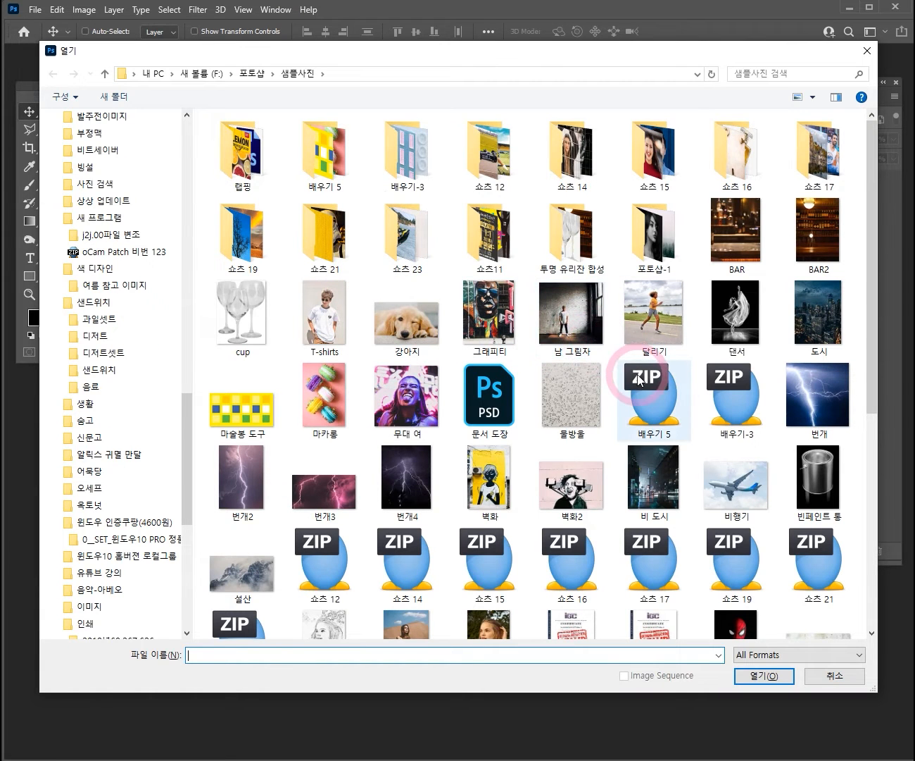
{"action": "scroll", "coordinate": [645, 379], "scroll_direction": "down", "scroll_amount": 3}
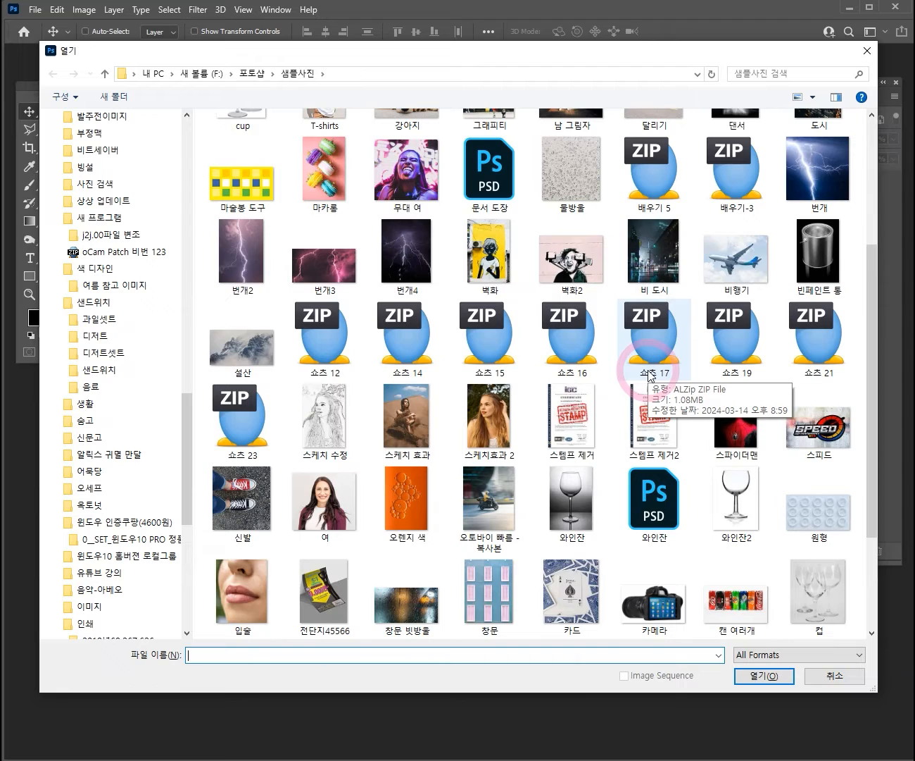
{"action": "scroll", "coordinate": [648, 375], "scroll_direction": "down", "scroll_amount": 2}
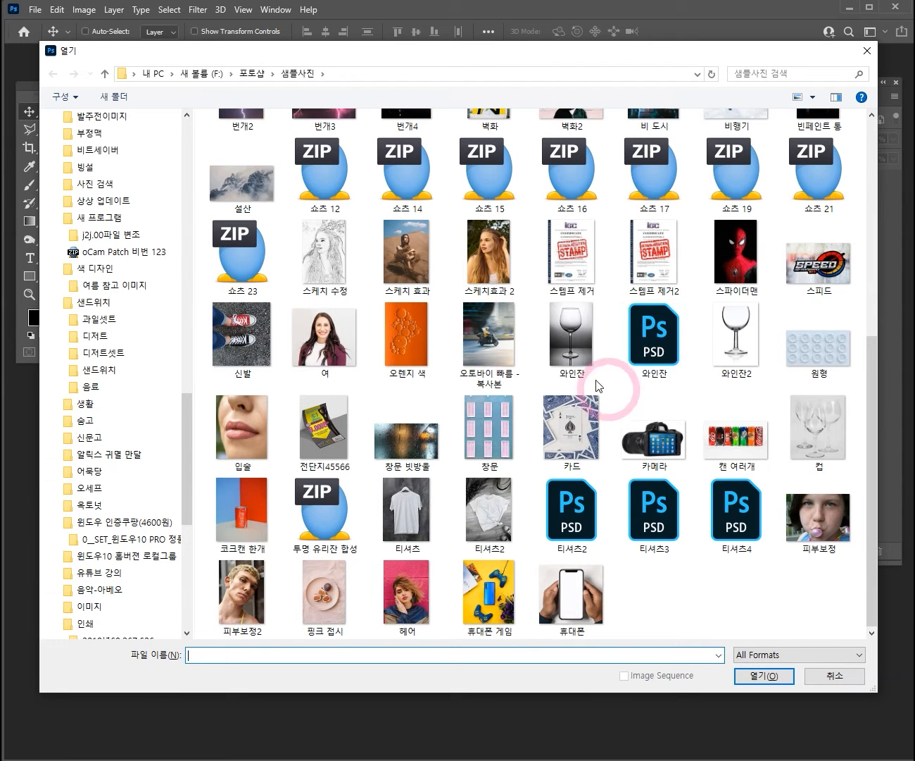
{"action": "left_click", "coordinate": [498, 519]}
{"action": "double_click", "coordinate": [485, 504]}
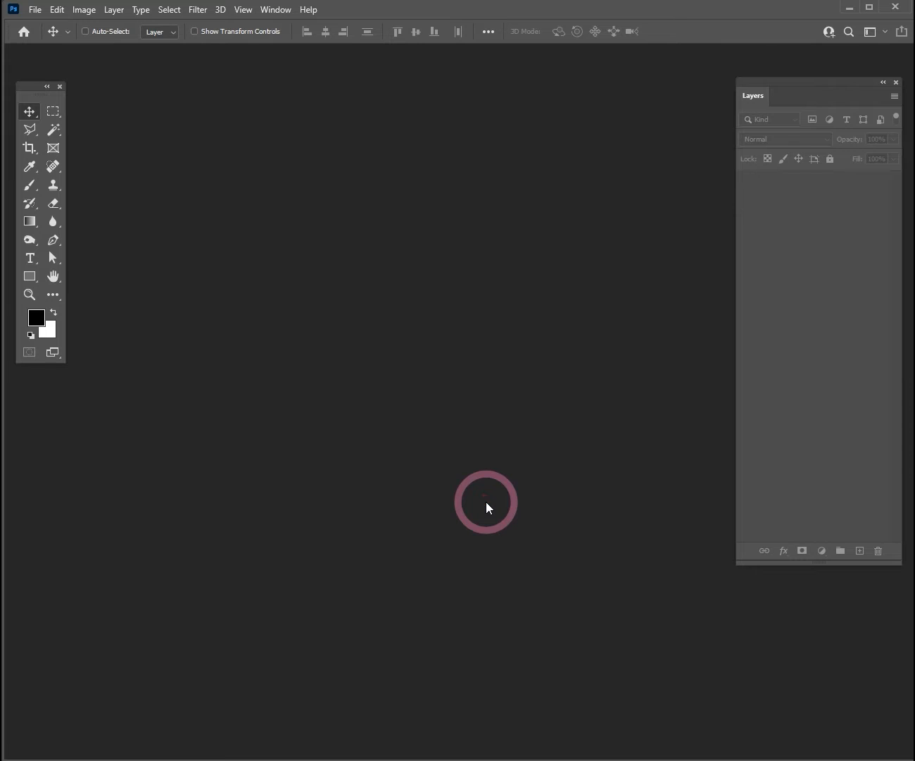
Step: Dock the floating 티셔츠2.jpg document window into the workspace as a tab
{"action": "left_click_drag", "start_coordinate": [307, 60], "coordinate": [421, 54]}
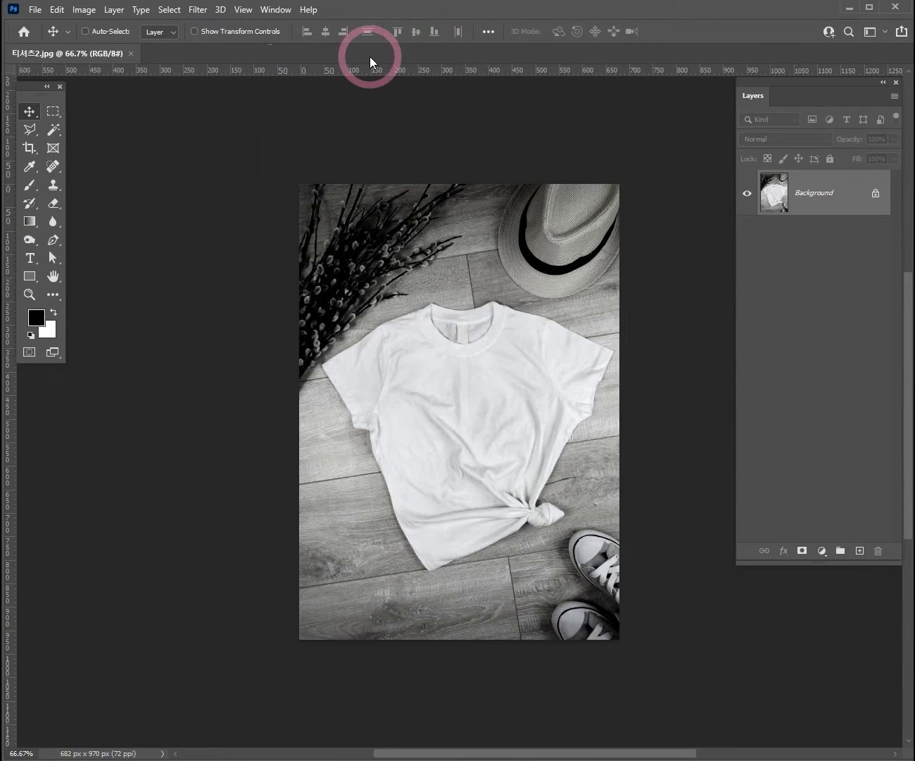
{"action": "left_click_drag", "start_coordinate": [374, 60], "coordinate": [386, 170]}
{"action": "left_click_drag", "start_coordinate": [261, 176], "coordinate": [440, 202]}
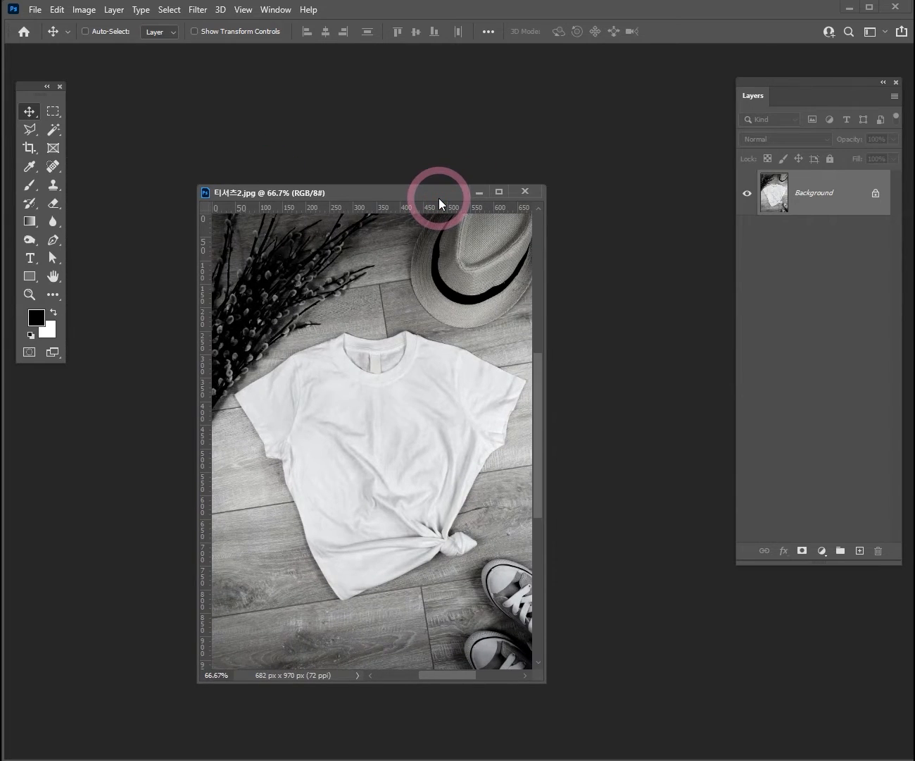
{"action": "left_click_drag", "start_coordinate": [439, 198], "coordinate": [495, 56]}
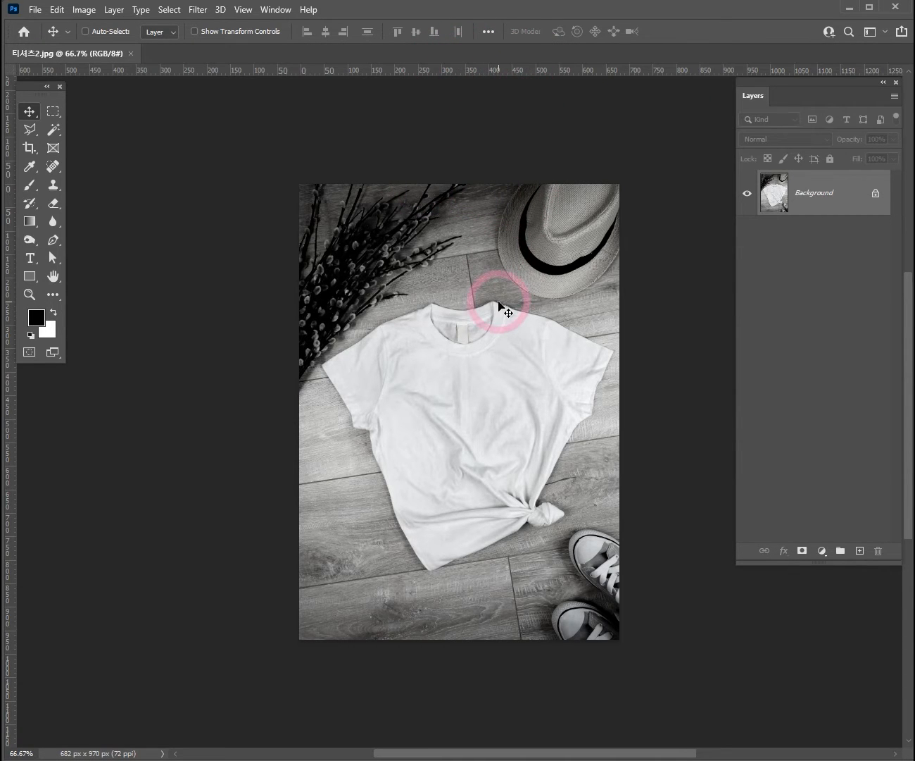
Step: Inspect the white T-shirt's fabric folds at 200%, and return the view to 100%
{"action": "key", "text": "ctrl+space"}
{"action": "left_click", "coordinate": [487, 360]}
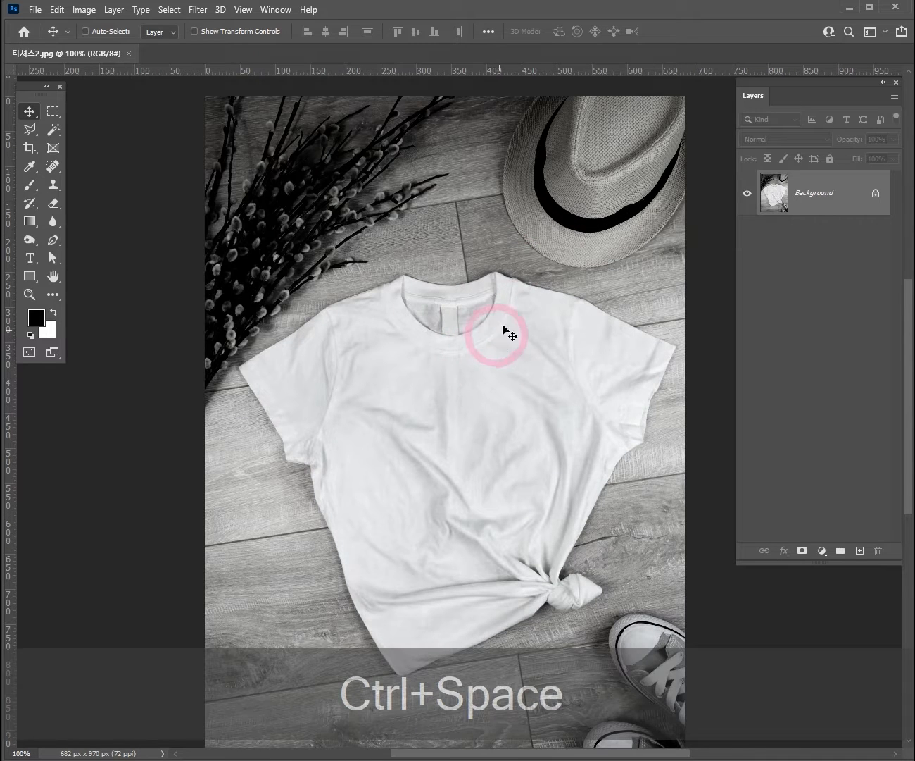
{"action": "left_click_drag", "start_coordinate": [531, 398], "coordinate": [457, 346]}
{"action": "key", "text": "ctrl+space"}
{"action": "left_click", "coordinate": [394, 380]}
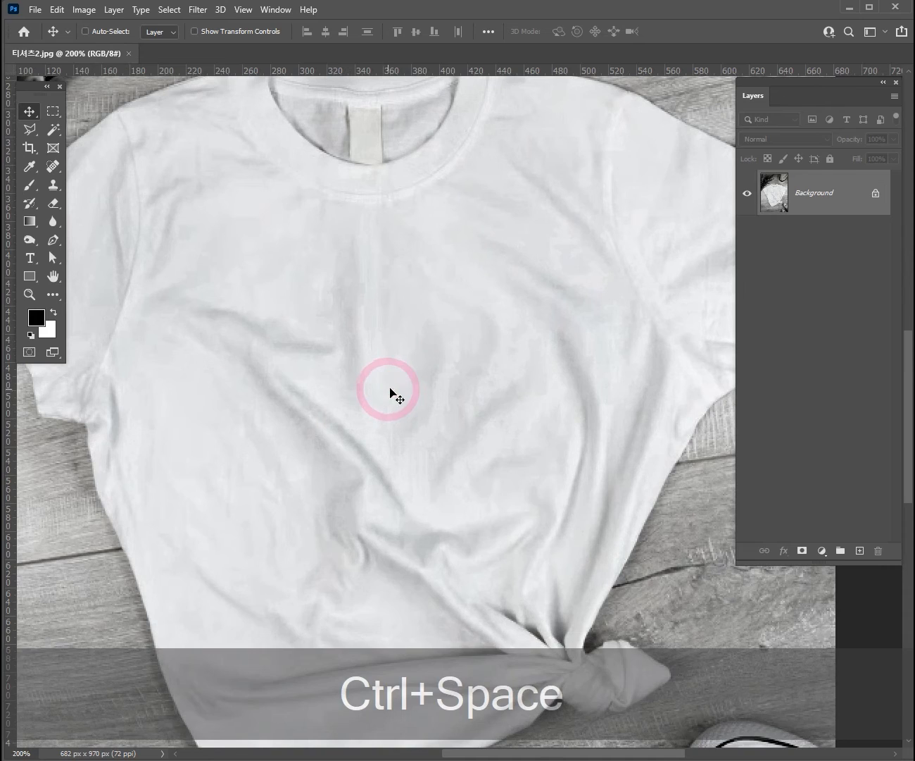
{"action": "key", "text": "ctrl+alt+space"}
{"action": "left_click", "coordinate": [461, 384]}
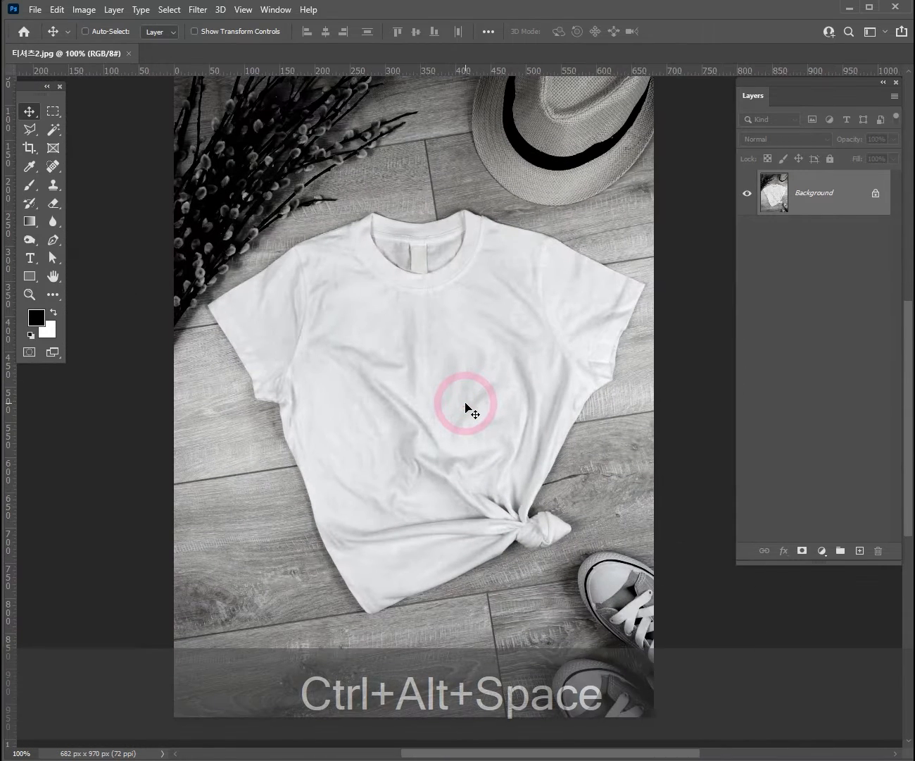
Step: Open the playing card photo 카드 from the 샘플사진 folder
{"action": "key", "text": "ctrl+o"}
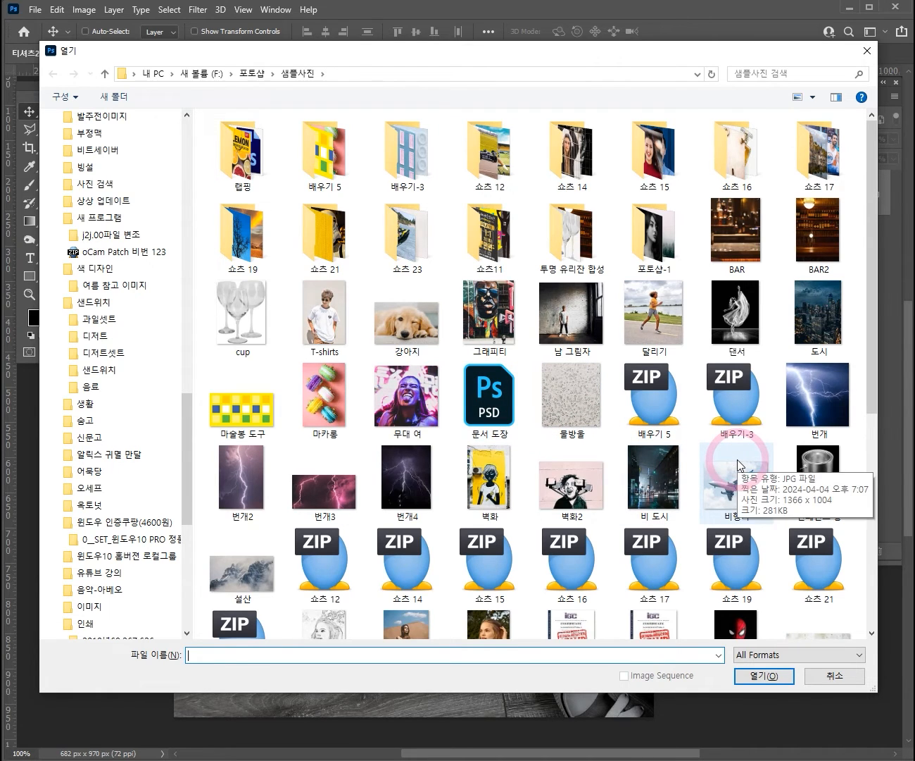
{"action": "scroll", "coordinate": [737, 460], "scroll_direction": "down", "scroll_amount": 5}
{"action": "double_click", "coordinate": [583, 445]}
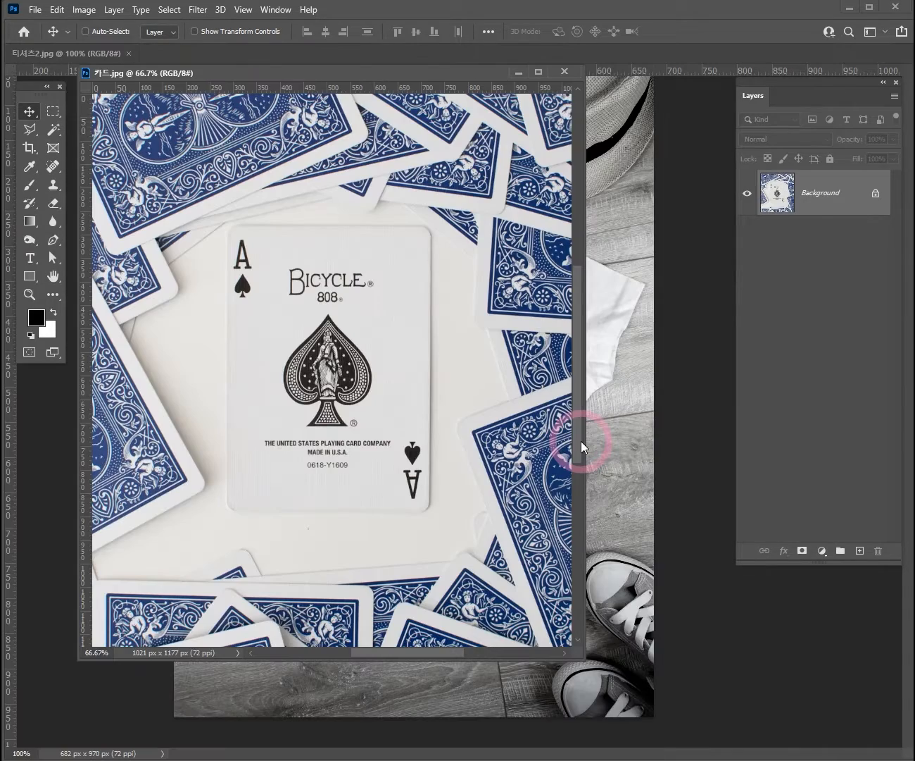
Step: Minimize the floating 카드.jpg document so the T-shirt photo is unobstructed
{"action": "left_click_drag", "start_coordinate": [385, 75], "coordinate": [408, 104]}
{"action": "left_click", "coordinate": [381, 353]}
{"action": "left_click_drag", "start_coordinate": [381, 351], "coordinate": [466, 106]}
{"action": "left_click_drag", "start_coordinate": [466, 106], "coordinate": [370, 125]}
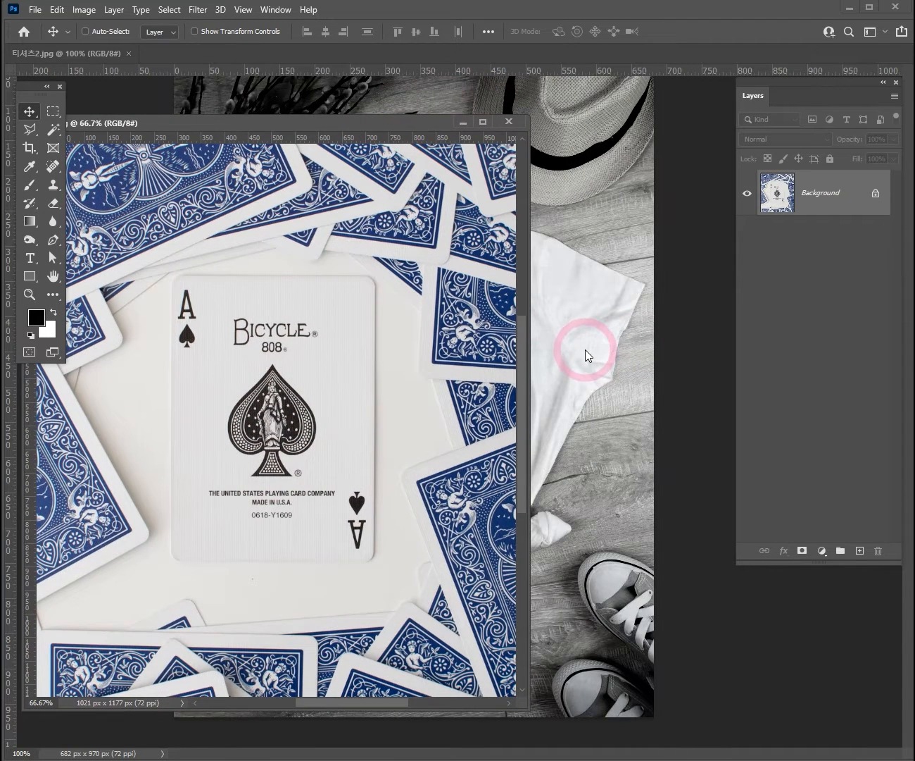
{"action": "left_click", "coordinate": [581, 355]}
{"action": "left_click", "coordinate": [574, 305]}
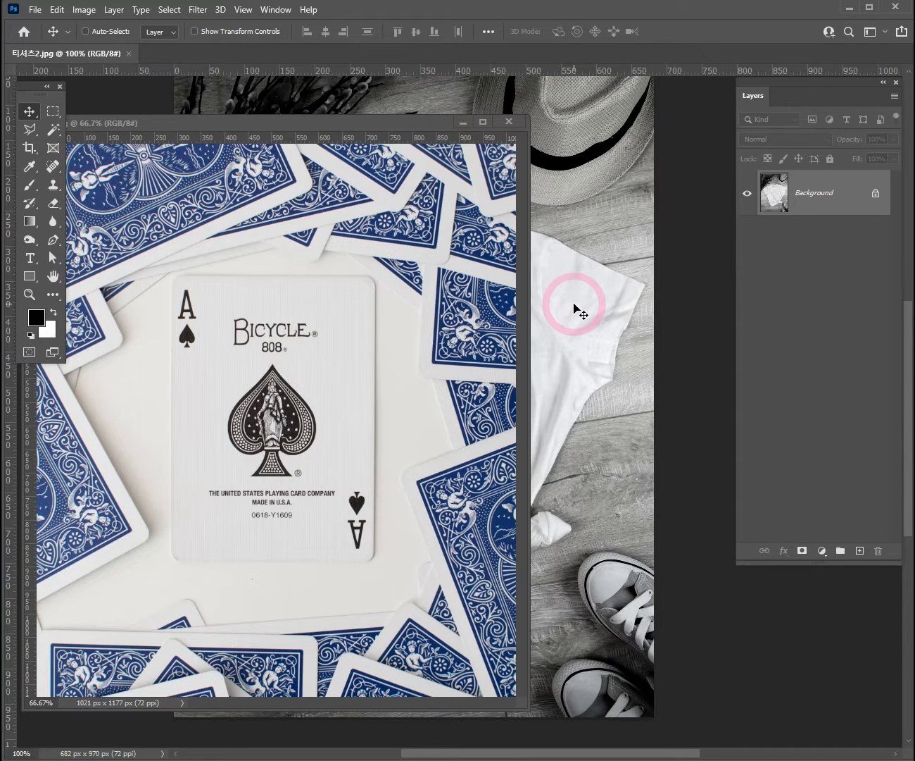
{"action": "left_click_drag", "start_coordinate": [575, 305], "coordinate": [468, 181]}
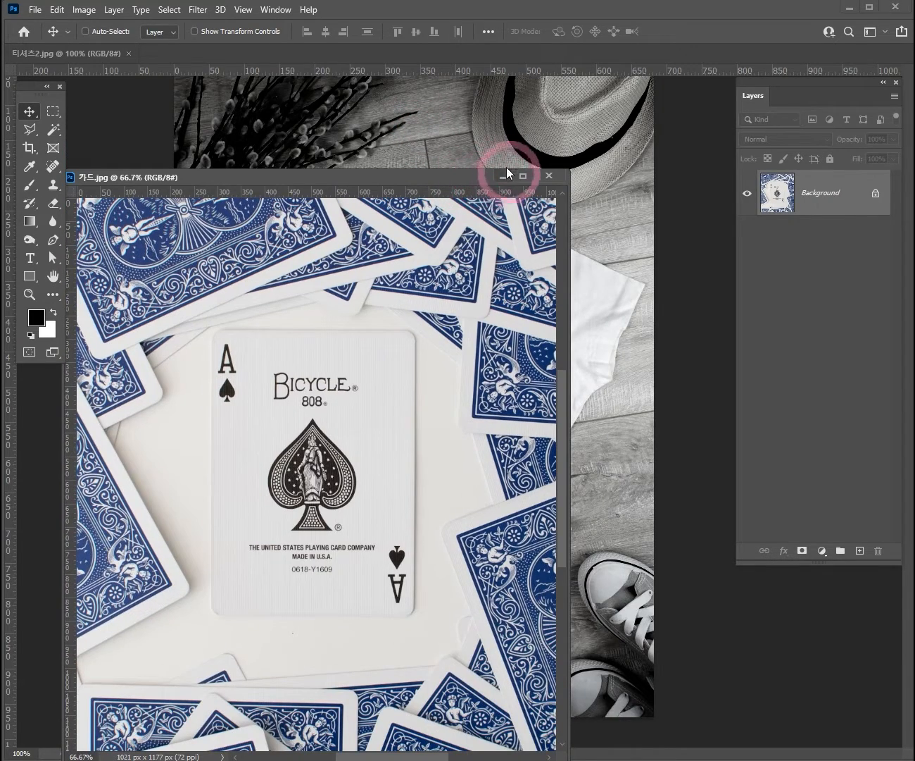
{"action": "left_click", "coordinate": [503, 177]}
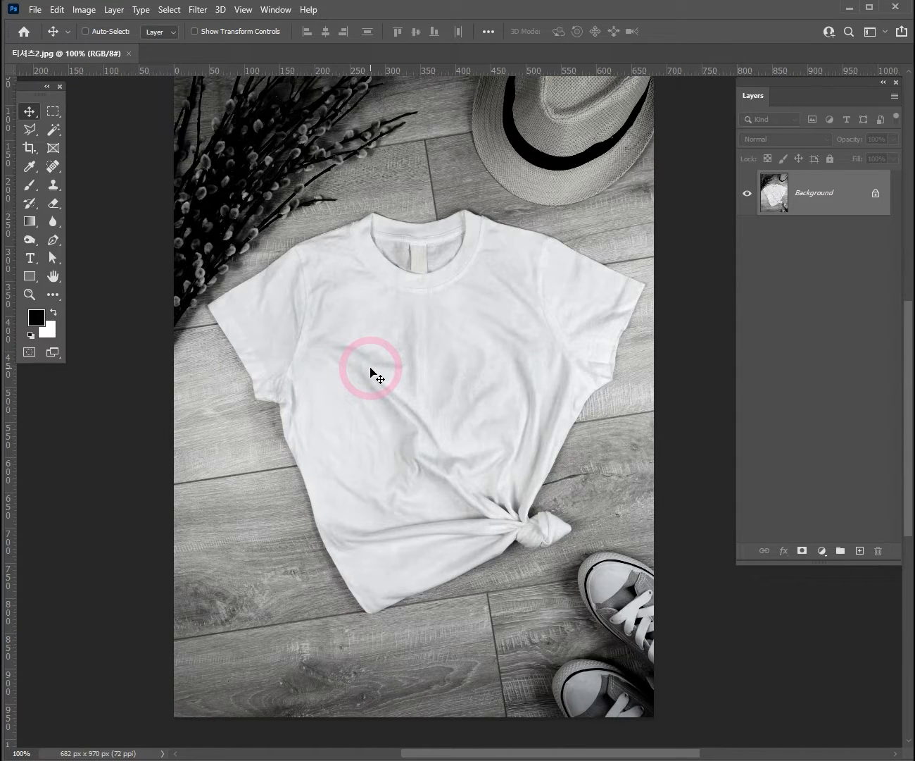
Step: Examine the white T-shirt's fabric folds up close at 400%, and zoom back out to the whole photo
{"action": "left_click", "coordinate": [371, 368], "text": "ctrl"}
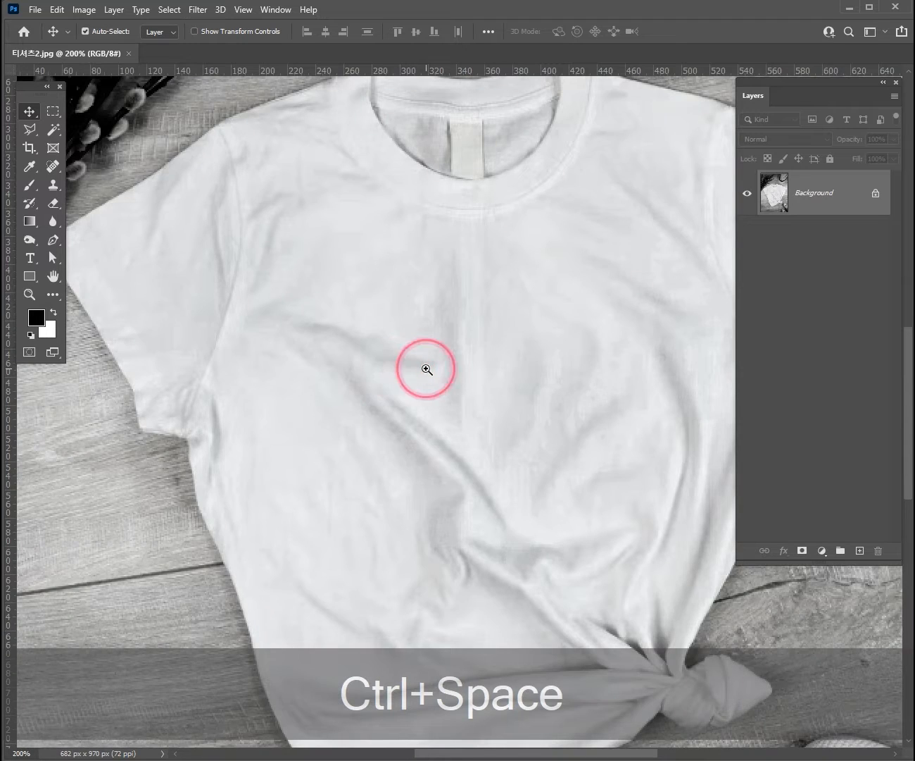
{"action": "left_click", "coordinate": [426, 368], "text": "ctrl"}
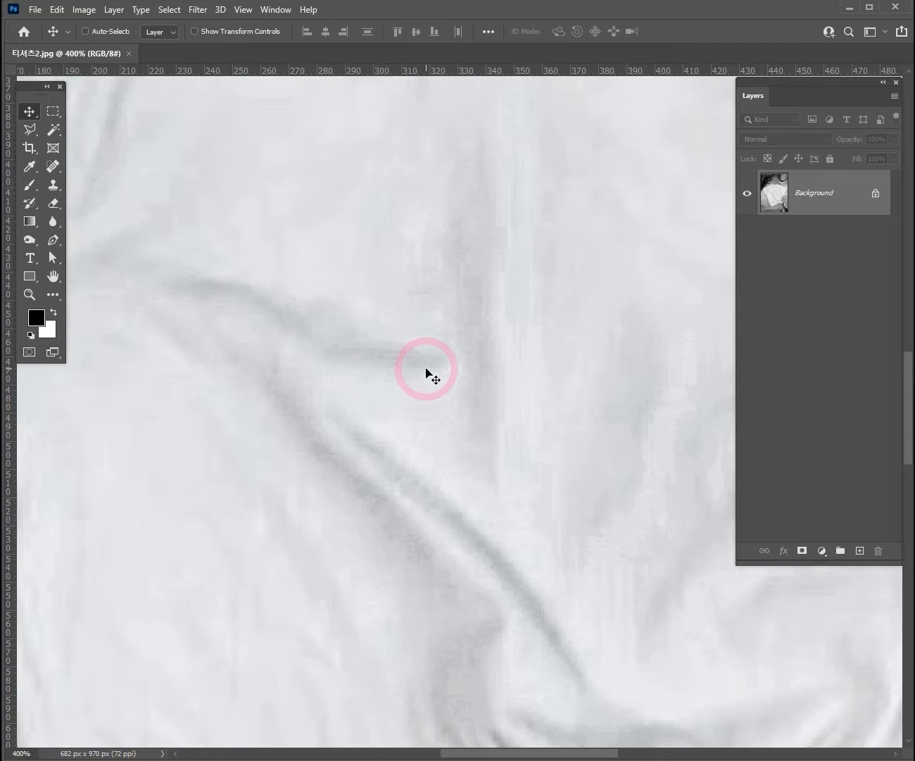
{"action": "key", "text": "ctrl"}
{"action": "key", "text": "space"}
{"action": "key", "text": "alt"}
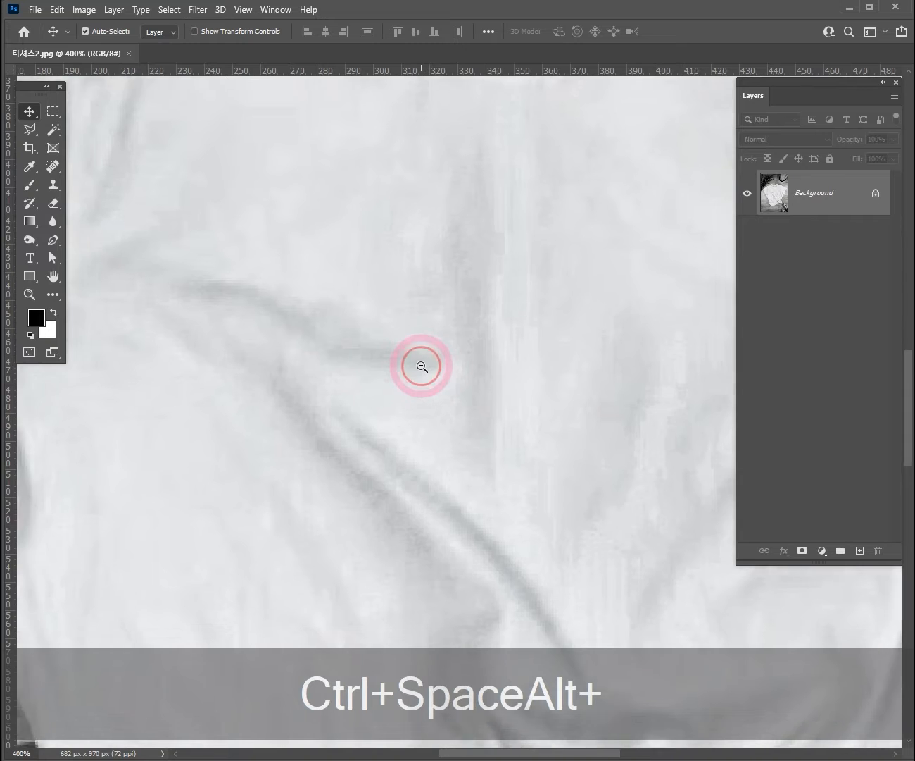
{"action": "left_click", "coordinate": [422, 366], "text": "ctrl+alt"}
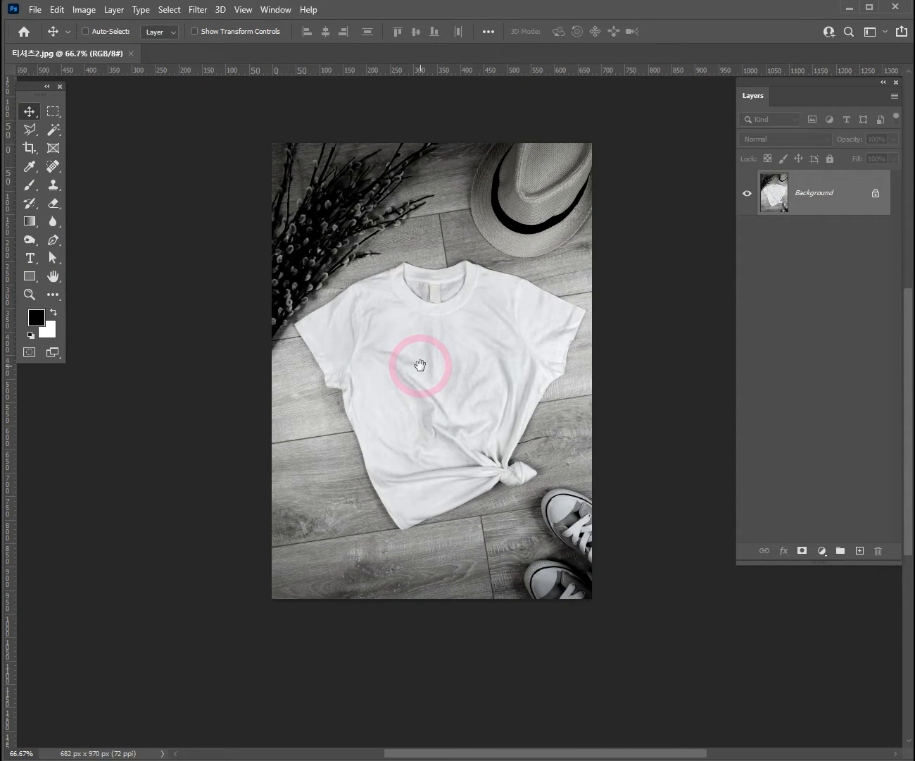
{"action": "left_click_drag", "start_coordinate": [419, 364], "coordinate": [564, 381]}
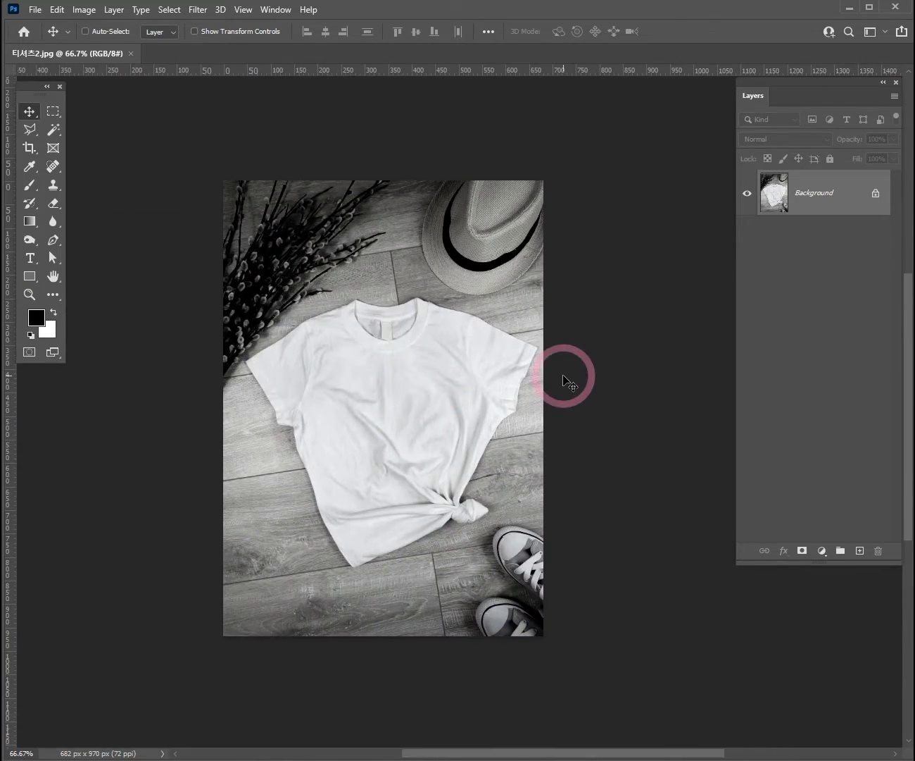
Step: View the T-shirt photo at closer and wider zoom levels, and settle on 100% with the shirt centred
{"action": "key", "text": "ctrl+equal"}
{"action": "key", "text": "ctrl+equal"}
{"action": "key", "text": "ctrl+equal"}
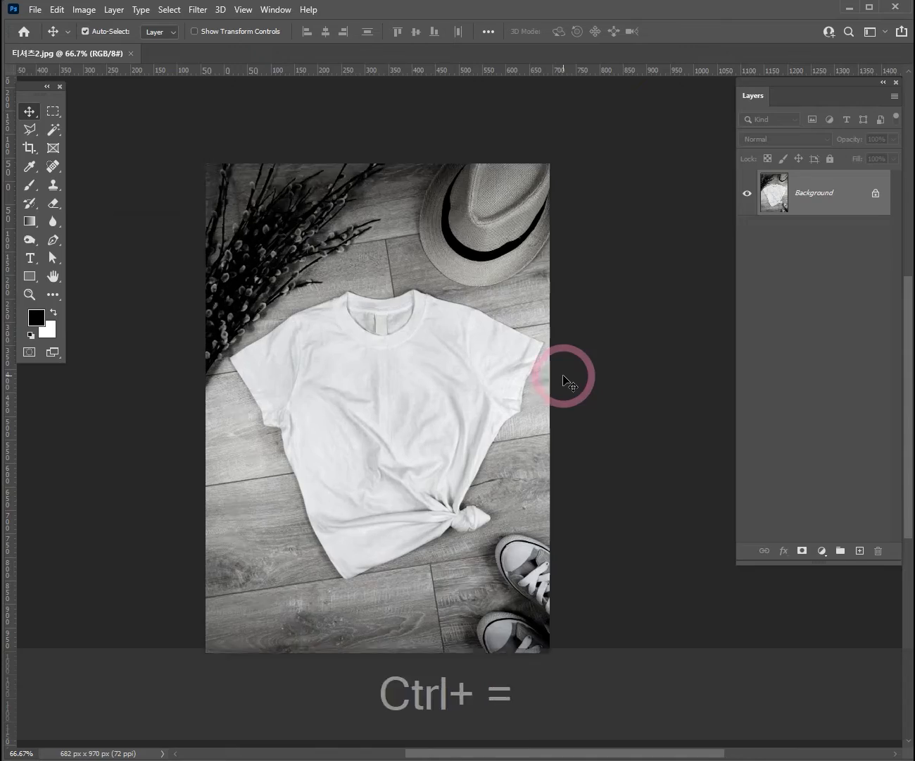
{"action": "key", "text": "ctrl+minus"}
{"action": "key", "text": "ctrl+minus"}
{"action": "key", "text": "ctrl+minus"}
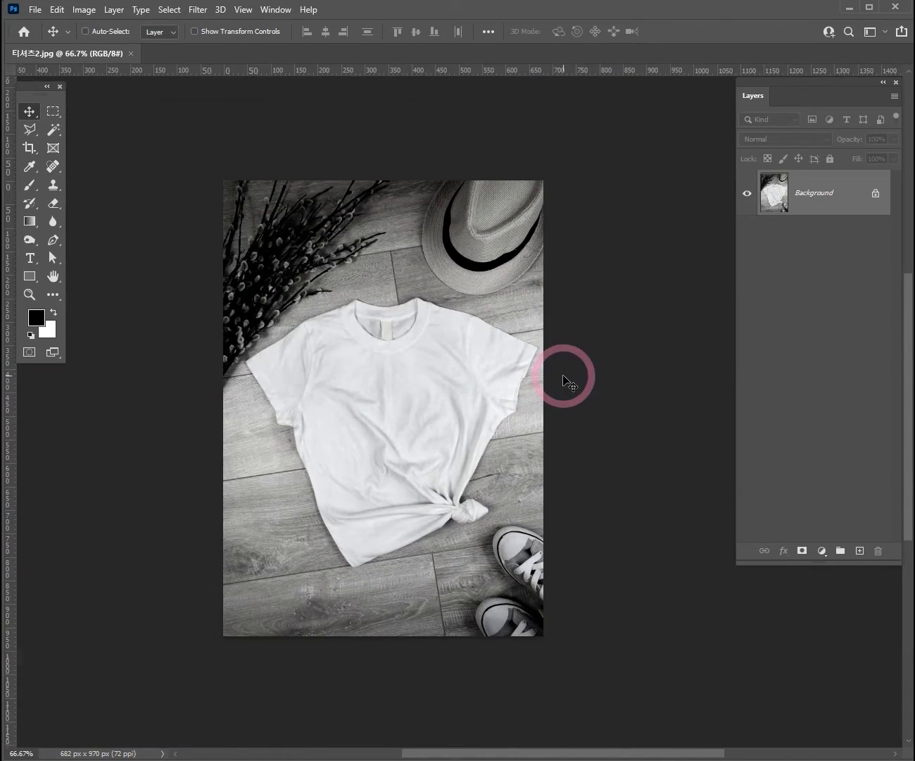
{"action": "key", "text": "ctrl+space"}
{"action": "left_click", "coordinate": [438, 381]}
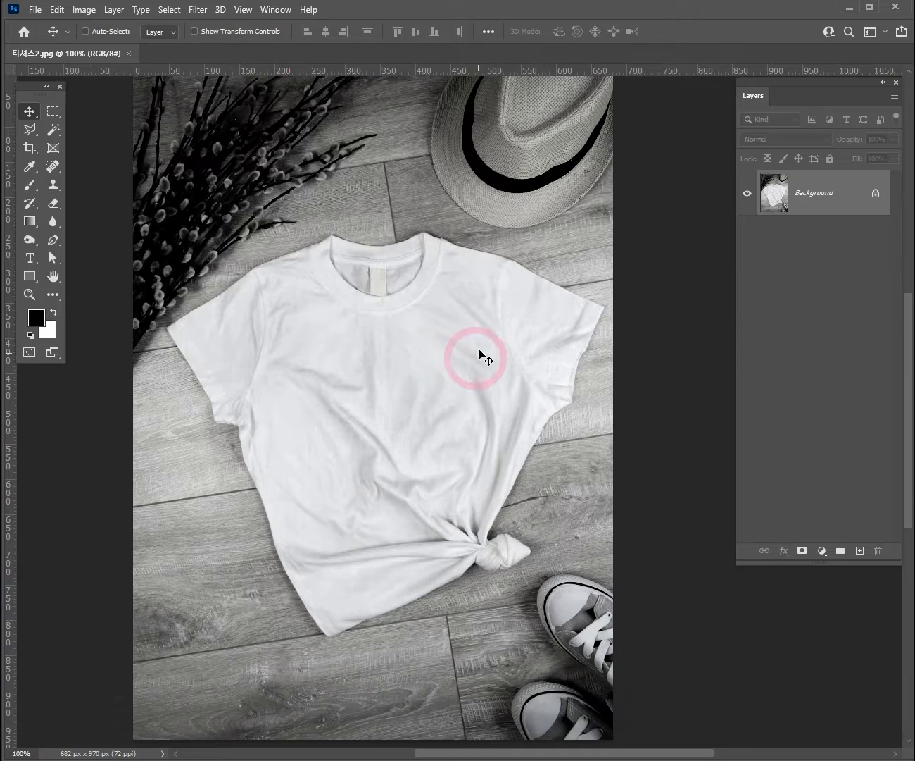
{"action": "left_click_drag", "start_coordinate": [494, 324], "coordinate": [523, 356]}
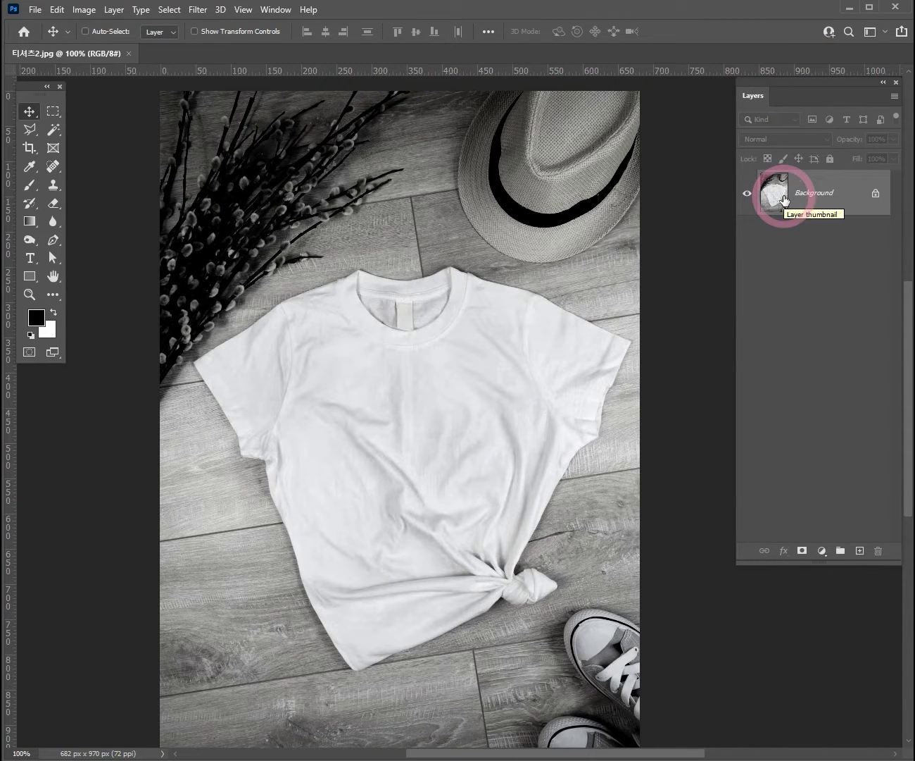
Step: Unlock the T-shirt photo's Background layer and duplicate it
{"action": "left_click", "coordinate": [876, 196]}
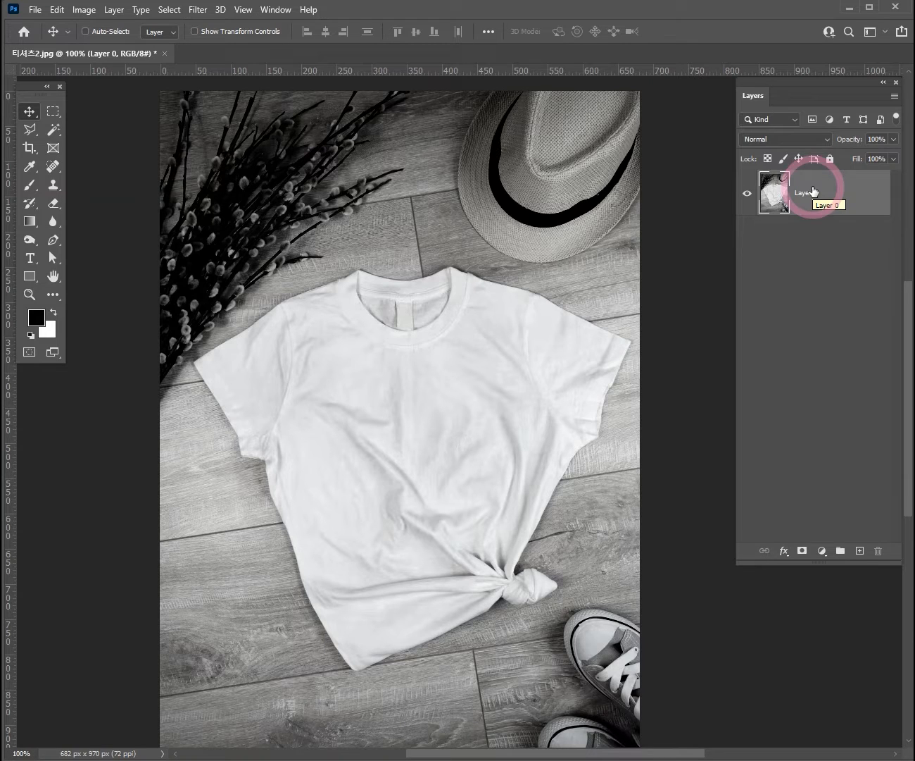
{"action": "key", "text": "ctrl"}
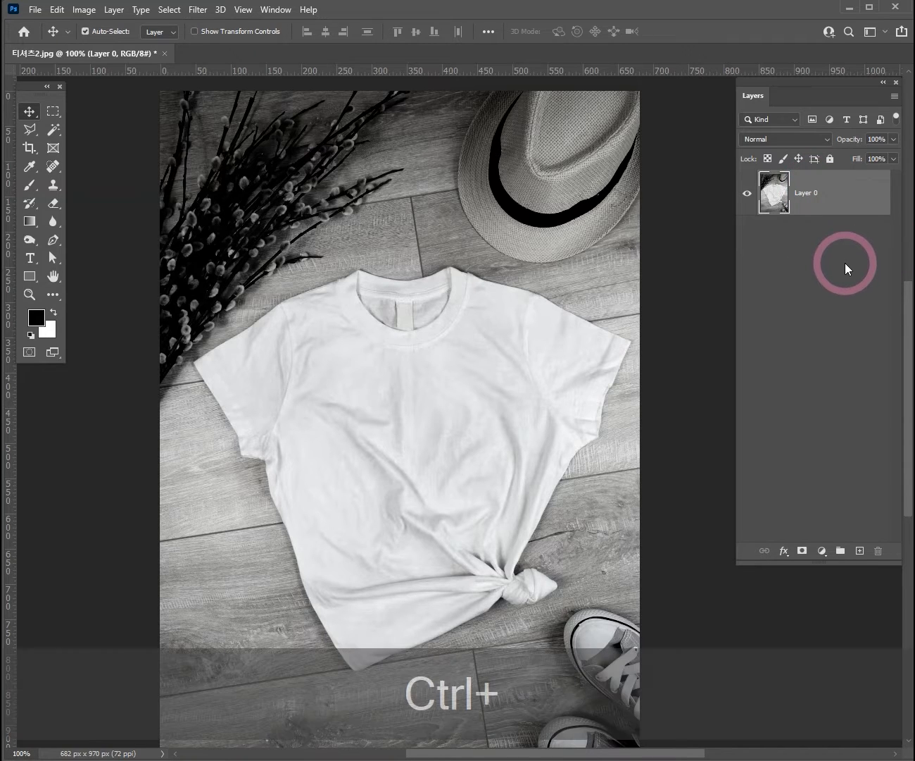
{"action": "key", "text": "ctrl+j"}
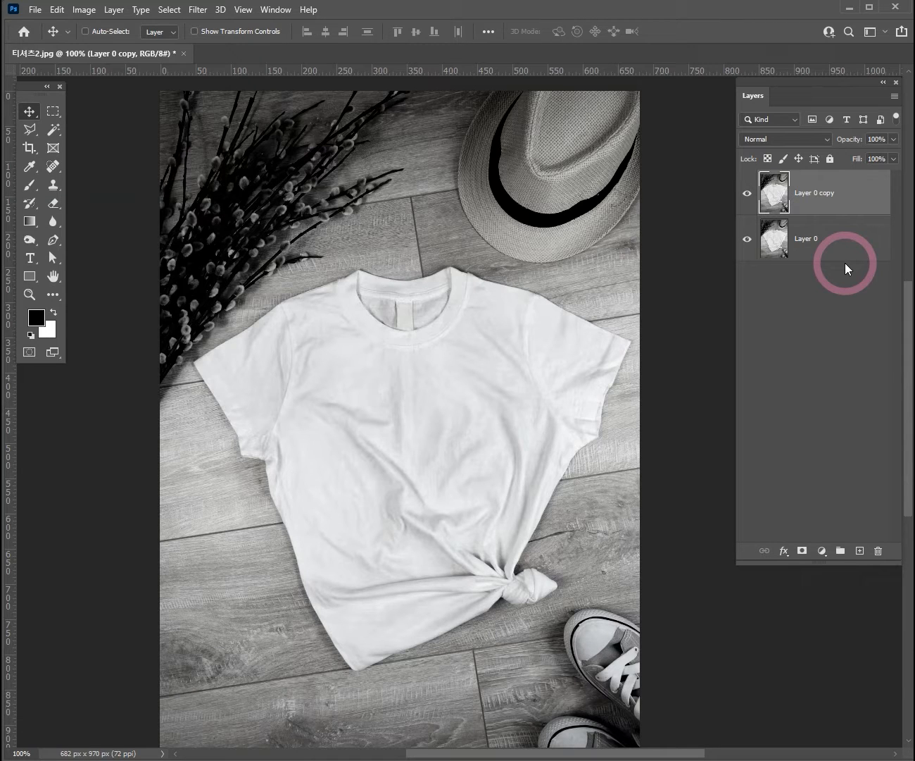
Step: Rename the original T-shirt layer as 원본 and the duplicate above it as 복사본
{"action": "double_click", "coordinate": [807, 238]}
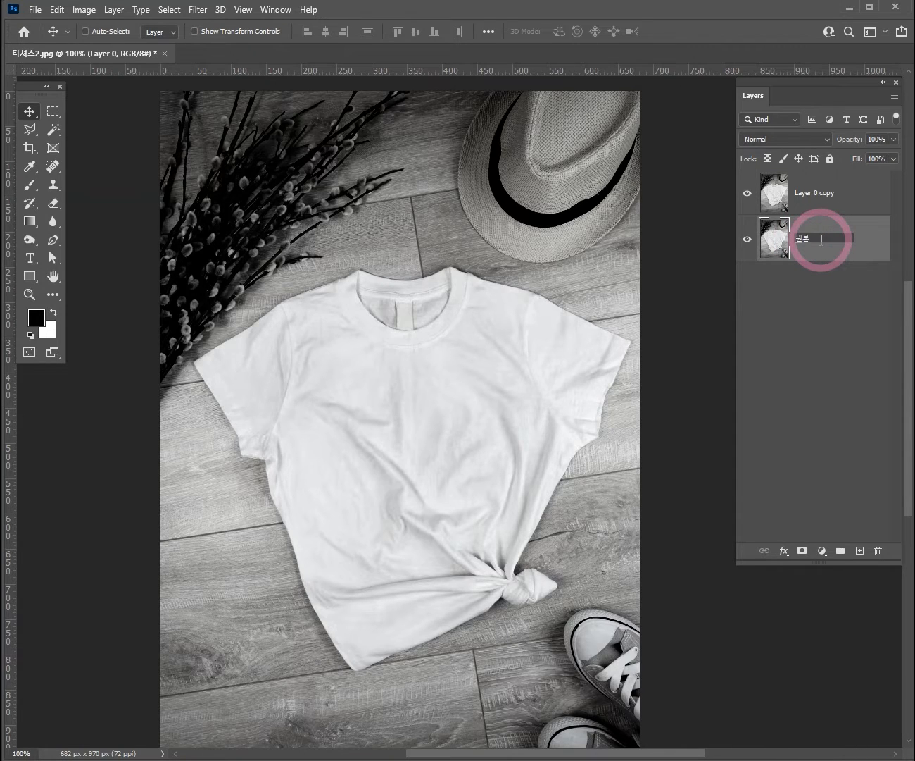
{"action": "key", "text": "Return"}
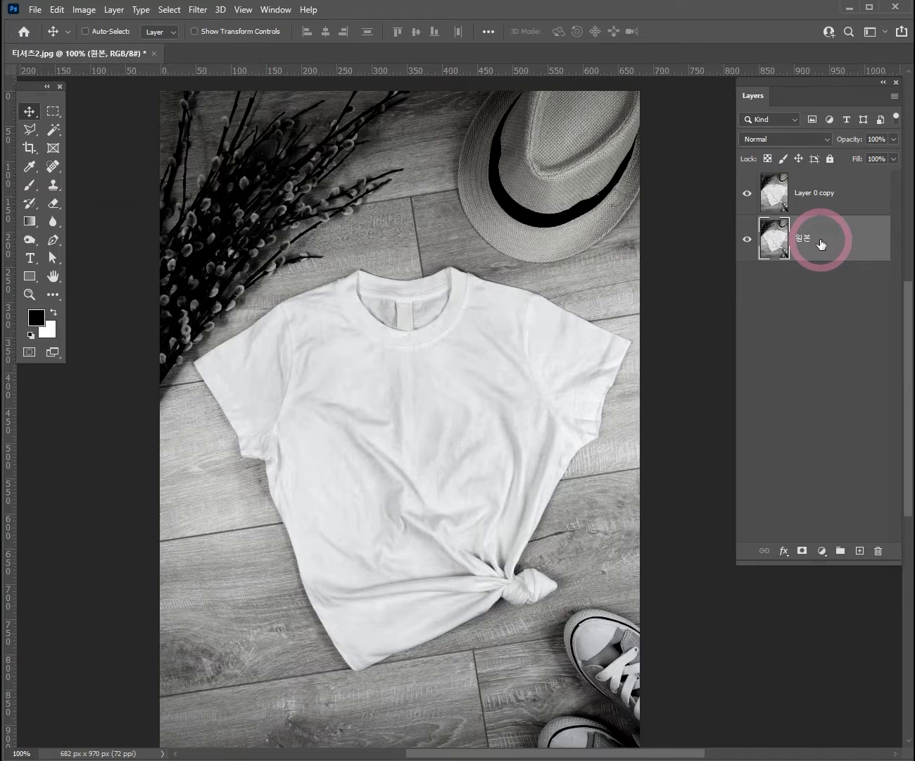
{"action": "double_click", "coordinate": [821, 196]}
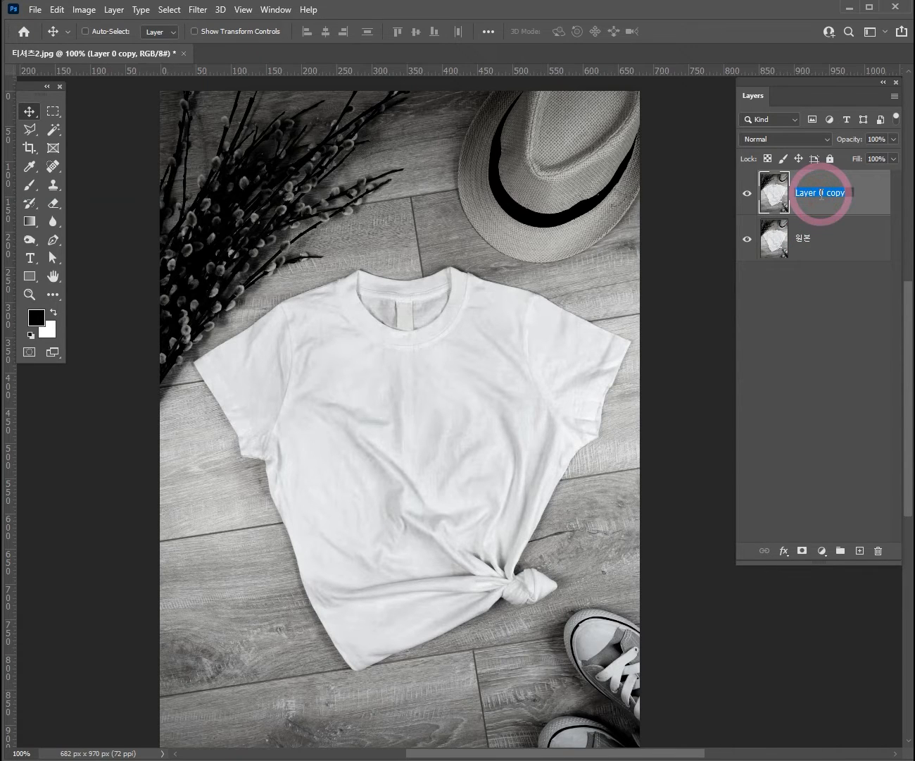
{"action": "type", "text": "ㅌ"}
{"action": "key", "text": "Return"}
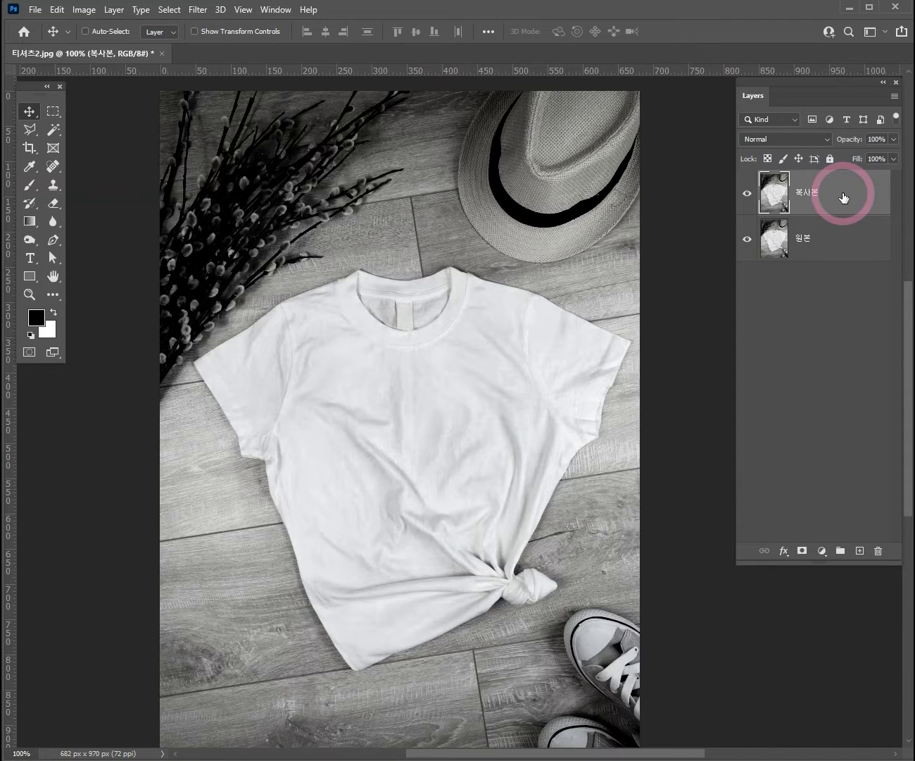
Step: Try deleting the 복사본 layer, and undo the deletion
{"action": "left_click_drag", "start_coordinate": [844, 197], "coordinate": [879, 551]}
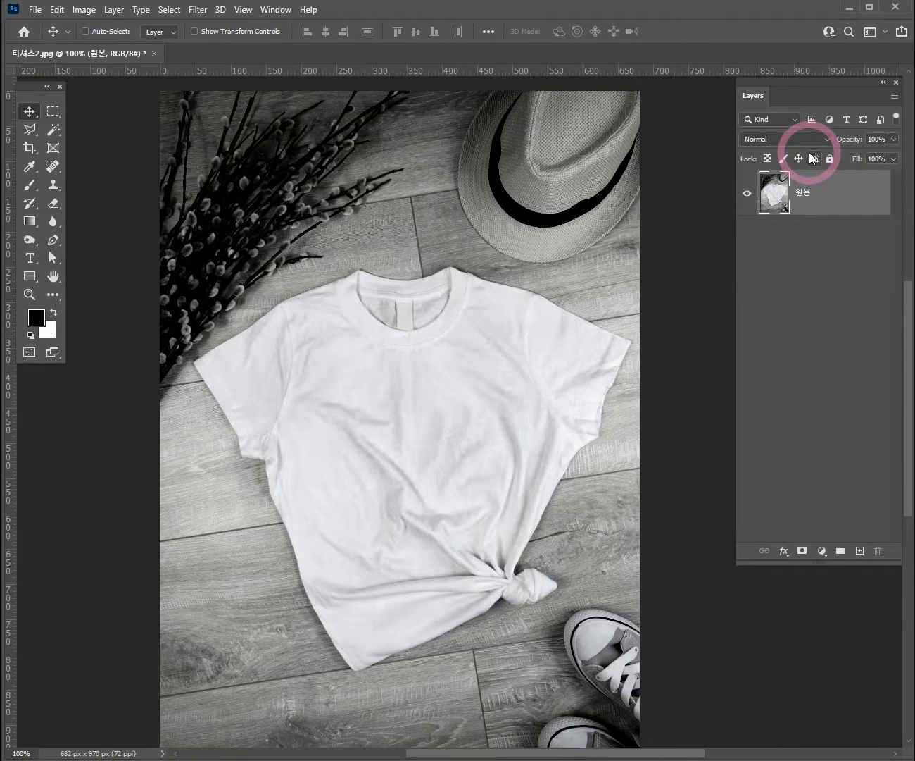
{"action": "key", "text": "ctrl+z"}
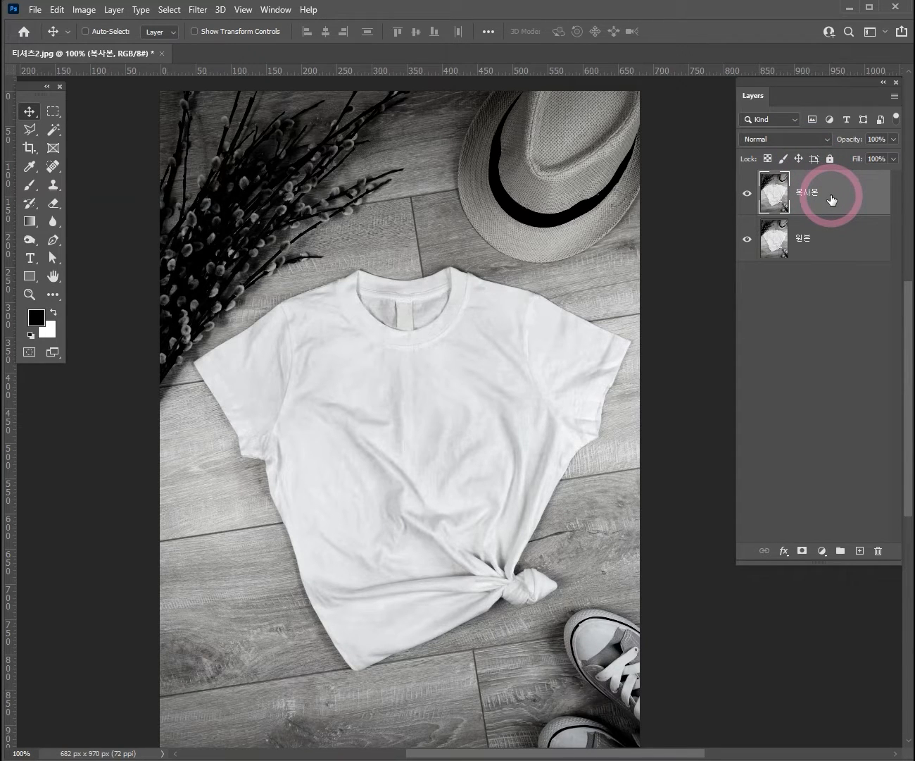
Step: Restore the minimized 카드.jpg document and place it over the T-shirt photo, leaving part of the shirt exposed
{"action": "left_click", "coordinate": [276, 10]}
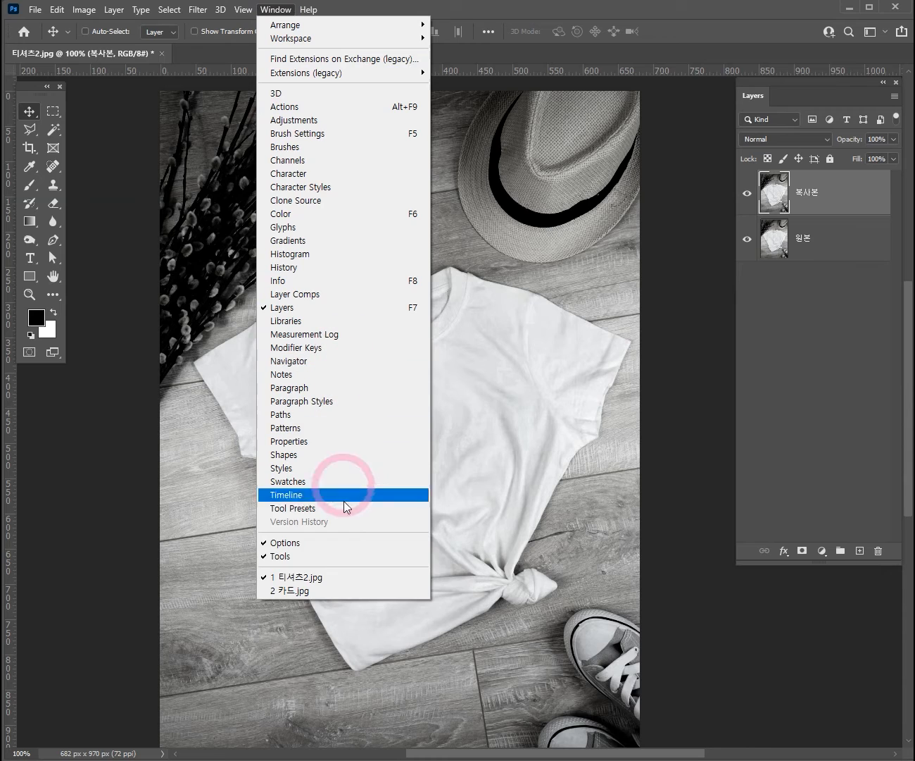
{"action": "left_click", "coordinate": [296, 595]}
{"action": "left_click_drag", "start_coordinate": [379, 176], "coordinate": [378, 115]}
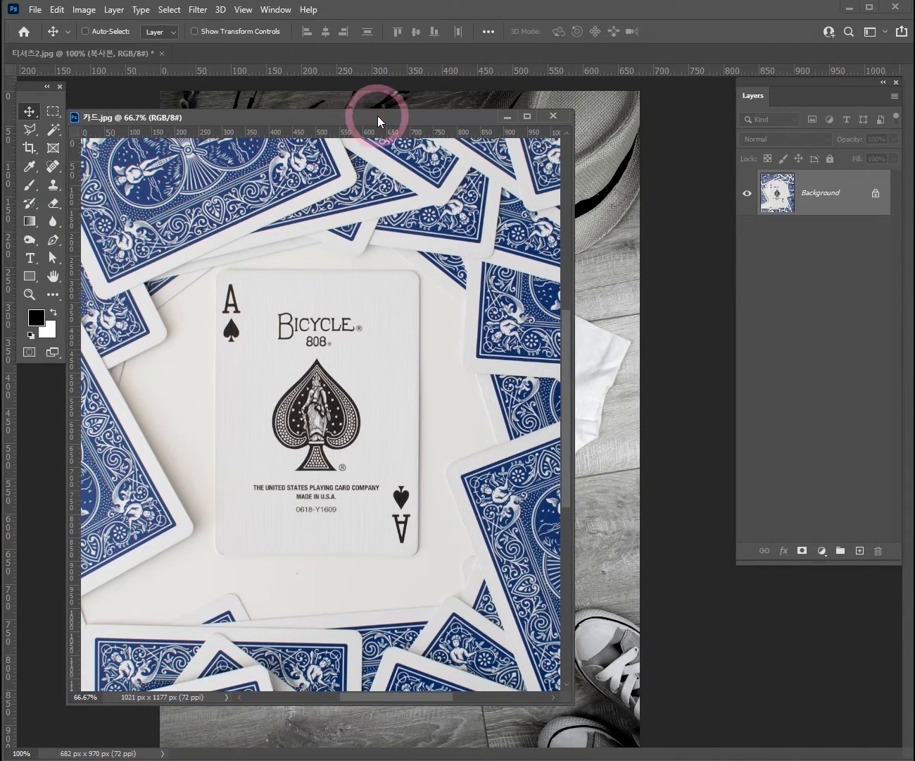
{"action": "left_click", "coordinate": [515, 117]}
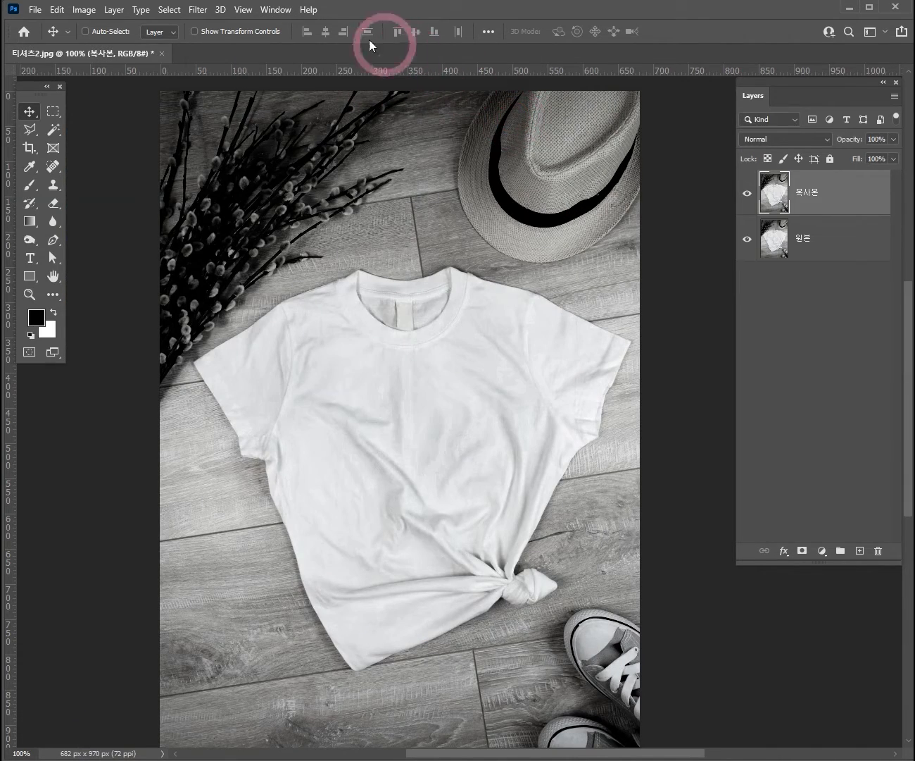
{"action": "left_click", "coordinate": [273, 10]}
{"action": "left_click", "coordinate": [315, 591]}
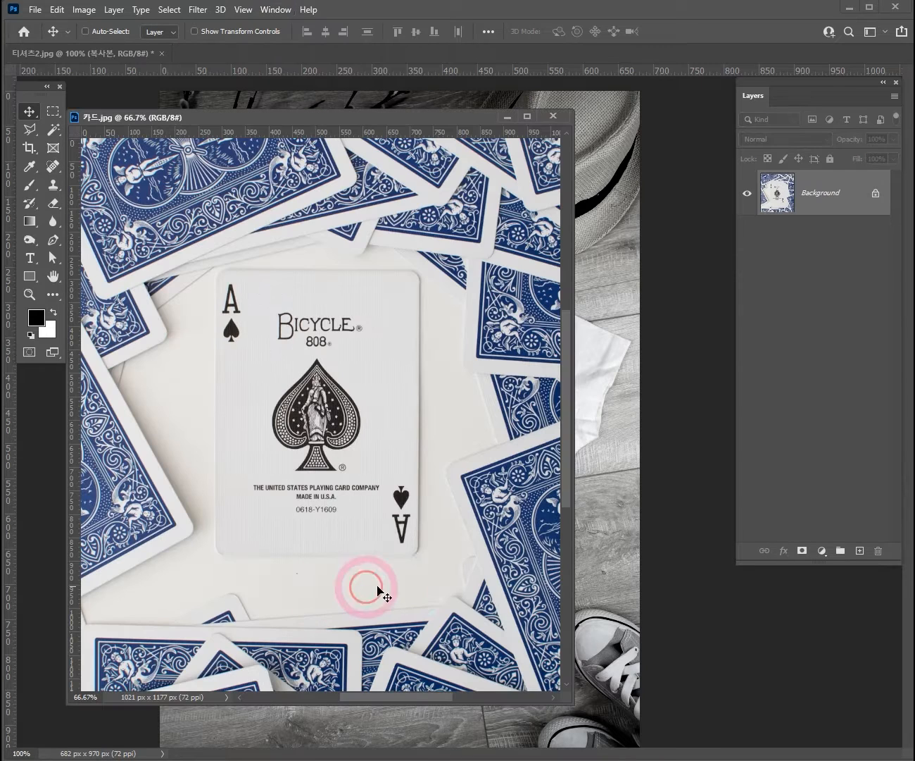
{"action": "left_click_drag", "start_coordinate": [308, 116], "coordinate": [251, 115]}
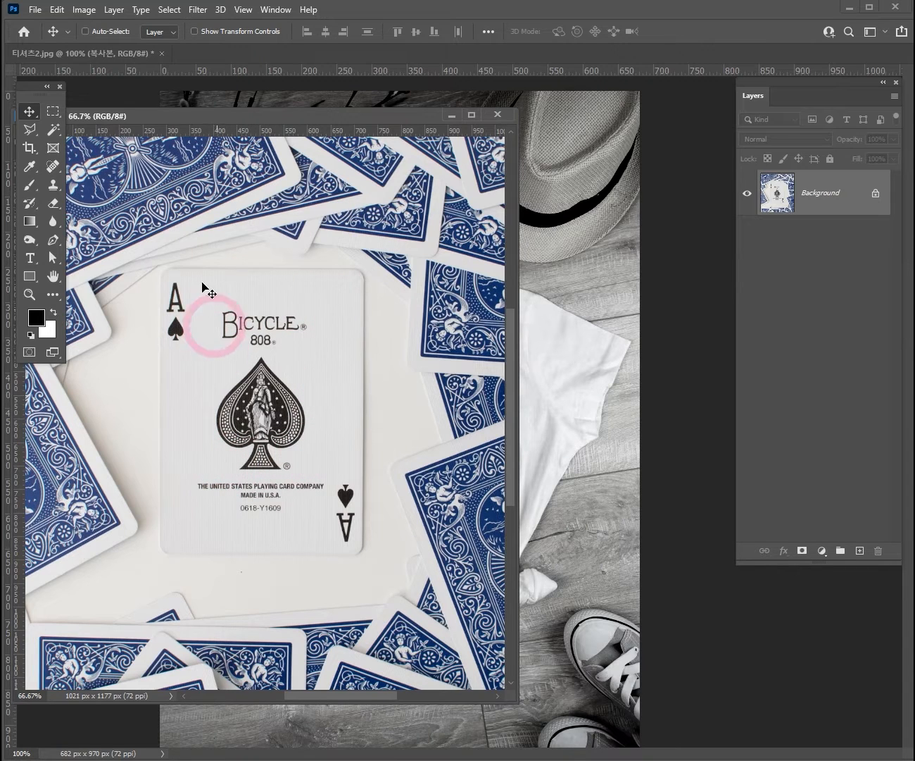
Step: Select the Bicycle 808 lettering and the large spade on the ace card with a rectangular marquee
{"action": "left_click", "coordinate": [53, 112]}
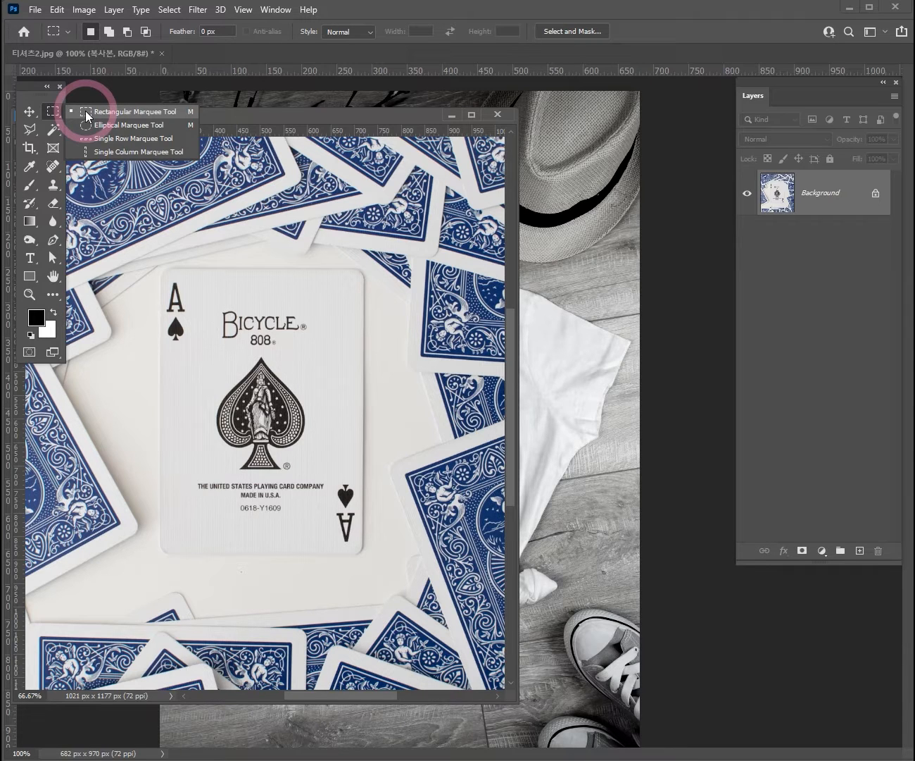
{"action": "left_click", "coordinate": [85, 110]}
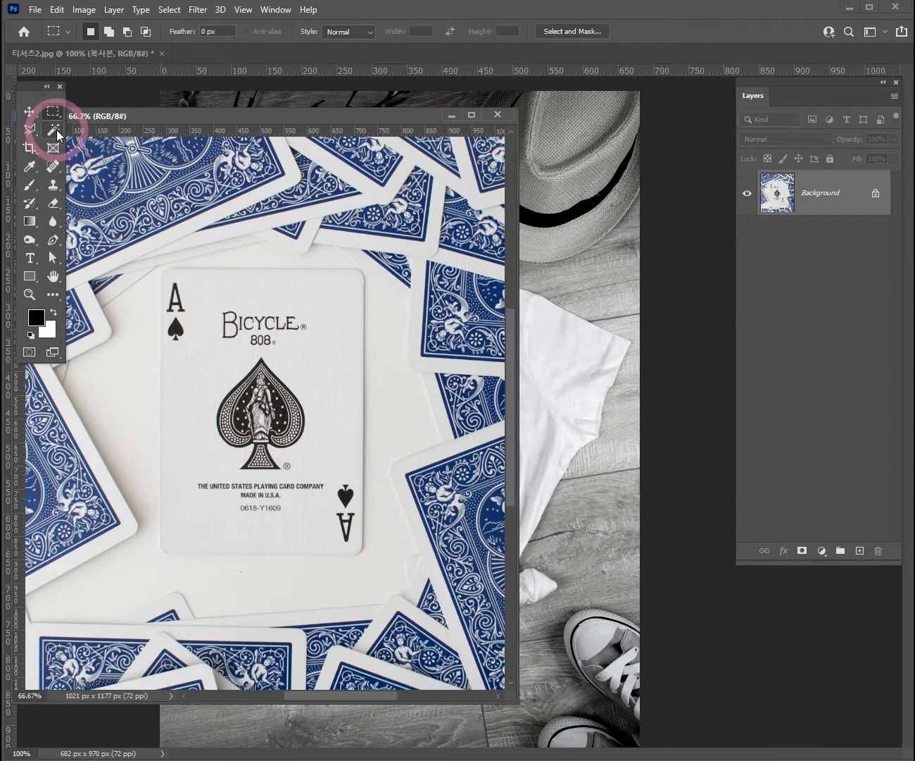
{"action": "left_click_drag", "start_coordinate": [206, 303], "coordinate": [321, 475]}
{"action": "key", "text": "ctrl+space"}
{"action": "left_click", "coordinate": [305, 472]}
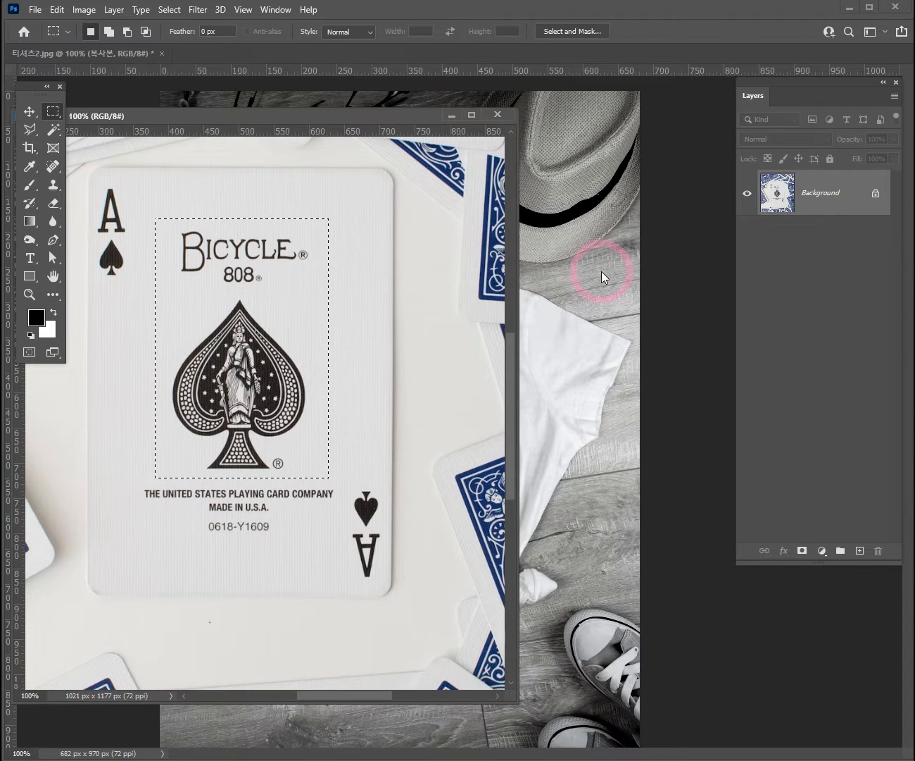
Step: Move the selected Bicycle 808 spade artwork from 카드.jpg onto the T-shirt document as a new layer
{"action": "left_click", "coordinate": [27, 115]}
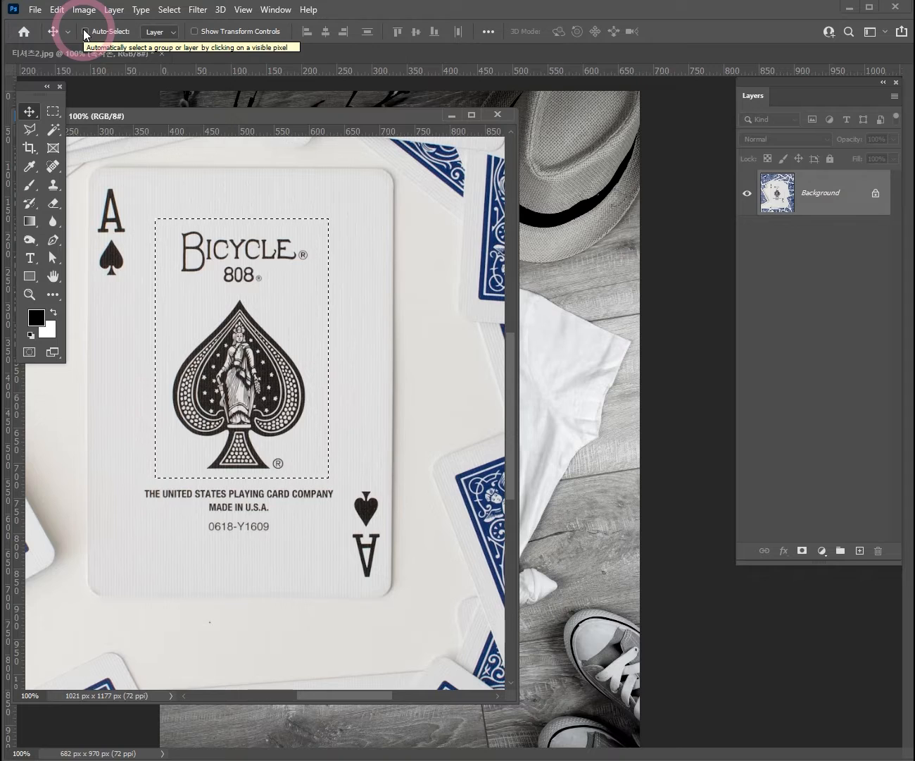
{"action": "left_click_drag", "start_coordinate": [276, 387], "coordinate": [569, 431]}
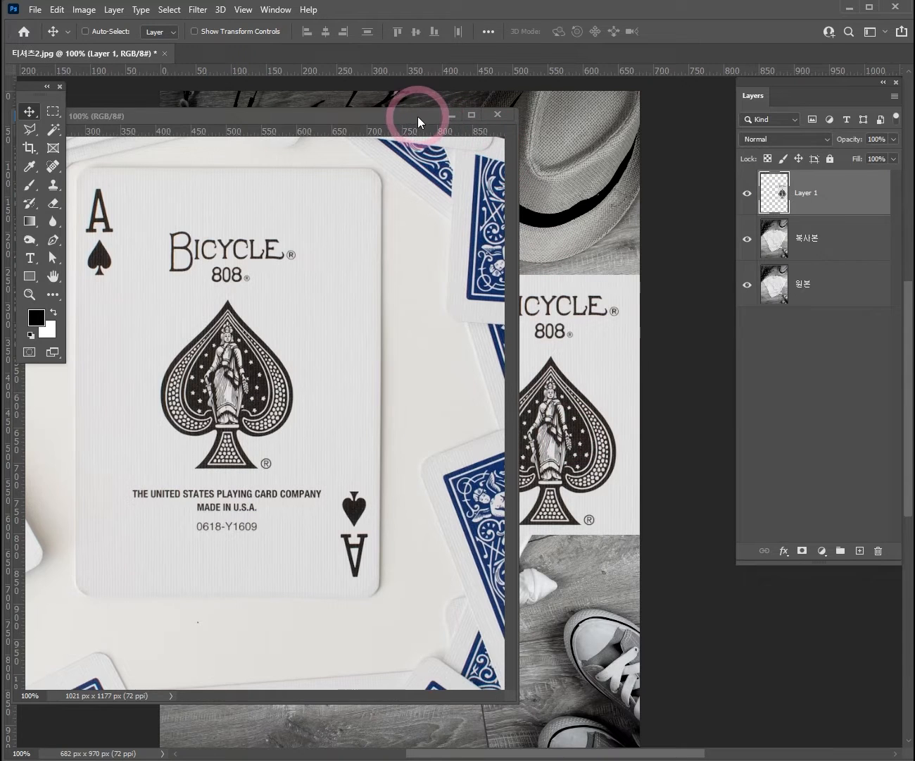
{"action": "left_click_drag", "start_coordinate": [418, 116], "coordinate": [264, 233]}
{"action": "left_click", "coordinate": [519, 338]}
{"action": "mouse_move", "coordinate": [521, 381]}
{"action": "left_mouse_down"}
{"action": "mouse_move", "coordinate": [504, 313]}
{"action": "mouse_move", "coordinate": [507, 373]}
{"action": "left_mouse_up"}
Step: Copy the selected Bicycle 808 spade artwork from 카드.jpg and paste it into the T-shirt document as a second artwork layer
{"action": "left_click_drag", "start_coordinate": [246, 231], "coordinate": [433, 125]}
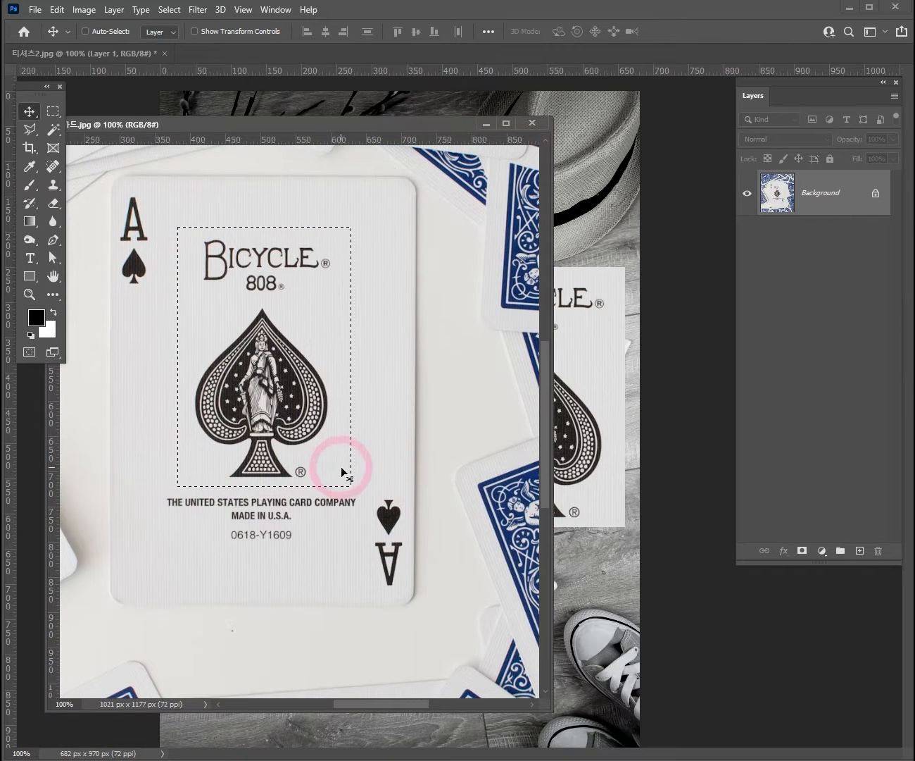
{"action": "key", "text": "ctrl"}
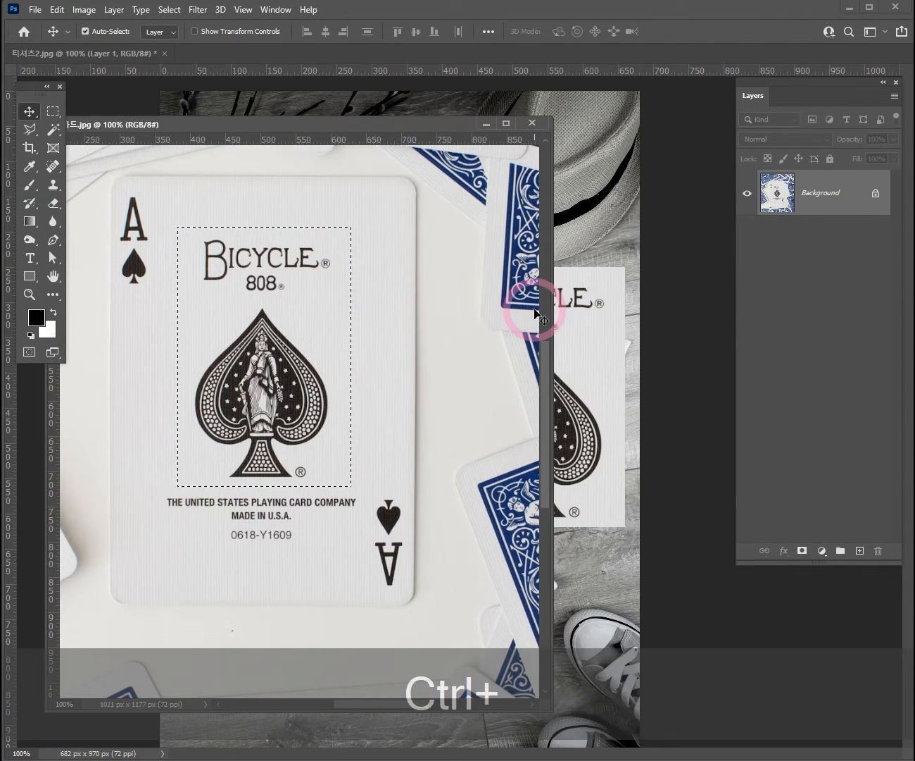
{"action": "key", "text": "ctrl+c"}
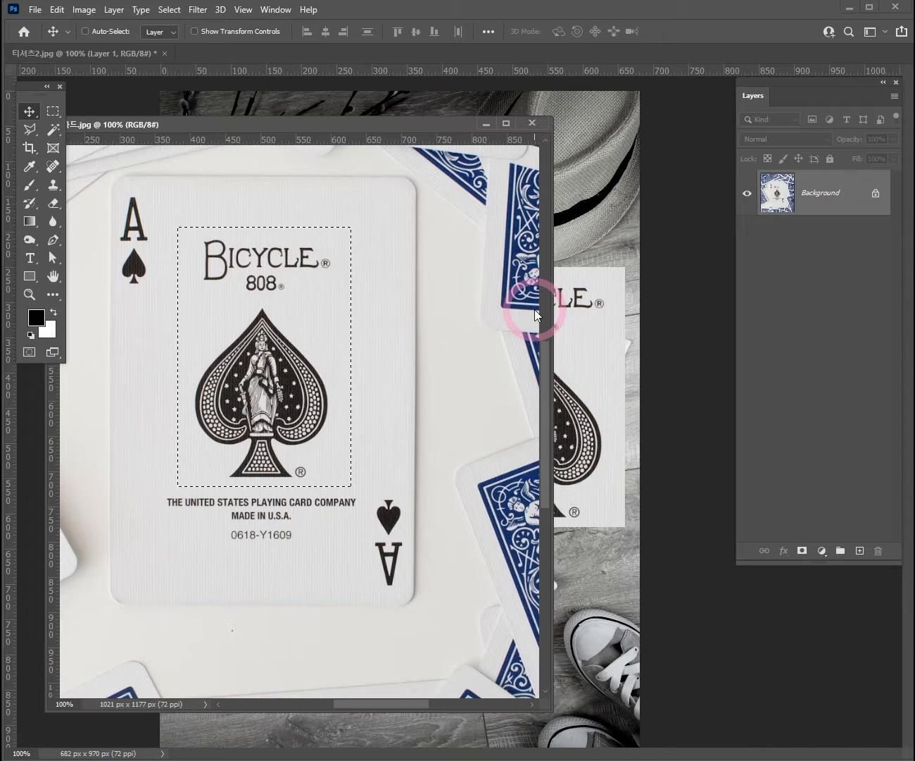
{"action": "left_click_drag", "start_coordinate": [465, 123], "coordinate": [302, 276]}
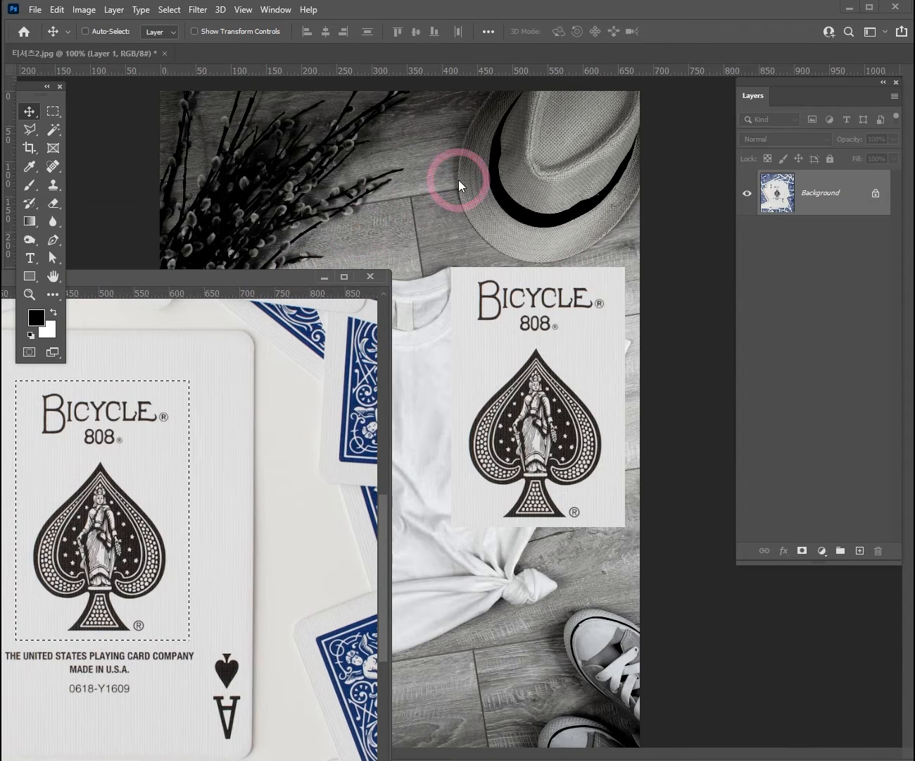
{"action": "left_click", "coordinate": [481, 177]}
{"action": "key", "text": "ctrl+v"}
{"action": "left_click_drag", "start_coordinate": [490, 265], "coordinate": [524, 221]}
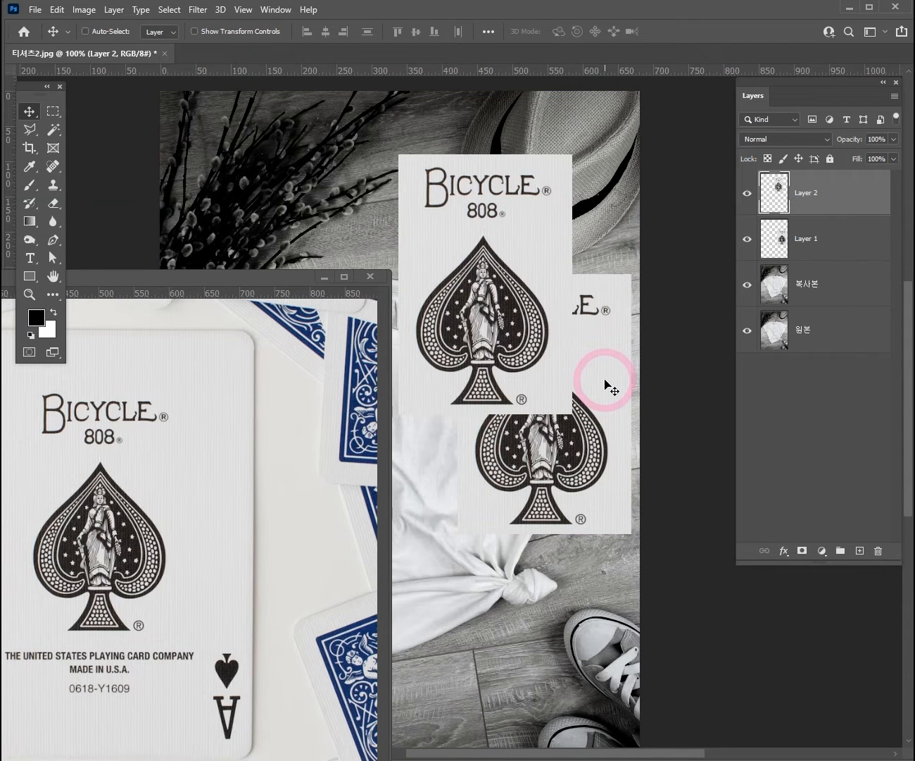
Step: Minimize the 카드.jpg document and move the pasted artwork copy toward the upper left of the T-shirt
{"action": "left_click_drag", "start_coordinate": [287, 278], "coordinate": [363, 194]}
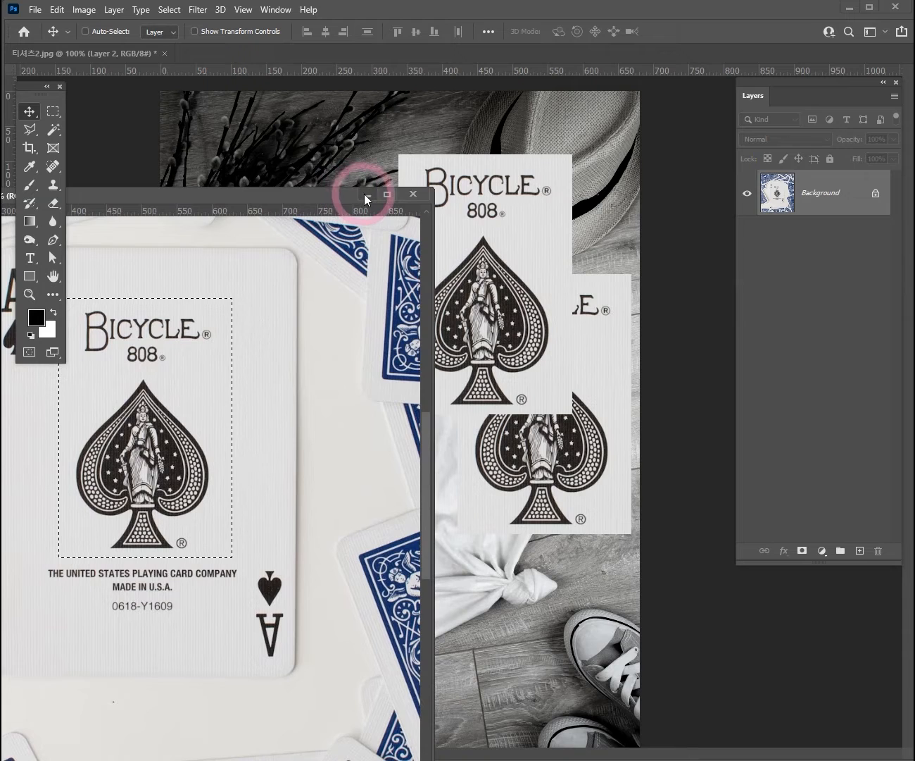
{"action": "left_click", "coordinate": [367, 194]}
{"action": "left_click_drag", "start_coordinate": [540, 262], "coordinate": [447, 314]}
Step: Delete the duplicate artwork on Layer 2, undo the deletion, and delete that layer again
{"action": "left_click", "coordinate": [695, 242]}
{"action": "left_click", "coordinate": [840, 198]}
{"action": "left_click_drag", "start_coordinate": [840, 198], "coordinate": [880, 555]}
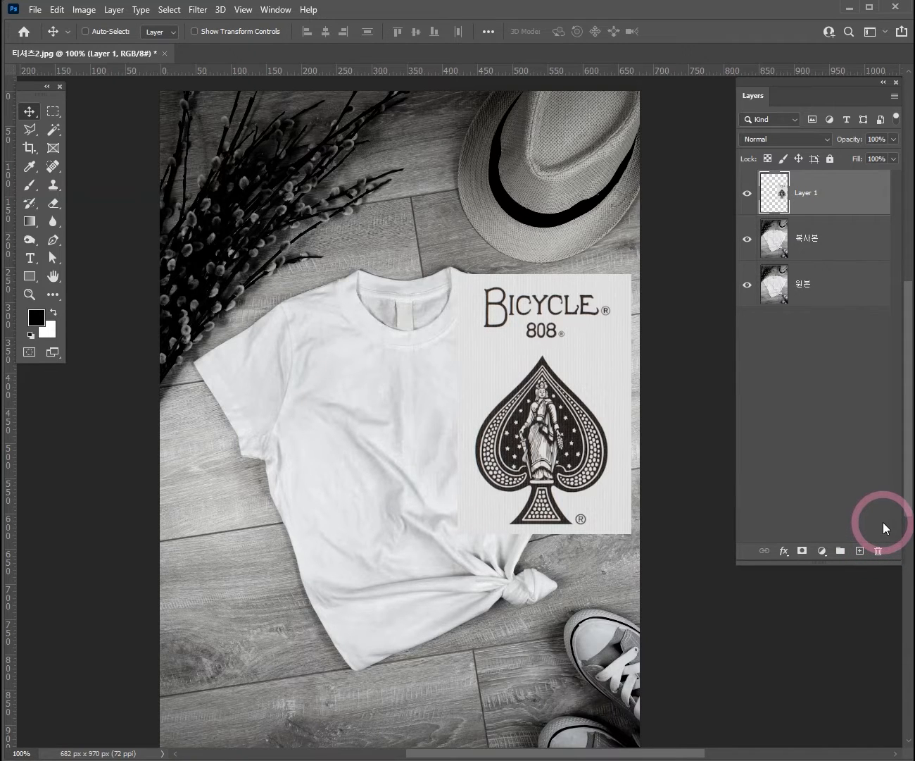
{"action": "key", "text": "ctrl+z"}
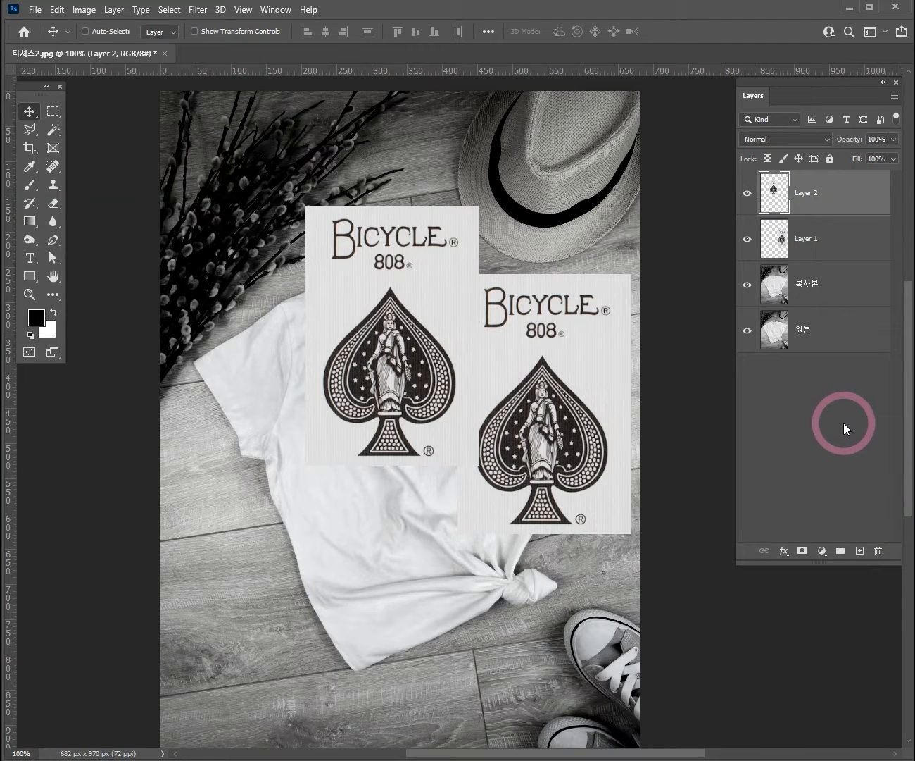
{"action": "key", "text": "Delete"}
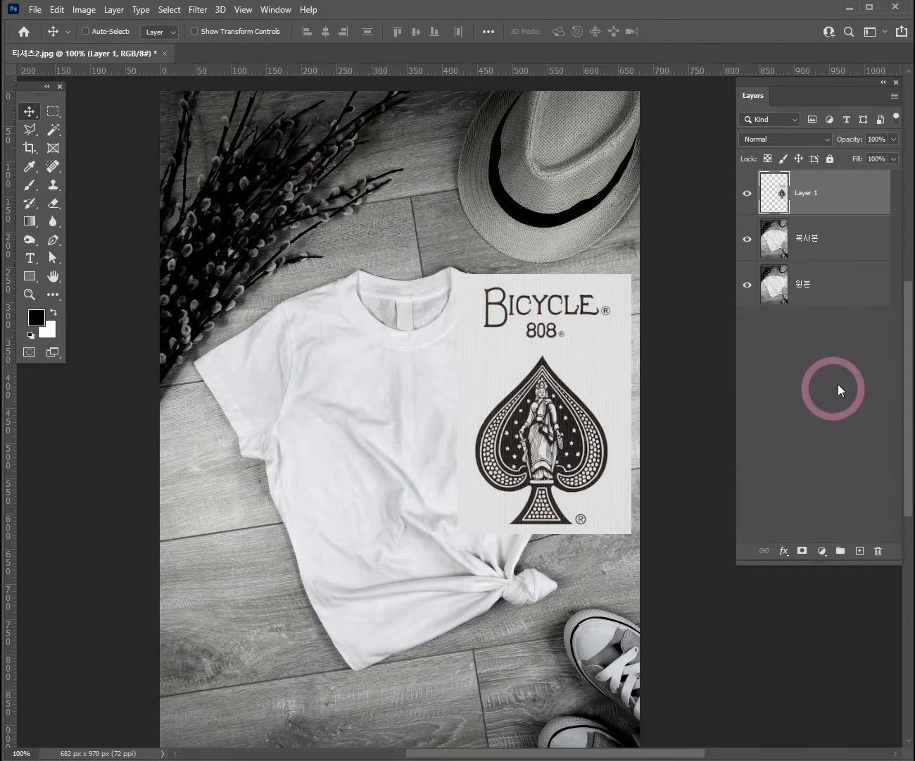
Step: Rename Layer 1 as 카드 and move its artwork onto the middle of the T-shirt
{"action": "double_click", "coordinate": [805, 192]}
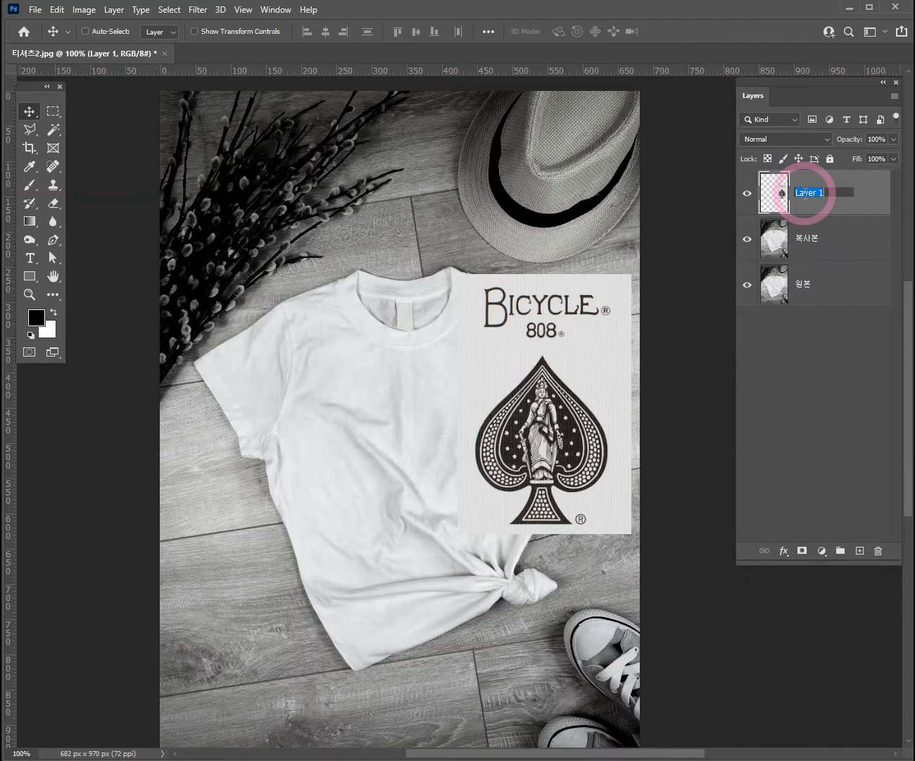
{"action": "key", "text": "Return"}
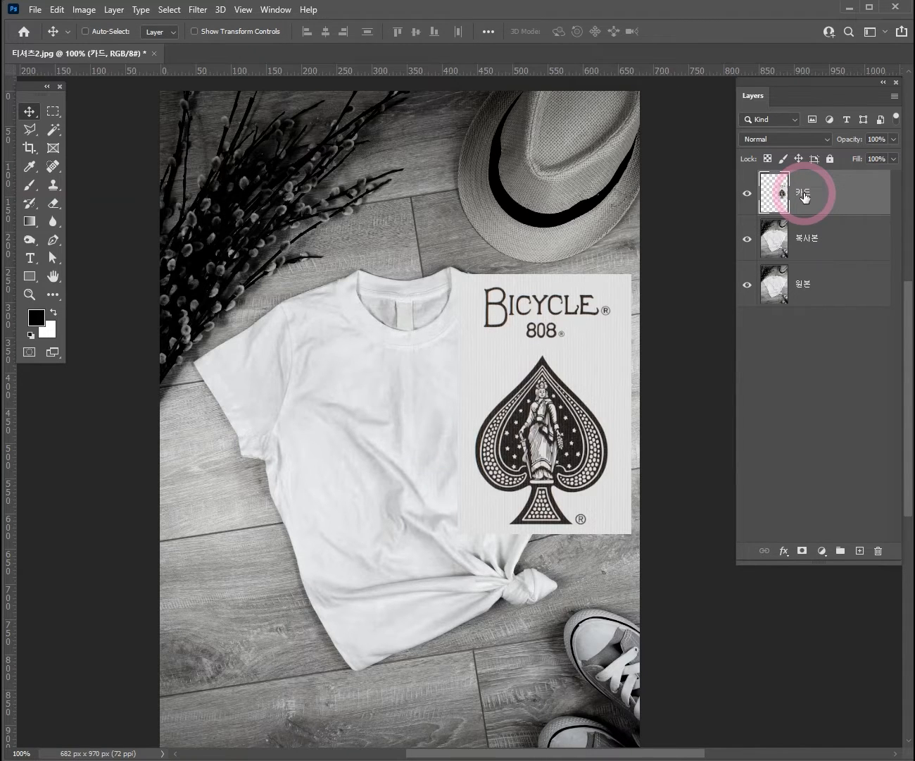
{"action": "left_click_drag", "start_coordinate": [579, 369], "coordinate": [454, 470]}
Step: Free-transform the card artwork down to about 88% and center it on the shirt front below the collar
{"action": "key", "text": "ctrl"}
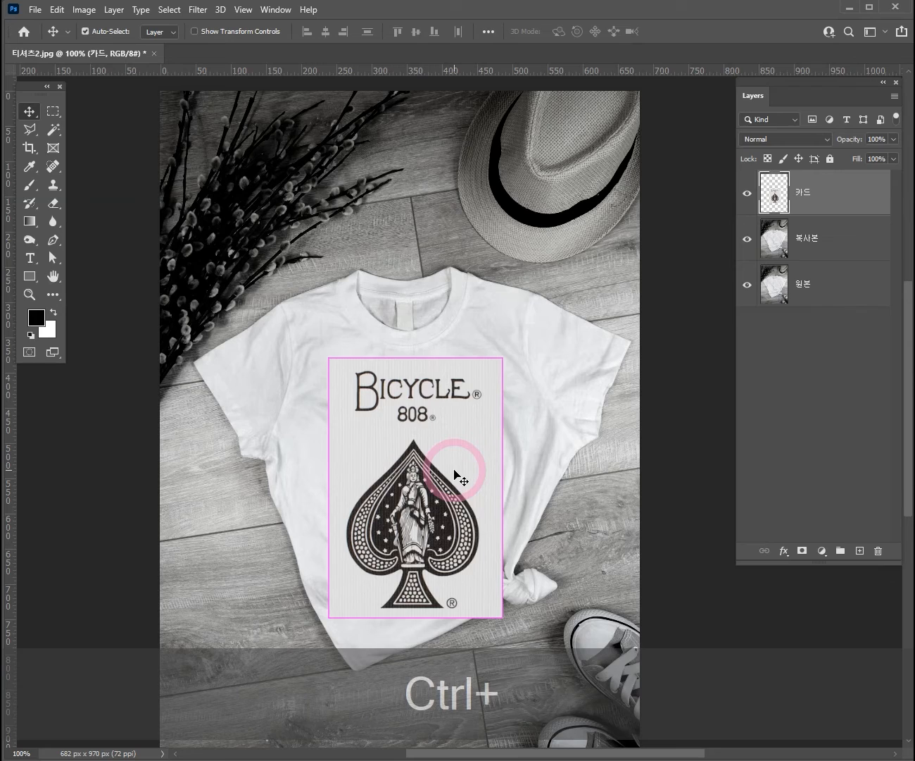
{"action": "key", "text": "ctrl+t"}
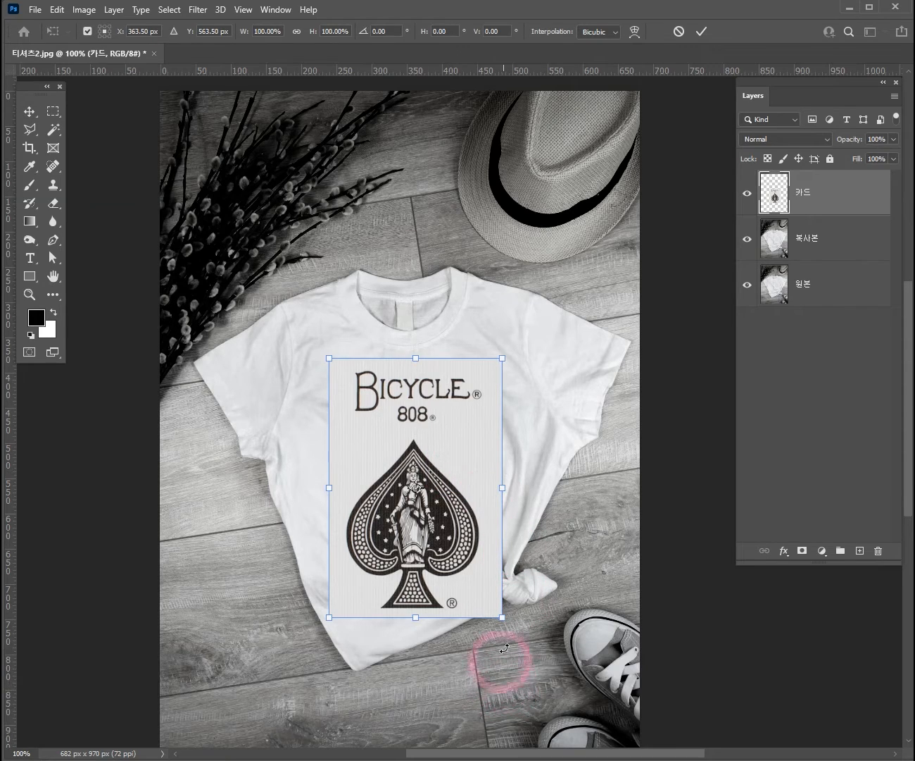
{"action": "left_click_drag", "start_coordinate": [501, 361], "coordinate": [486, 391]}
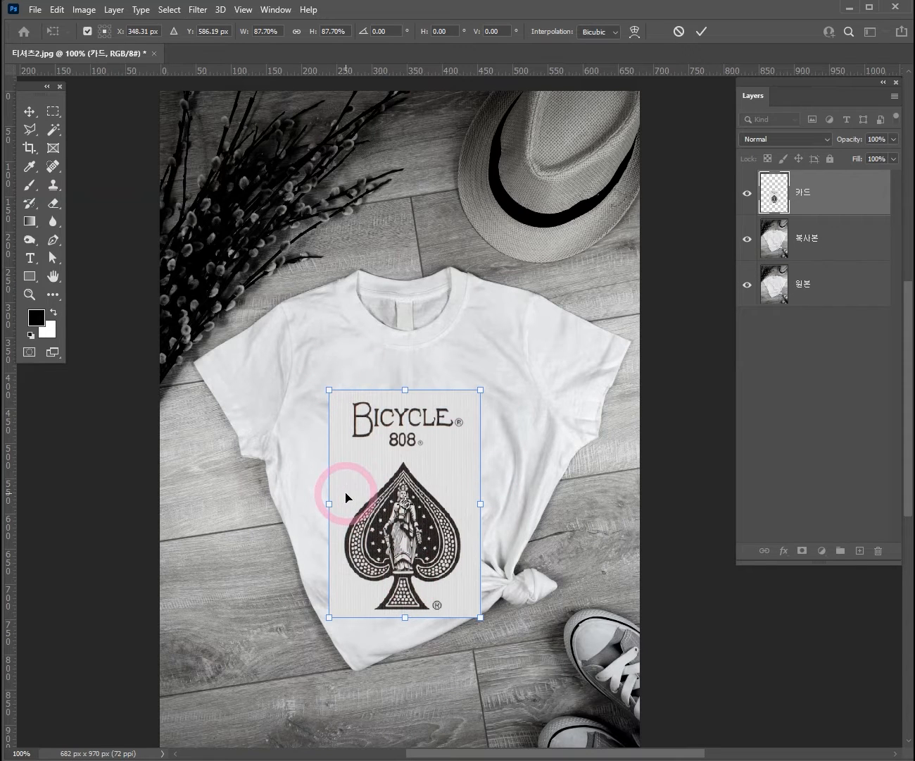
{"action": "left_click_drag", "start_coordinate": [364, 500], "coordinate": [357, 471]}
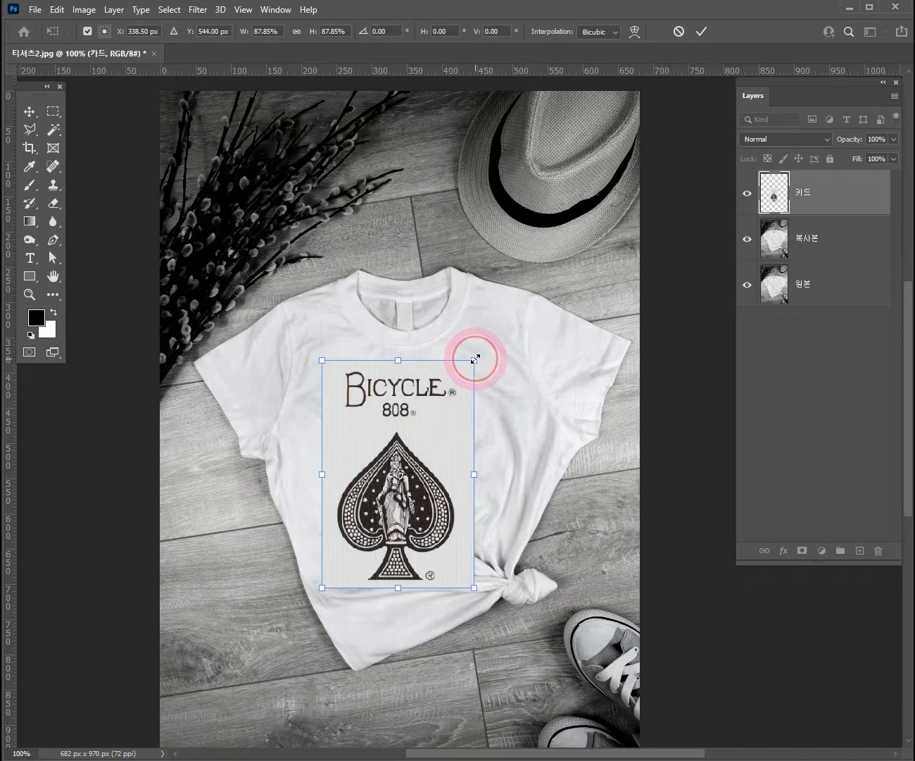
{"action": "mouse_move", "coordinate": [475, 359]}
{"action": "left_mouse_down"}
{"action": "mouse_move", "coordinate": [572, 265]}
{"action": "mouse_move", "coordinate": [556, 300]}
{"action": "mouse_move", "coordinate": [613, 209]}
{"action": "mouse_move", "coordinate": [499, 325]}
{"action": "mouse_move", "coordinate": [614, 179]}
{"action": "mouse_move", "coordinate": [587, 197]}
{"action": "mouse_move", "coordinate": [511, 304]}
{"action": "mouse_move", "coordinate": [481, 360]}
{"action": "mouse_move", "coordinate": [484, 374]}
{"action": "left_mouse_up"}
{"action": "left_click_drag", "start_coordinate": [446, 458], "coordinate": [468, 441]}
{"action": "left_click_drag", "start_coordinate": [419, 570], "coordinate": [421, 580]}
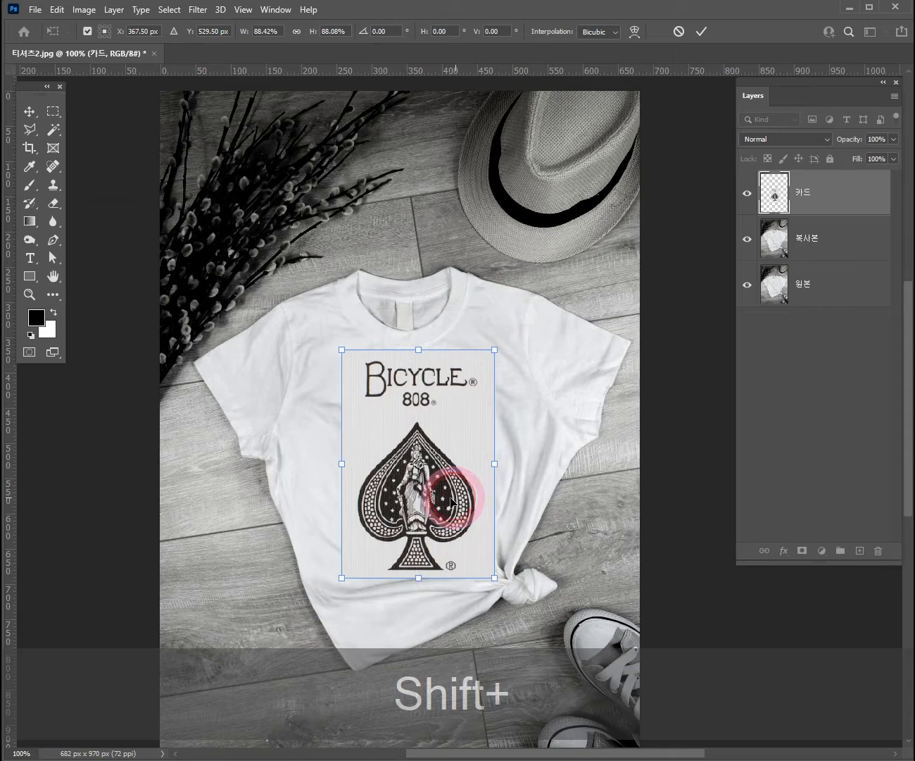
{"action": "left_click_drag", "start_coordinate": [454, 491], "coordinate": [445, 500]}
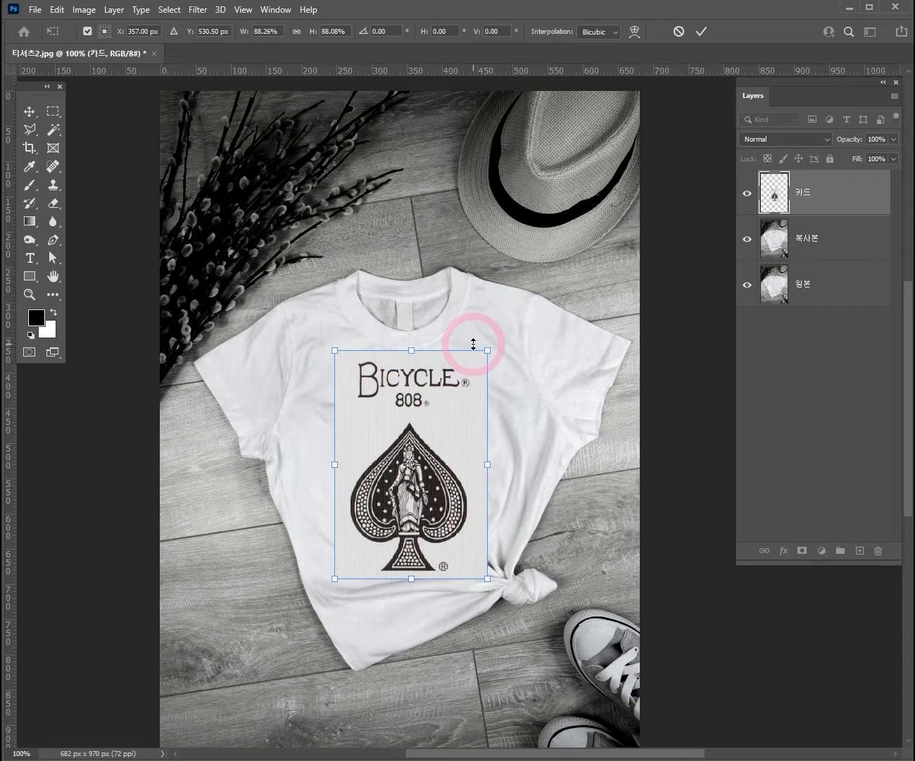
{"action": "key", "text": "Return"}
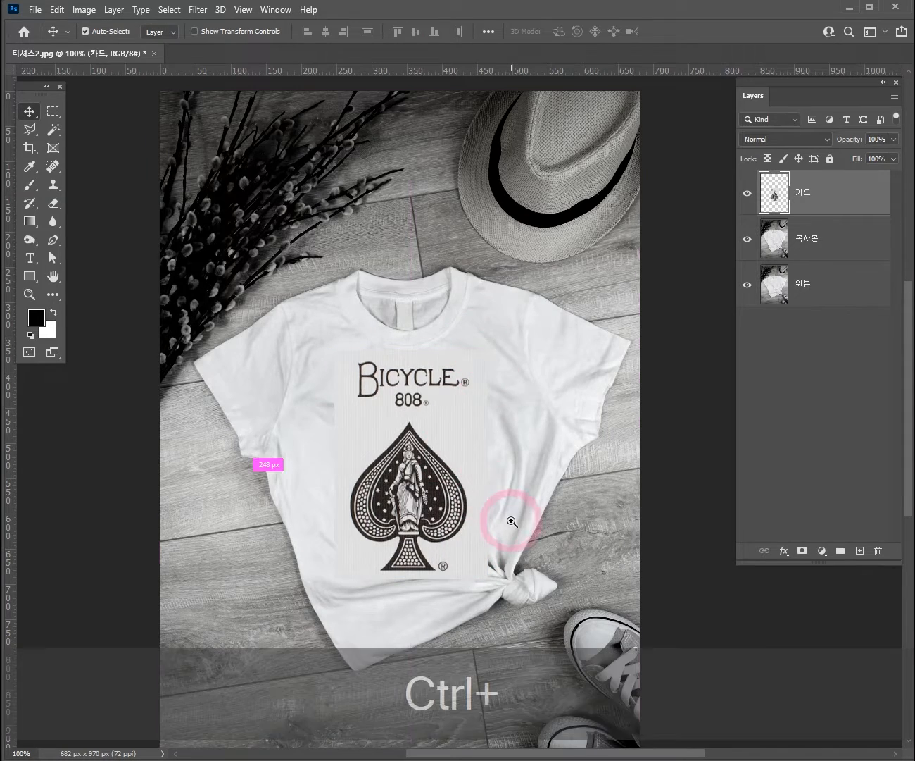
Step: Move the card artwork slightly down the shirt, and nudge it up and a little left to fine-tune its position
{"action": "left_click", "coordinate": [507, 536], "text": "ctrl"}
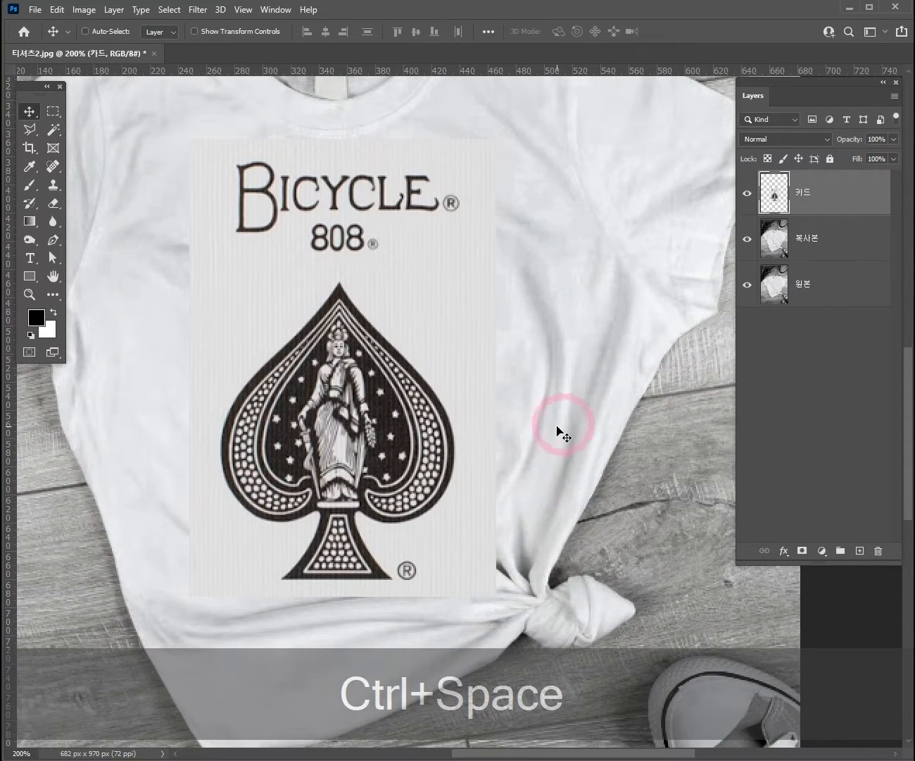
{"action": "left_click_drag", "start_coordinate": [430, 307], "coordinate": [432, 340]}
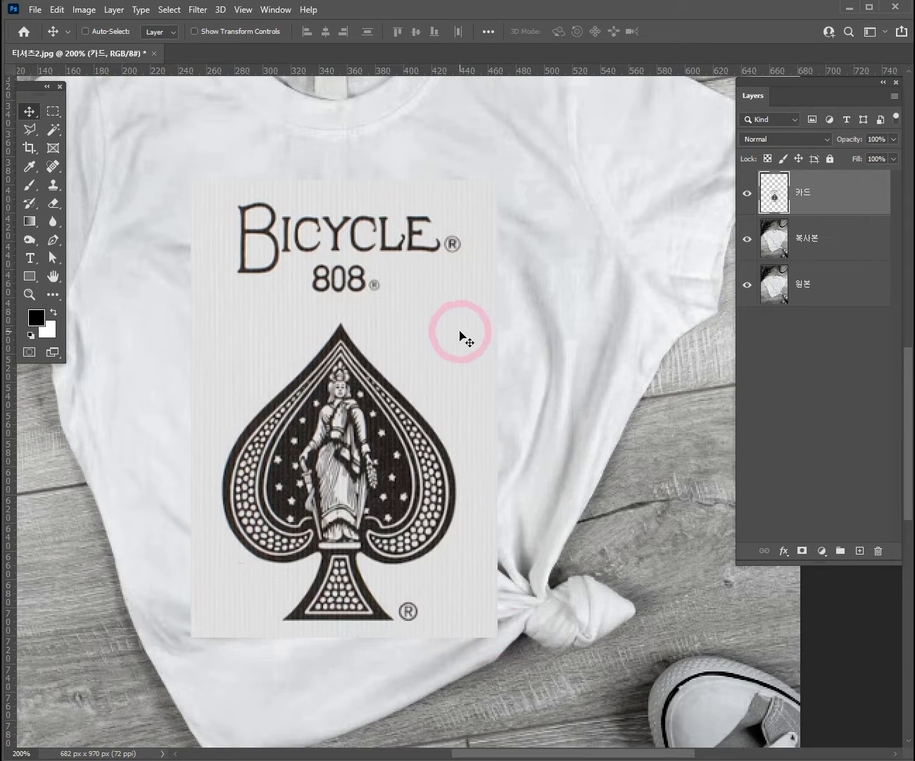
{"action": "key", "text": "Up"}
{"action": "key", "text": "Up"}
{"action": "key", "text": "Up"}
{"action": "key", "text": "Up"}
{"action": "key", "text": "Up"}
{"action": "key", "text": "Up"}
{"action": "key", "text": "Up"}
{"action": "key", "text": "Up"}
{"action": "key", "text": "Up"}
{"action": "key", "text": "Up"}
{"action": "key", "text": "Up"}
{"action": "key", "text": "Up"}
{"action": "key", "text": "Up"}
{"action": "key", "text": "Up"}
{"action": "key", "text": "Up"}
{"action": "key", "text": "Up"}
{"action": "key", "text": "Up"}
{"action": "key", "text": "Up"}
{"action": "key", "text": "Up"}
{"action": "key", "text": "Up"}
{"action": "key", "text": "Left"}
{"action": "key", "text": "Left"}
{"action": "key", "text": "Left"}
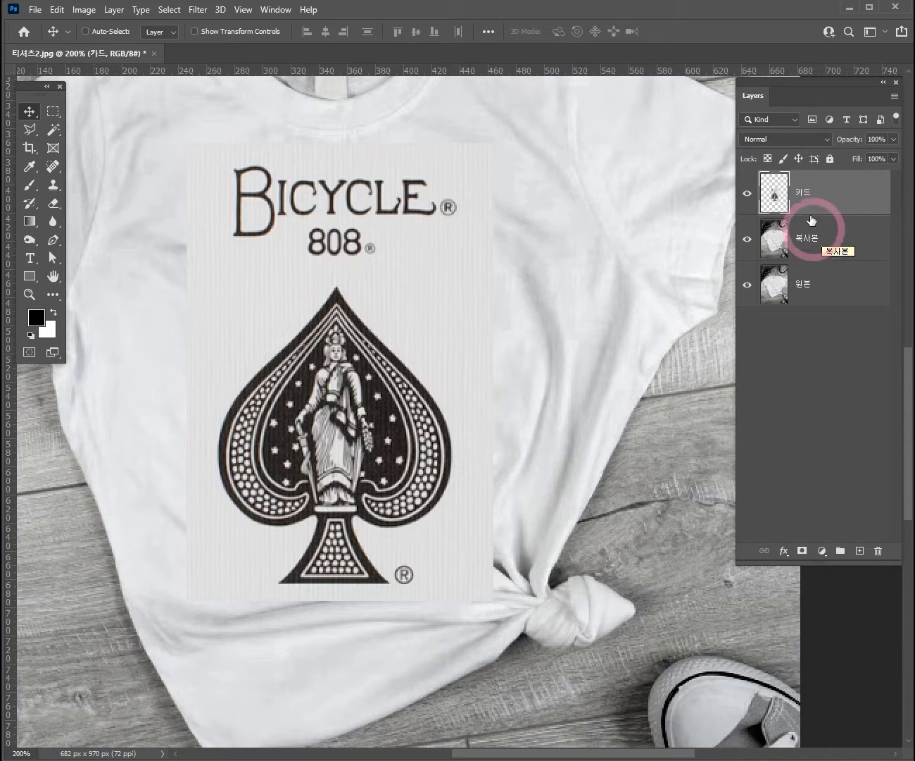
Step: Set the 카드 layer's blend mode to Multiply and shift the artwork slightly right and down
{"action": "left_click", "coordinate": [812, 135]}
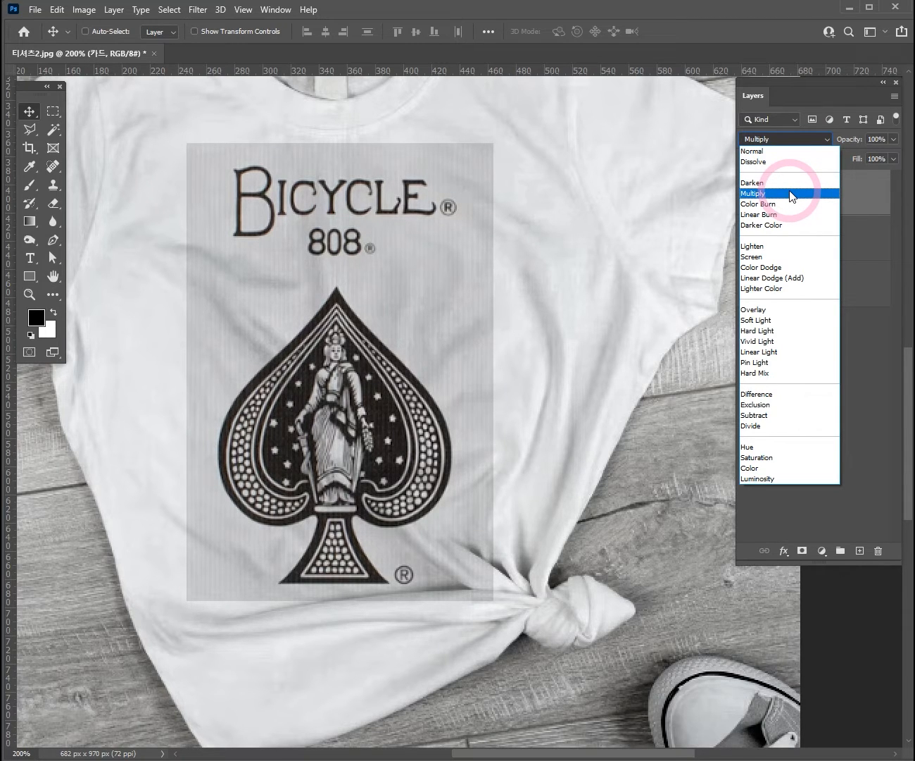
{"action": "left_click", "coordinate": [790, 195]}
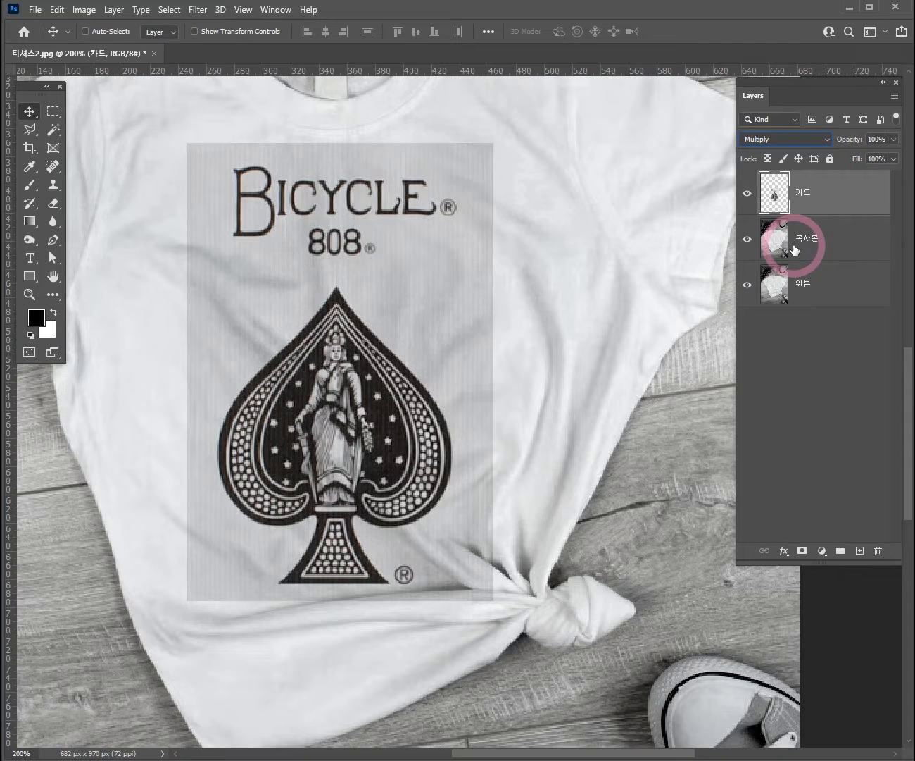
{"action": "left_click_drag", "start_coordinate": [317, 376], "coordinate": [354, 369]}
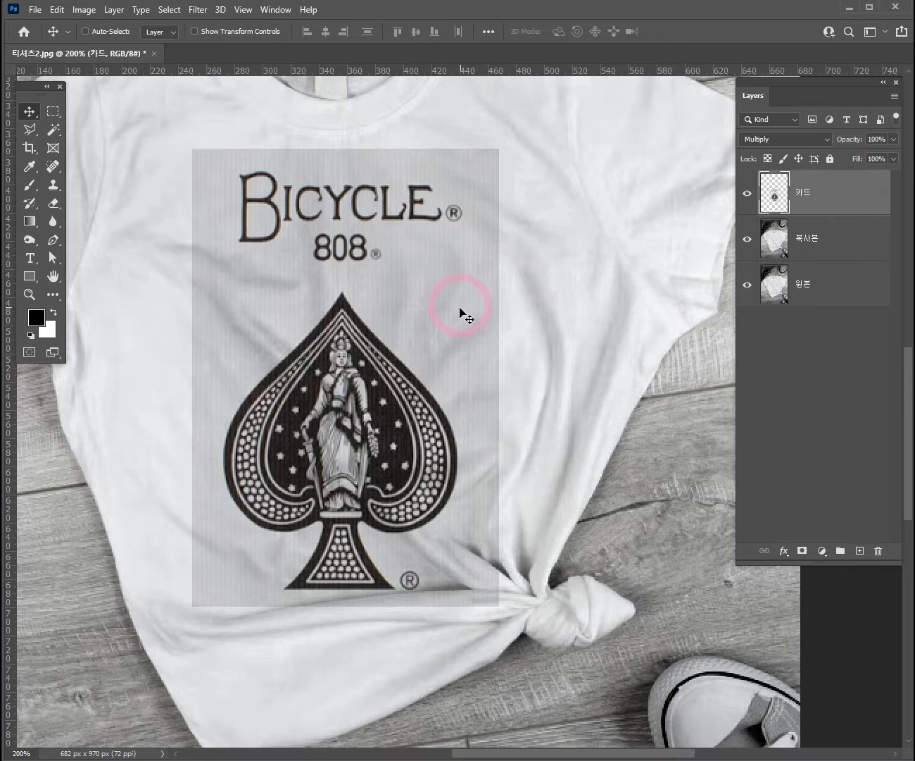
Step: Switch the 카드 layer's blend mode to Normal, and move the artwork to the shirt's lower left and back onto the chest
{"action": "left_click", "coordinate": [804, 138]}
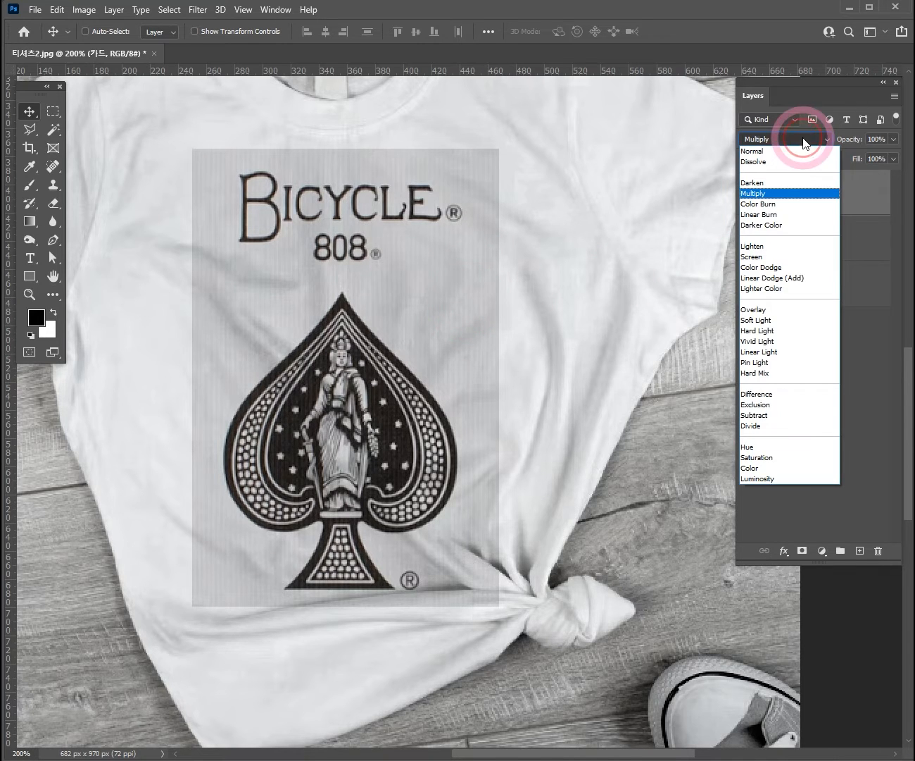
{"action": "left_click", "coordinate": [784, 153]}
{"action": "left_click_drag", "start_coordinate": [348, 413], "coordinate": [221, 570]}
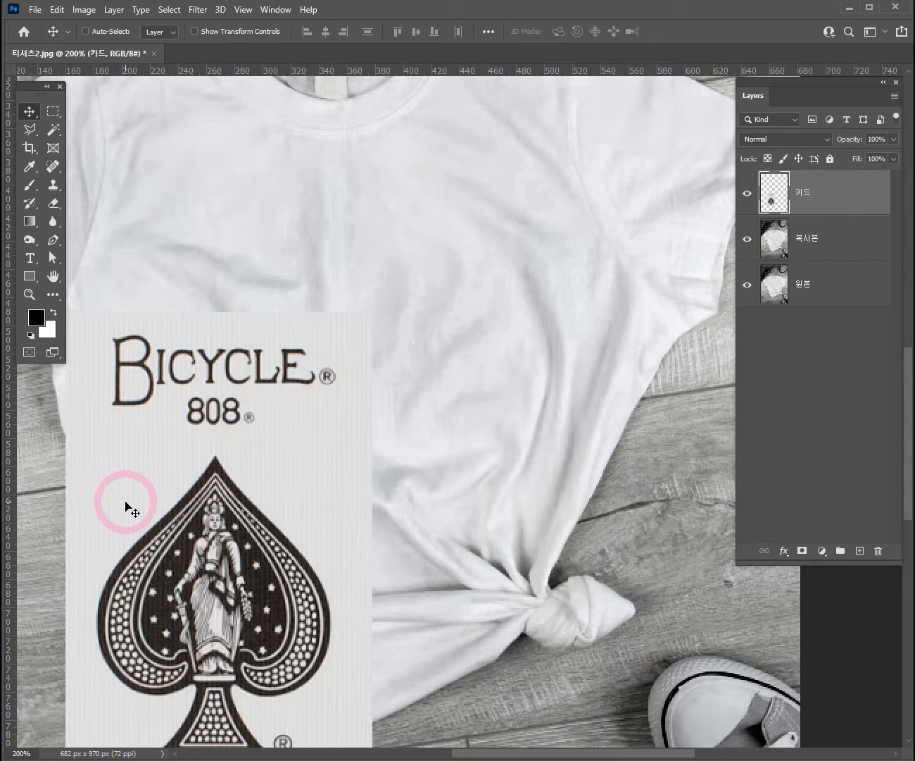
{"action": "left_click_drag", "start_coordinate": [226, 579], "coordinate": [344, 422]}
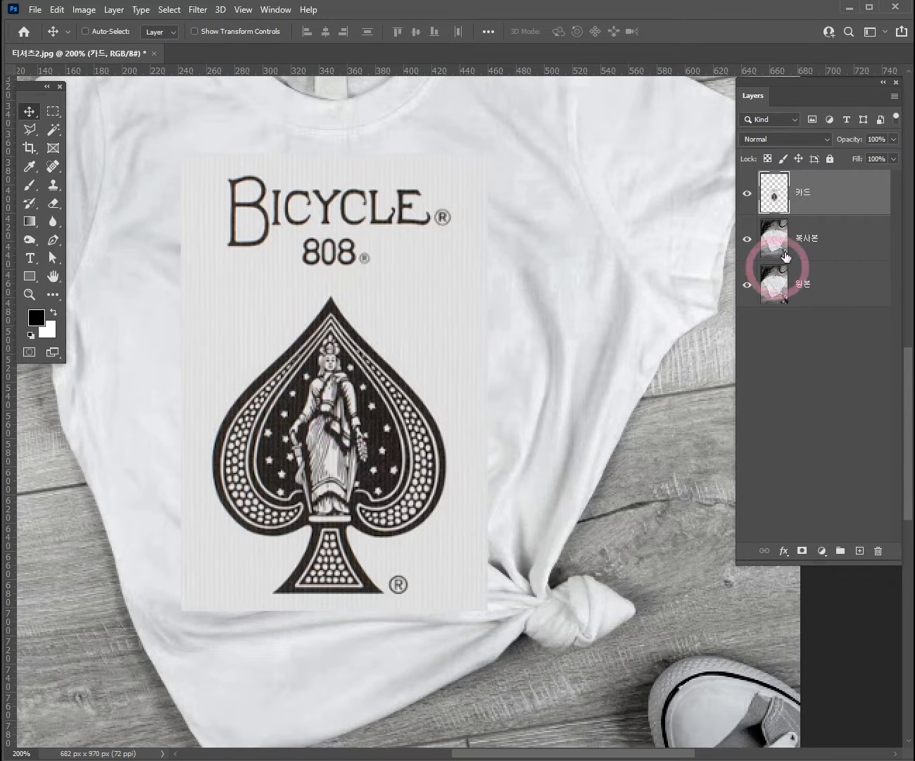
Step: Reapply the Multiply blend mode to the 카드 layer and shift the artwork slightly up and right on the chest
{"action": "left_click", "coordinate": [815, 142]}
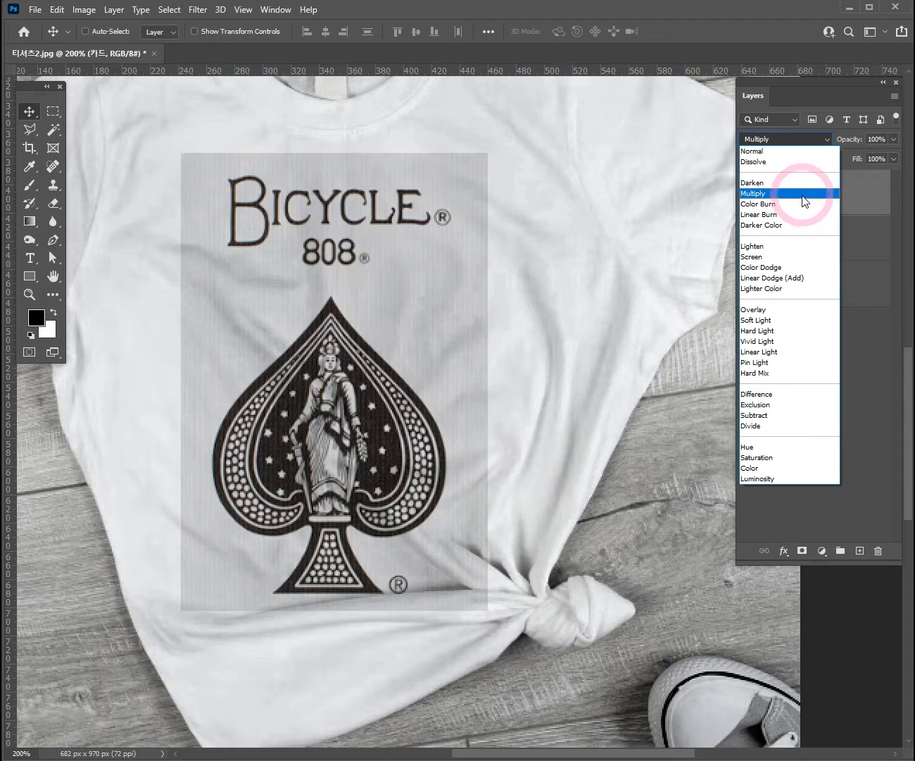
{"action": "left_click", "coordinate": [803, 202]}
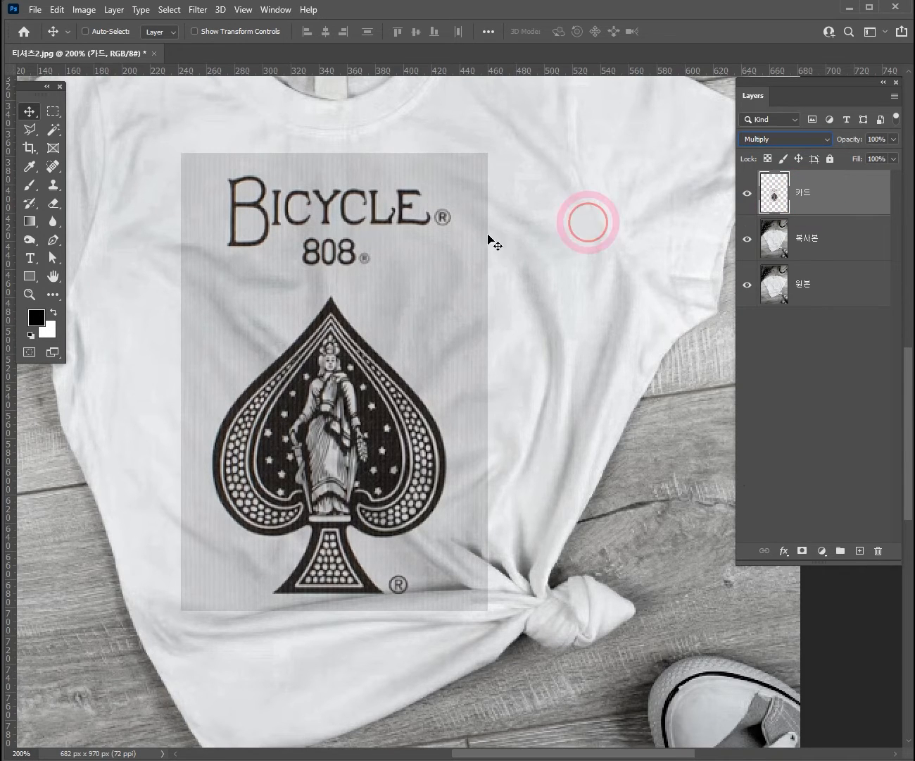
{"action": "left_click_drag", "start_coordinate": [346, 332], "coordinate": [350, 328]}
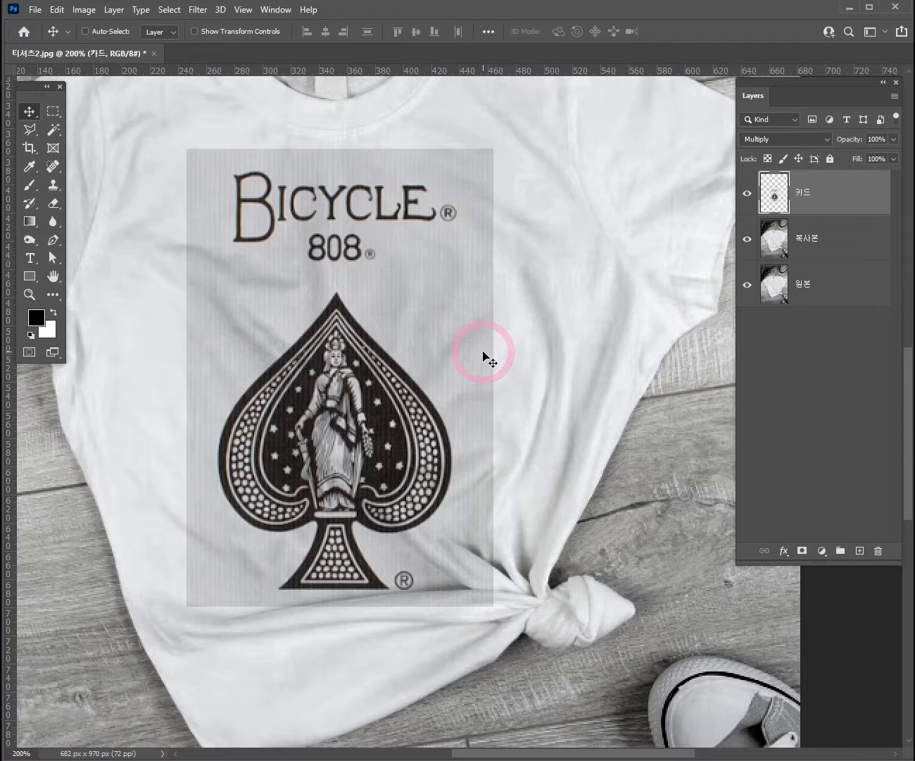
Step: Apply Levels to the 카드 layer with the white input level at 210 to remove the artwork's grey background
{"action": "left_click", "coordinate": [83, 10]}
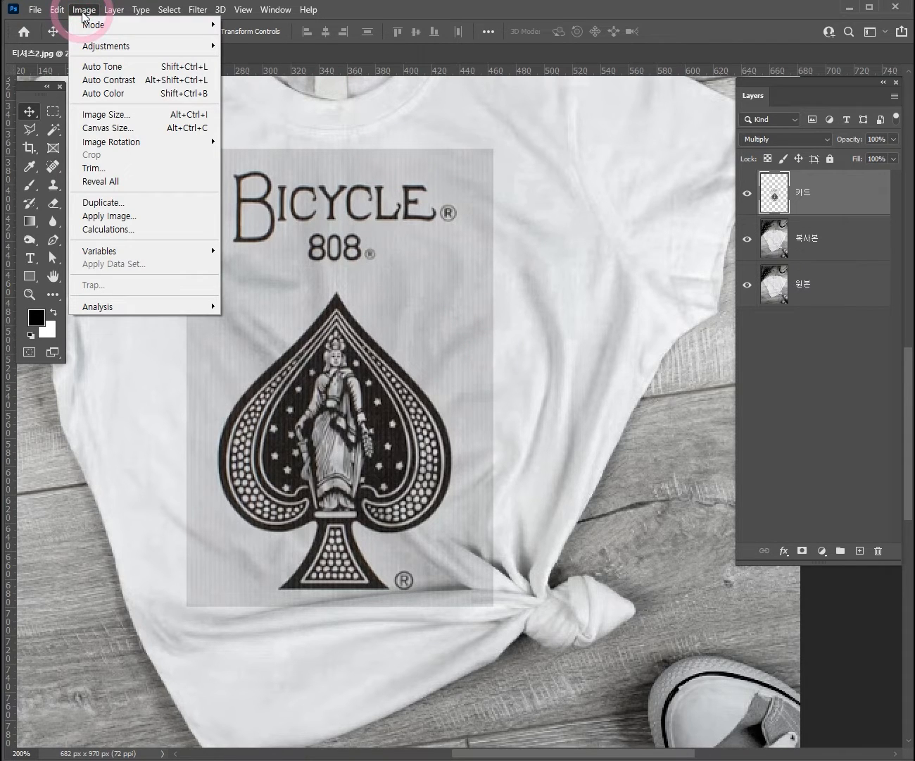
{"action": "left_click", "coordinate": [97, 48]}
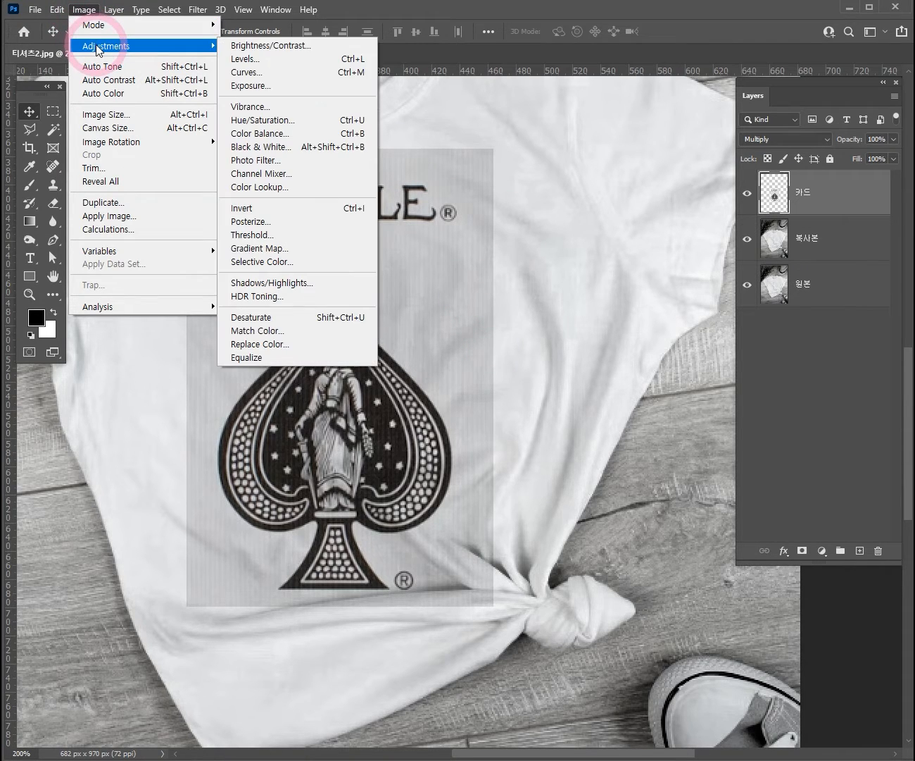
{"action": "left_click", "coordinate": [260, 62]}
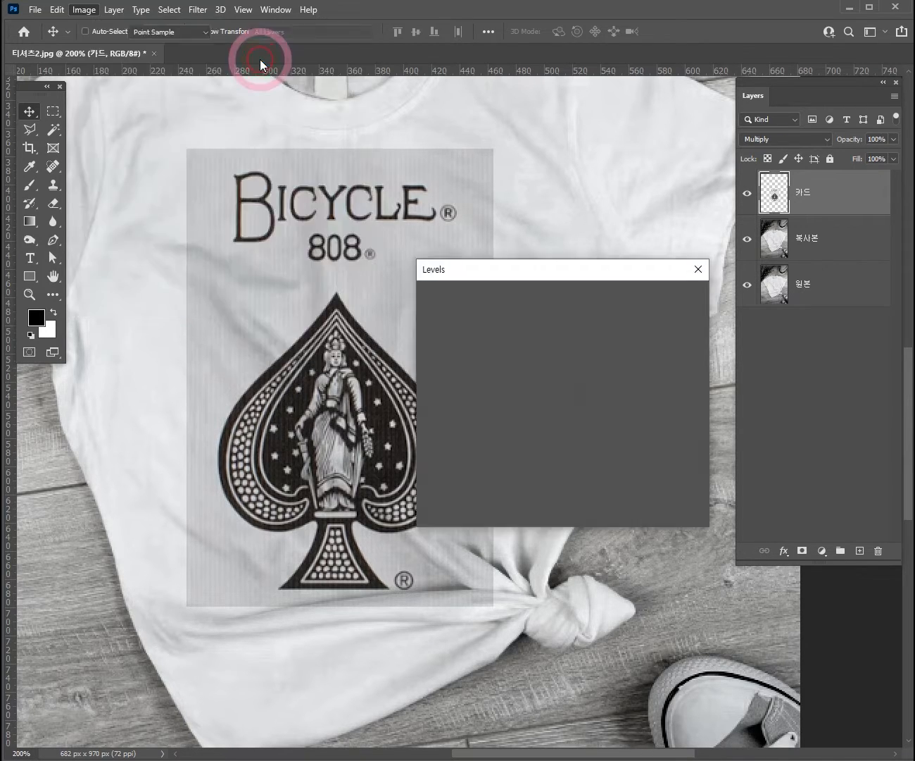
{"action": "left_click_drag", "start_coordinate": [568, 275], "coordinate": [606, 270]}
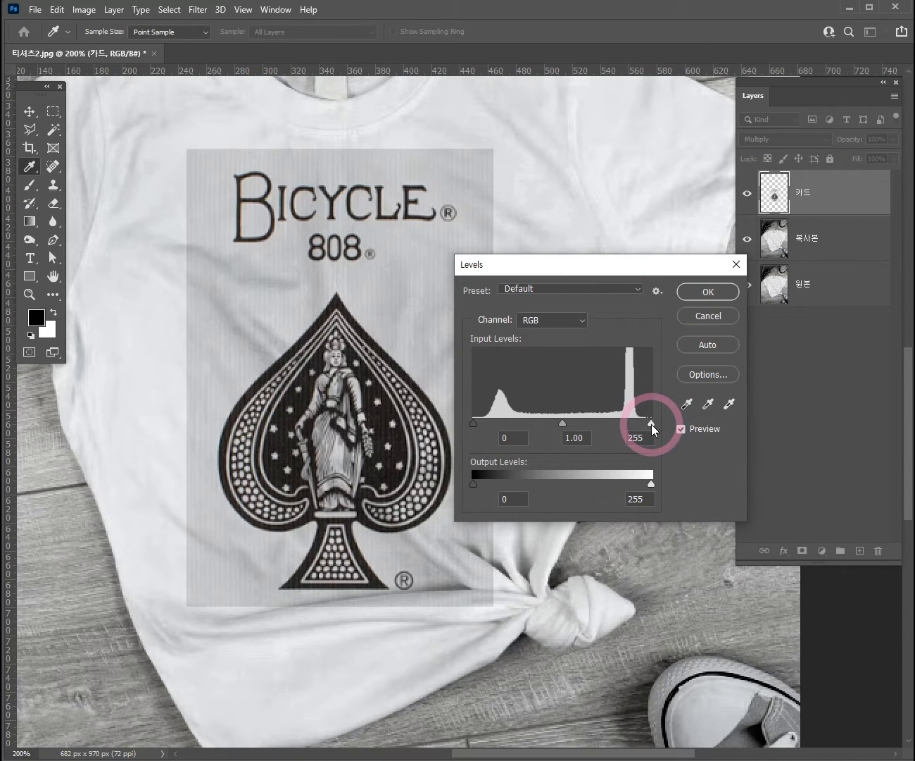
{"action": "mouse_move", "coordinate": [652, 424]}
{"action": "left_mouse_down"}
{"action": "mouse_move", "coordinate": [615, 423]}
{"action": "mouse_move", "coordinate": [661, 422]}
{"action": "left_mouse_up"}
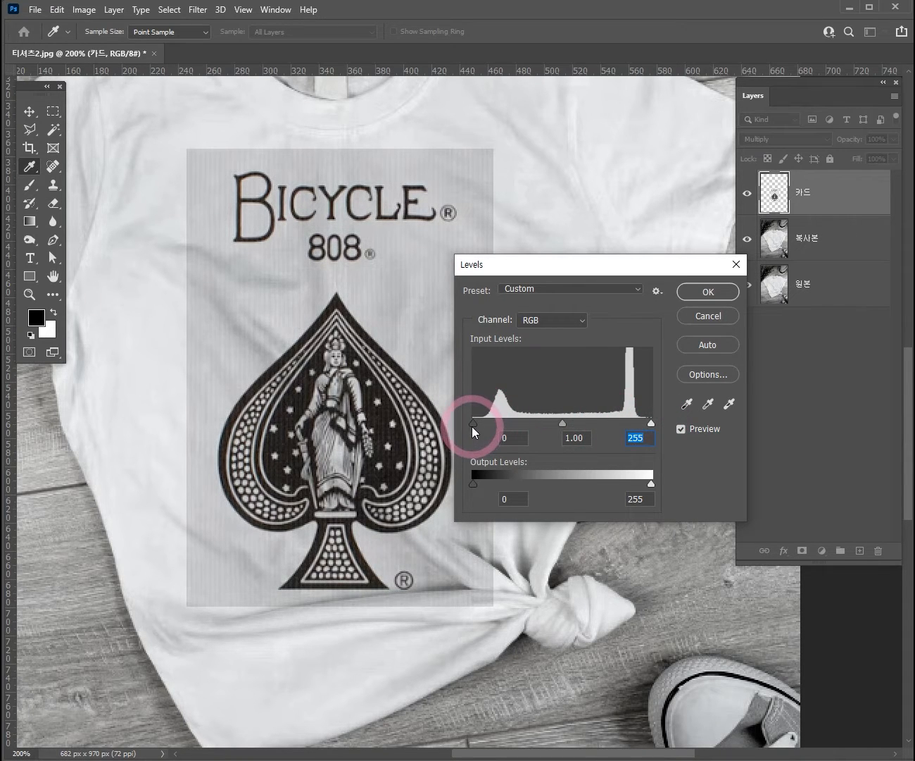
{"action": "mouse_move", "coordinate": [472, 426]}
{"action": "left_mouse_down"}
{"action": "mouse_move", "coordinate": [552, 424]}
{"action": "mouse_move", "coordinate": [458, 421]}
{"action": "left_mouse_up"}
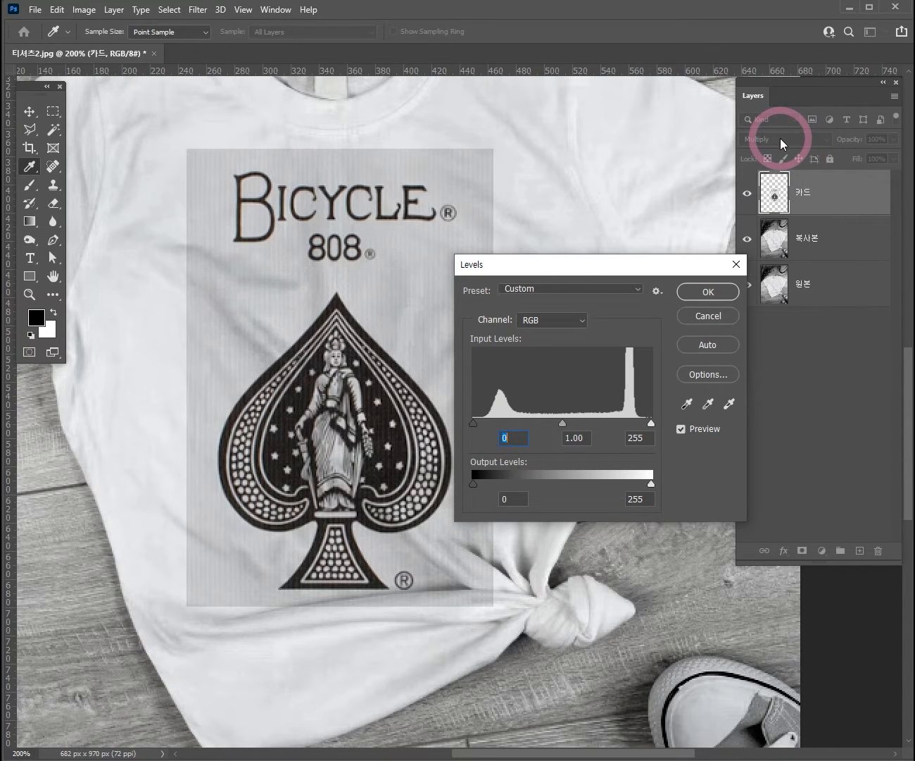
{"action": "left_click", "coordinate": [653, 424]}
{"action": "left_click_drag", "start_coordinate": [653, 425], "coordinate": [620, 429]}
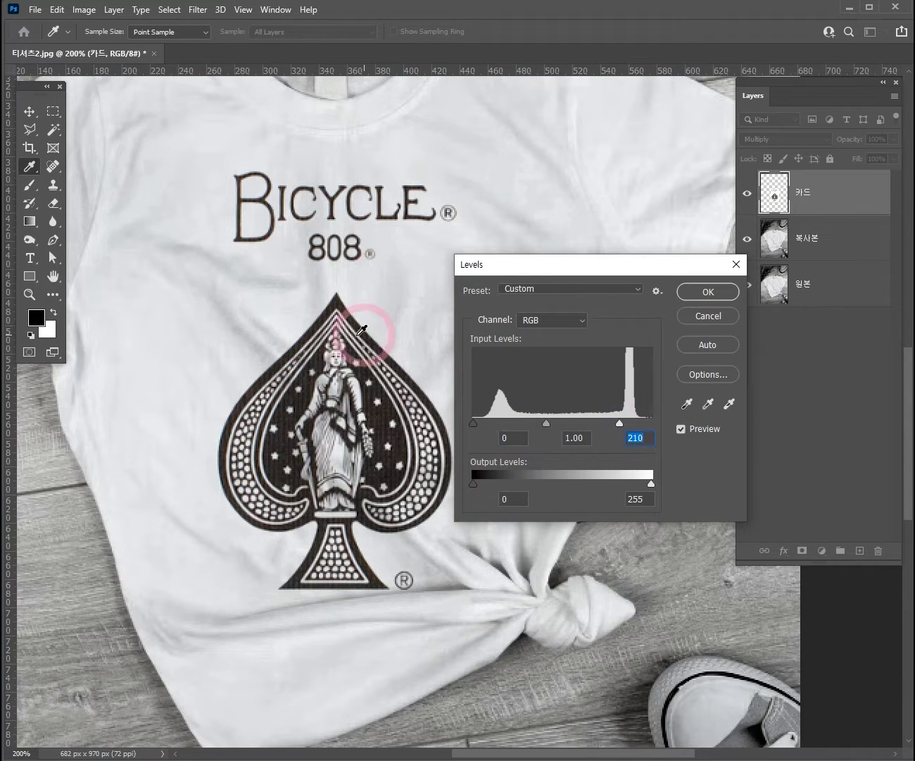
{"action": "left_click", "coordinate": [729, 298]}
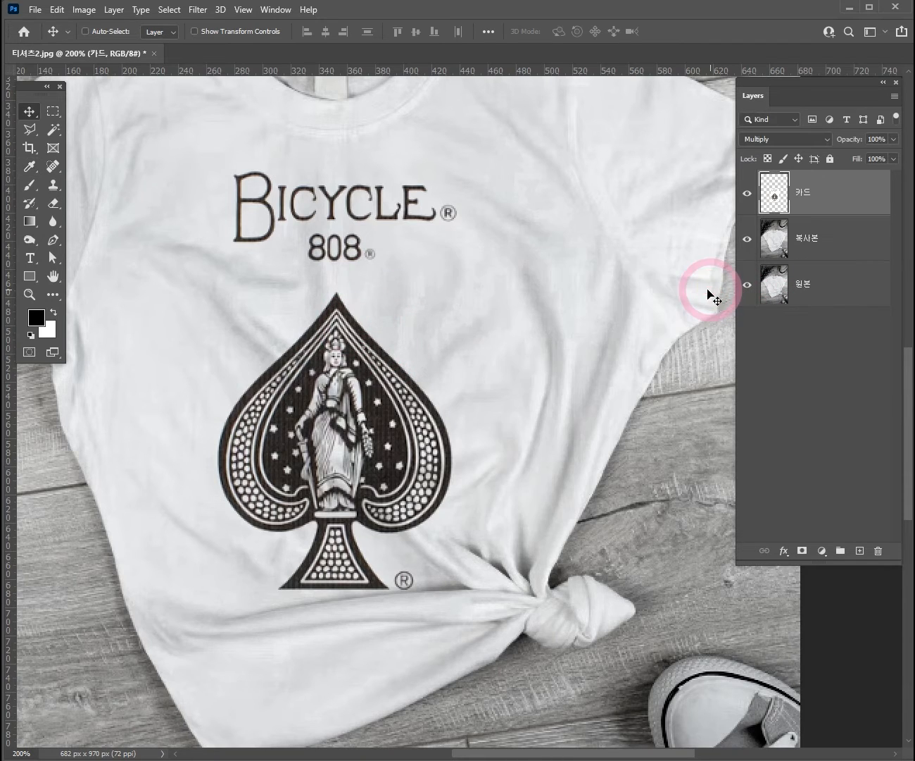
Step: Shift the card artwork slightly right on the shirt's chest
{"action": "left_click", "coordinate": [364, 426], "text": "ctrl+alt"}
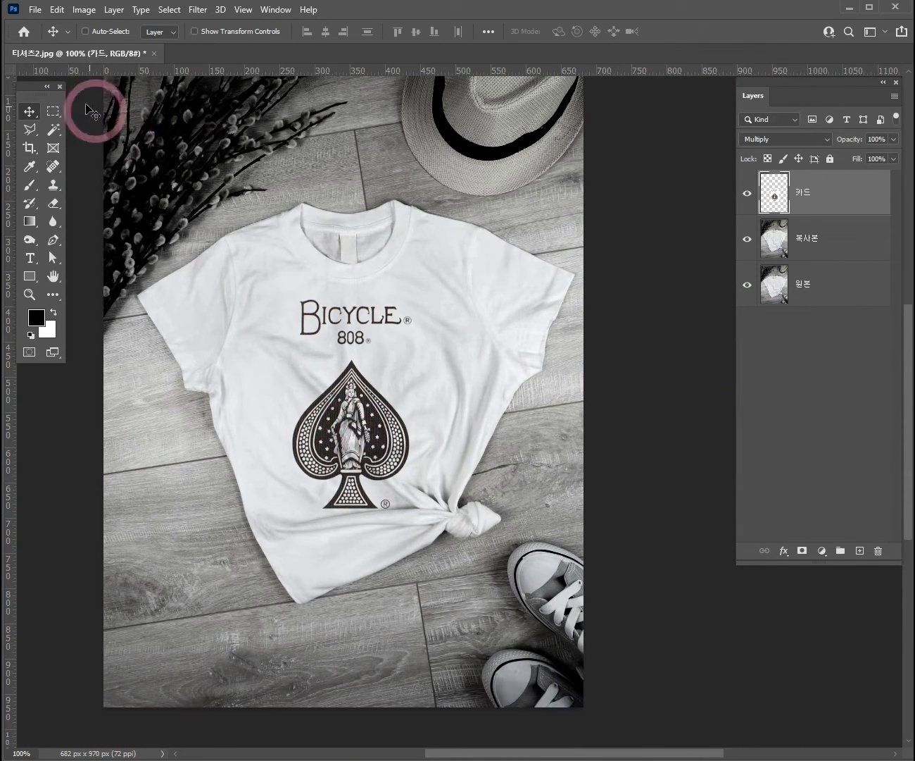
{"action": "left_click", "coordinate": [28, 112]}
{"action": "mouse_move", "coordinate": [352, 427]}
{"action": "left_mouse_down"}
{"action": "mouse_move", "coordinate": [360, 429]}
{"action": "mouse_move", "coordinate": [281, 484]}
{"action": "mouse_move", "coordinate": [196, 505]}
{"action": "mouse_move", "coordinate": [154, 363]}
{"action": "mouse_move", "coordinate": [276, 229]}
{"action": "mouse_move", "coordinate": [493, 262]}
{"action": "mouse_move", "coordinate": [466, 397]}
{"action": "mouse_move", "coordinate": [352, 436]}
{"action": "left_mouse_up"}
{"action": "left_click_drag", "start_coordinate": [747, 200], "coordinate": [780, 202]}
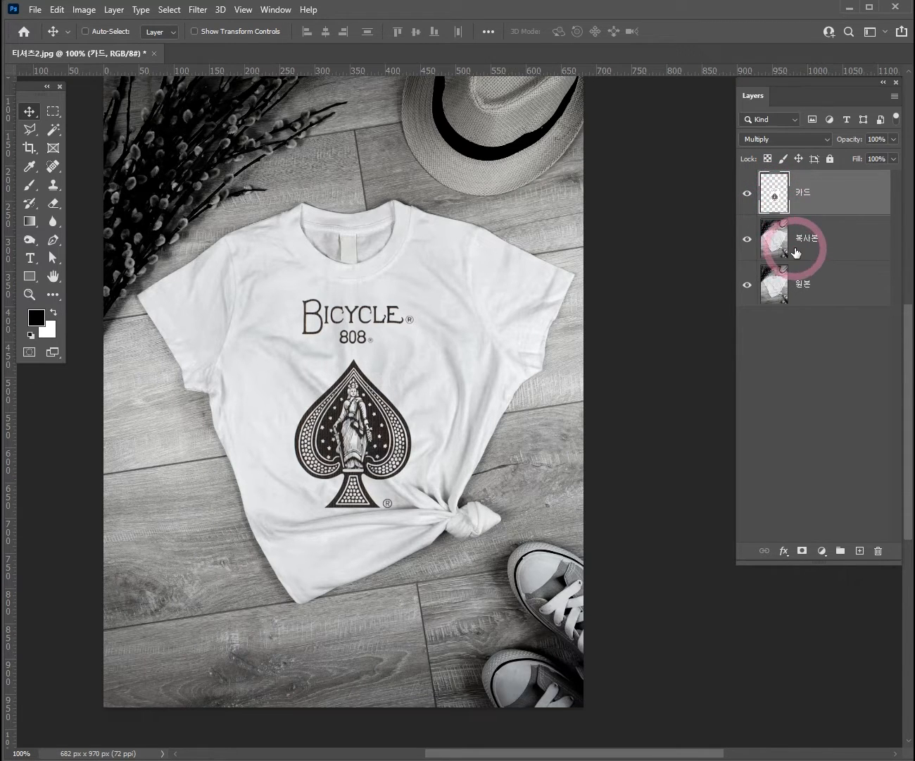
{"action": "left_click_drag", "start_coordinate": [795, 252], "coordinate": [784, 222]}
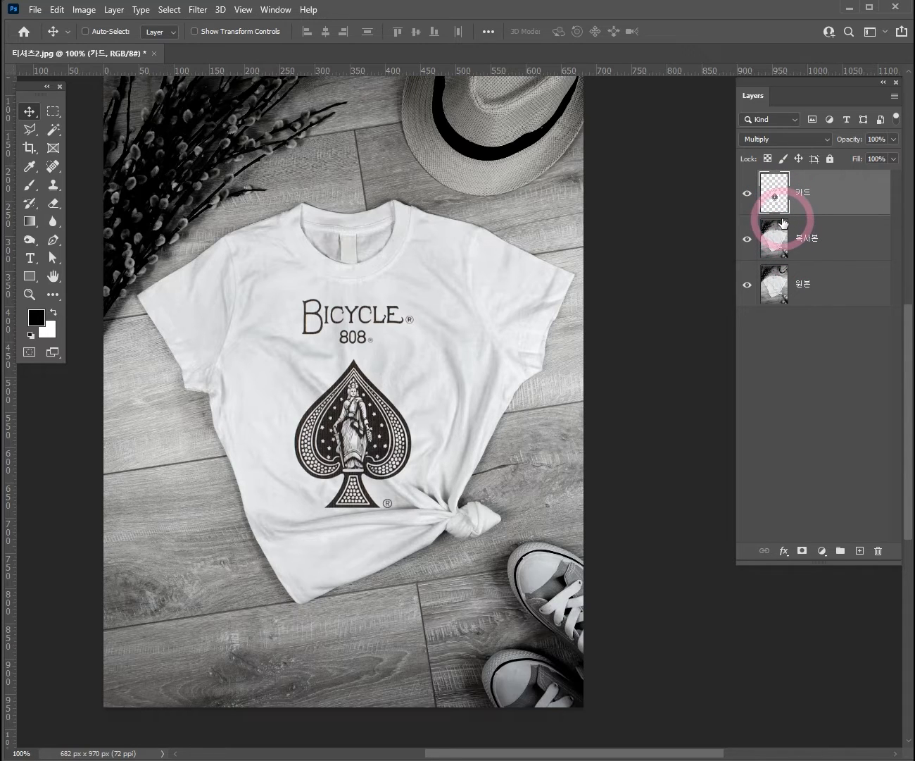
Step: Examine how the spade artwork sits over the shirt's folds, both close up and across the whole shirt
{"action": "key", "text": "ctrl+space"}
{"action": "left_click", "coordinate": [385, 423]}
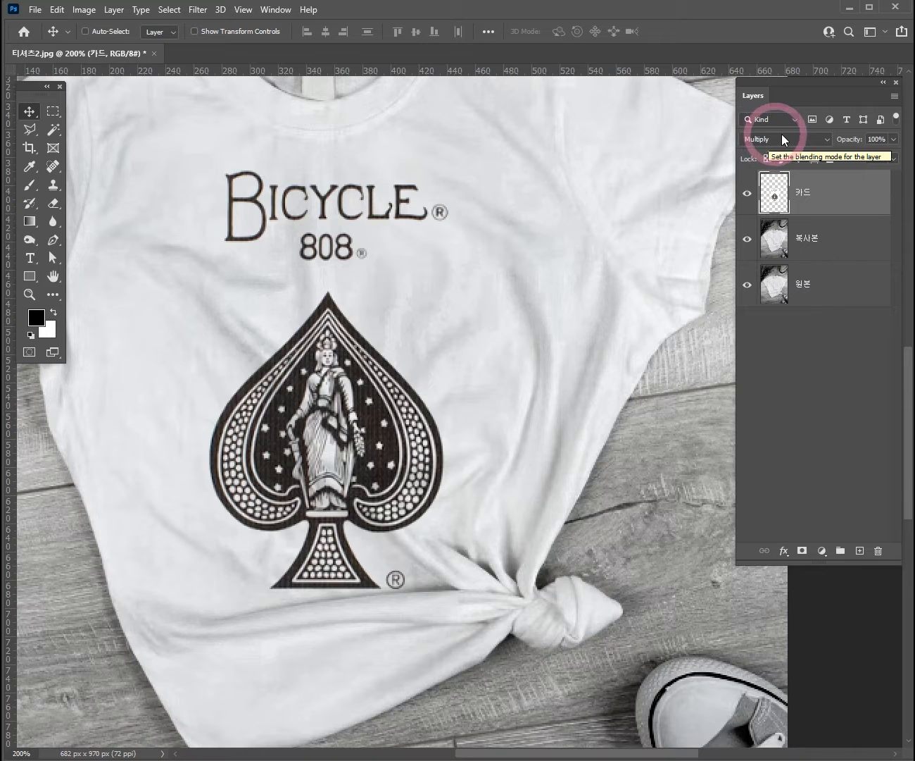
{"action": "left_click_drag", "start_coordinate": [509, 315], "coordinate": [429, 322]}
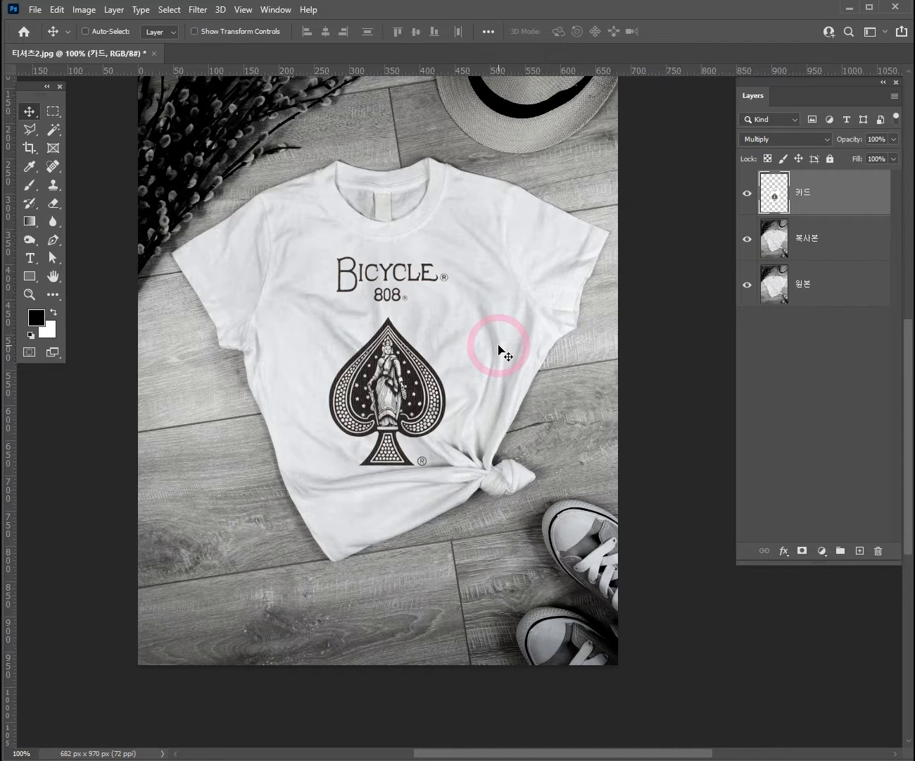
{"action": "key", "text": "ctrl+space"}
{"action": "left_click", "coordinate": [426, 366]}
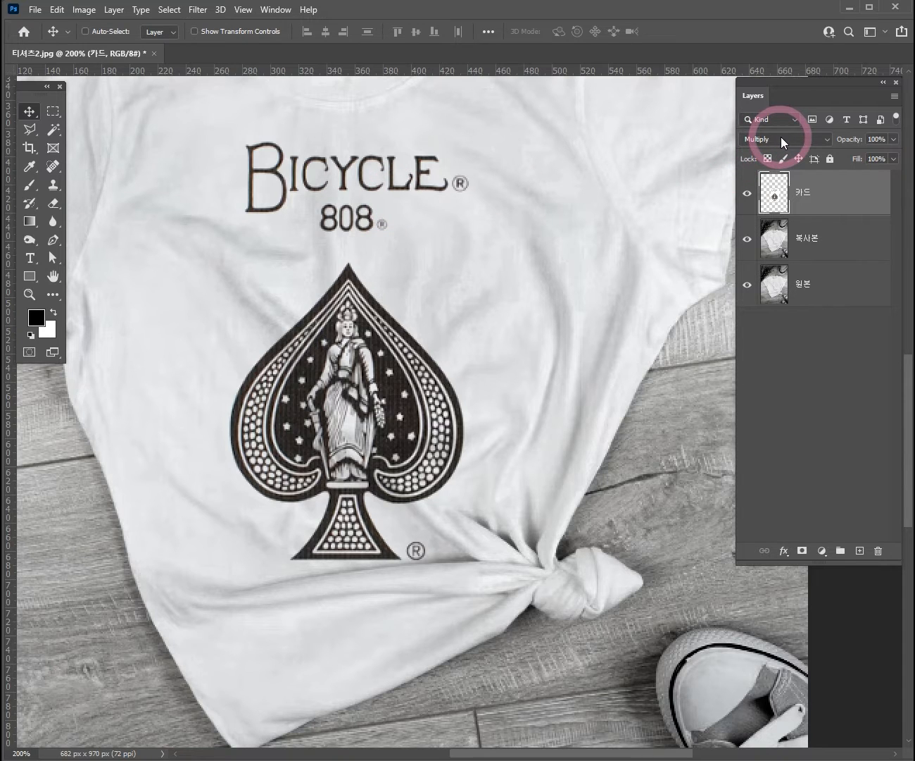
{"action": "left_click", "coordinate": [393, 383], "text": "ctrl+alt"}
{"action": "left_click", "coordinate": [495, 401], "text": "ctrl"}
{"action": "left_click", "coordinate": [502, 361], "text": "ctrl"}
{"action": "left_click", "coordinate": [472, 335], "text": "ctrl+alt"}
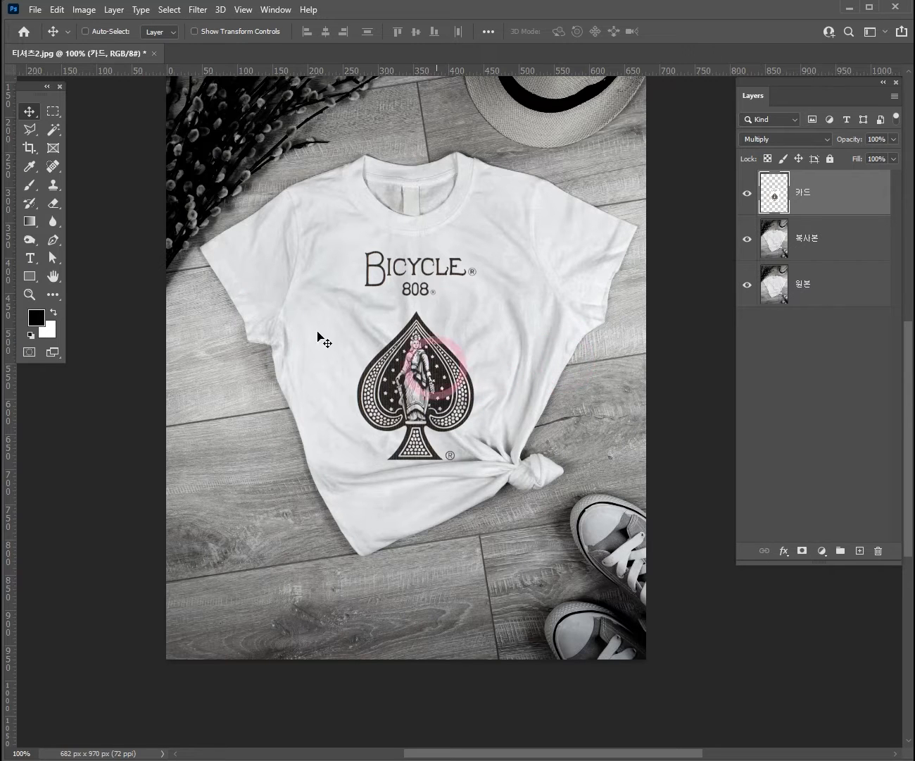
{"action": "key", "text": "ctrl+space"}
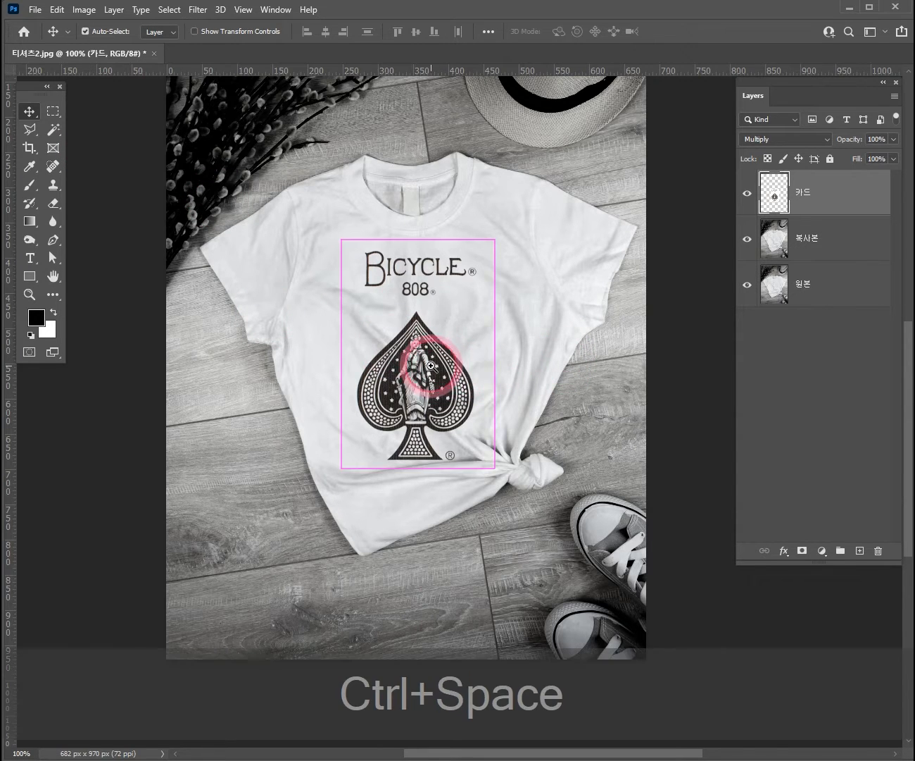
{"action": "left_click", "coordinate": [441, 364]}
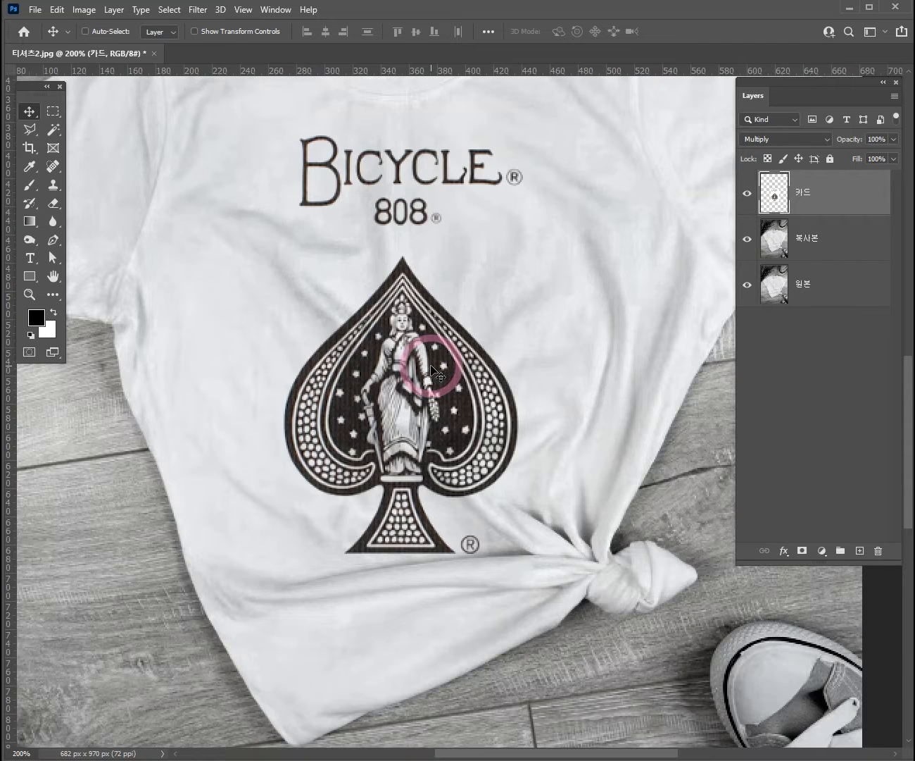
{"action": "key", "text": "ctrl+space"}
{"action": "left_click", "coordinate": [397, 361]}
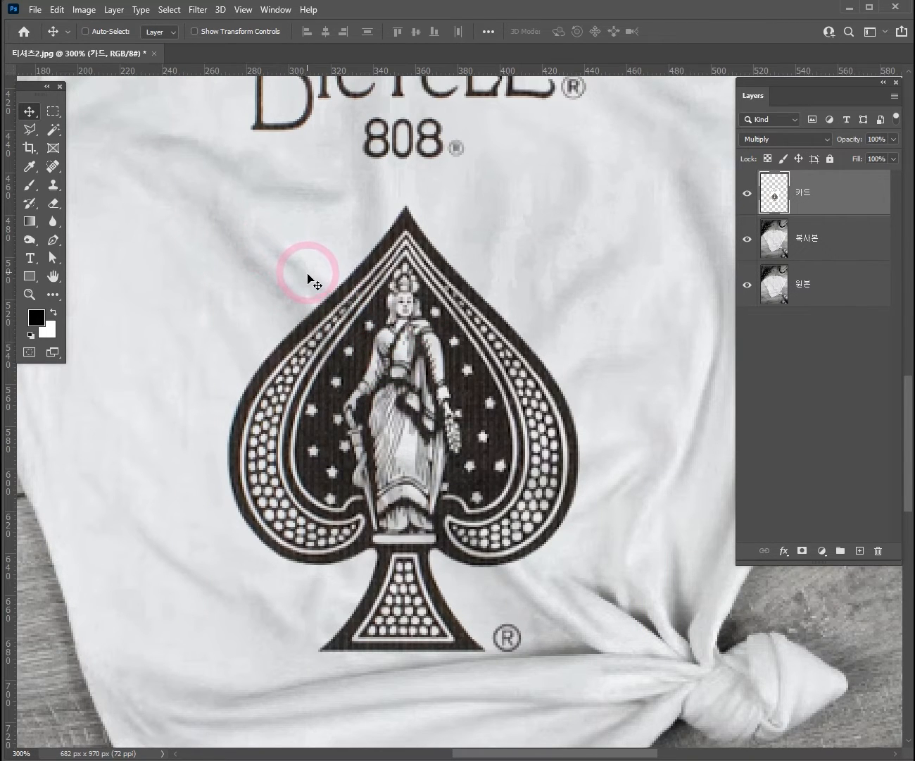
{"action": "left_click_drag", "start_coordinate": [580, 261], "coordinate": [570, 333]}
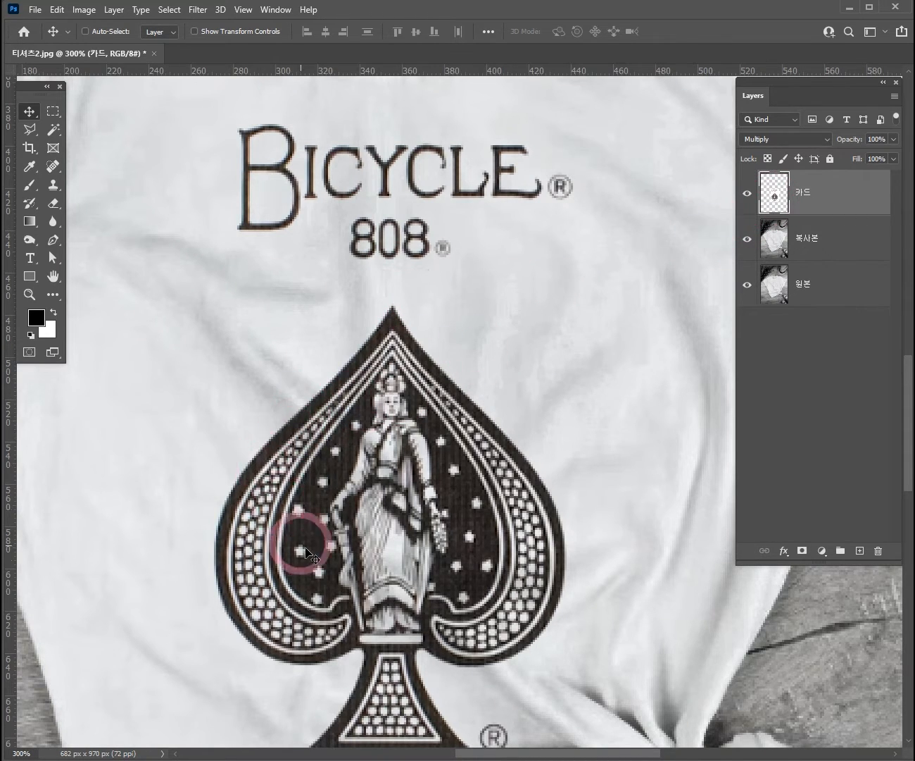
{"action": "key", "text": "ctrl+space"}
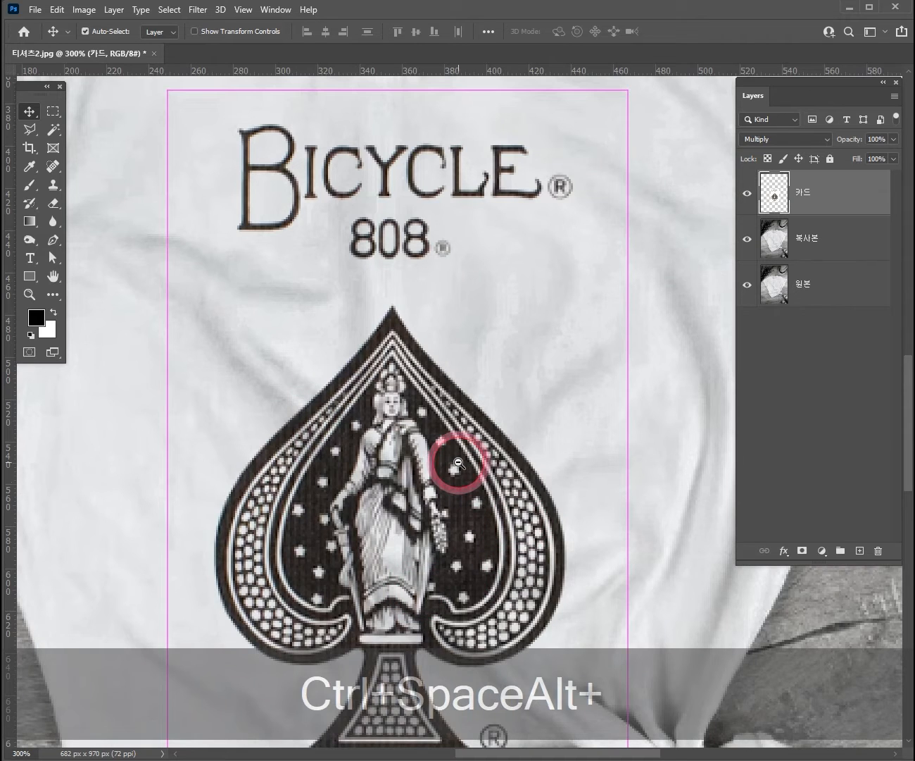
{"action": "left_click", "coordinate": [459, 466], "text": "ctrl+alt"}
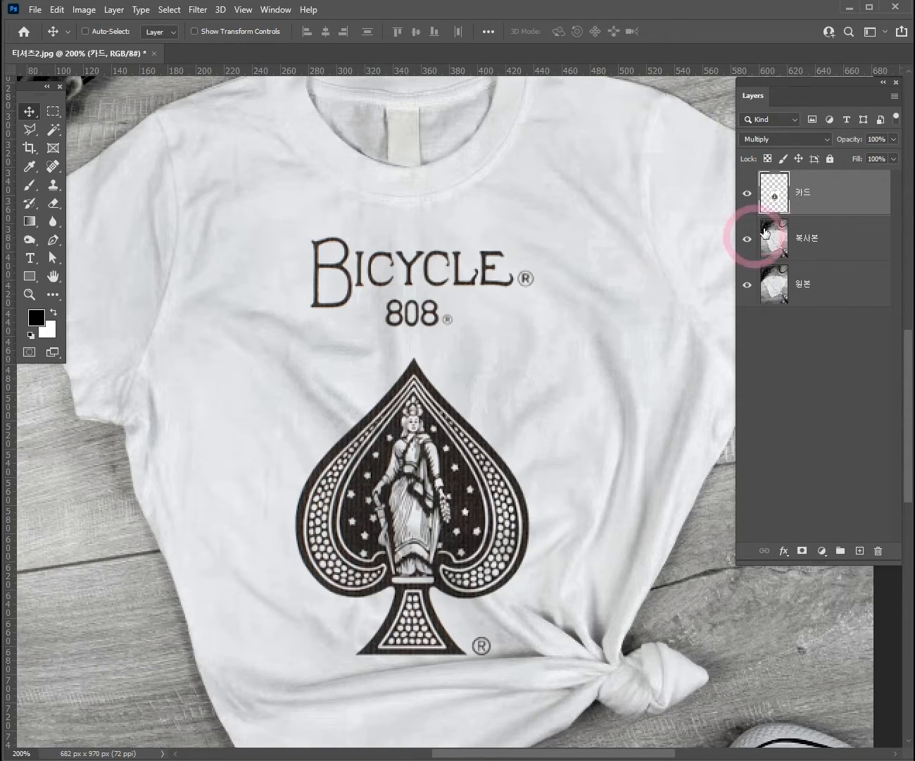
Step: Delete the 카드 layer so only the 복사본 and 원본 shirt layers are left
{"action": "left_click_drag", "start_coordinate": [824, 196], "coordinate": [847, 199]}
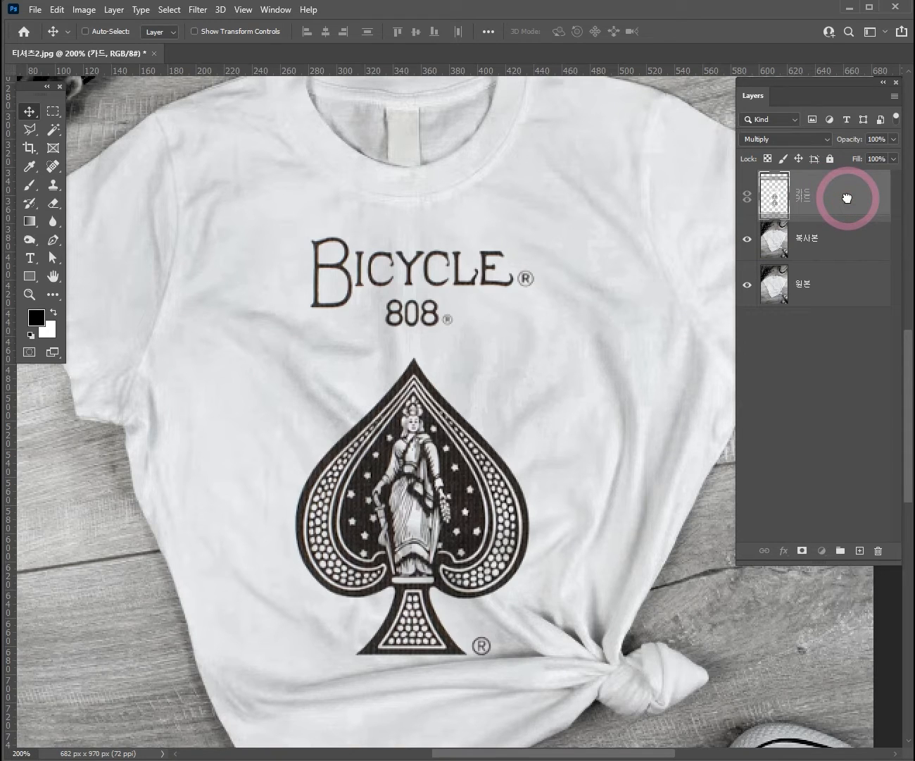
{"action": "left_click_drag", "start_coordinate": [846, 197], "coordinate": [881, 552]}
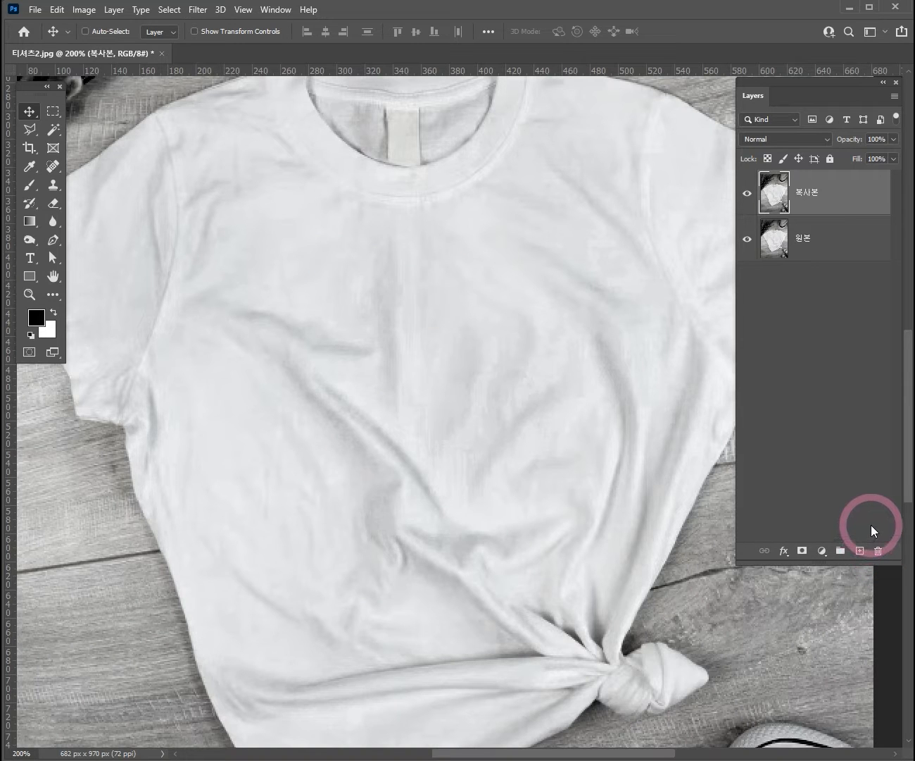
{"action": "left_click", "coordinate": [548, 401], "text": "ctrl+alt"}
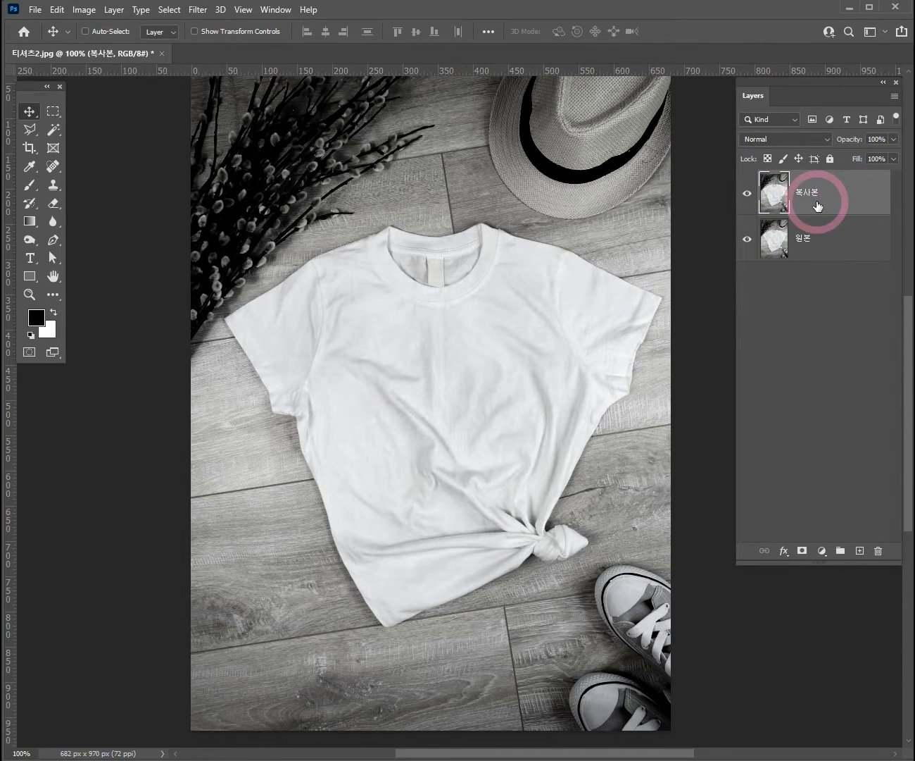
Step: Apply a Gaussian Blur with a radius of 2.2 pixels to the 복사본 layer
{"action": "left_click", "coordinate": [746, 191]}
{"action": "left_click", "coordinate": [746, 191]}
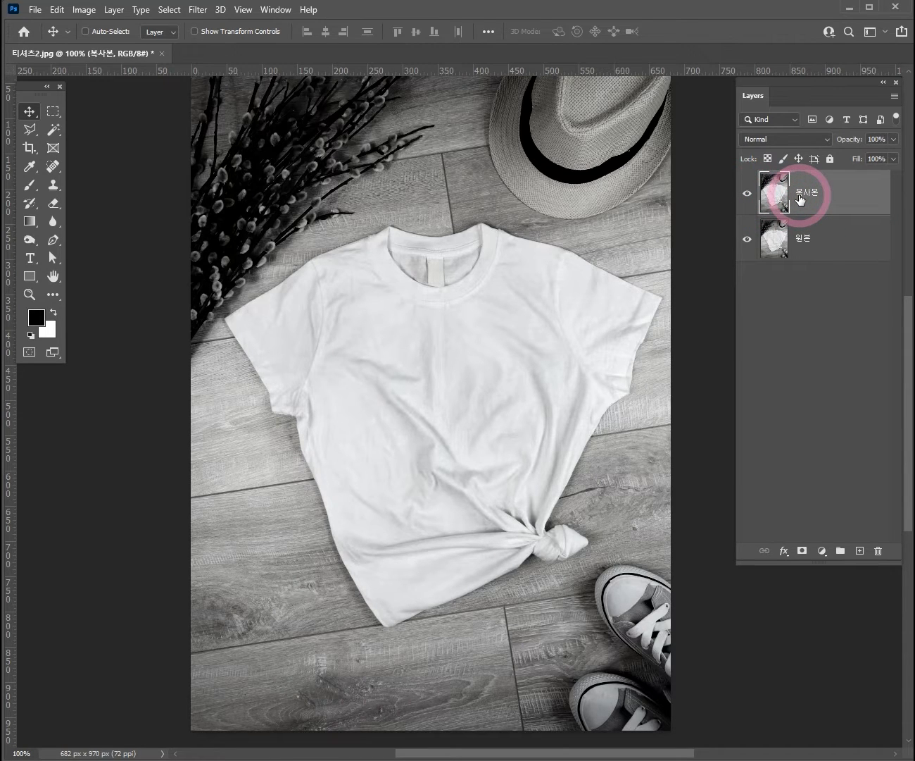
{"action": "left_click", "coordinate": [199, 10]}
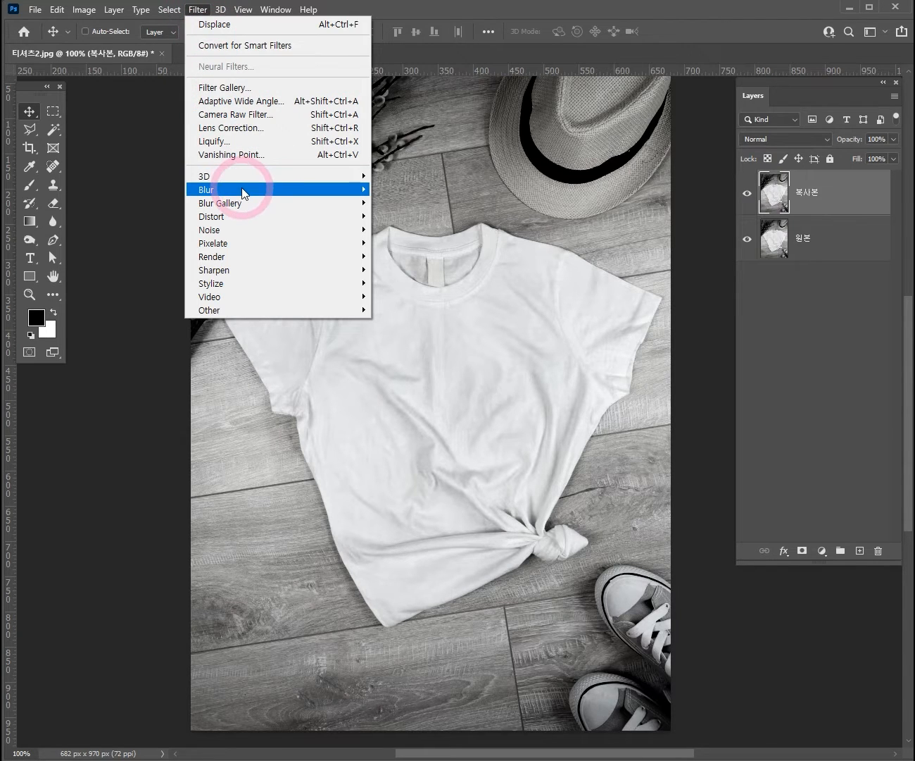
{"action": "mouse_move", "coordinate": [243, 192]}
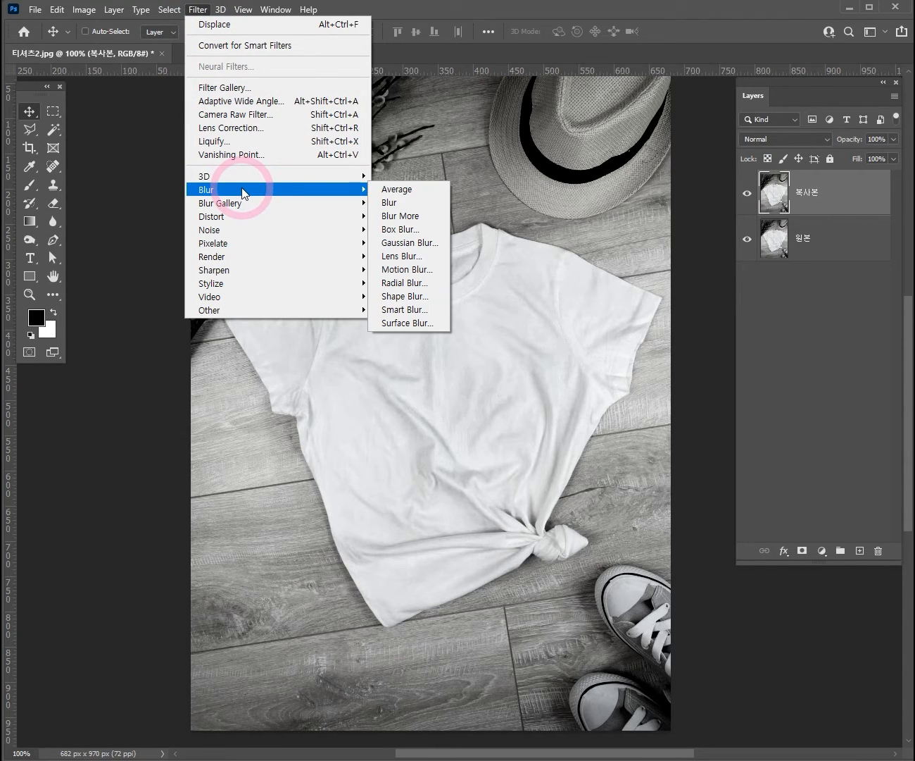
{"action": "left_click", "coordinate": [427, 246]}
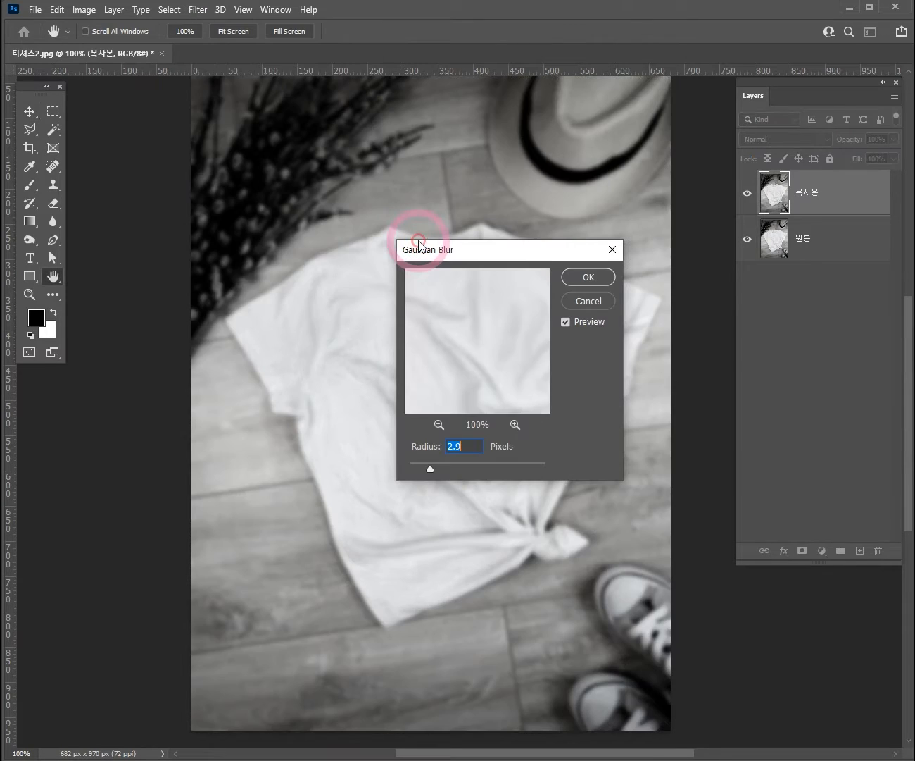
{"action": "mouse_move", "coordinate": [431, 469]}
{"action": "left_mouse_down"}
{"action": "mouse_move", "coordinate": [524, 475]}
{"action": "mouse_move", "coordinate": [402, 475]}
{"action": "mouse_move", "coordinate": [425, 469]}
{"action": "left_mouse_up"}
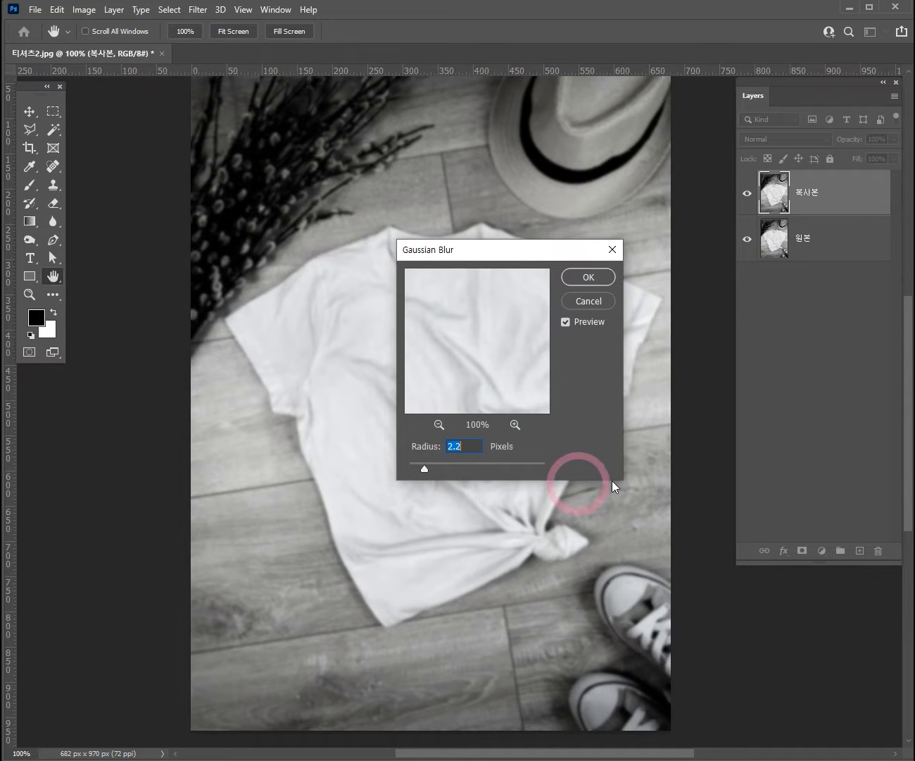
{"action": "left_click", "coordinate": [586, 279]}
Step: Compare the blurred 복사본 layer with the sharp 원본 layer by hiding and showing it, keeping 복사본 visible
{"action": "key", "text": "ctrl+plus"}
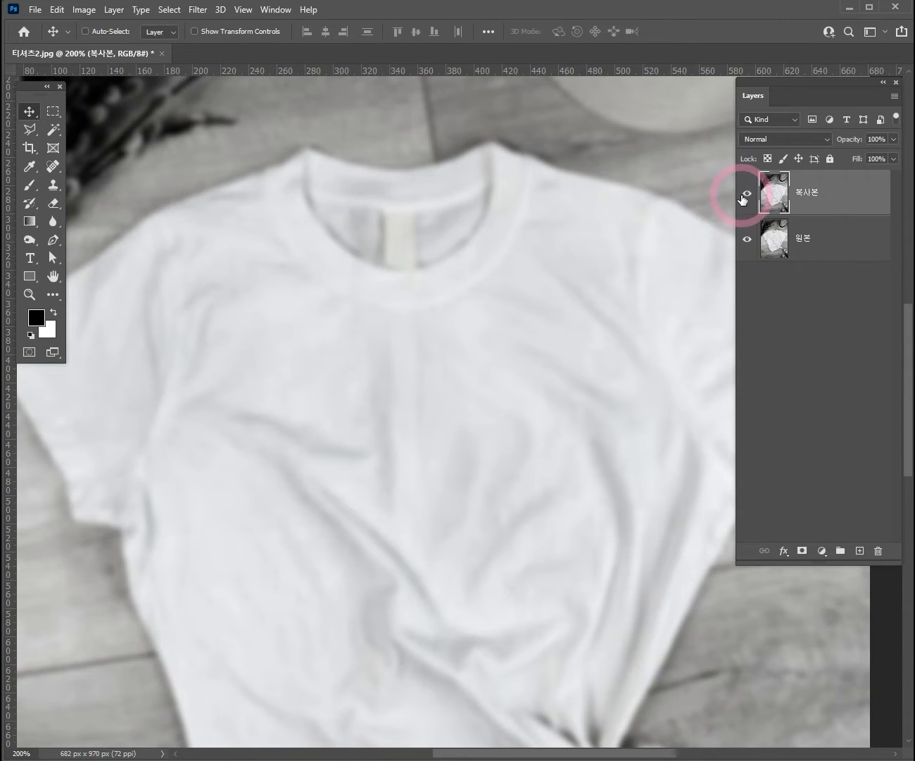
{"action": "left_click", "coordinate": [748, 195]}
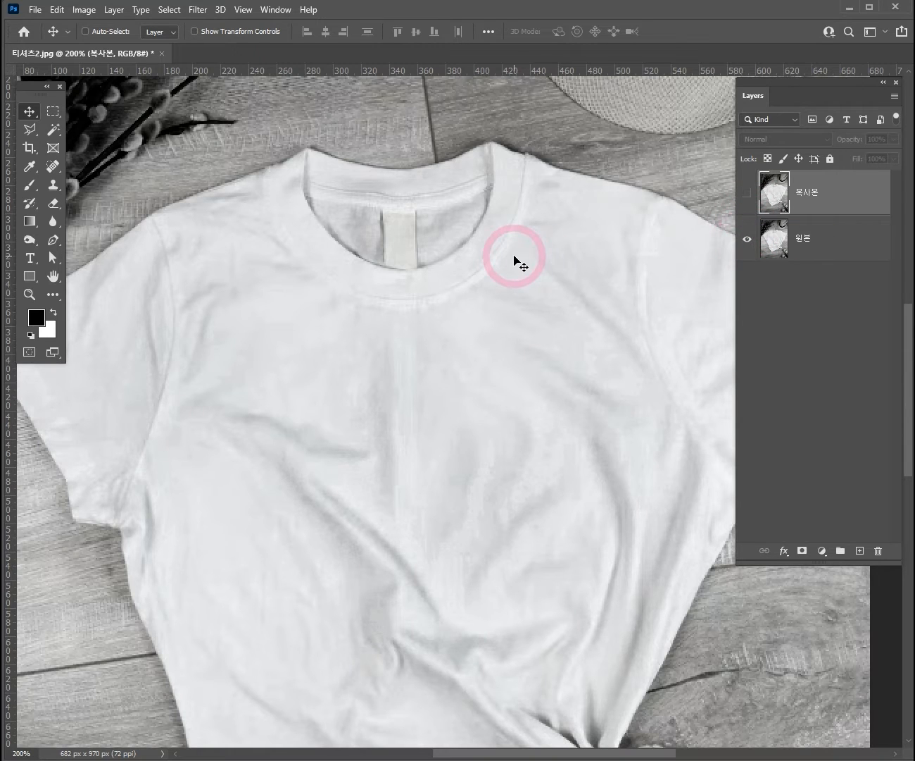
{"action": "left_click", "coordinate": [745, 195]}
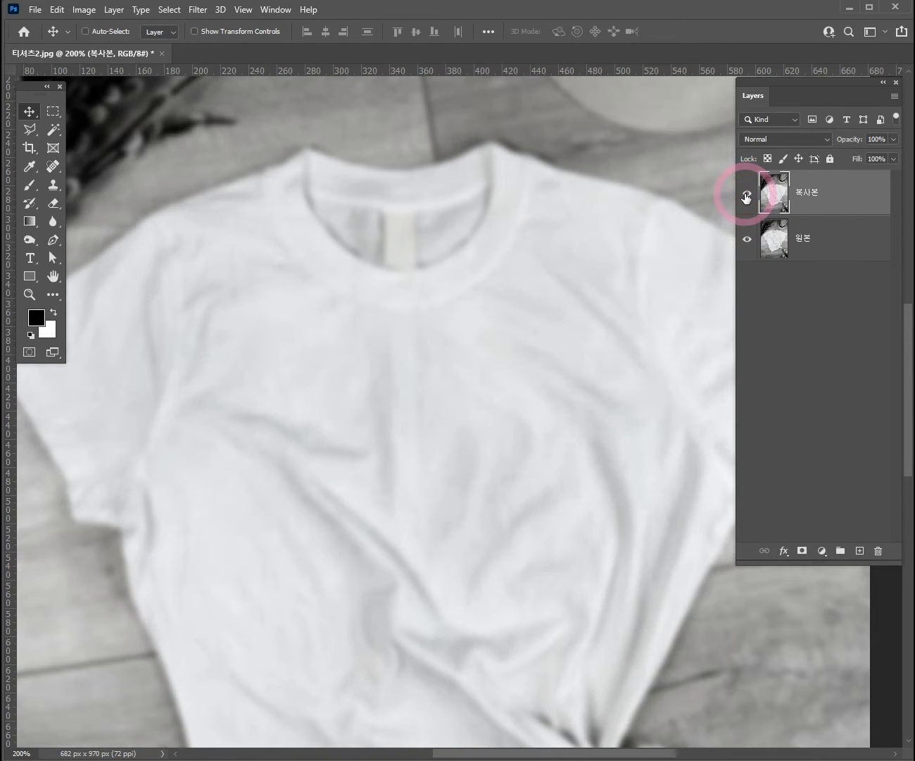
{"action": "left_click", "coordinate": [773, 197]}
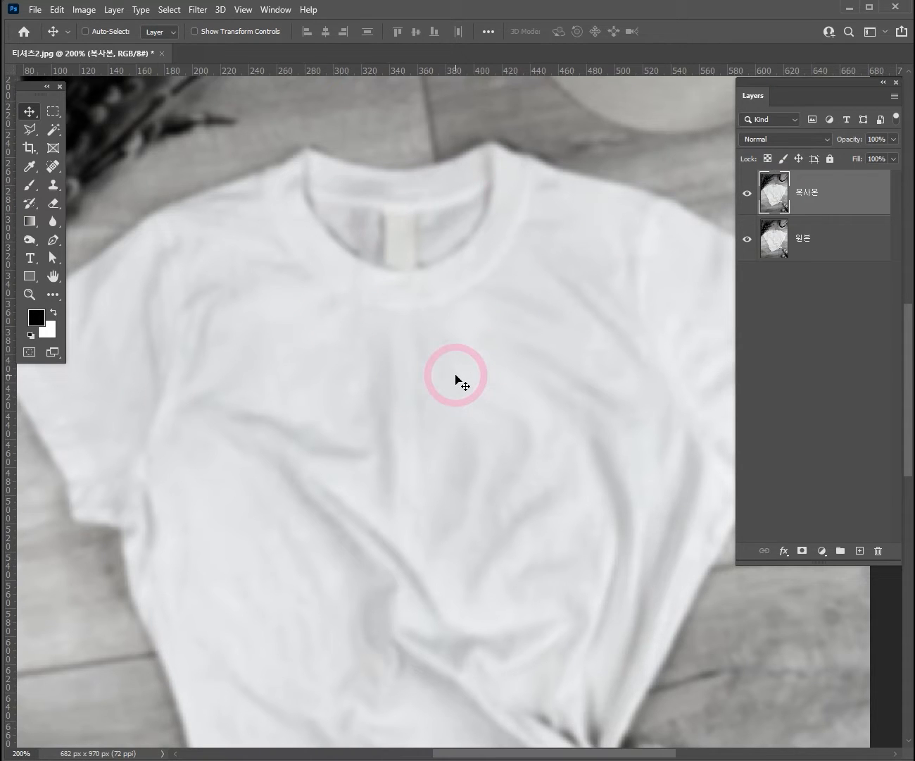
Step: Save the document in Photoshop PSD format as 티셔츠 흐림적용 in the 샘플사진 folder, with layers and Maximize Compatibility kept on
{"action": "left_click", "coordinate": [31, 12]}
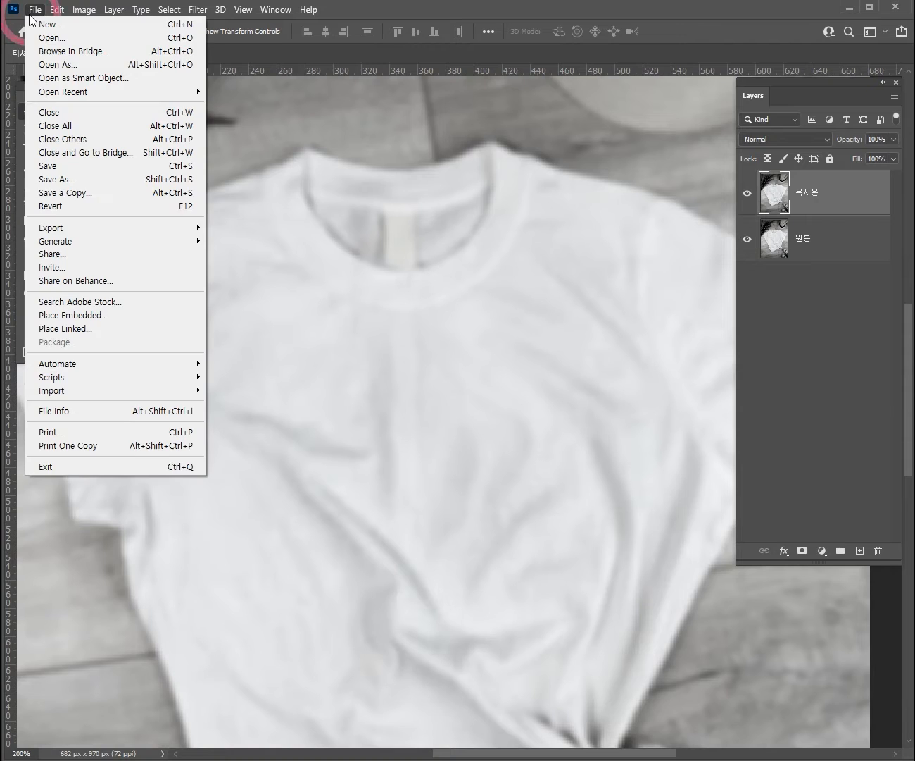
{"action": "left_click", "coordinate": [76, 181]}
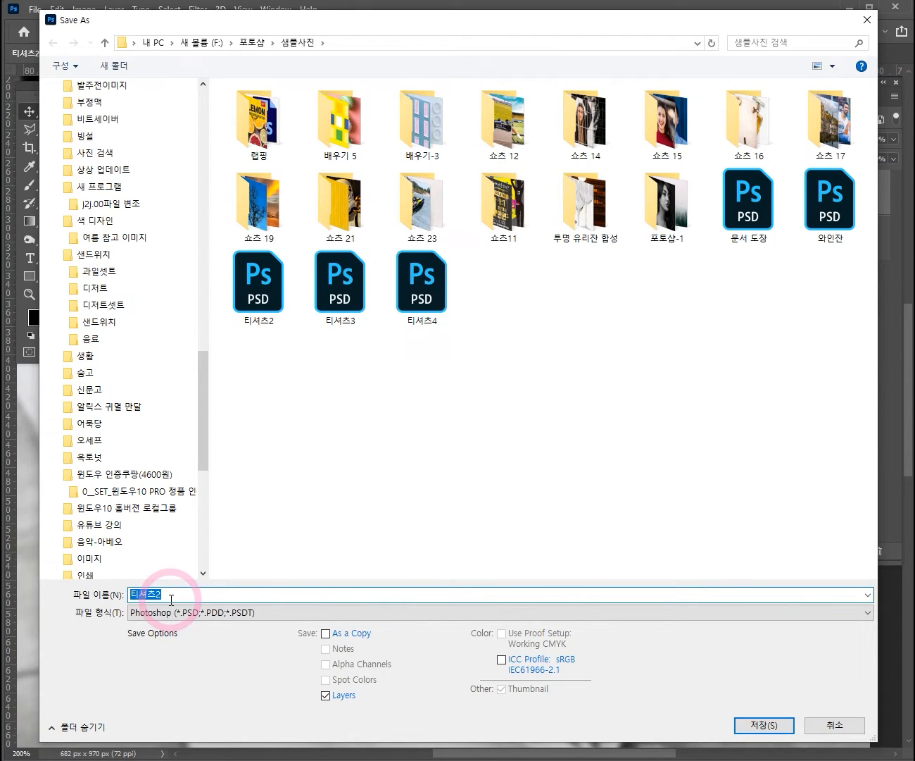
{"action": "type", "text": "ㅌ"}
{"action": "type", "text": "셔츠 "}
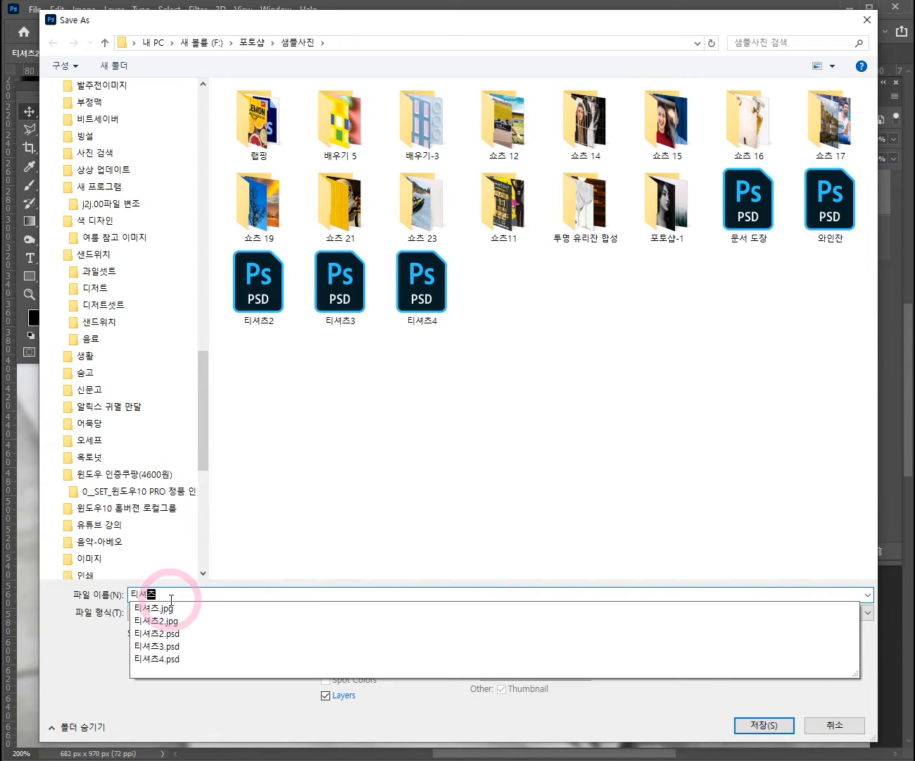
{"action": "type", "text": "흐림"}
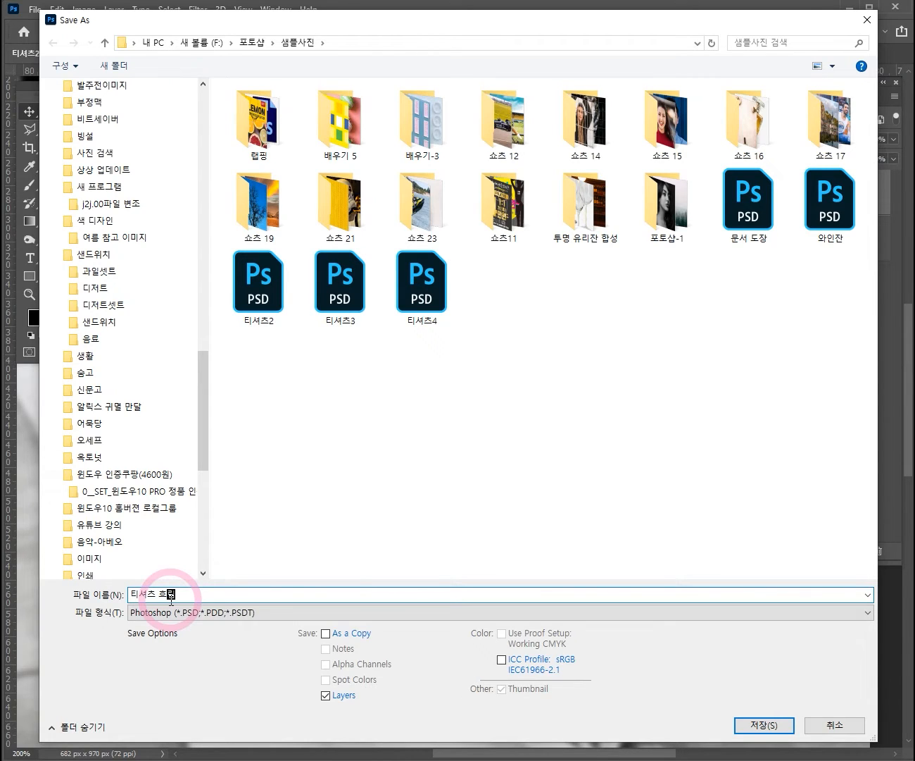
{"action": "type", "text": "ㄱㅇㅛㅇ"}
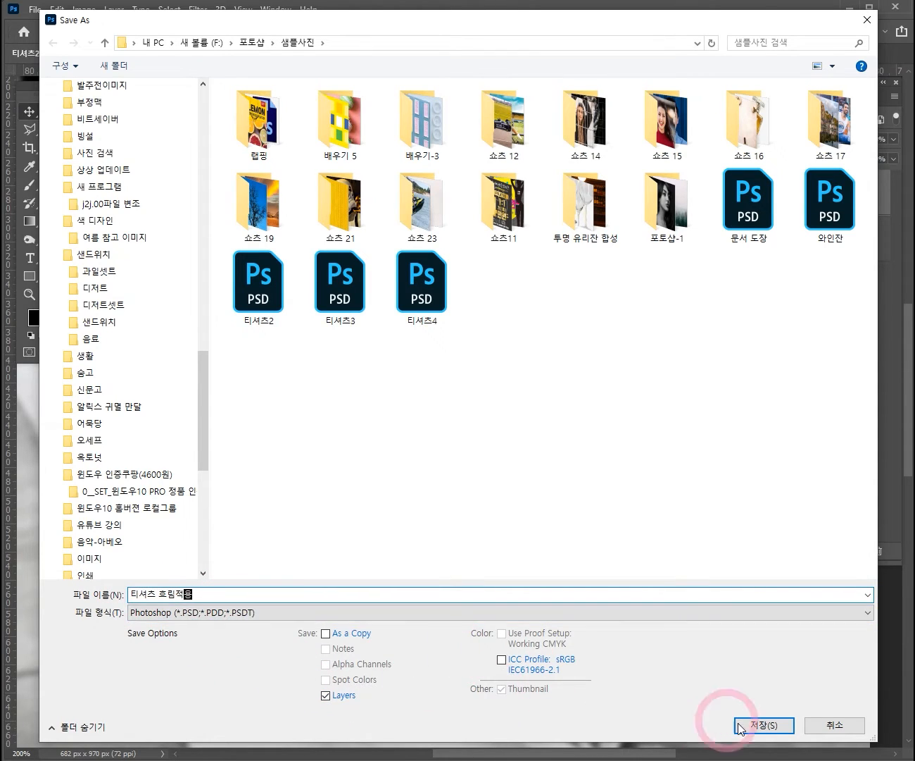
{"action": "left_click", "coordinate": [144, 611]}
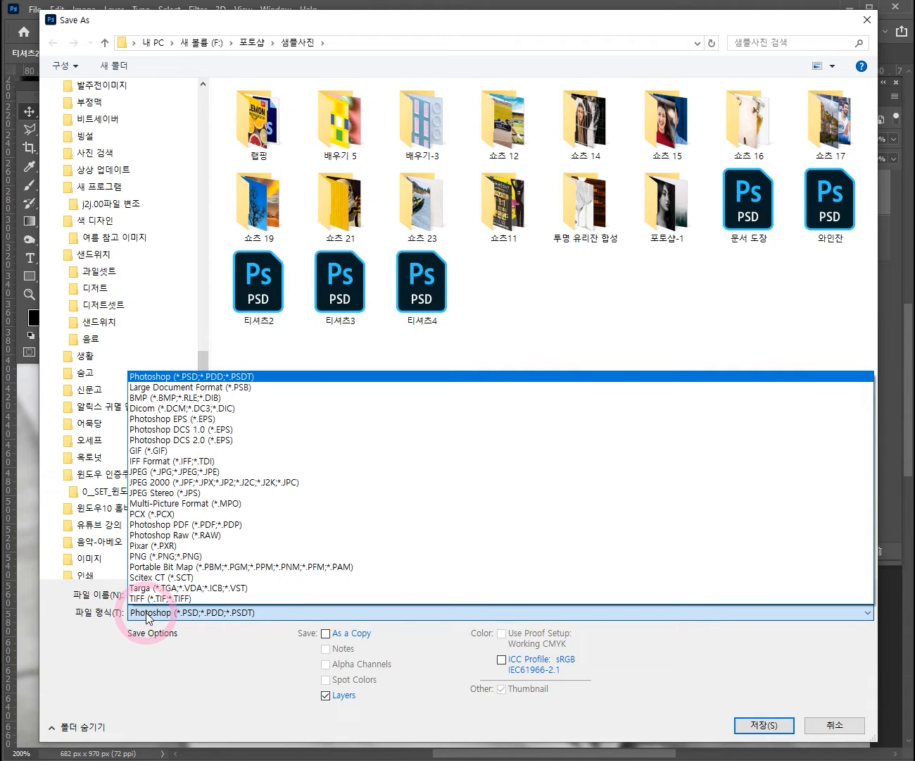
{"action": "left_click", "coordinate": [202, 368]}
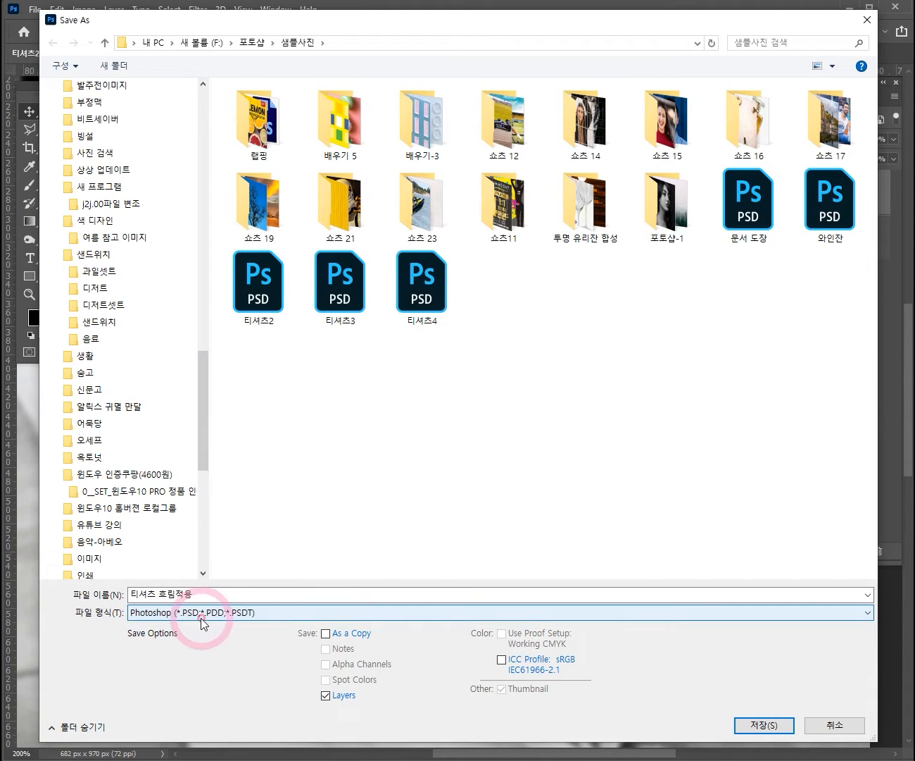
{"action": "left_click", "coordinate": [764, 725]}
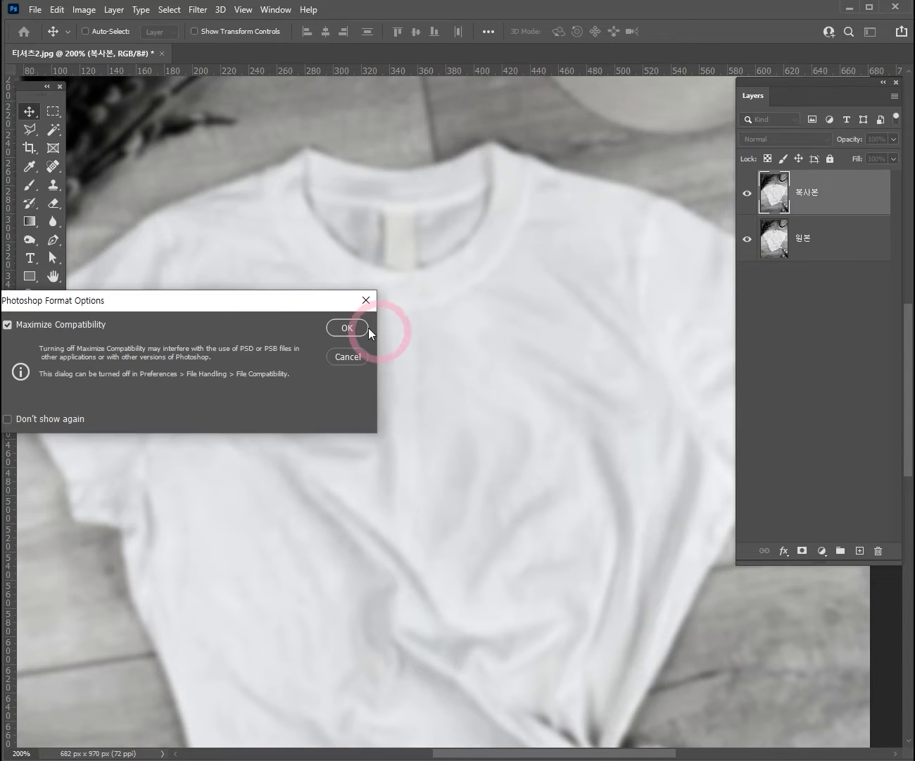
{"action": "left_click", "coordinate": [501, 342]}
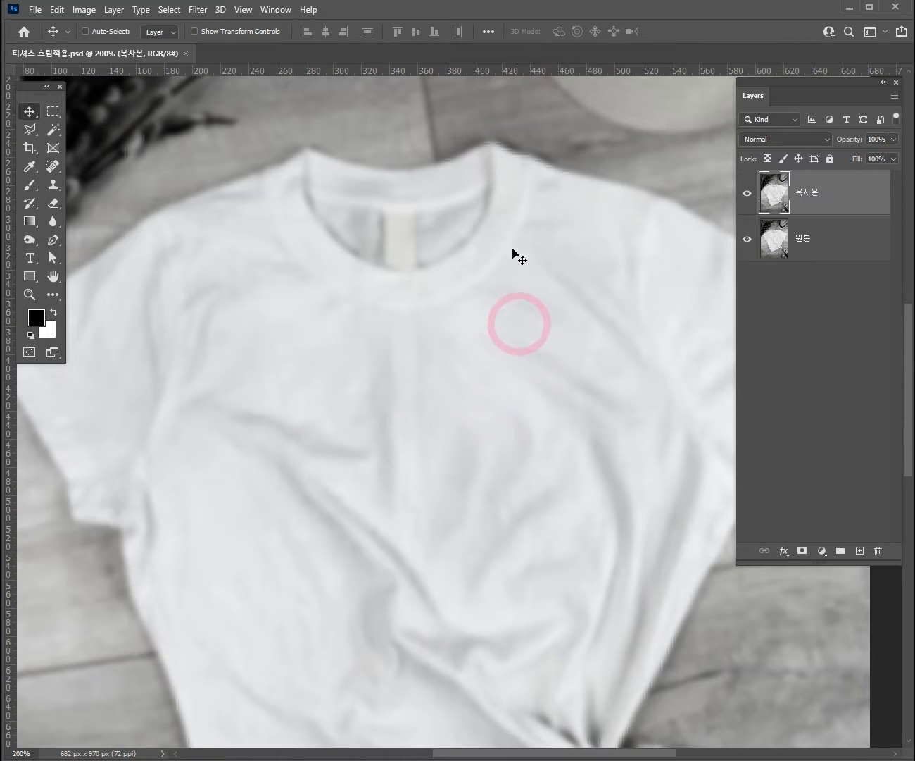
Step: Copy the selected Bicycle 808 spade artwork from 카드.jpg and paste it into the 티셔츠 흐림적용.psd document
{"action": "left_click", "coordinate": [276, 10]}
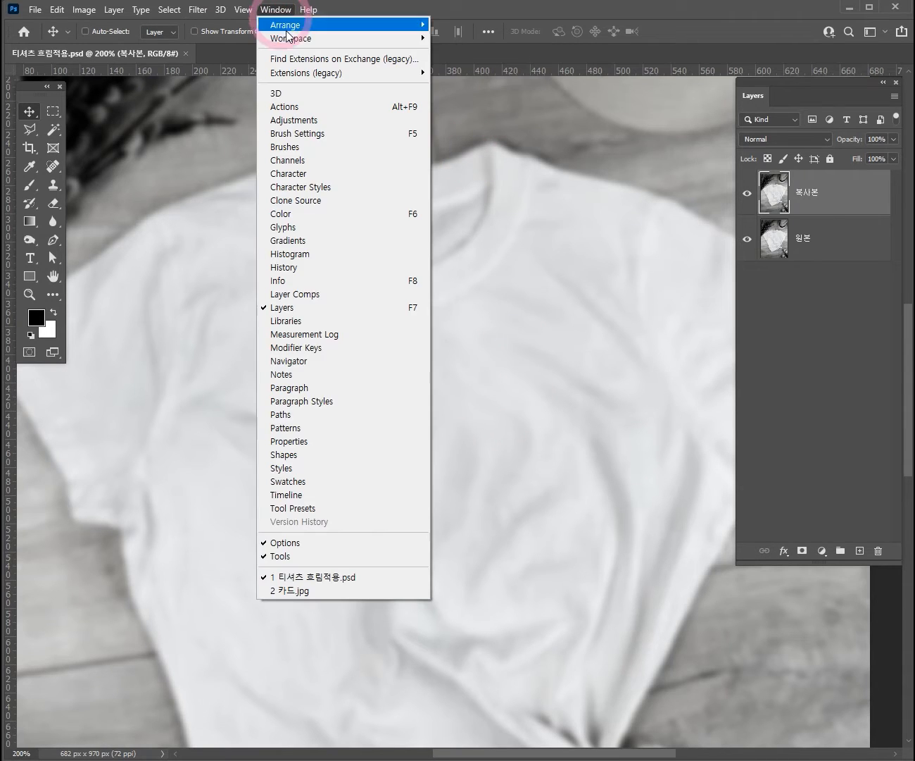
{"action": "left_click", "coordinate": [307, 591]}
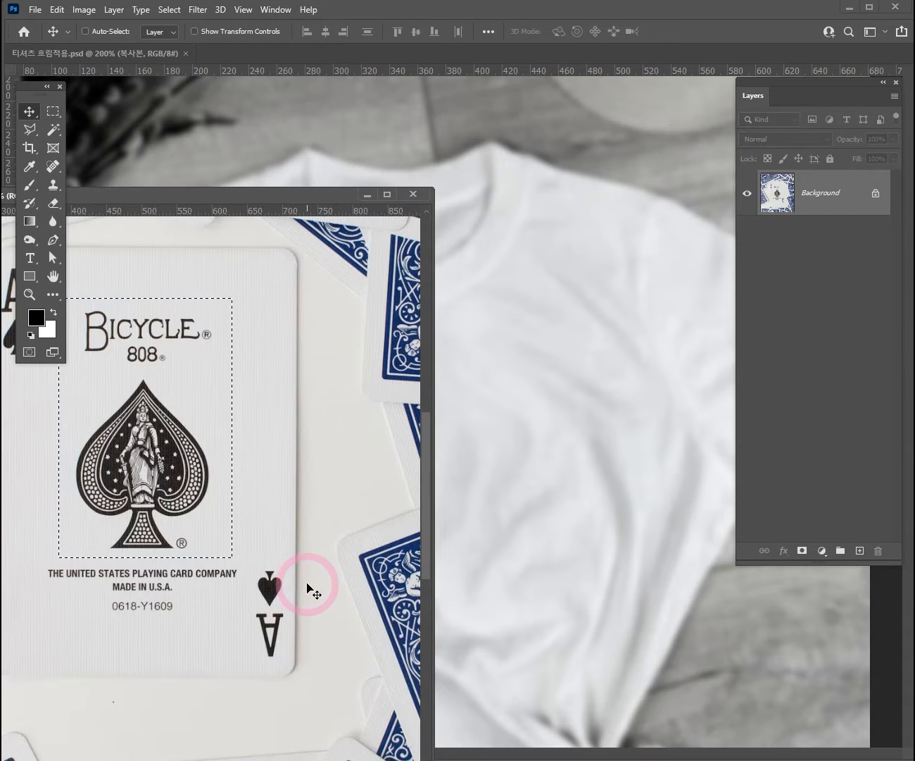
{"action": "left_click_drag", "start_coordinate": [154, 197], "coordinate": [281, 170]}
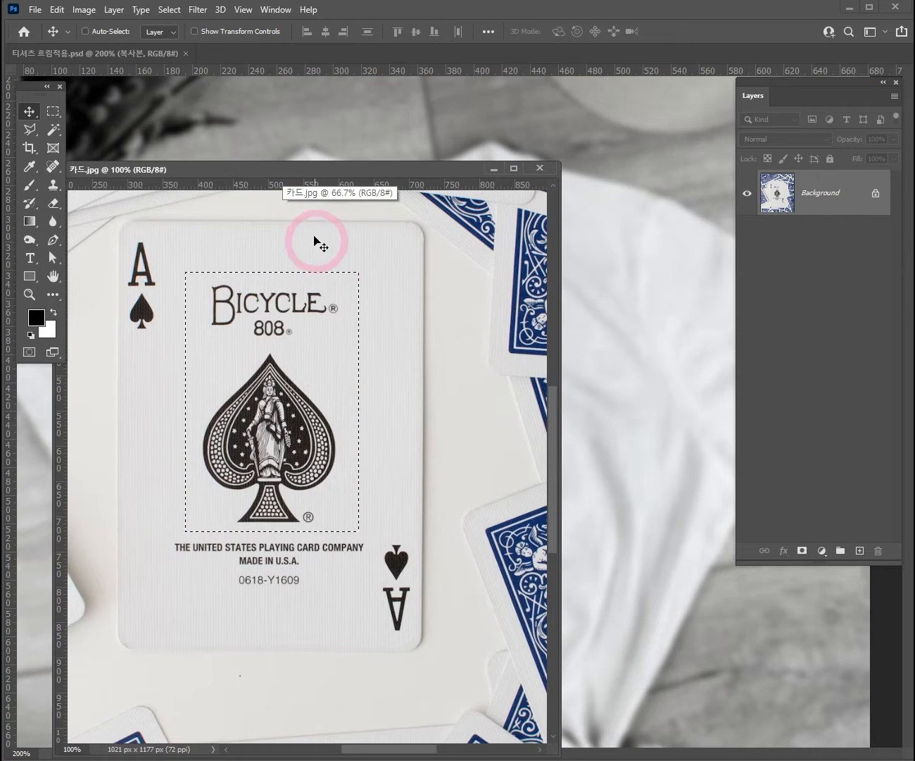
{"action": "key", "text": "ctrl"}
{"action": "key", "text": "ctrl+c"}
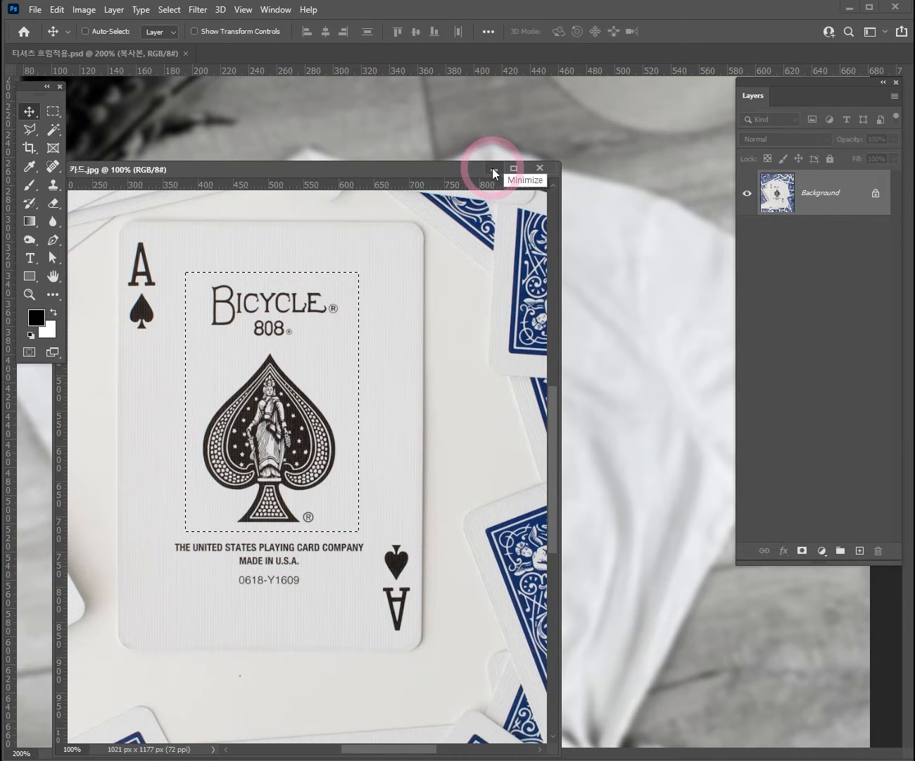
{"action": "left_click", "coordinate": [492, 167]}
{"action": "key", "text": "ctrl+v"}
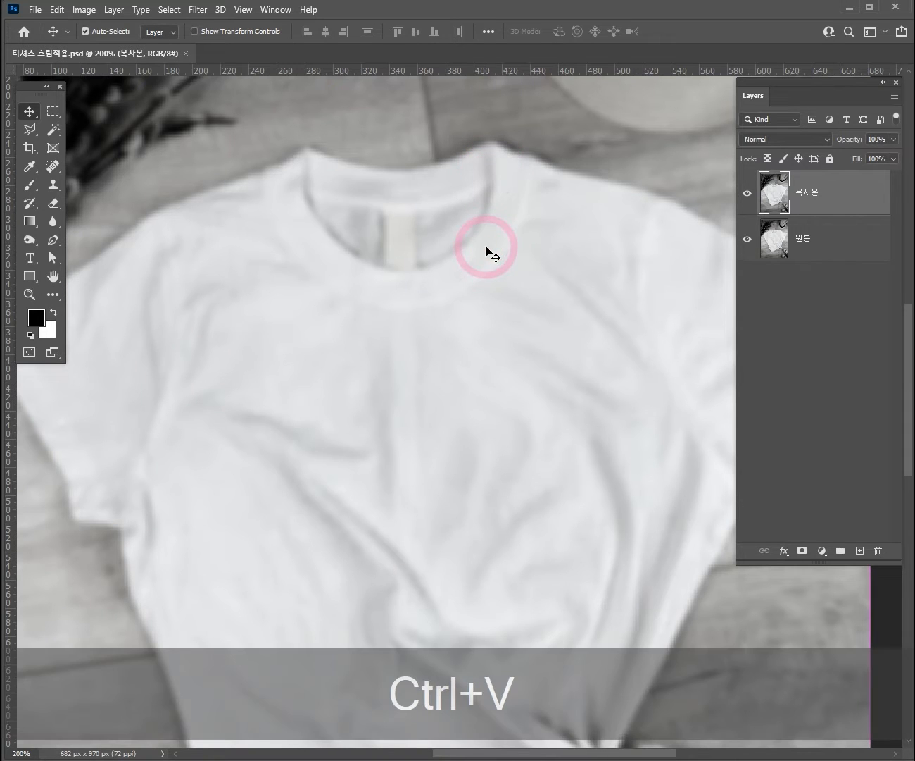
Step: Rename the pasted artwork layer as 카드
{"action": "left_click_drag", "start_coordinate": [487, 250], "coordinate": [478, 432]}
{"action": "left_click", "coordinate": [479, 432], "text": "ctrl+alt"}
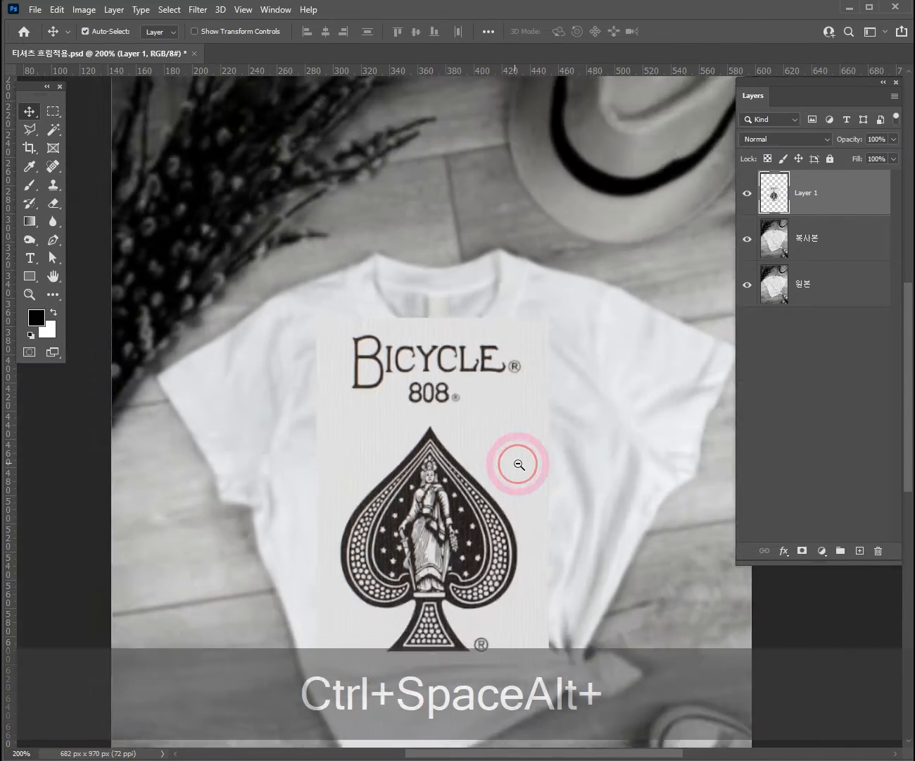
{"action": "double_click", "coordinate": [810, 193]}
{"action": "type", "text": "카드"}
{"action": "key", "text": "Return"}
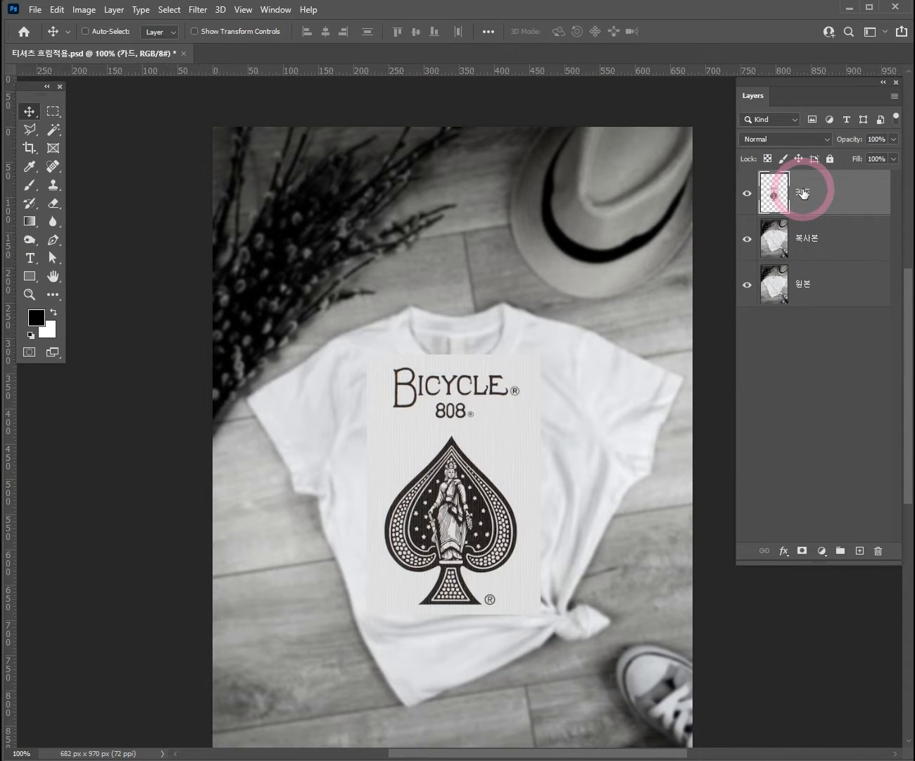
Step: Scale the 카드 artwork down slightly and position it on the middle of the shirt front, below the collar
{"action": "left_click", "coordinate": [605, 466], "text": "ctrl"}
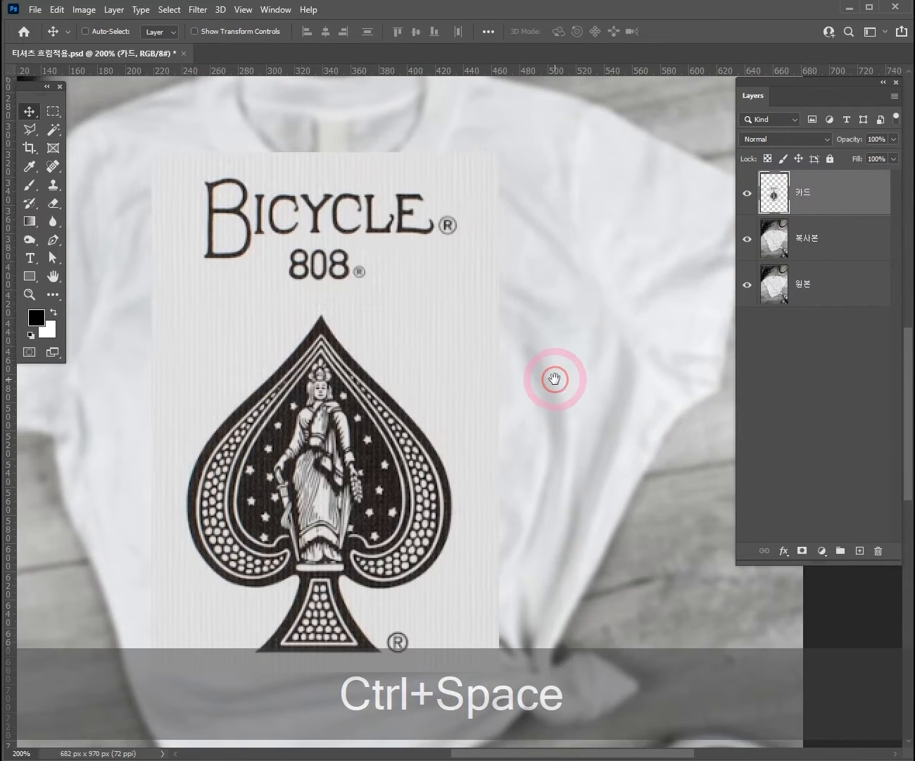
{"action": "key", "text": "ctrl+t"}
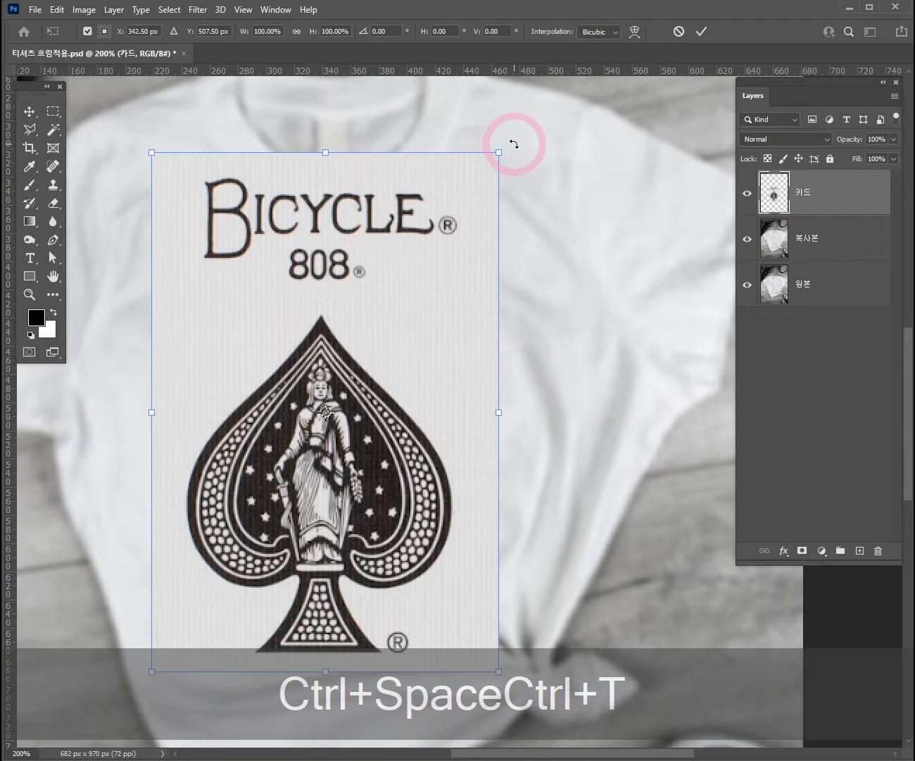
{"action": "left_click_drag", "start_coordinate": [502, 155], "coordinate": [453, 210]}
{"action": "left_click_drag", "start_coordinate": [373, 322], "coordinate": [410, 342]}
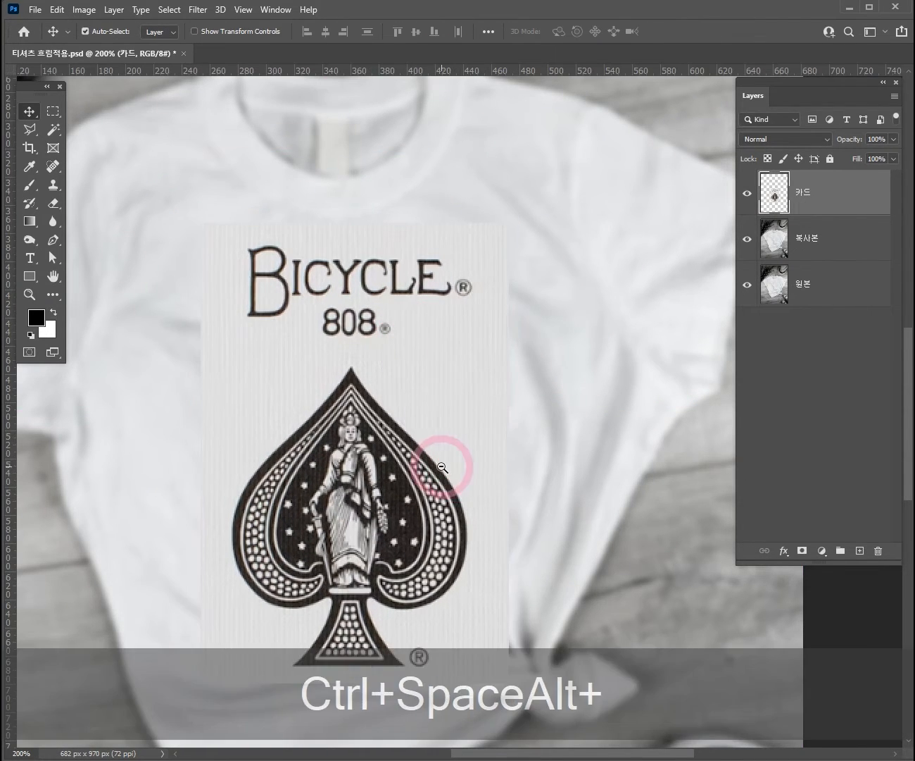
{"action": "left_click", "coordinate": [452, 465], "text": "alt"}
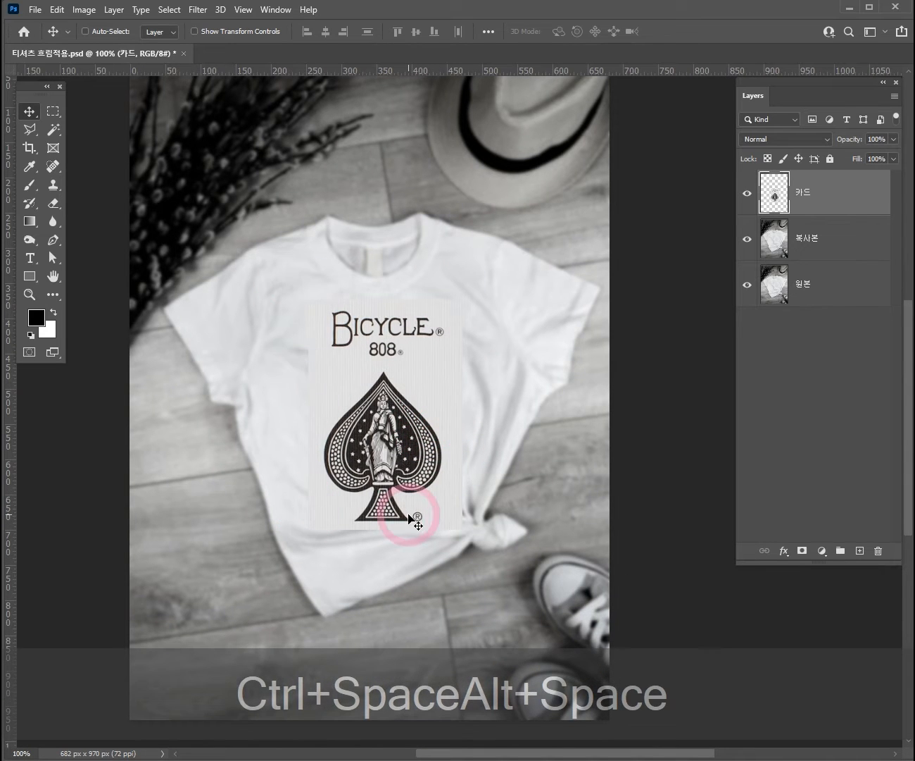
{"action": "left_click_drag", "start_coordinate": [433, 435], "coordinate": [428, 438]}
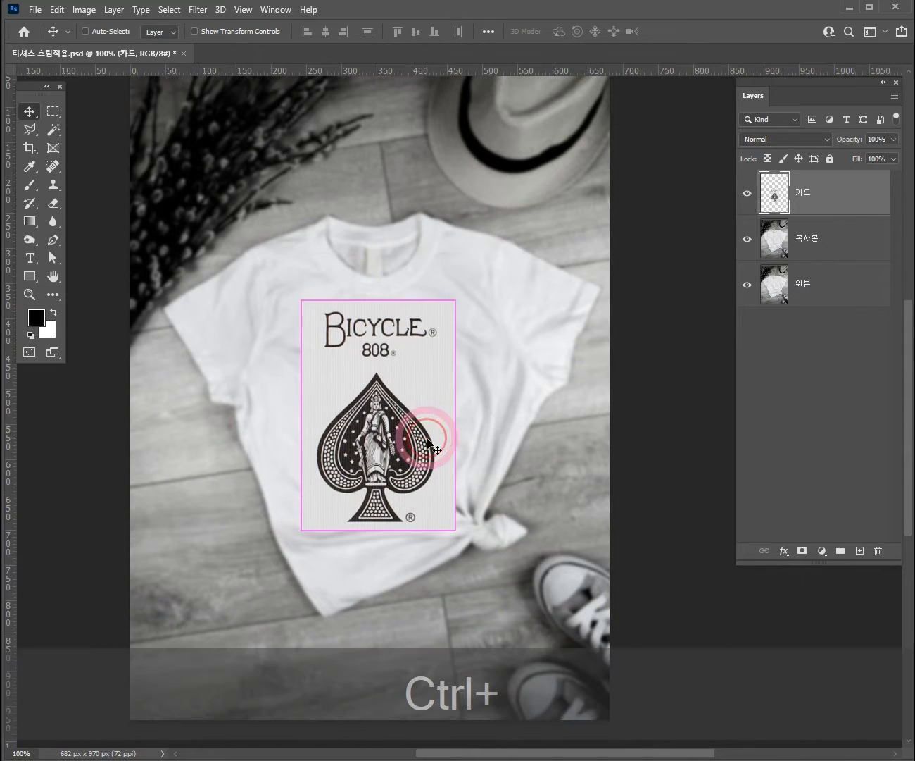
Step: Set the blending mode of the 카드 layer to Multiply
{"action": "key", "text": "ctrl+space"}
{"action": "left_click", "coordinate": [506, 438], "text": "ctrl"}
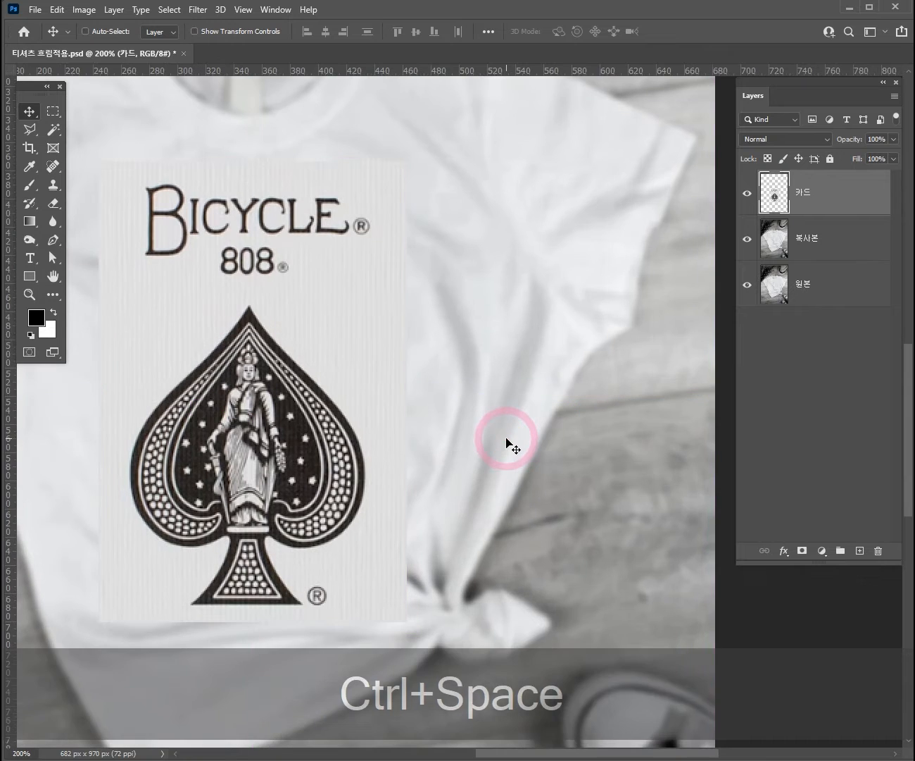
{"action": "left_click_drag", "start_coordinate": [498, 439], "coordinate": [536, 434]}
{"action": "left_click", "coordinate": [810, 139]}
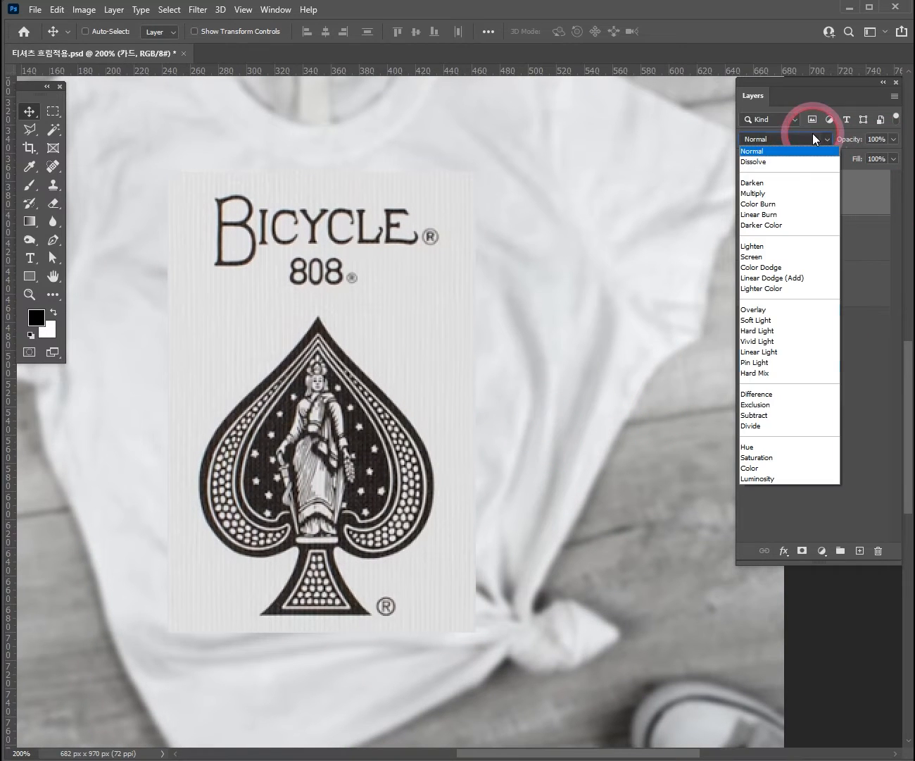
{"action": "left_click", "coordinate": [788, 193]}
{"action": "left_click", "coordinate": [586, 457]}
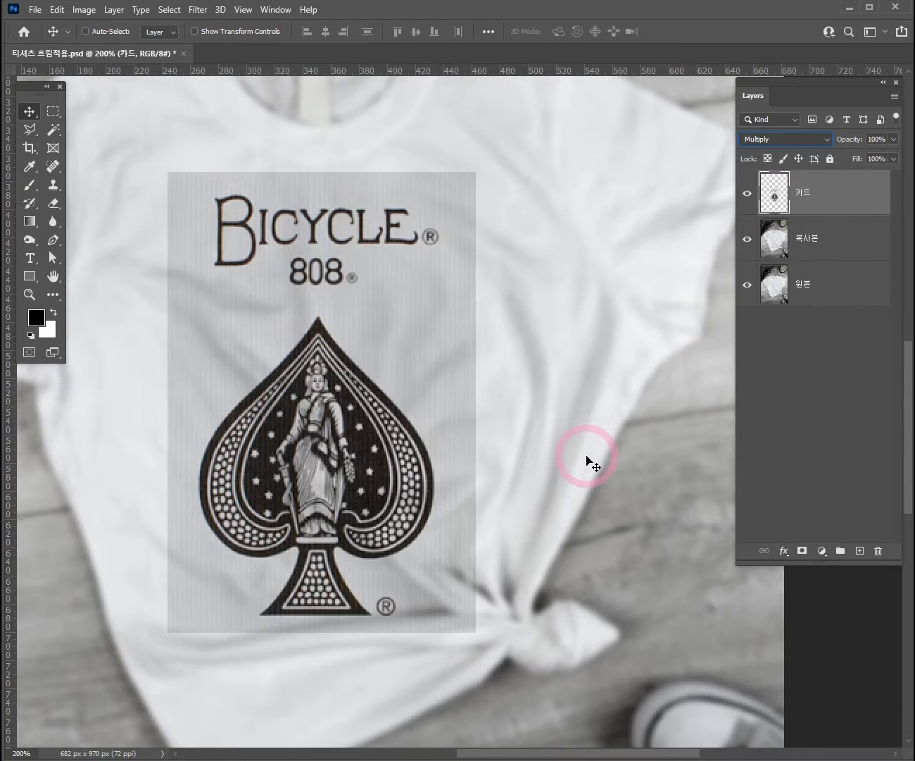
Step: Apply Levels to the 카드 layer with the white input level at 220 to clear the artwork's grey background
{"action": "key", "text": "ctrl+l"}
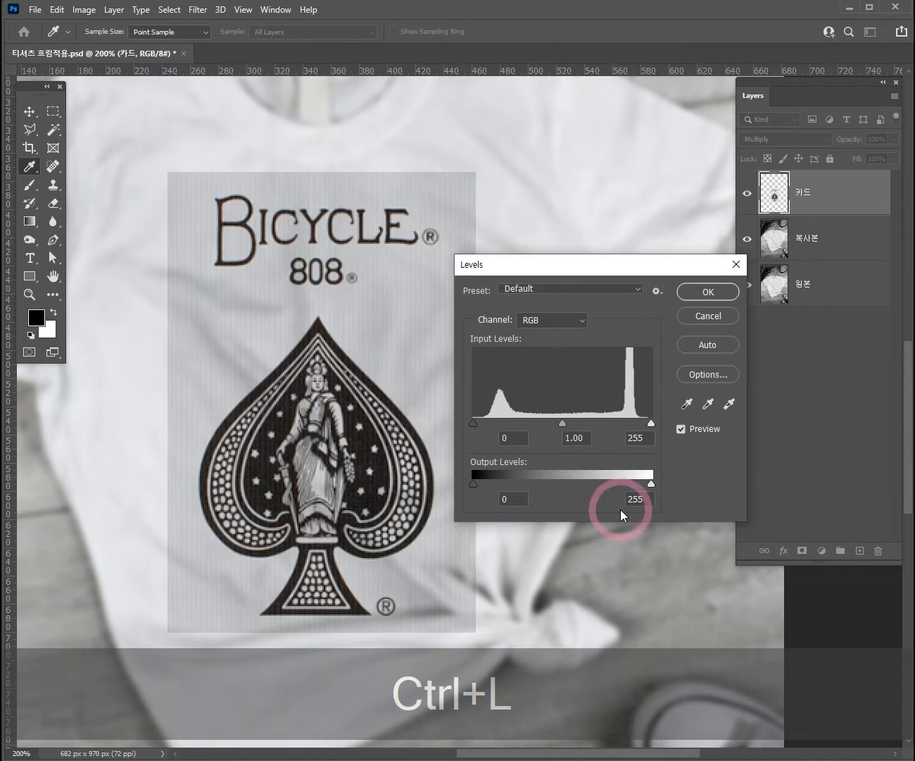
{"action": "left_click_drag", "start_coordinate": [652, 423], "coordinate": [627, 419]}
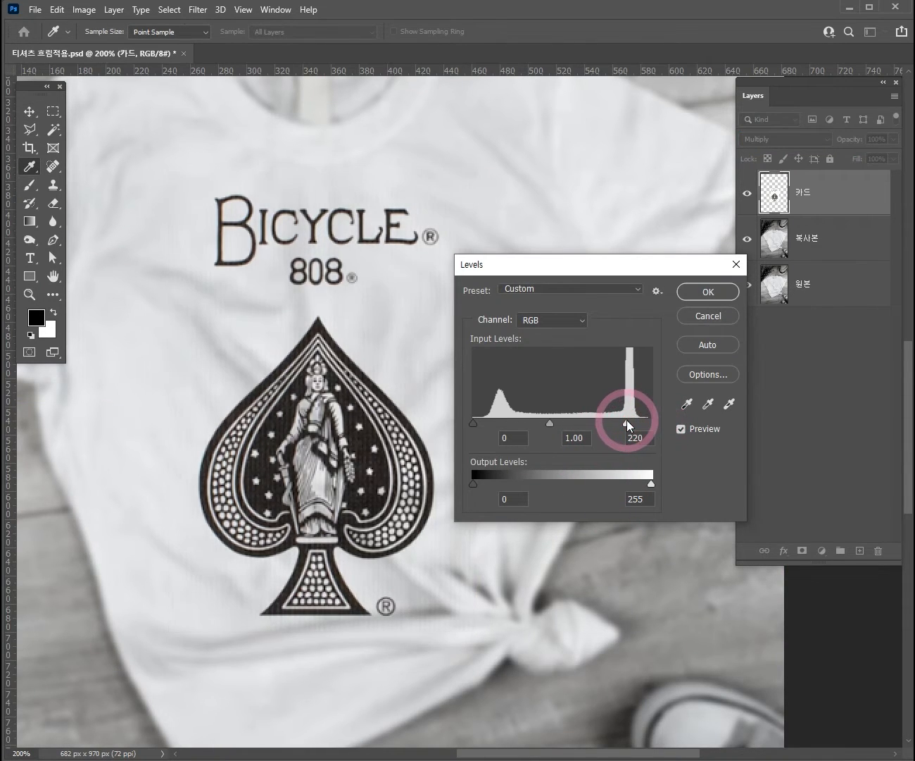
{"action": "left_click", "coordinate": [707, 293]}
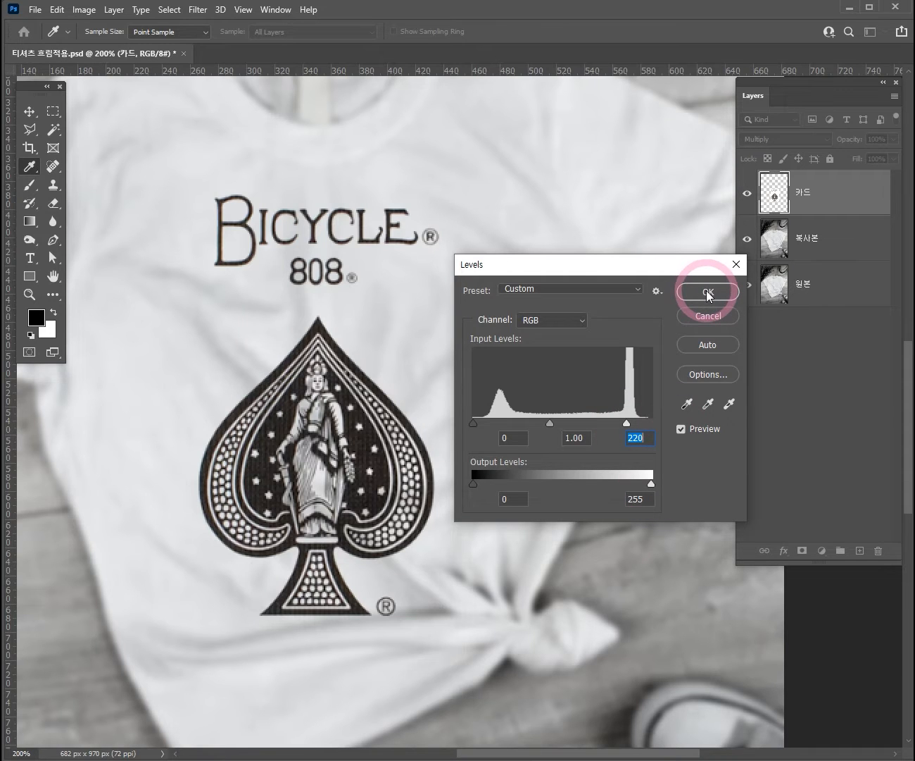
Step: Displace the 카드 layer with horizontal and vertical scale 10, Stretch To Fit and Repeat Edge Pixels, using 티셔츠 흐림적용.psd as the displacement map
{"action": "left_click", "coordinate": [367, 364], "text": "ctrl+alt"}
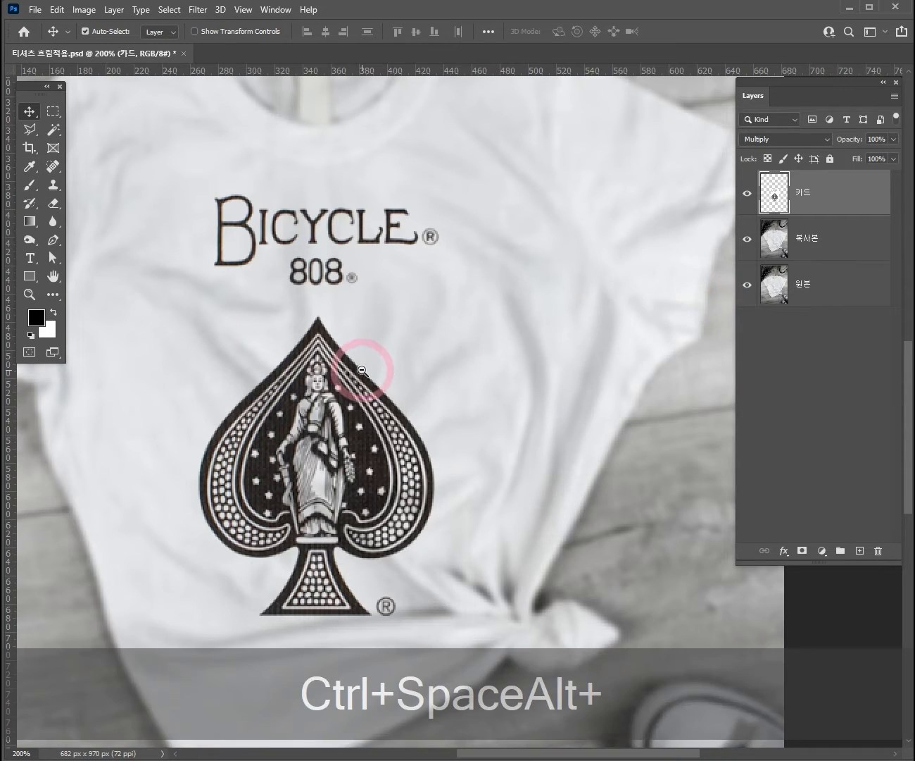
{"action": "left_click", "coordinate": [452, 442], "text": "ctrl"}
{"action": "left_click_drag", "start_coordinate": [431, 422], "coordinate": [487, 498]}
{"action": "left_click_drag", "start_coordinate": [815, 281], "coordinate": [840, 197]}
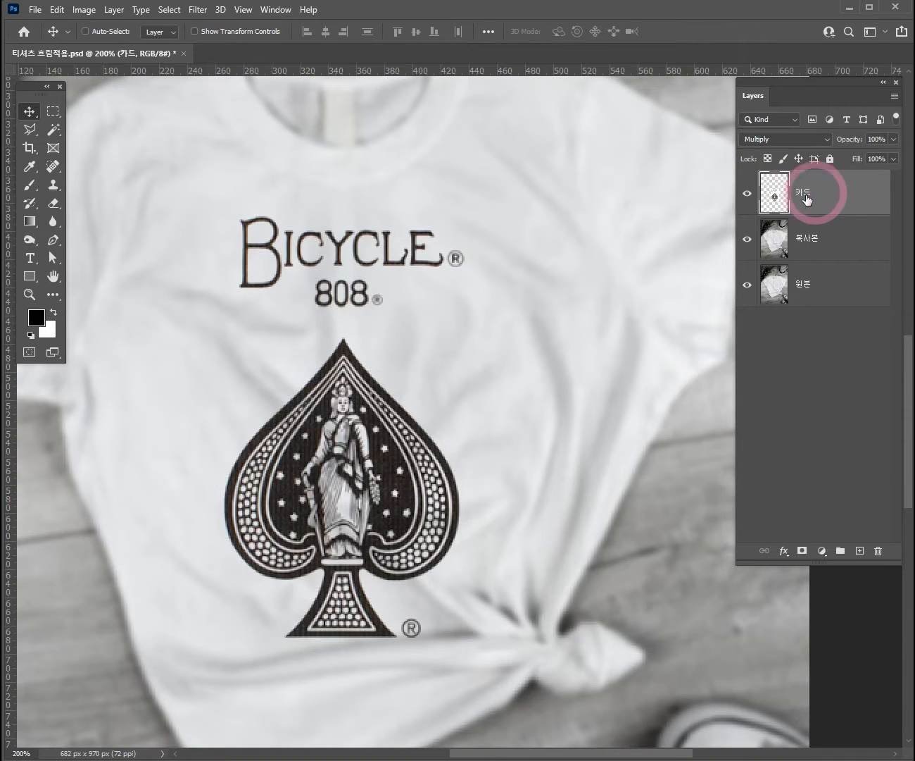
{"action": "left_click", "coordinate": [199, 12]}
{"action": "mouse_move", "coordinate": [261, 222]}
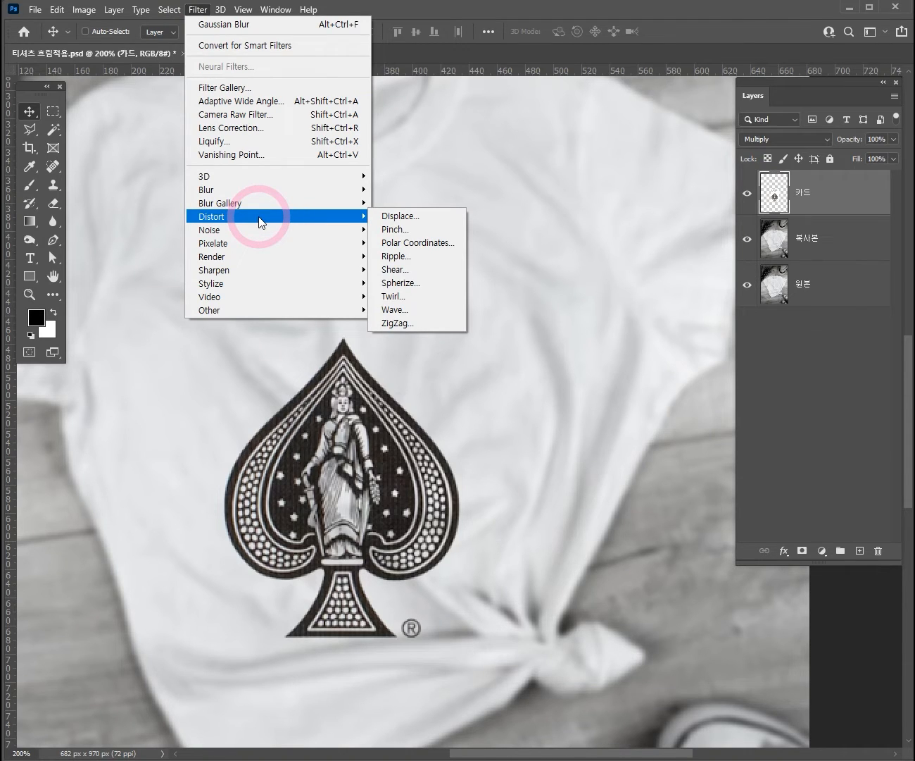
{"action": "left_click", "coordinate": [405, 217]}
{"action": "left_click_drag", "start_coordinate": [676, 401], "coordinate": [544, 305]}
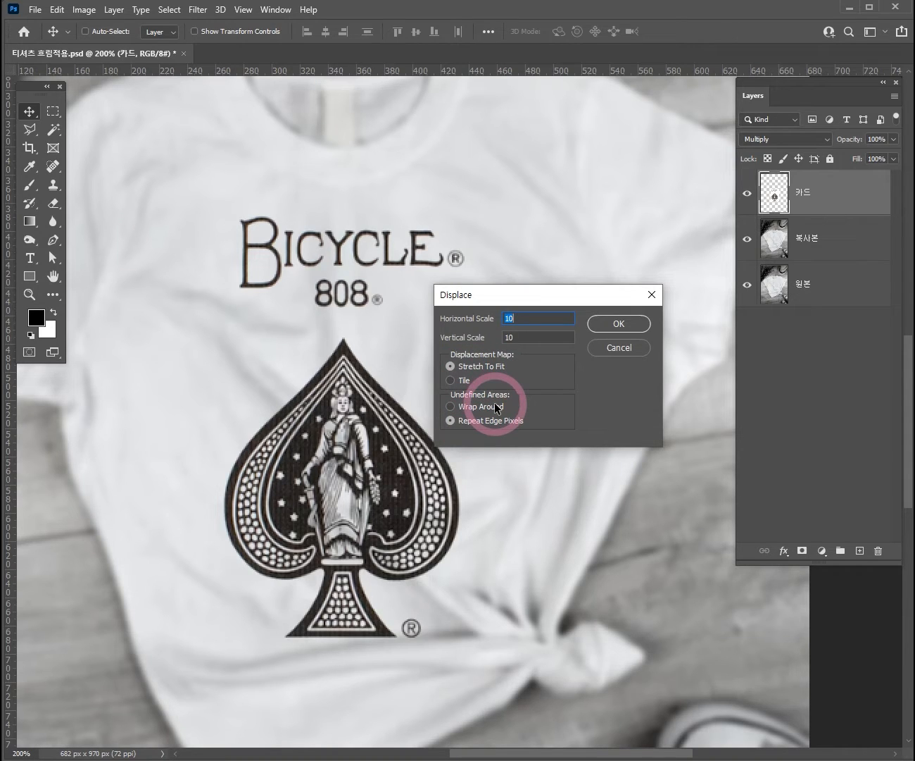
{"action": "left_click", "coordinate": [619, 324]}
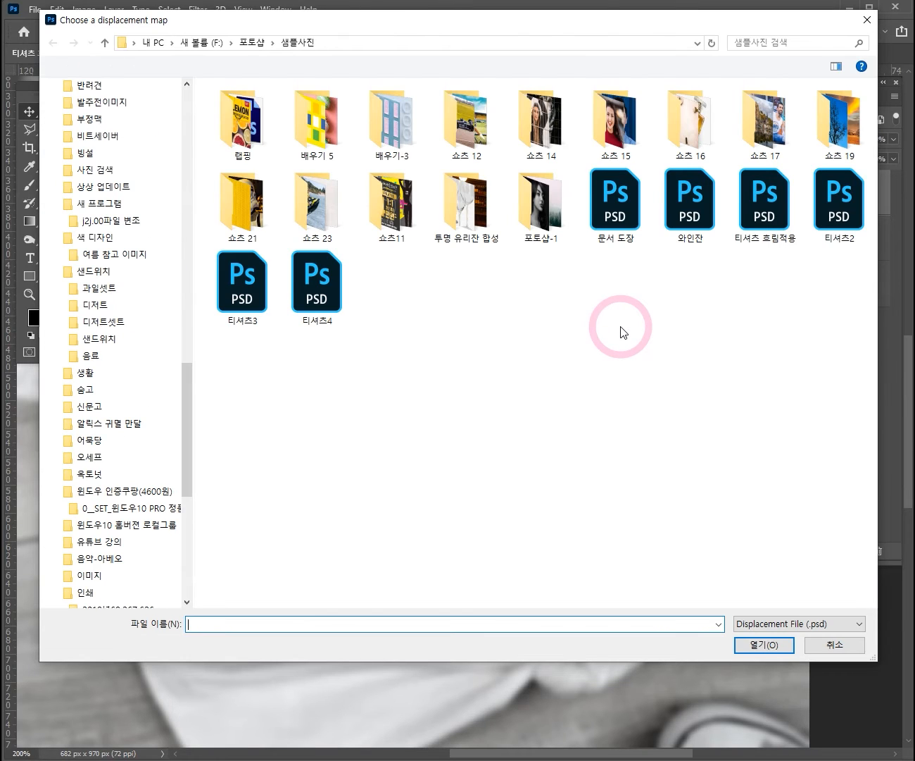
{"action": "left_click_drag", "start_coordinate": [567, 26], "coordinate": [556, 73]}
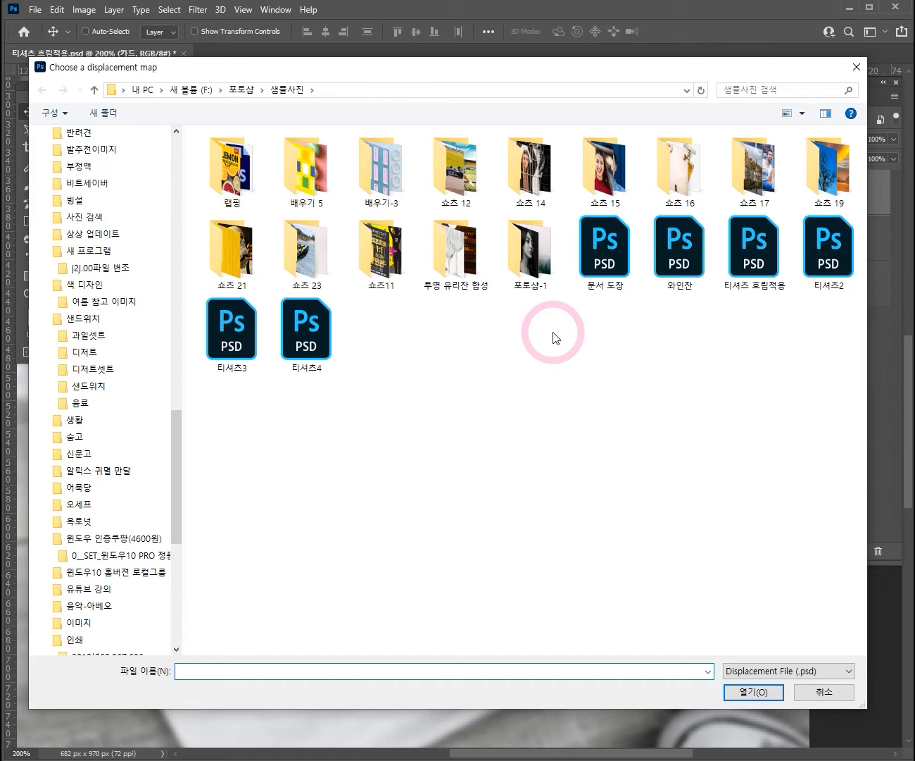
{"action": "left_click", "coordinate": [754, 282]}
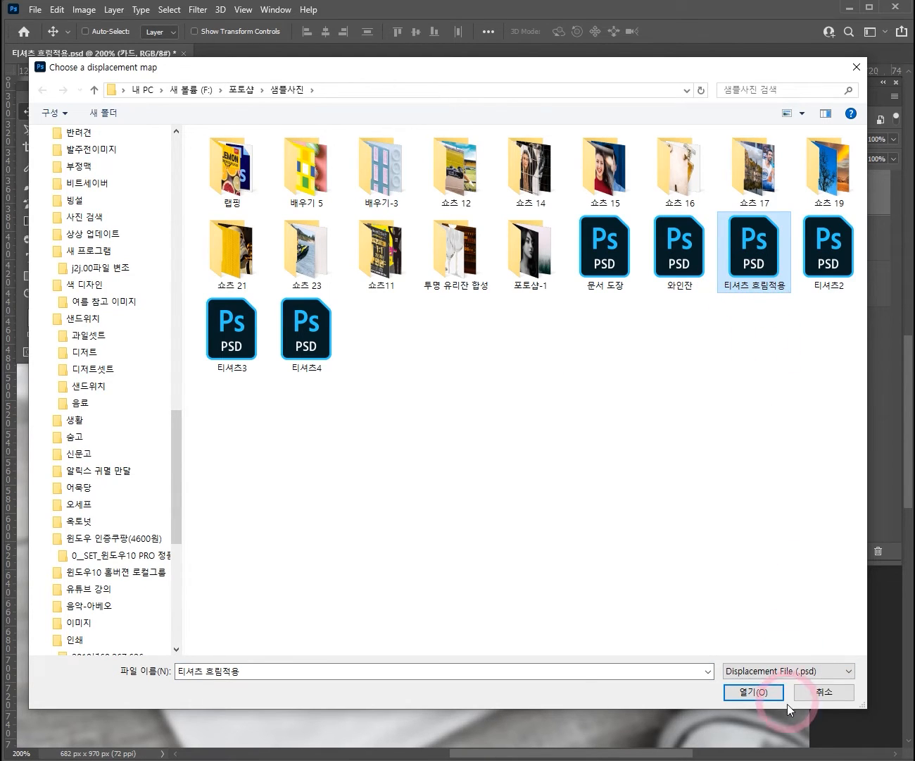
{"action": "left_click", "coordinate": [755, 692]}
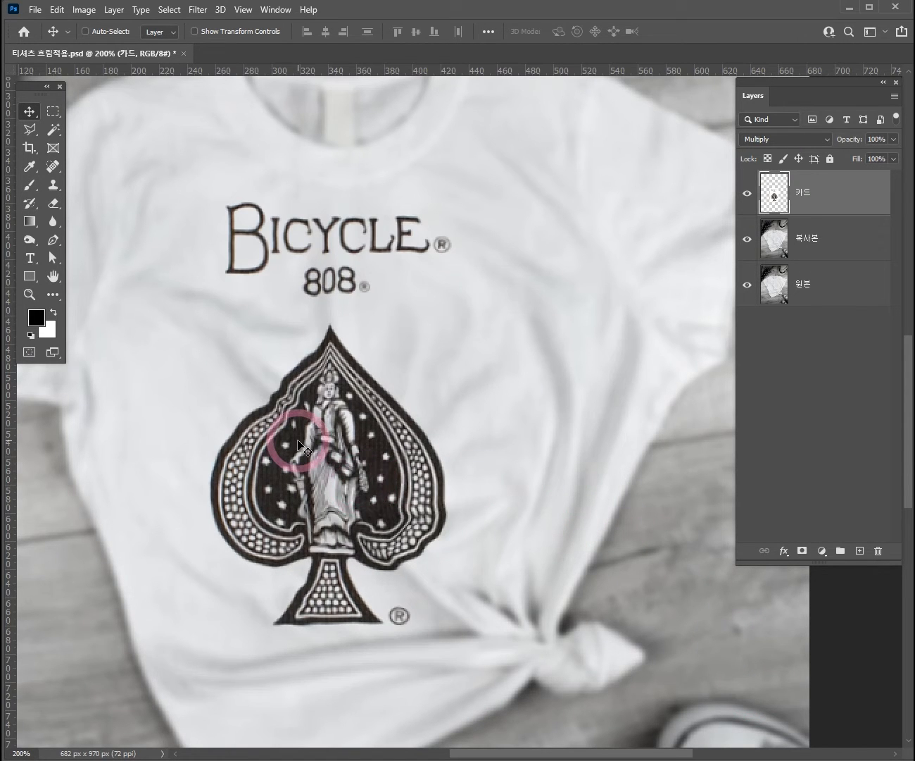
Step: Compare the 카드 artwork before and after the displacement, then examine how the warped print follows the shirt's folds up close and at full view
{"action": "key", "text": "ctrl+z"}
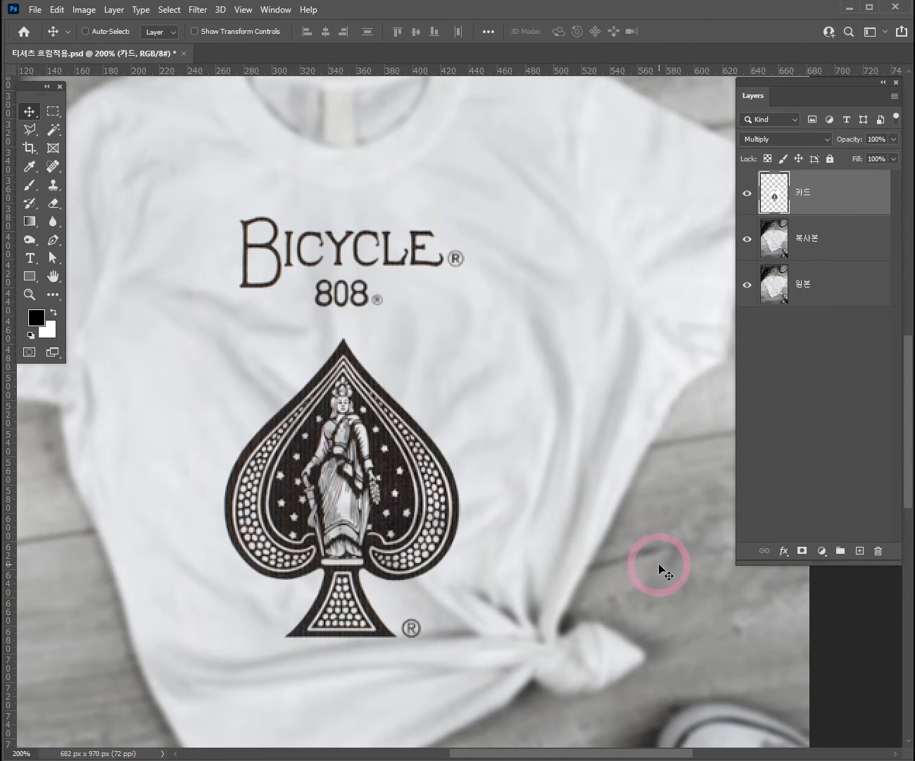
{"action": "key", "text": "ctrl+shift"}
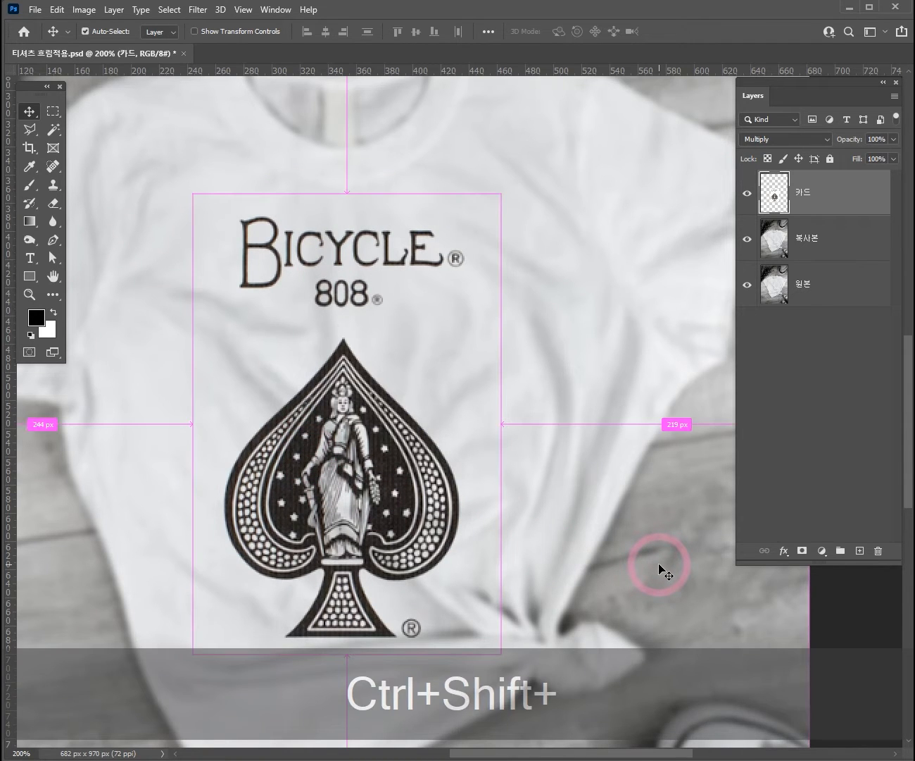
{"action": "key", "text": "ctrl+shift+z"}
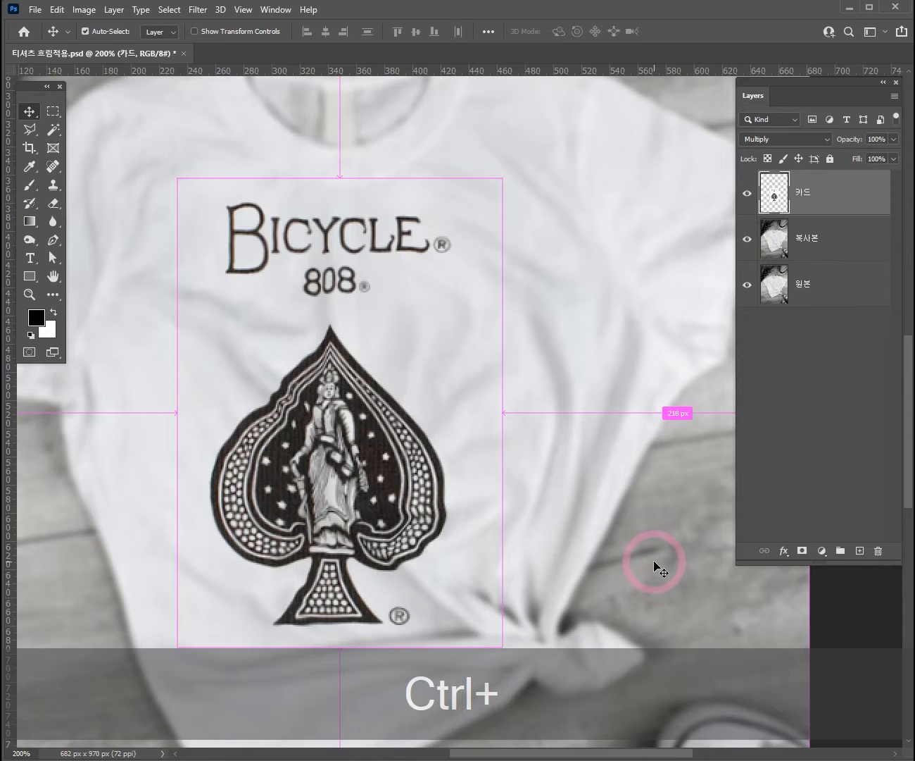
{"action": "key", "text": "ctrl+z"}
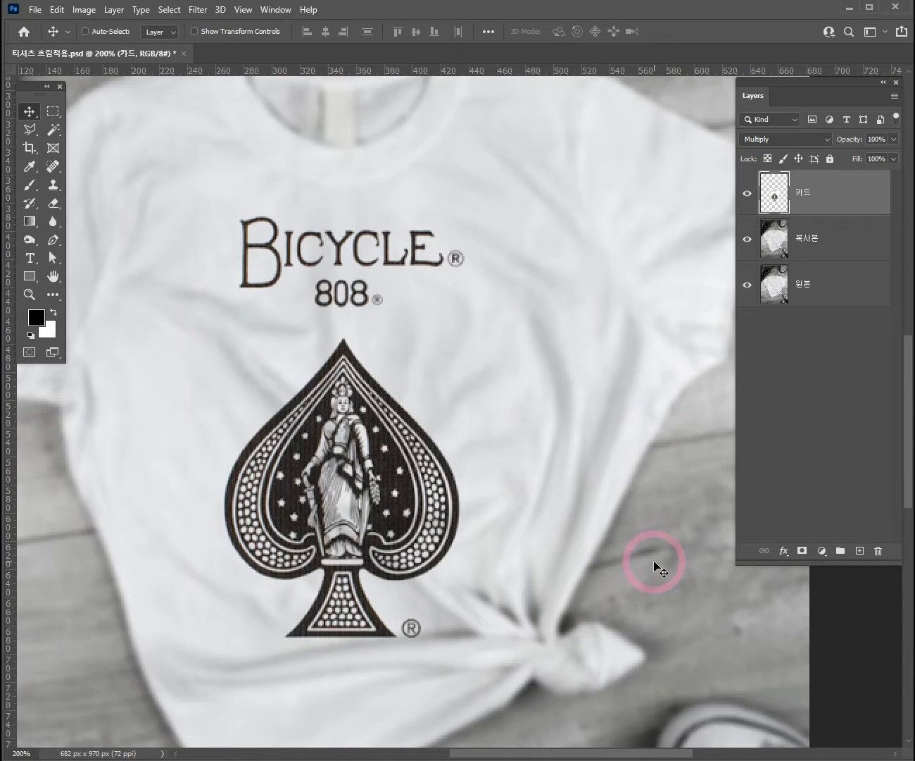
{"action": "key", "text": "ctrl+shift+z"}
{"action": "key", "text": "ctrl+z"}
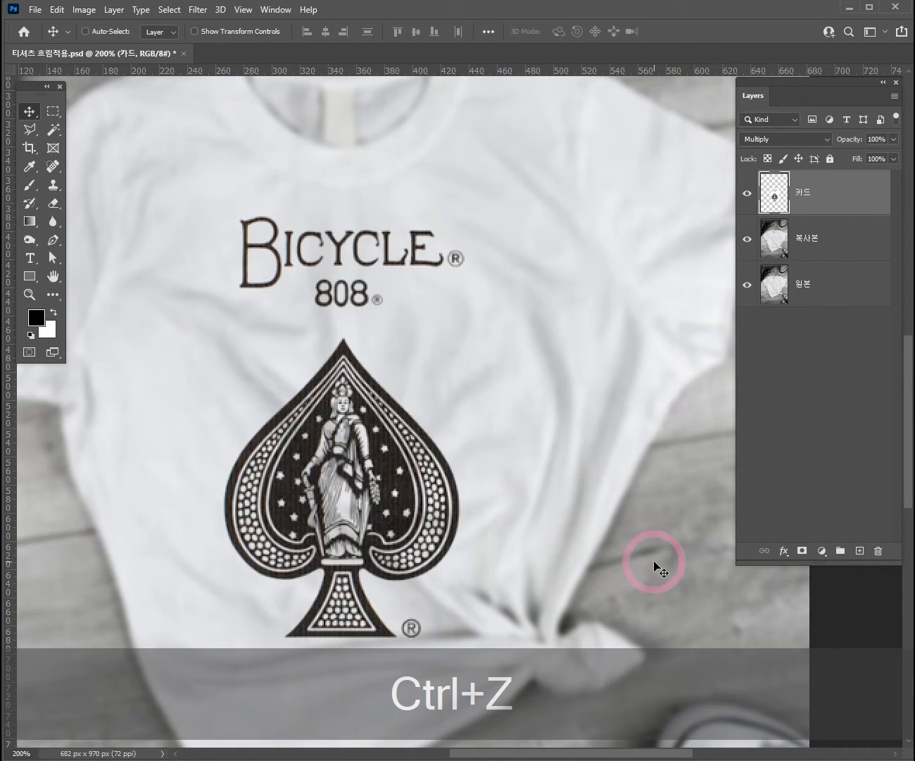
{"action": "key", "text": "ctrl+shift+z"}
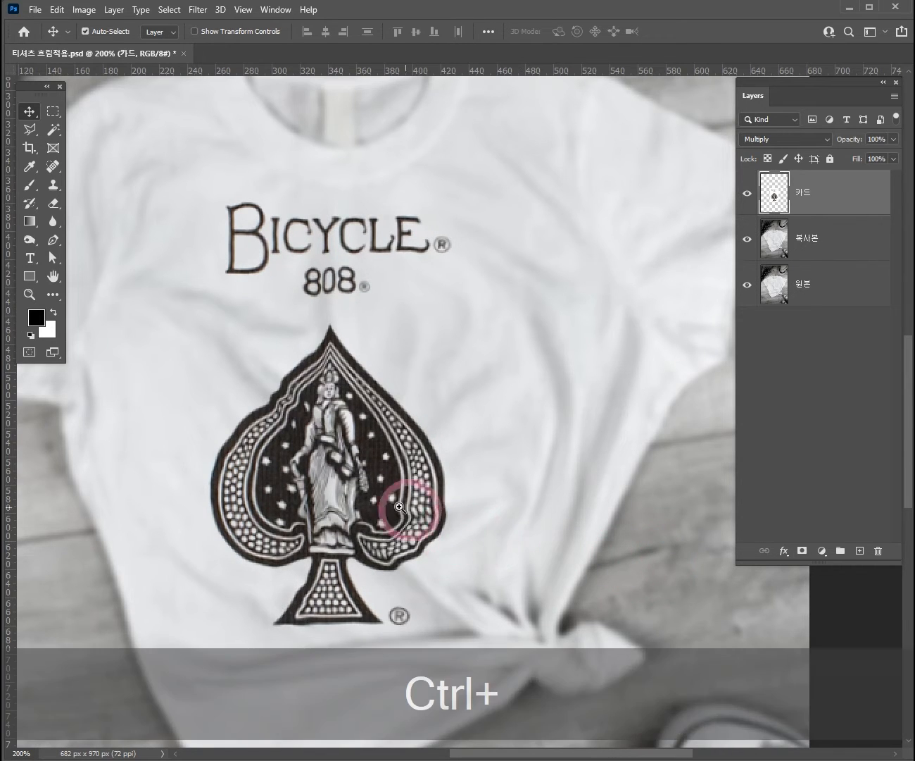
{"action": "left_click", "coordinate": [392, 504], "text": "ctrl"}
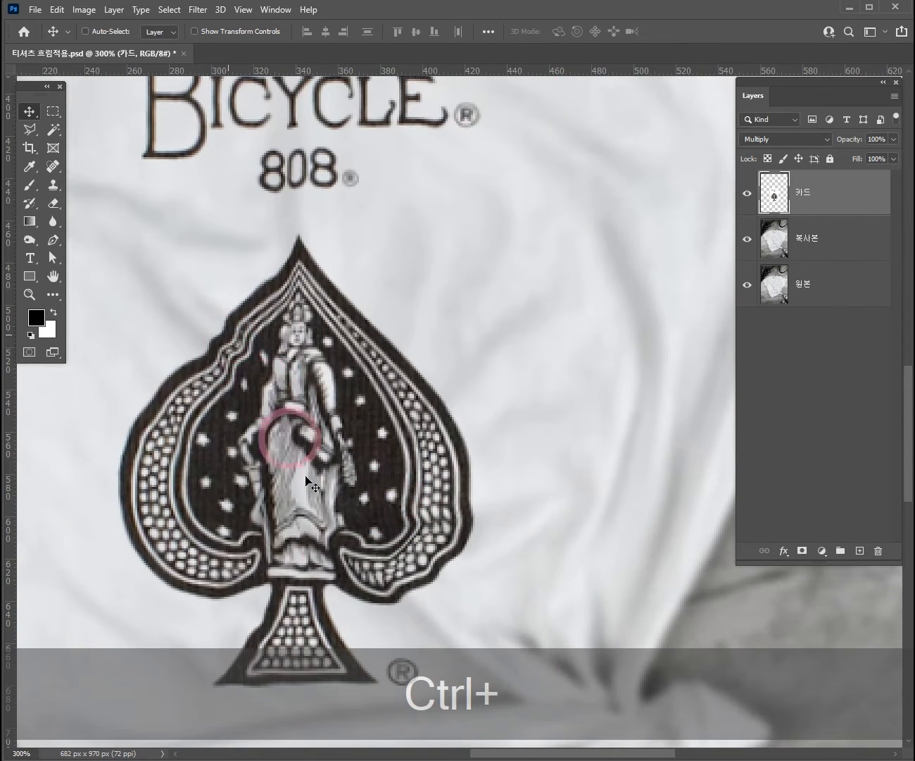
{"action": "left_click", "coordinate": [370, 543], "text": "alt"}
{"action": "left_click", "coordinate": [370, 544], "text": "alt"}
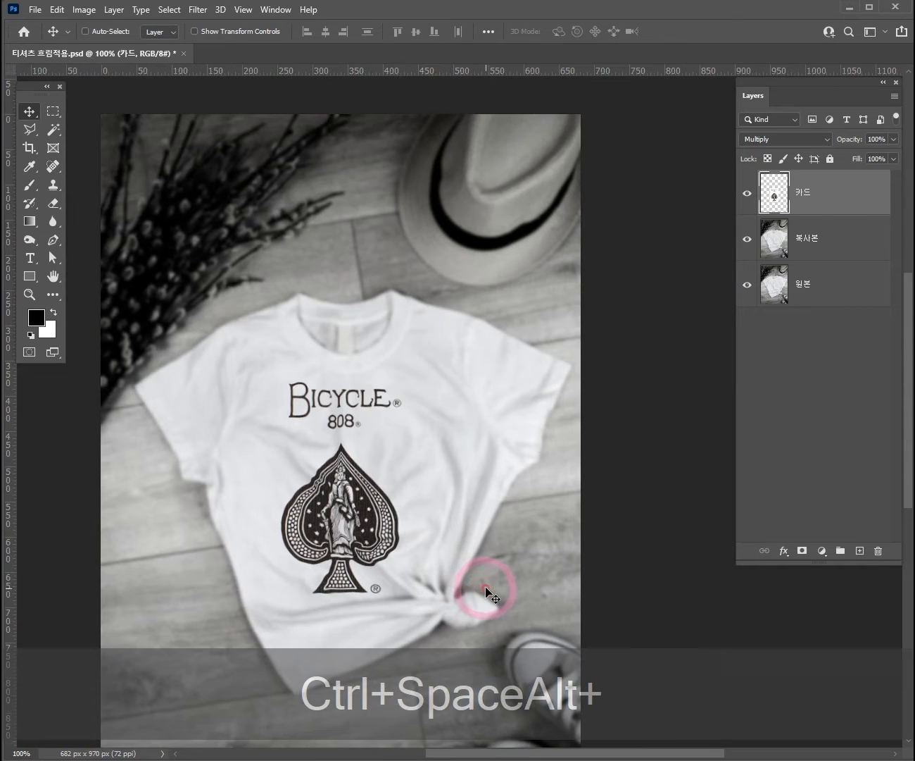
{"action": "left_click_drag", "start_coordinate": [499, 576], "coordinate": [477, 458]}
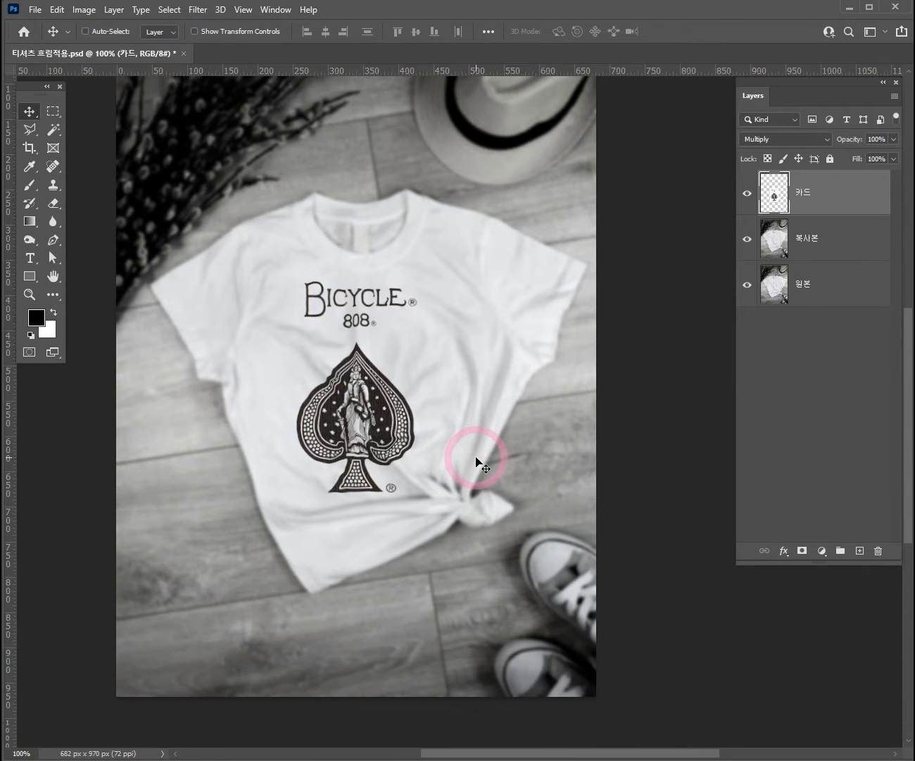
{"action": "left_click", "coordinate": [396, 427], "text": "ctrl"}
{"action": "left_click_drag", "start_coordinate": [476, 397], "coordinate": [524, 445]}
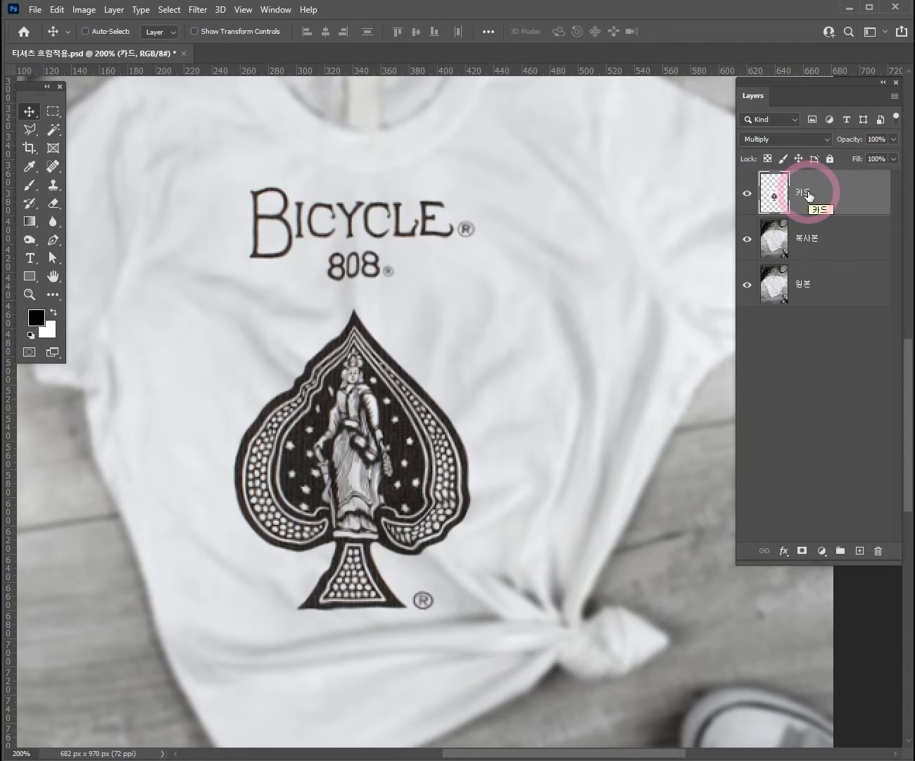
Step: In the 카드 layer's Blending Options, split the Underlying Layer white slider of Blend If Gray to 214 / 255
{"action": "left_click", "coordinate": [781, 554]}
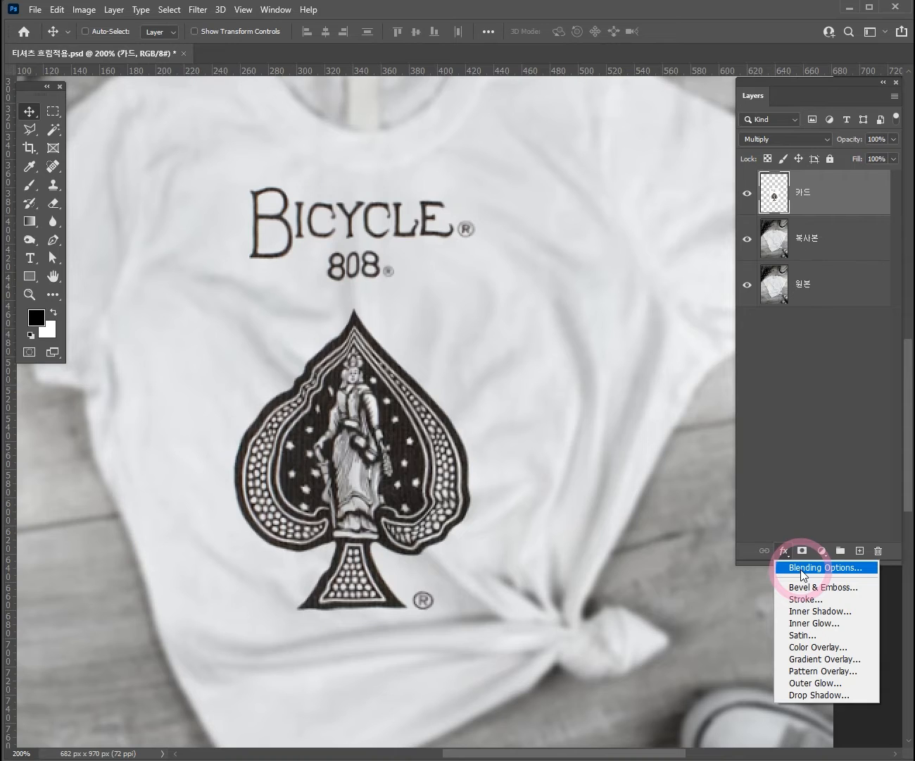
{"action": "left_click", "coordinate": [801, 570]}
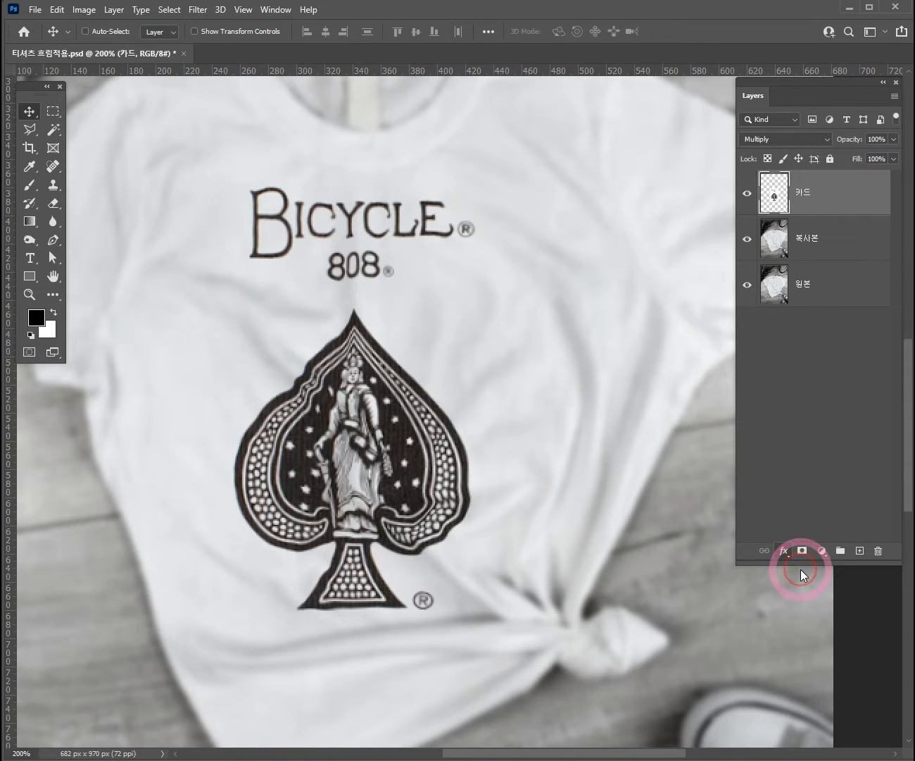
{"action": "left_click_drag", "start_coordinate": [586, 81], "coordinate": [540, 61]}
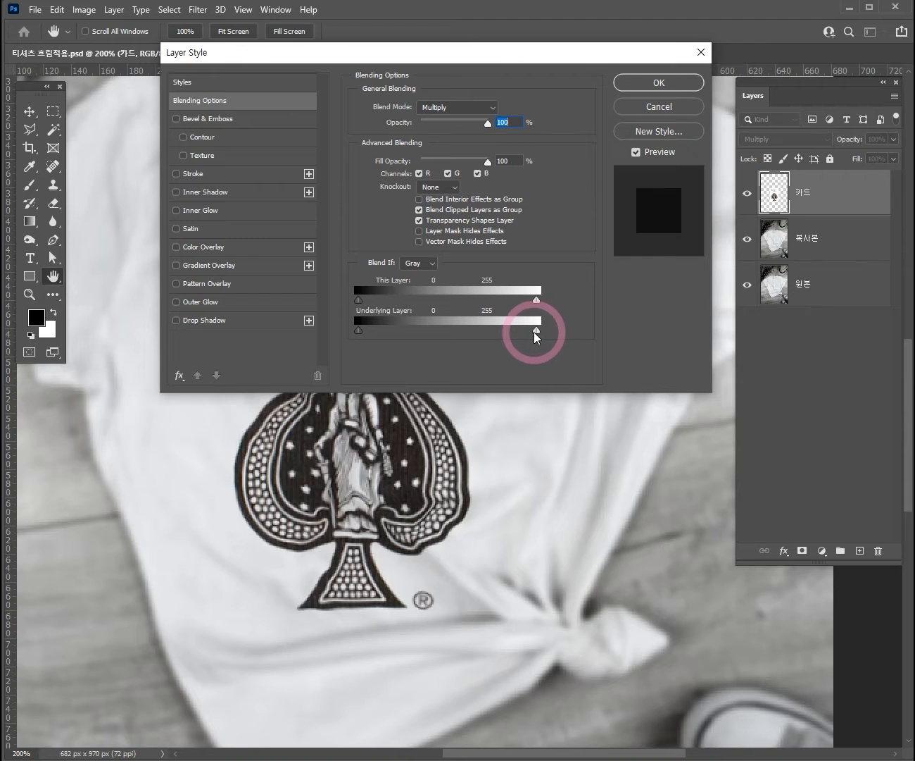
{"action": "key", "text": "alt"}
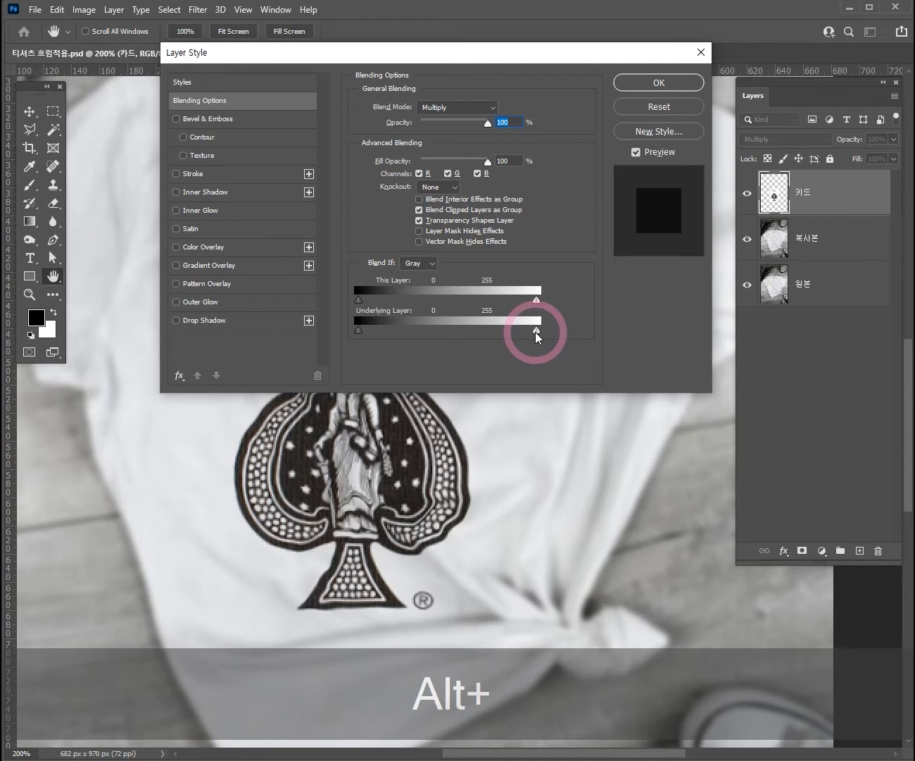
{"action": "left_click_drag", "start_coordinate": [535, 332], "coordinate": [507, 327]}
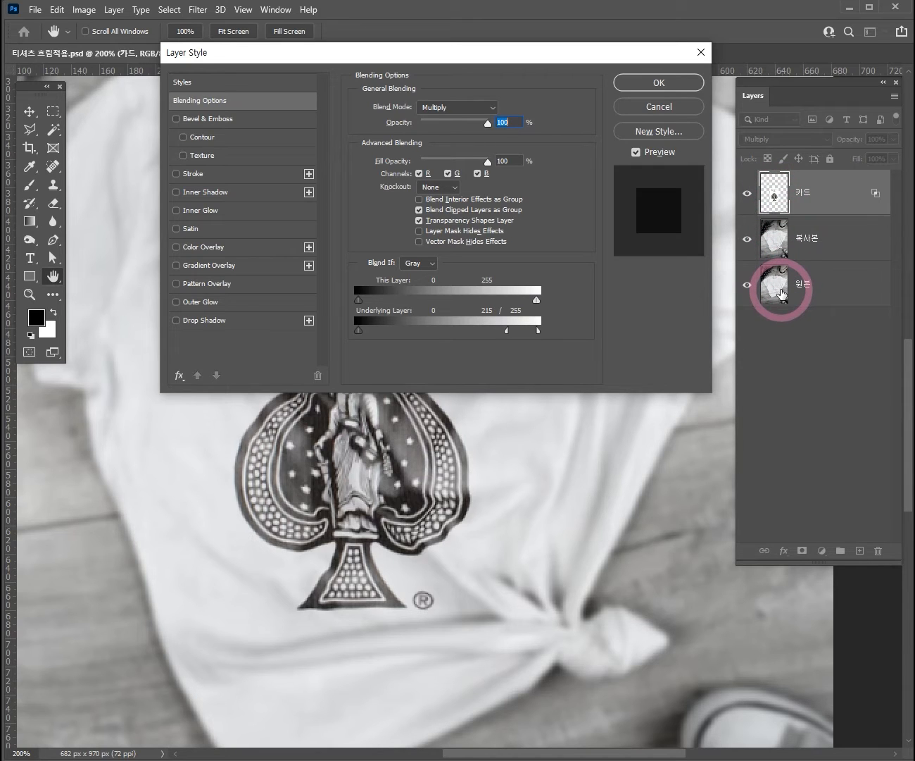
{"action": "mouse_move", "coordinate": [507, 336]}
{"action": "left_mouse_down"}
{"action": "mouse_move", "coordinate": [419, 338]}
{"action": "mouse_move", "coordinate": [520, 343]}
{"action": "mouse_move", "coordinate": [511, 342]}
{"action": "left_mouse_up"}
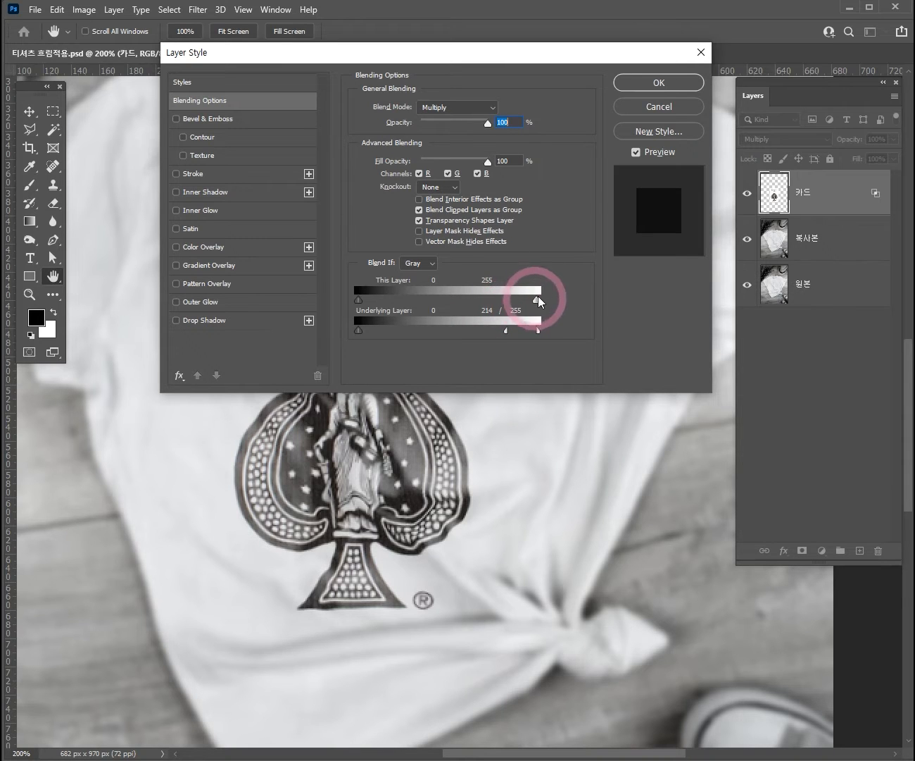
{"action": "left_click", "coordinate": [652, 85]}
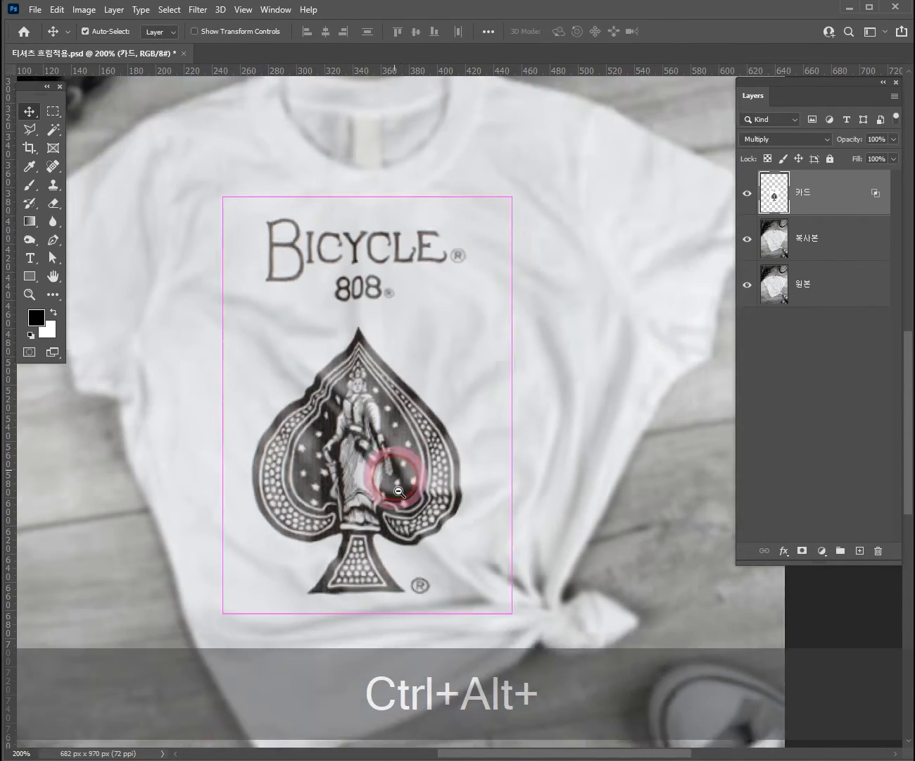
Step: Examine the blended print on the shirt at different magnifications, temporarily hiding the blurred 복사본 layer to check it against the sharp original photo
{"action": "left_click", "coordinate": [391, 473], "text": "ctrl+alt"}
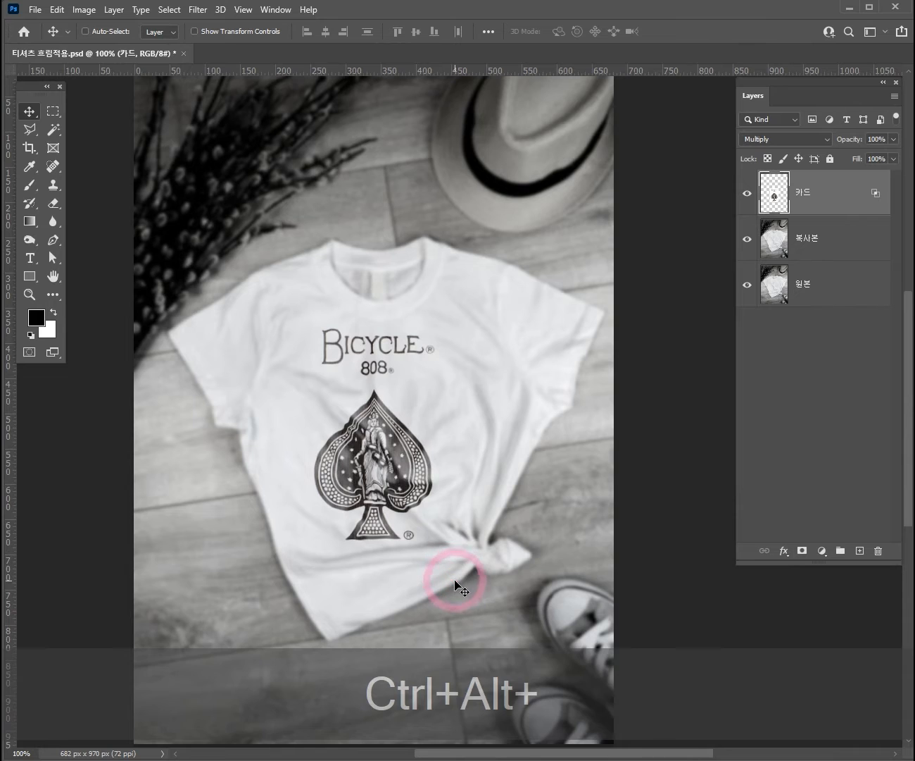
{"action": "left_click", "coordinate": [388, 536], "text": "ctrl"}
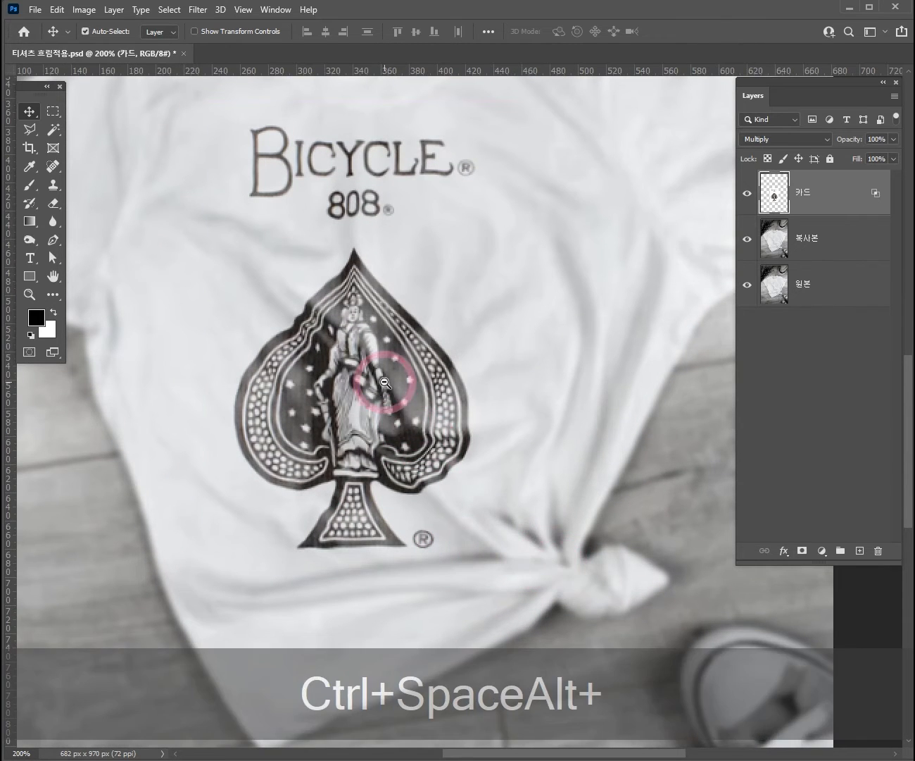
{"action": "left_click", "coordinate": [381, 370], "text": "ctrl+alt"}
{"action": "scroll", "coordinate": [401, 328], "scroll_direction": "up", "scroll_amount": 1}
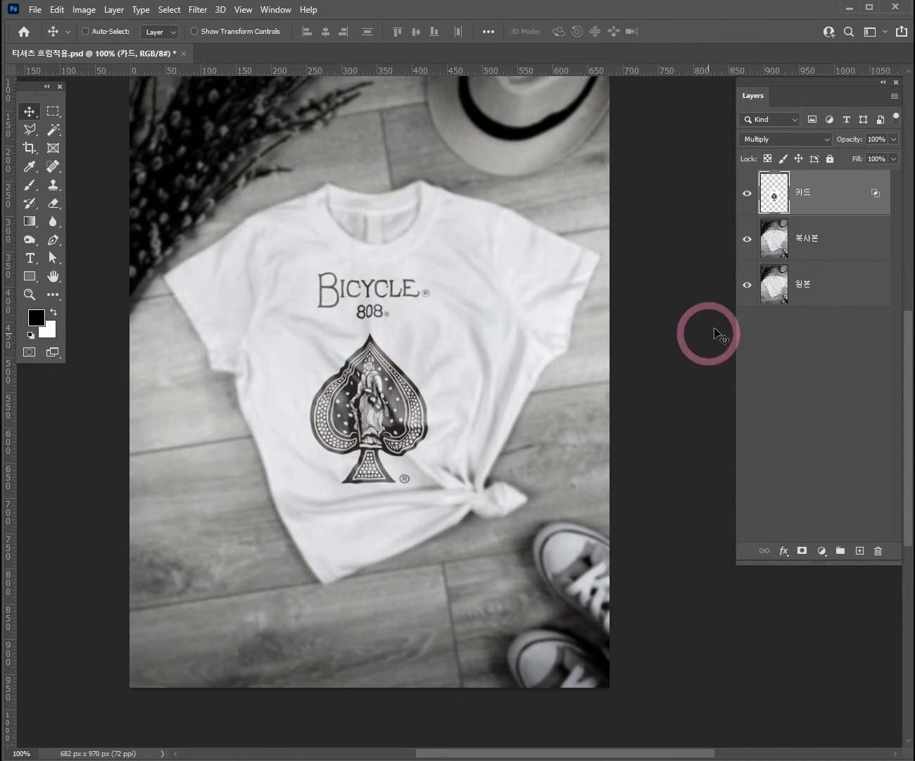
{"action": "left_click", "coordinate": [749, 243]}
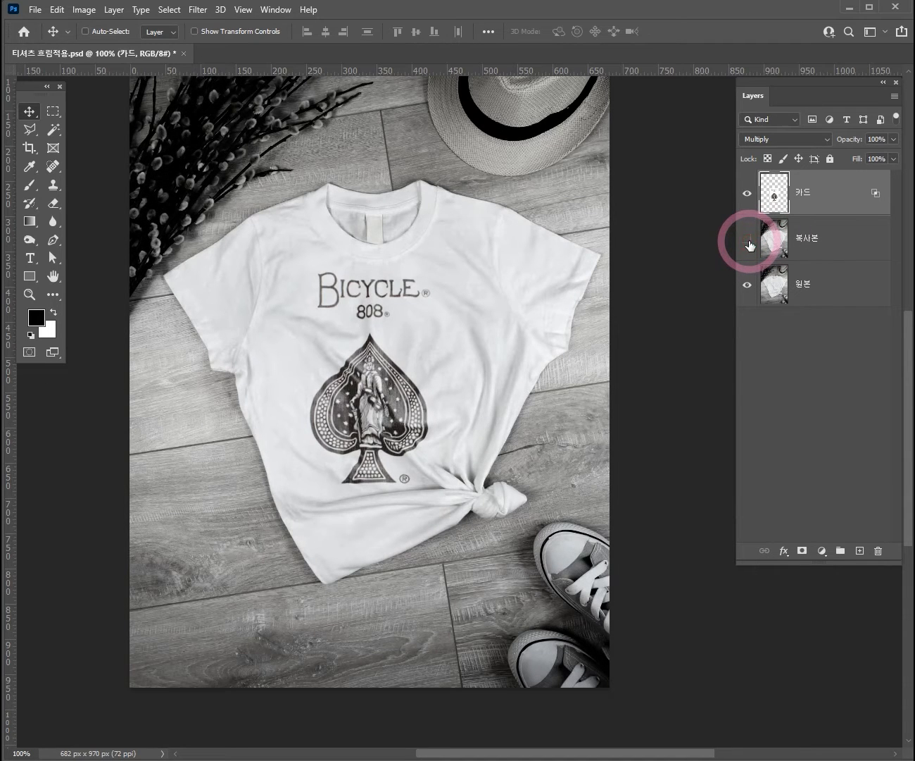
{"action": "left_click", "coordinate": [481, 367], "text": "ctrl"}
{"action": "left_click_drag", "start_coordinate": [525, 476], "coordinate": [638, 502]}
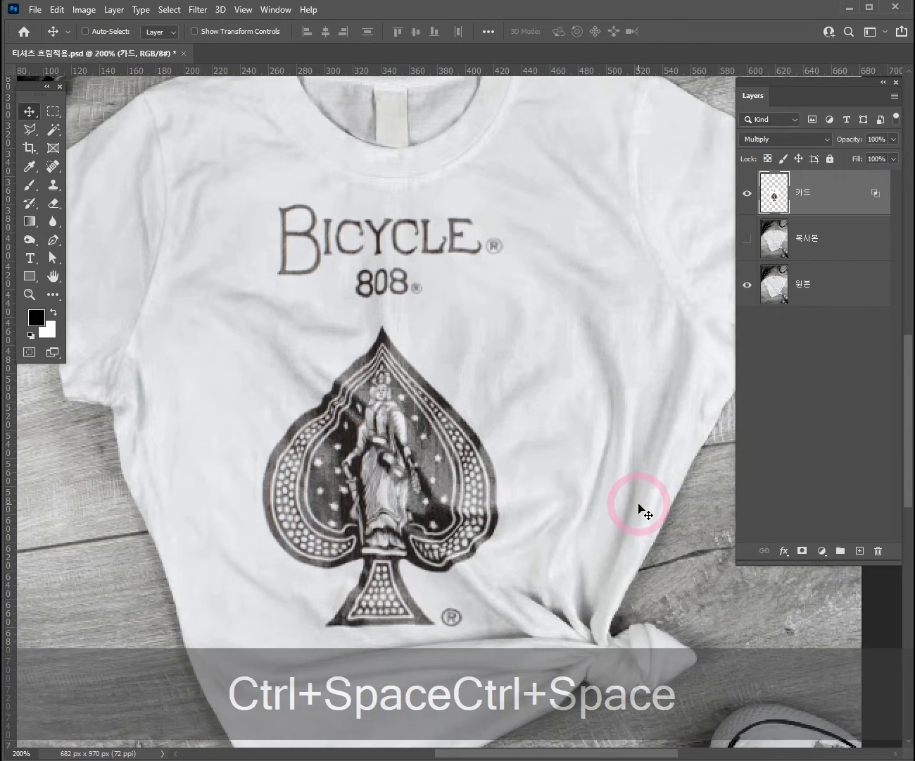
{"action": "left_click", "coordinate": [582, 464], "text": "alt"}
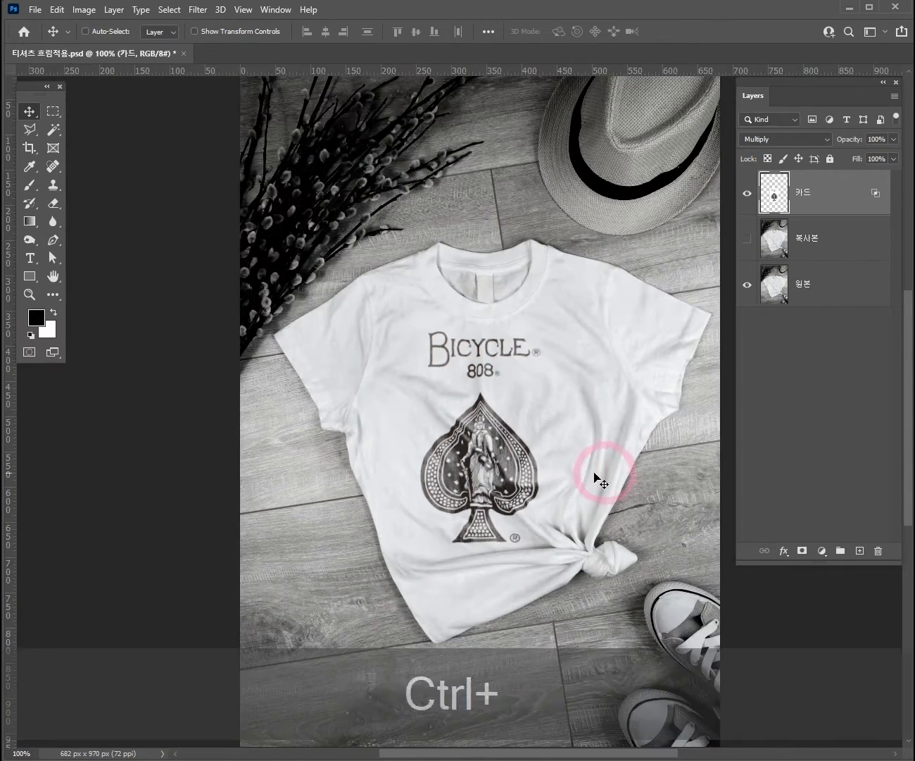
{"action": "left_click", "coordinate": [606, 478], "text": "ctrl"}
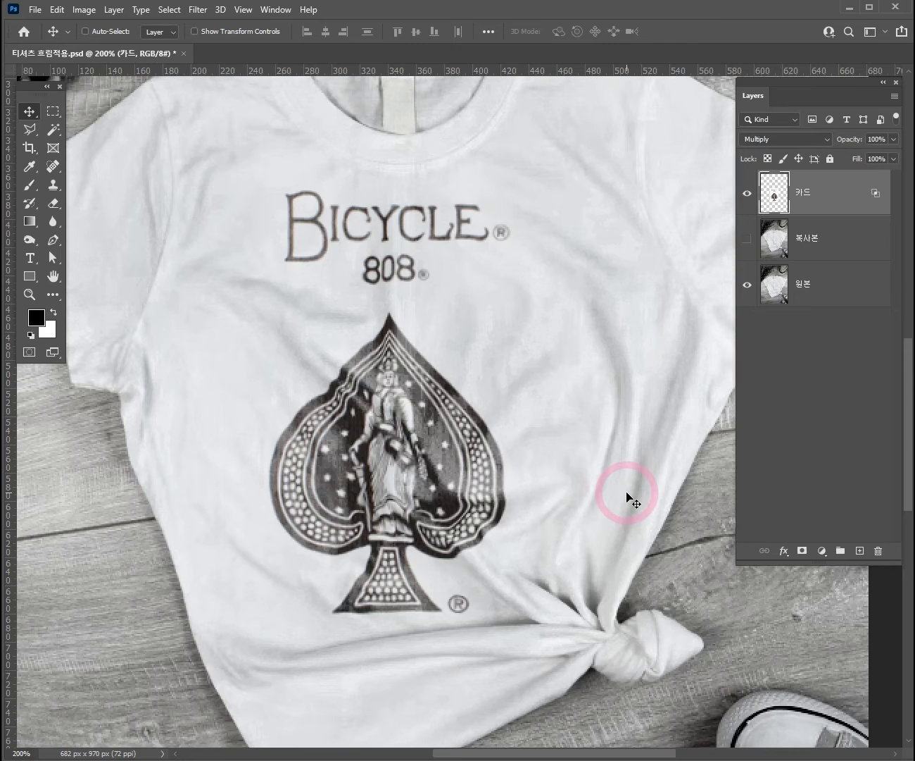
{"action": "left_click", "coordinate": [581, 476], "text": "ctrl+alt"}
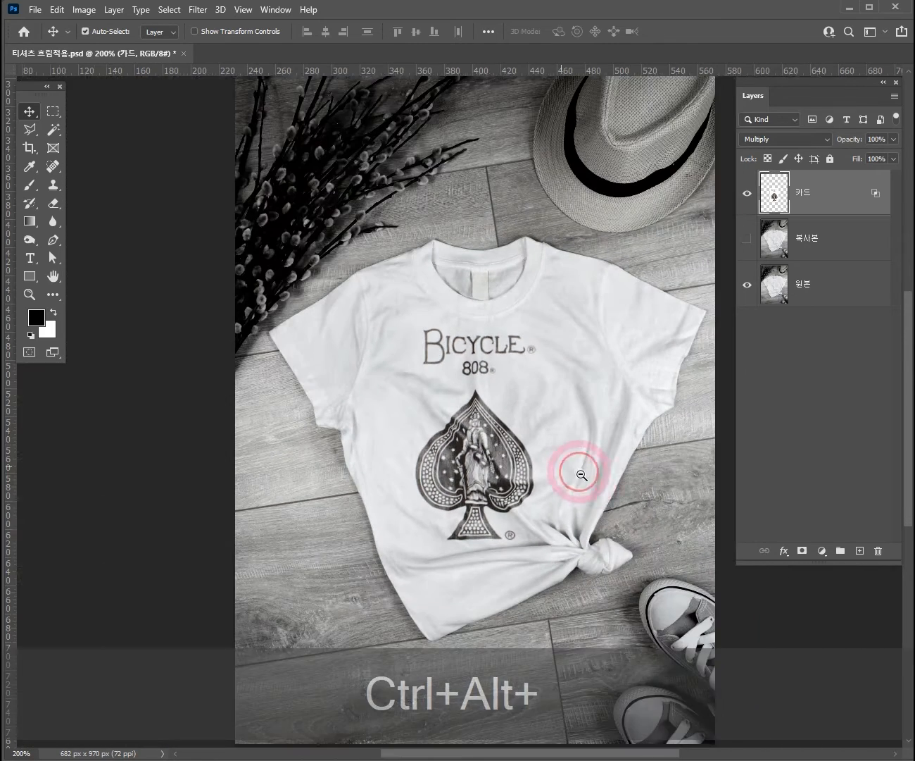
{"action": "left_click", "coordinate": [548, 478], "text": "ctrl"}
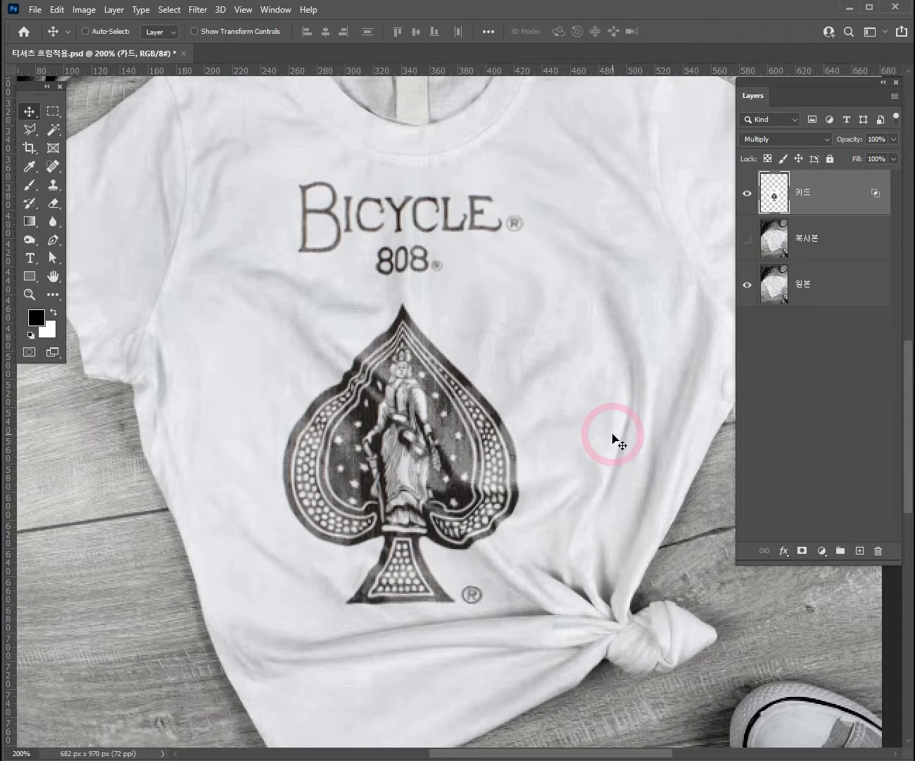
{"action": "left_click", "coordinate": [747, 238]}
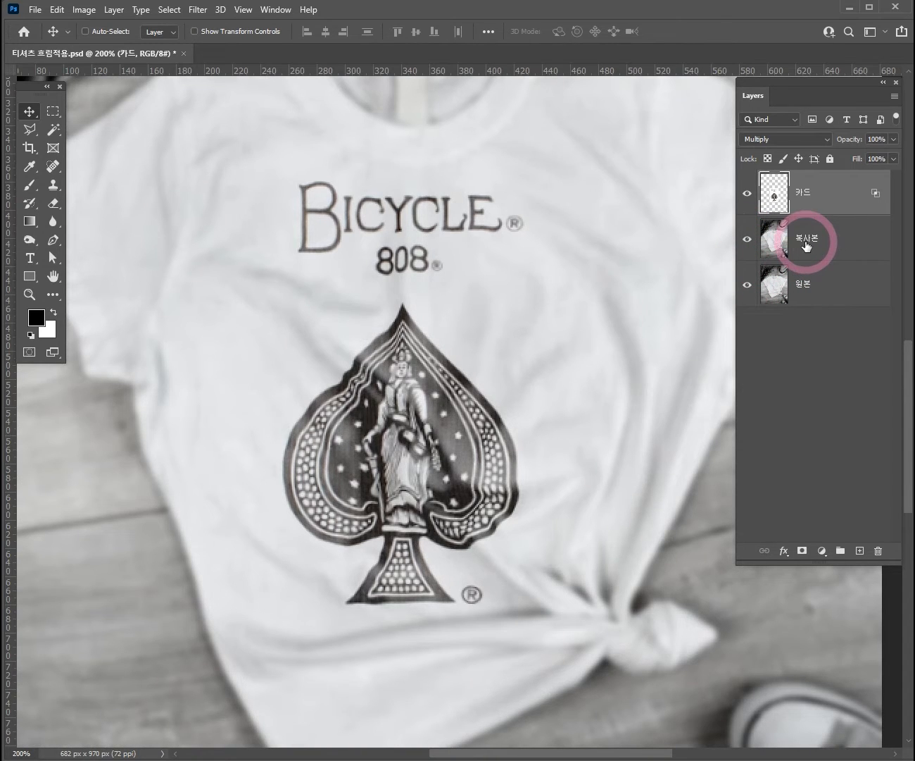
Step: Review the blurred shirt with the 카드 layer temporarily hidden and check the saved 티셔츠 흐림적용 PSD file without saving again
{"action": "left_click", "coordinate": [747, 193]}
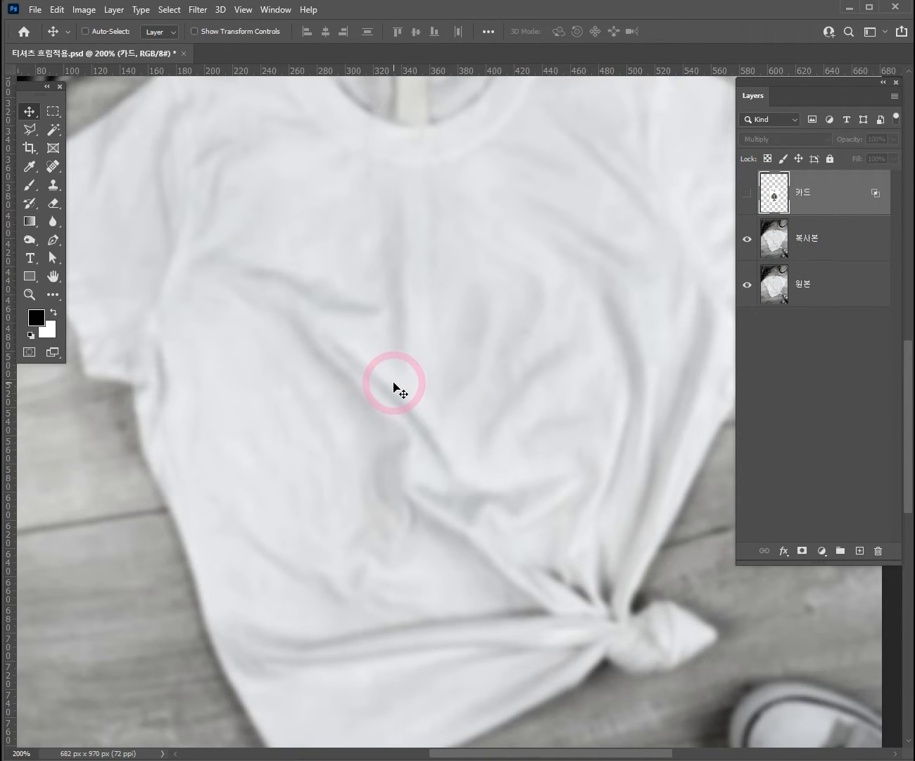
{"action": "left_click", "coordinate": [749, 194]}
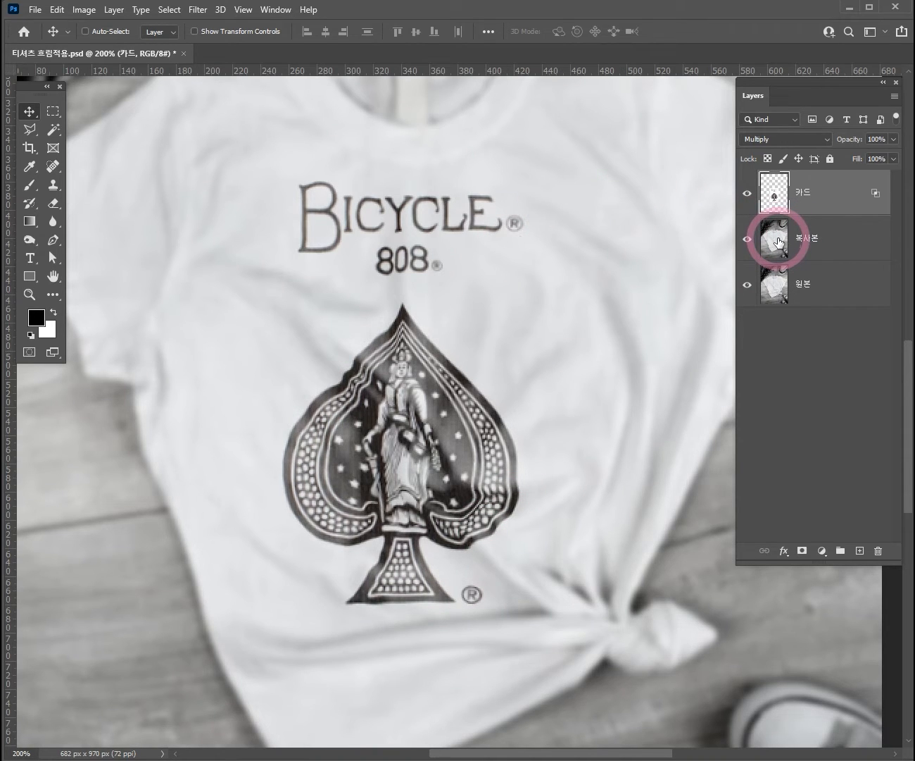
{"action": "left_click", "coordinate": [748, 192]}
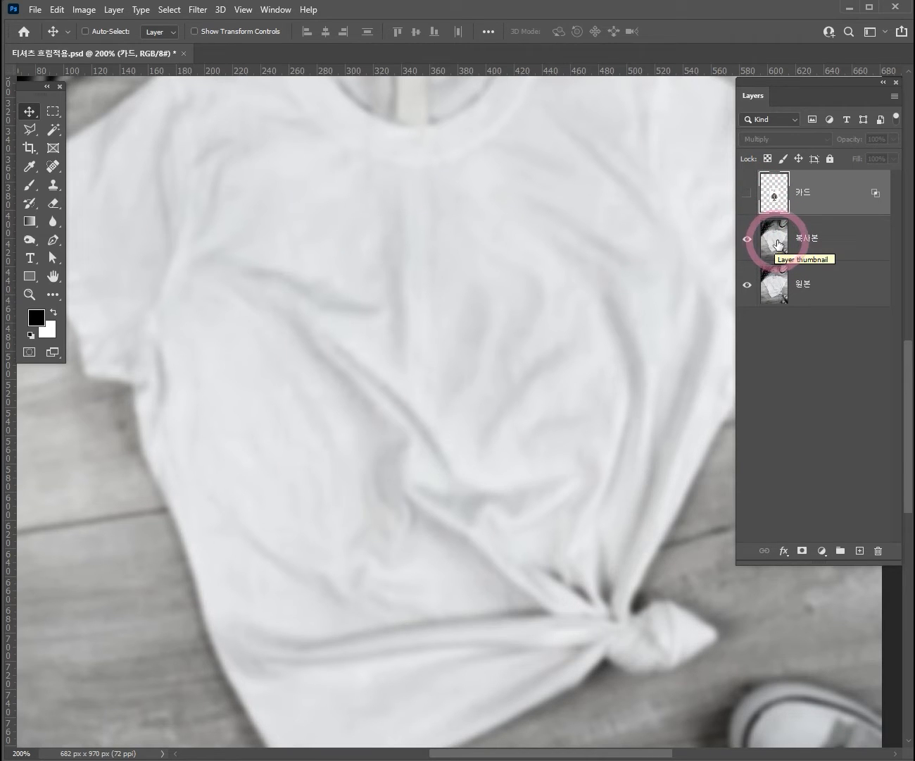
{"action": "left_click", "coordinate": [32, 10]}
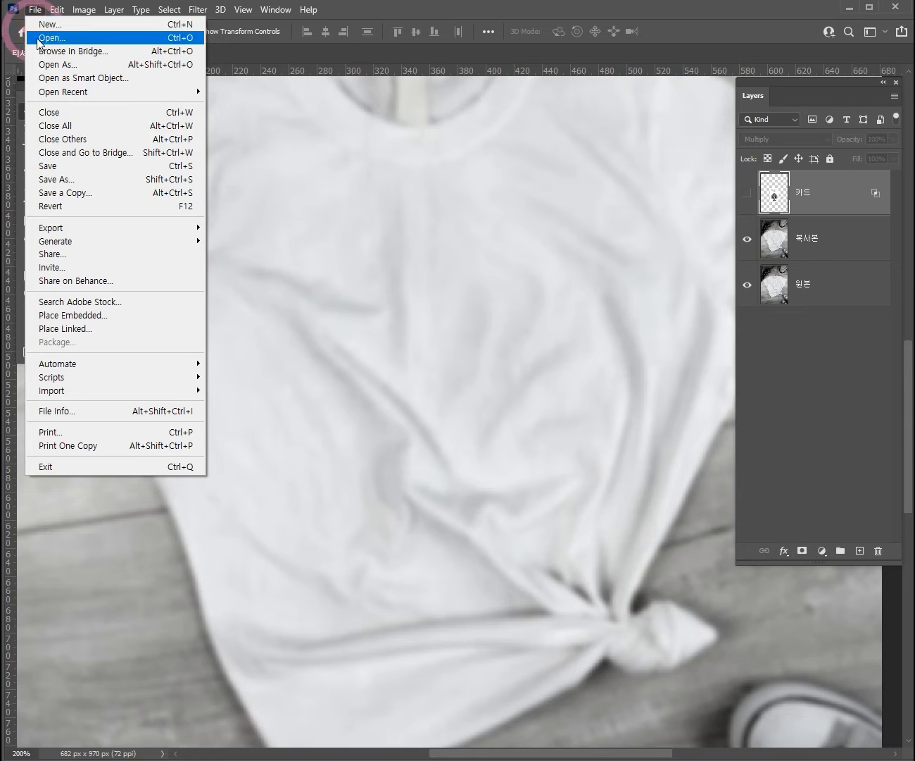
{"action": "left_click", "coordinate": [57, 179]}
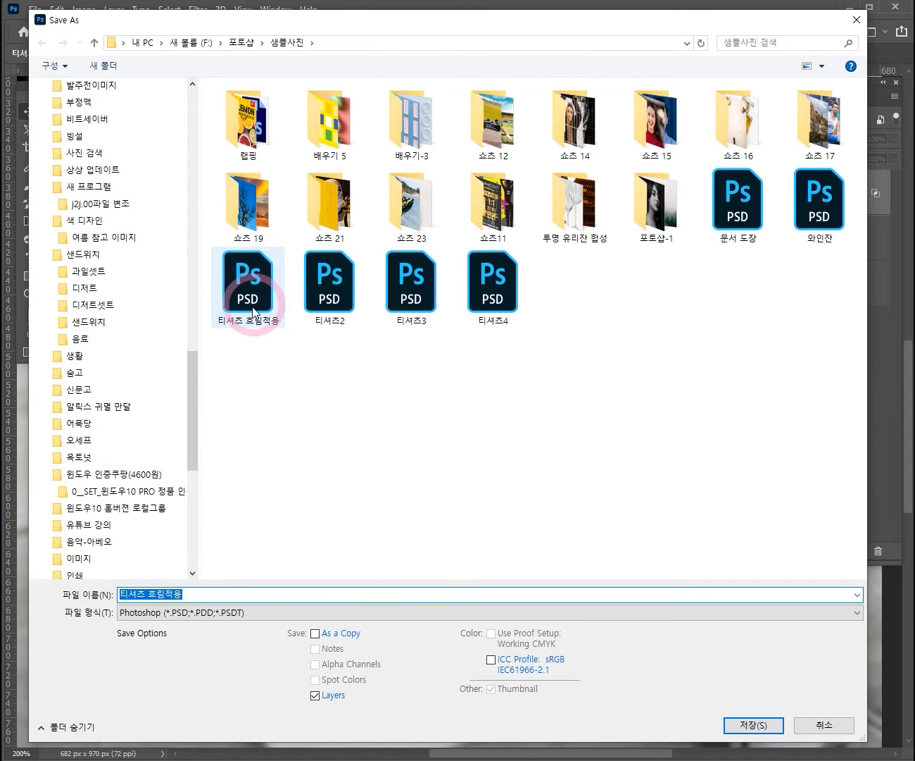
{"action": "left_click", "coordinate": [826, 725]}
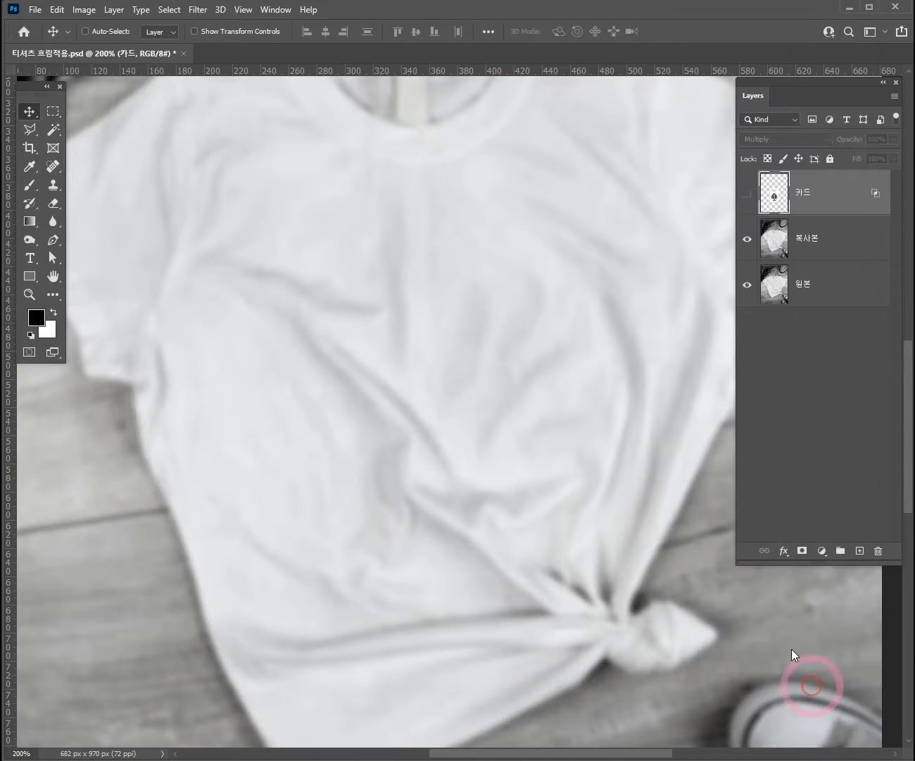
{"action": "left_click", "coordinate": [748, 193]}
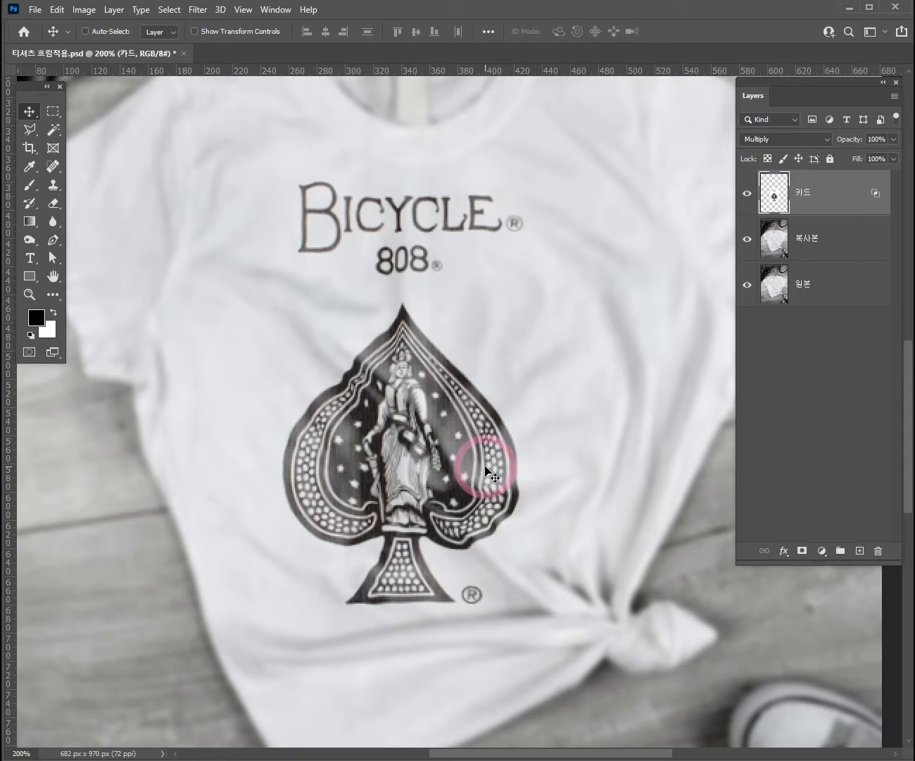
Step: Review the Displace filter's scale, displacement map and undefined-area settings for the 카드 layer without applying them
{"action": "left_click", "coordinate": [200, 14]}
{"action": "mouse_move", "coordinate": [272, 210]}
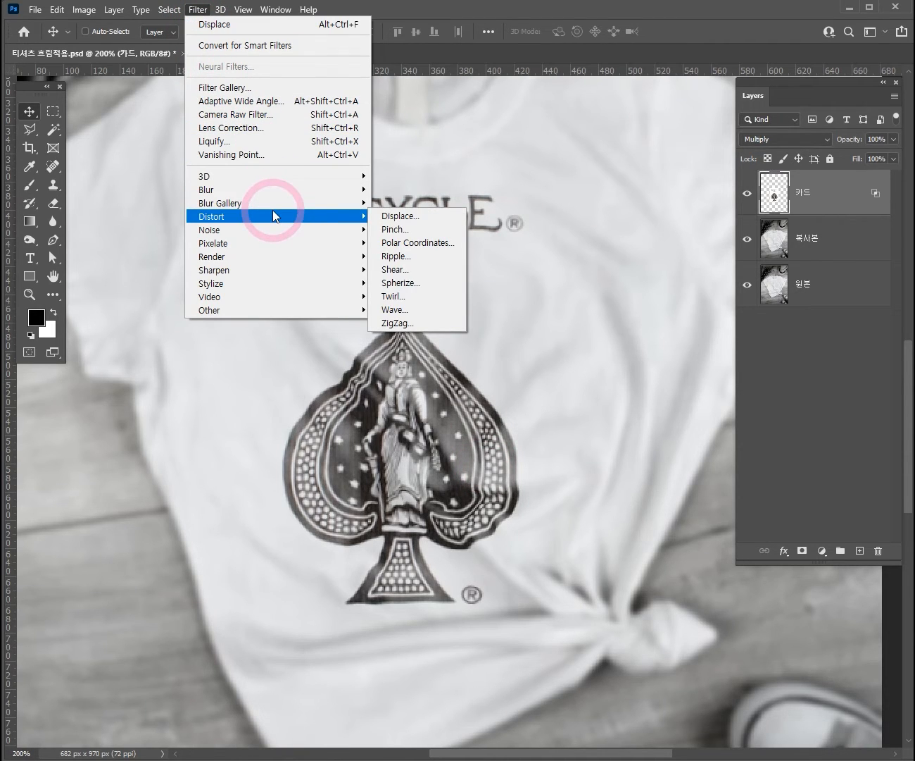
{"action": "left_click", "coordinate": [403, 216]}
{"action": "left_click_drag", "start_coordinate": [509, 288], "coordinate": [527, 191]}
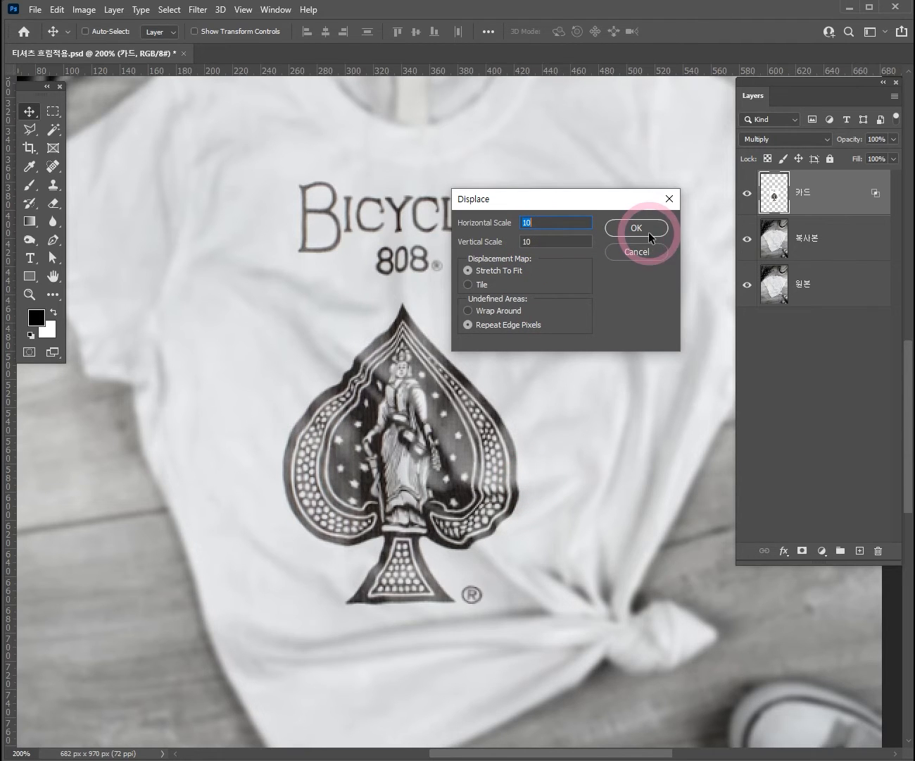
{"action": "left_click", "coordinate": [668, 201]}
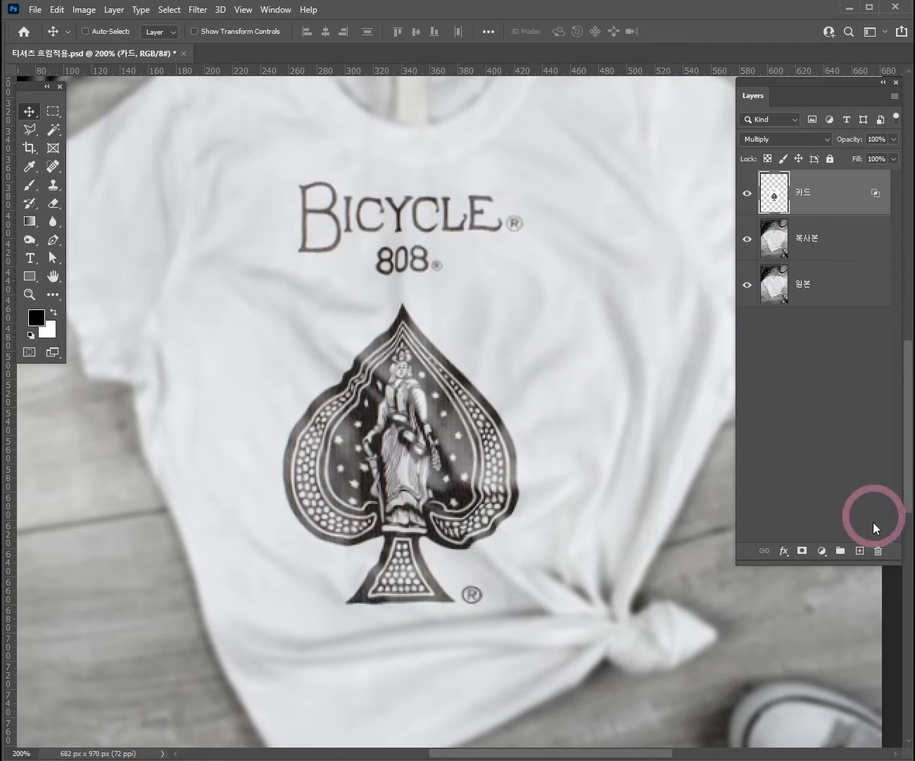
Step: Review the Blend If sliders in the 카드 layer's Blending Options without changing them
{"action": "left_click", "coordinate": [783, 550]}
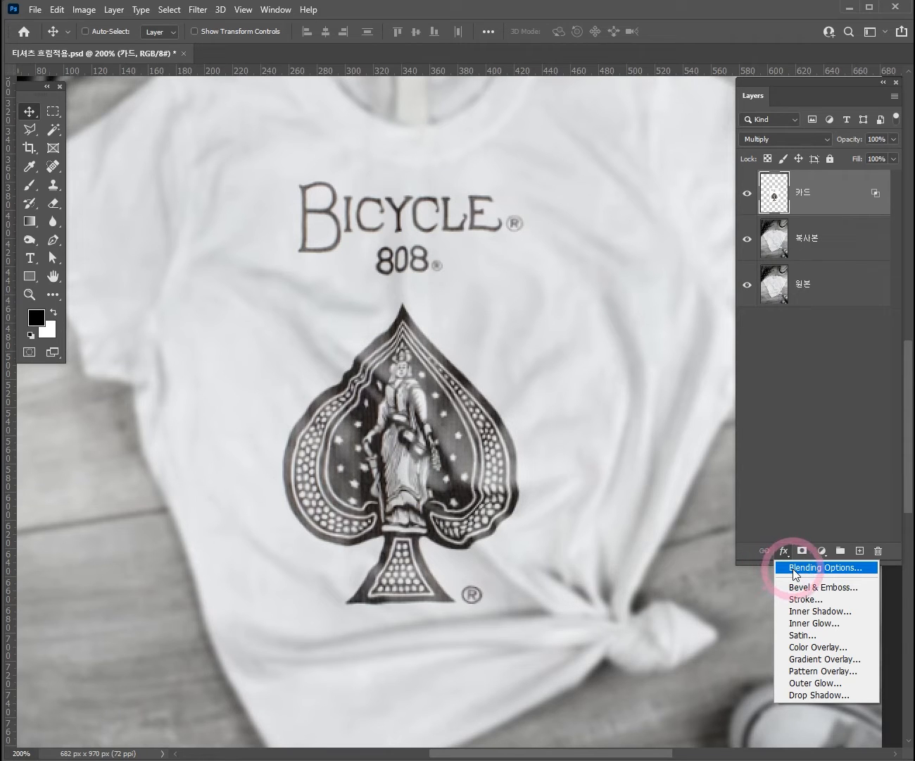
{"action": "left_click", "coordinate": [794, 569]}
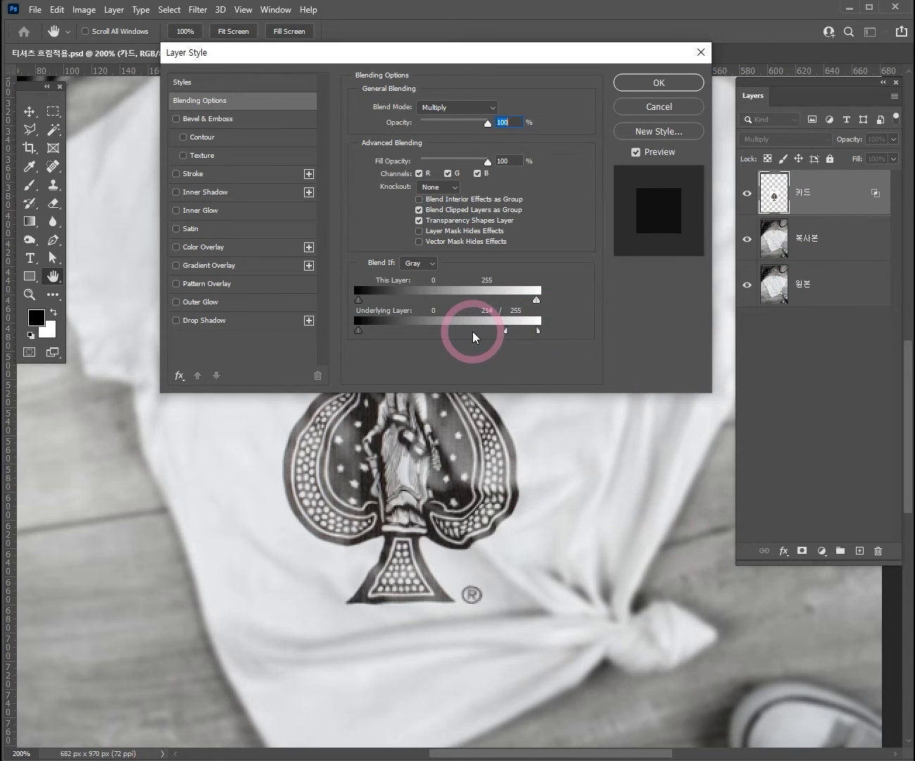
{"action": "left_click", "coordinate": [661, 82]}
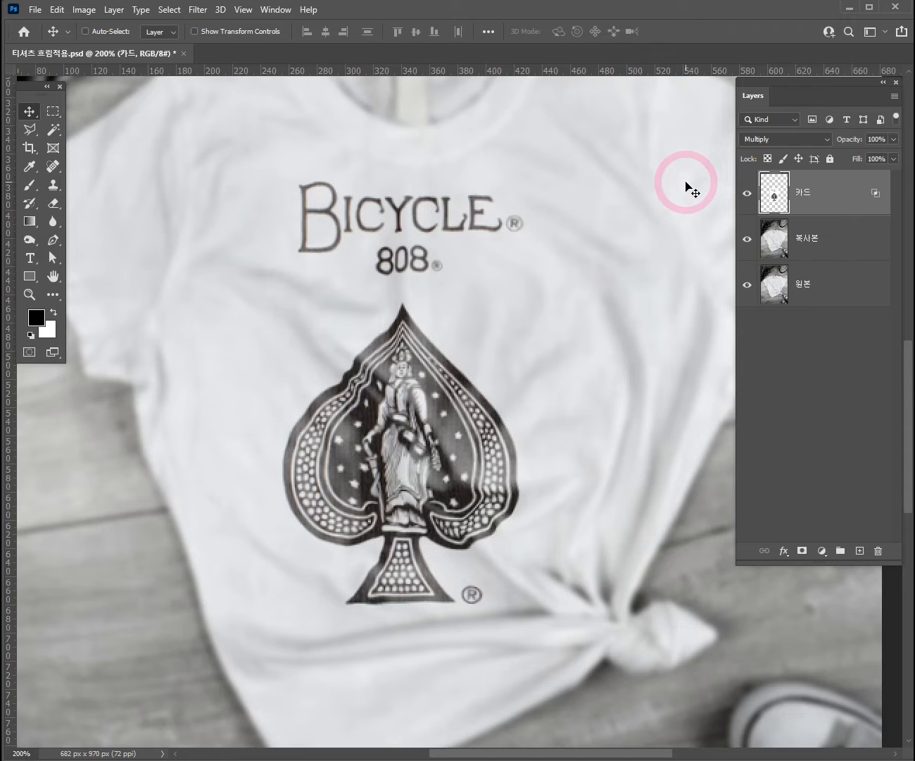
Step: Temporarily hide the 카드 layer to inspect the blurred 복사본 shirt beneath it
{"action": "left_click", "coordinate": [748, 197]}
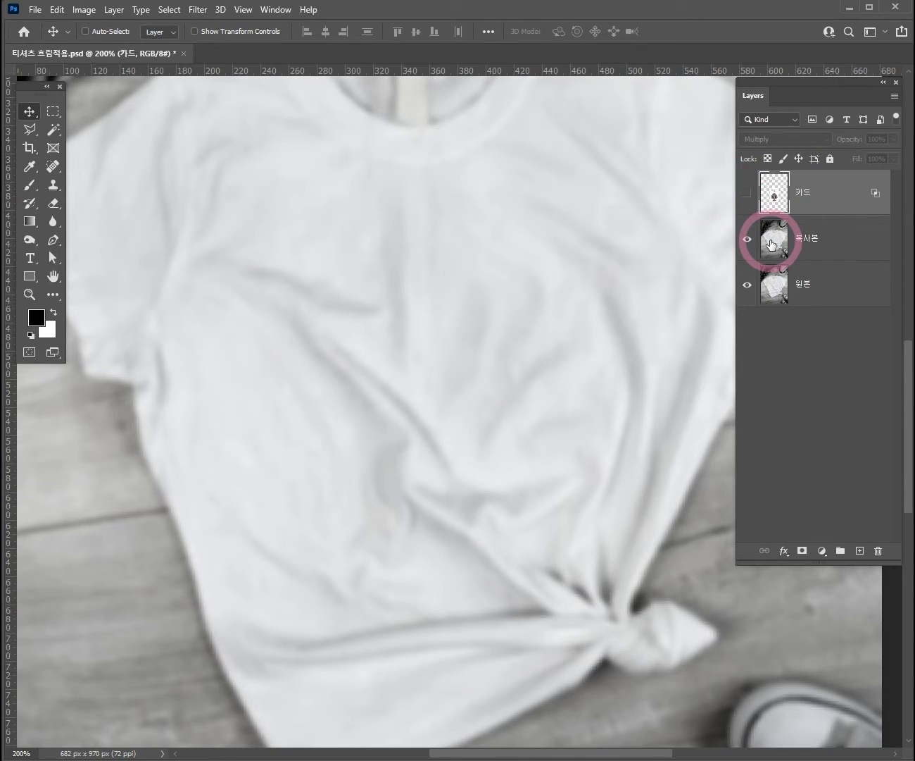
{"action": "left_click_drag", "start_coordinate": [771, 244], "coordinate": [786, 247]}
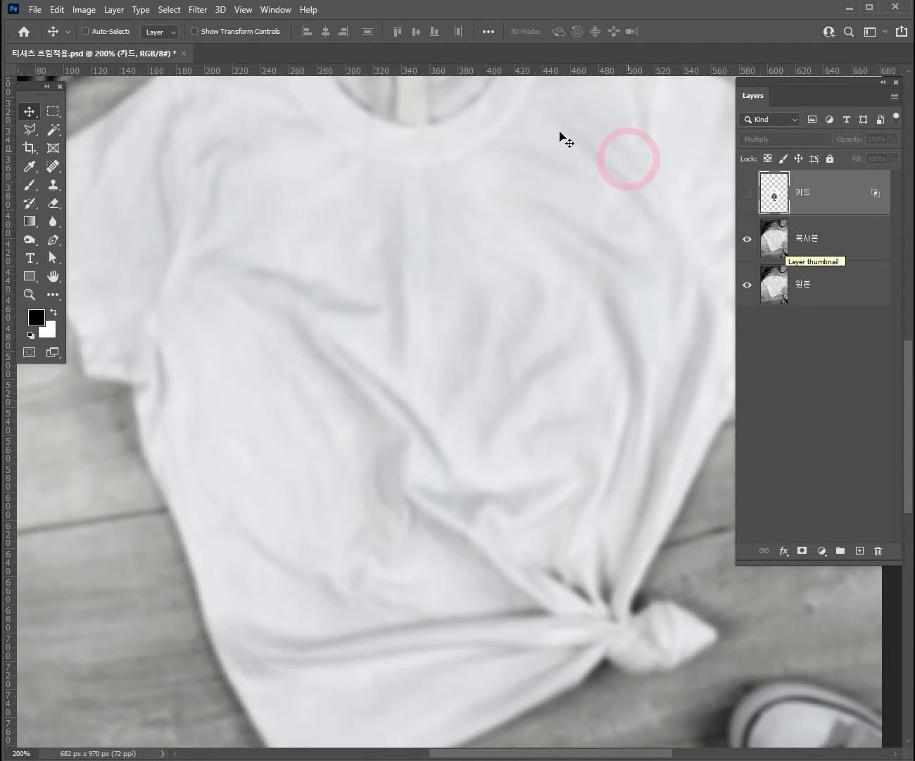
{"action": "left_click", "coordinate": [748, 194]}
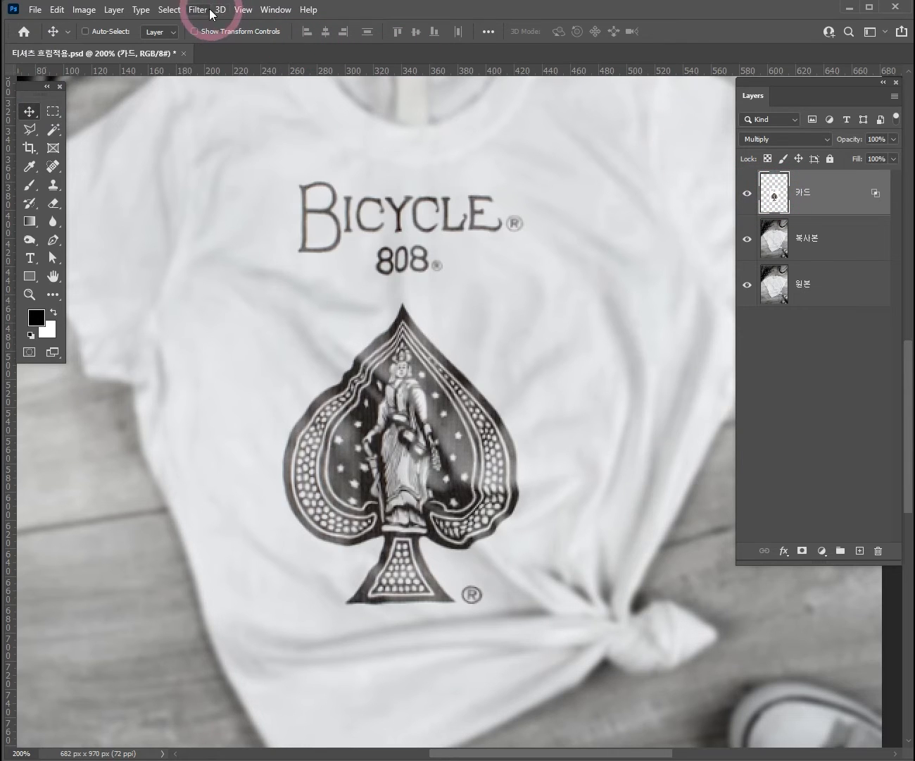
Step: Check the Displace settings and the PSD files offered as displacement maps, cancelling without choosing a map
{"action": "left_click", "coordinate": [199, 11]}
{"action": "mouse_move", "coordinate": [298, 221]}
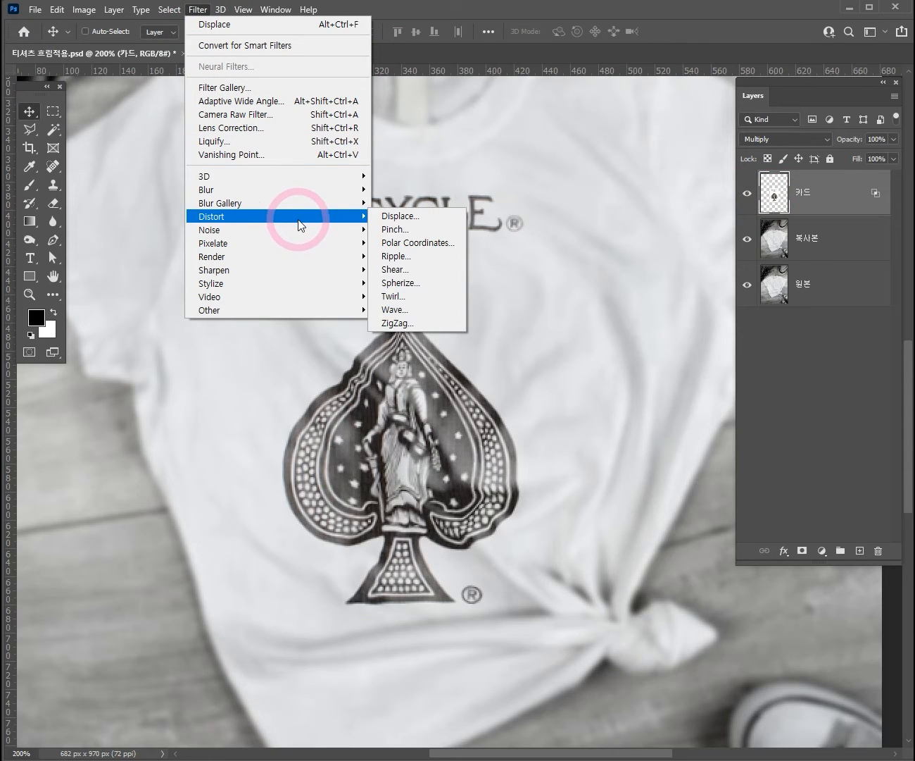
{"action": "left_click", "coordinate": [385, 216]}
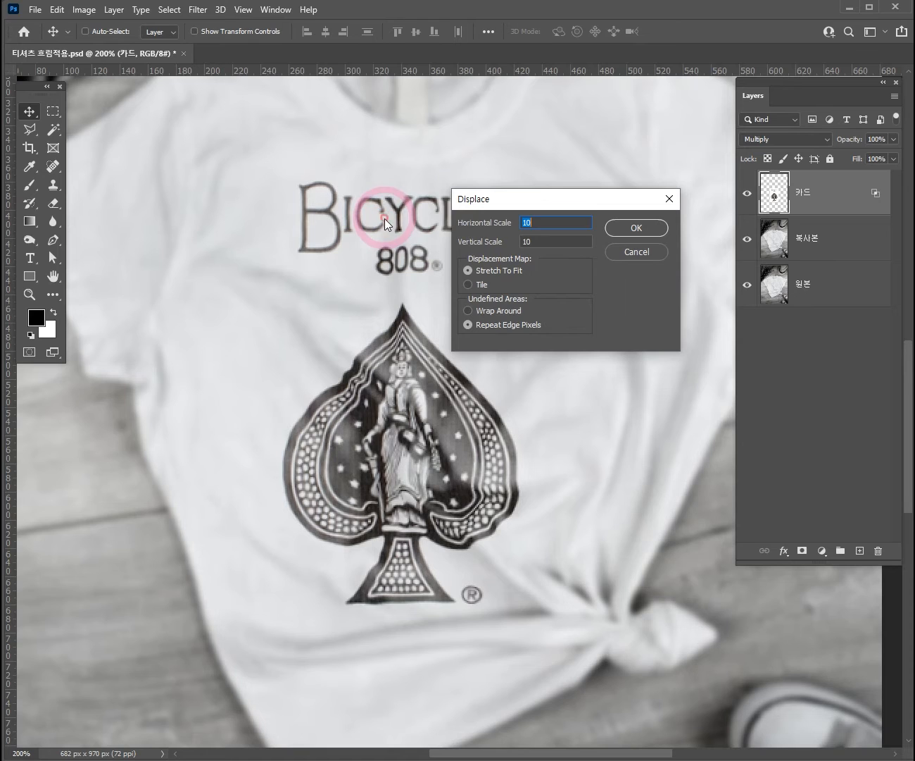
{"action": "left_click", "coordinate": [640, 231]}
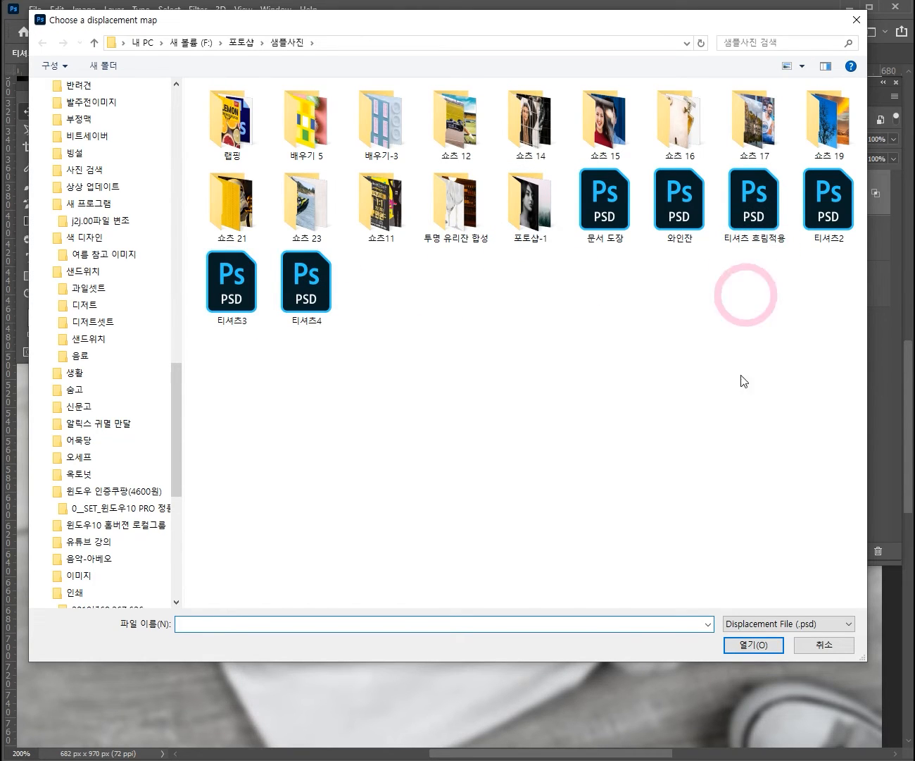
{"action": "left_click", "coordinate": [809, 648]}
{"action": "left_click", "coordinate": [414, 470]}
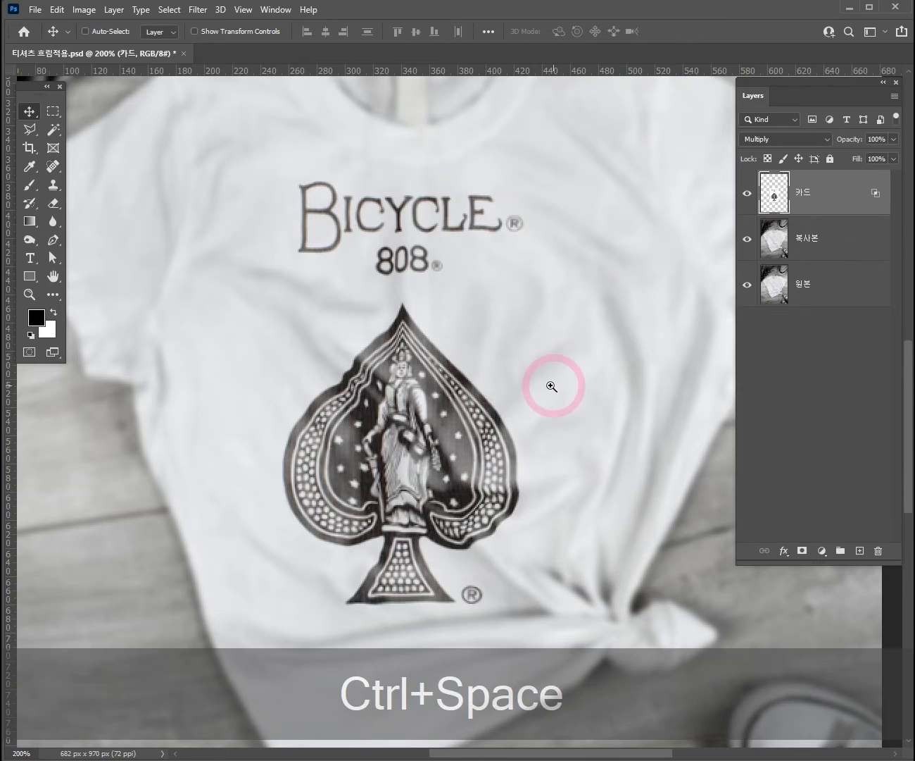
Step: Compare the print over the blurred 복사본 layer and over the sharp 원본 photo by toggling 복사본's visibility
{"action": "left_click", "coordinate": [506, 384], "text": "ctrl+alt"}
{"action": "left_click", "coordinate": [562, 415], "text": "ctrl"}
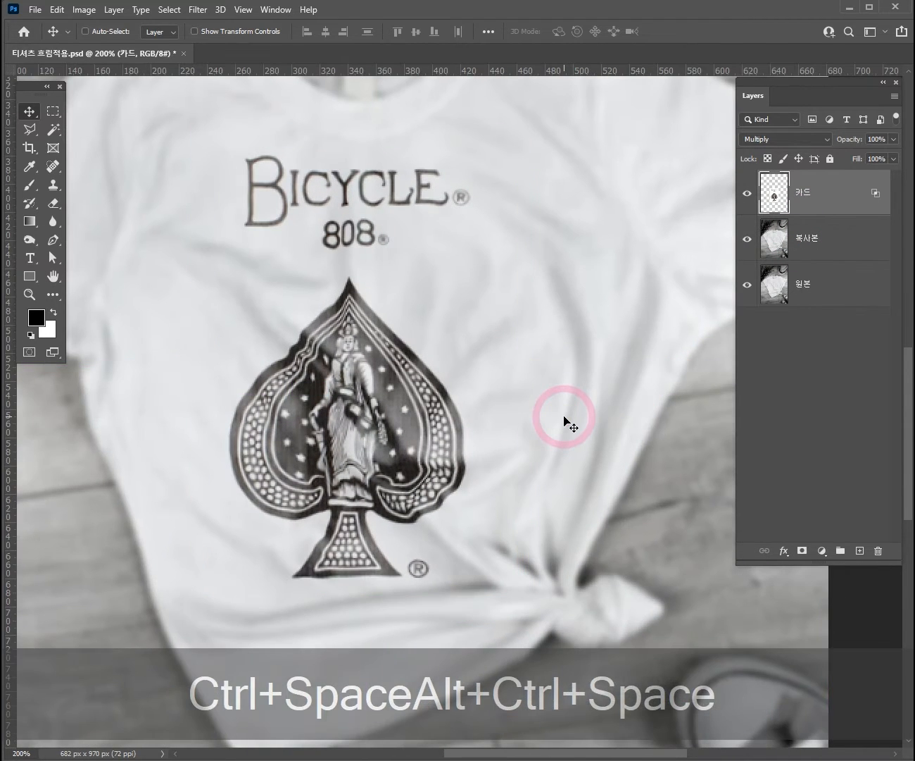
{"action": "left_click_drag", "start_coordinate": [509, 346], "coordinate": [578, 399]}
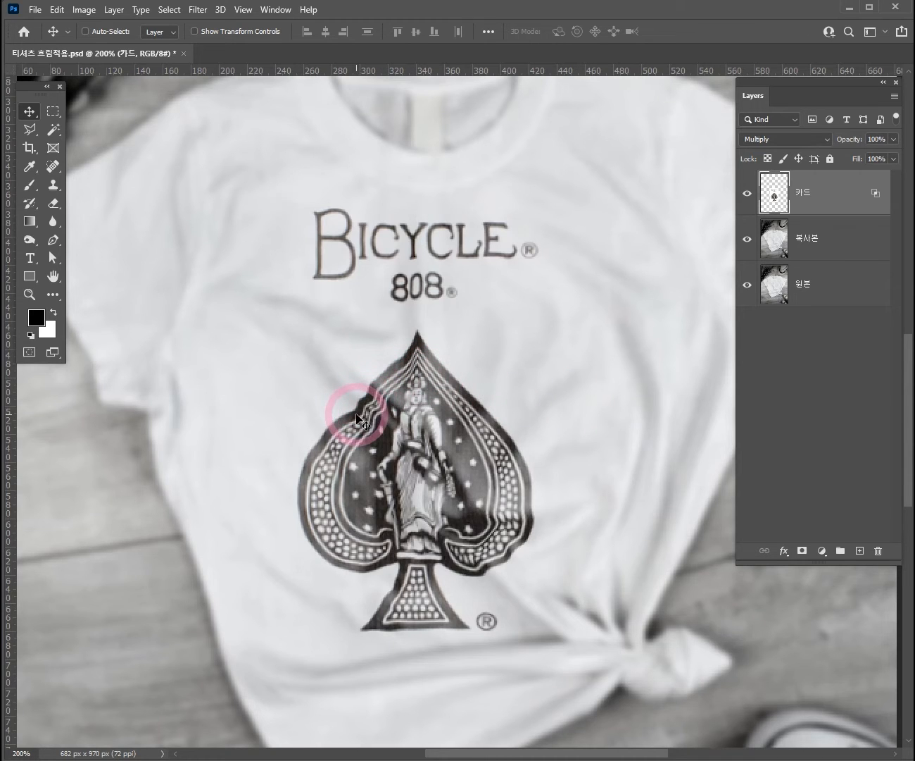
{"action": "left_click", "coordinate": [747, 240]}
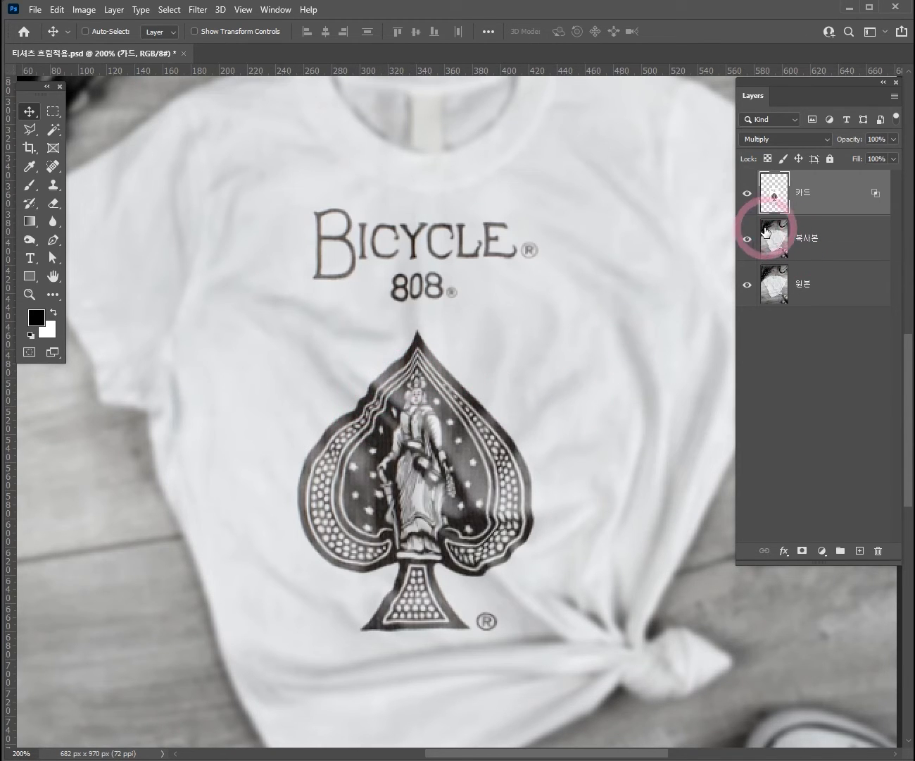
{"action": "left_click", "coordinate": [748, 241]}
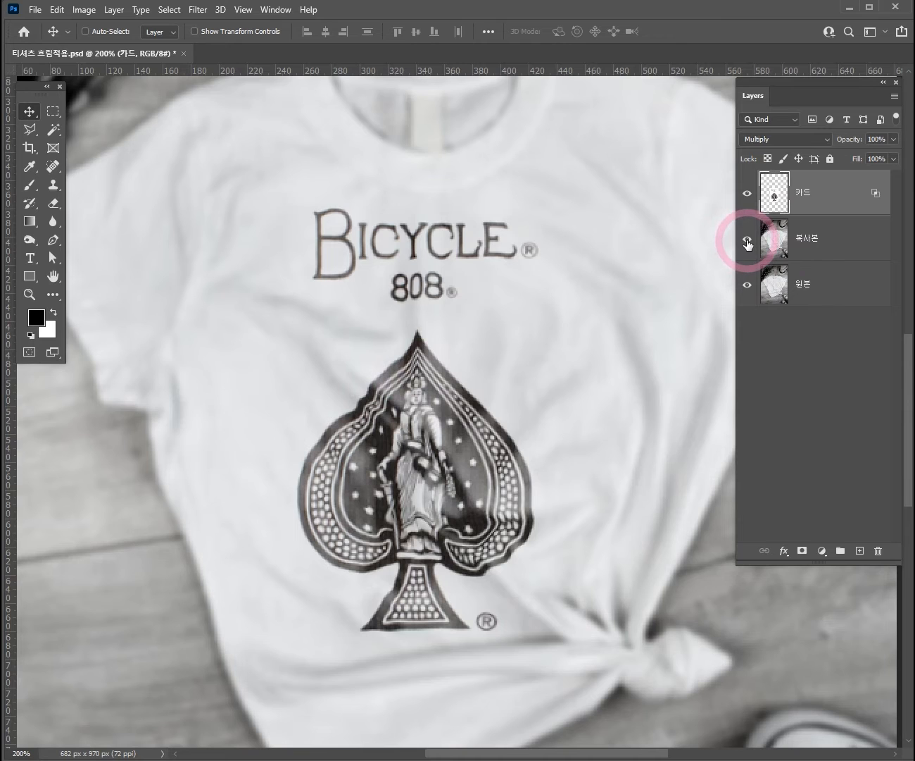
{"action": "left_click", "coordinate": [748, 241]}
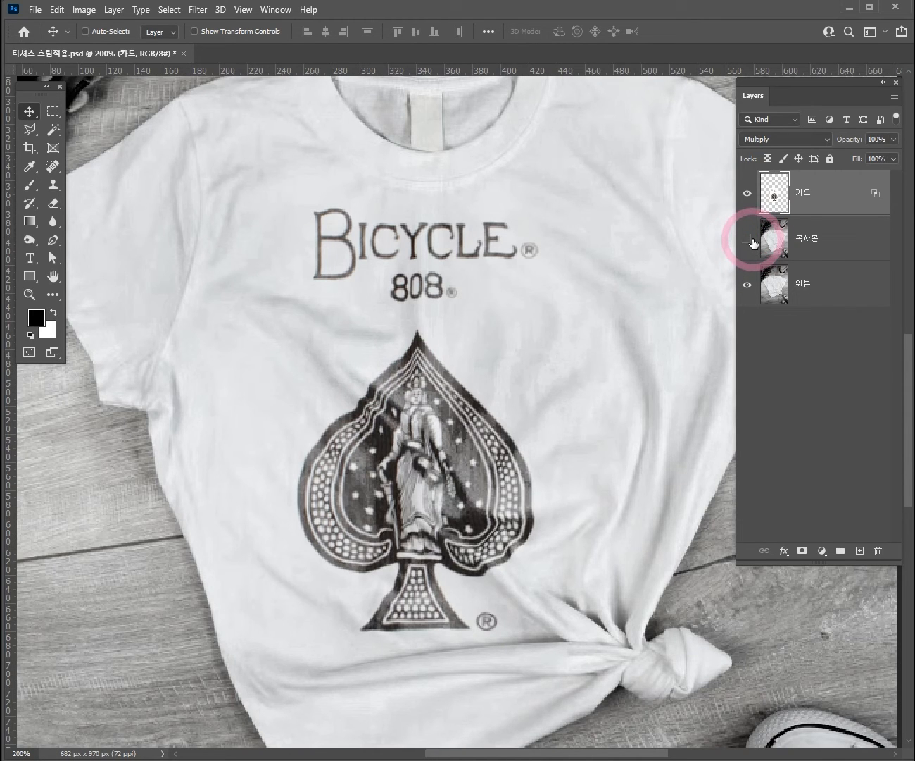
{"action": "left_click_drag", "start_coordinate": [497, 390], "coordinate": [491, 449]}
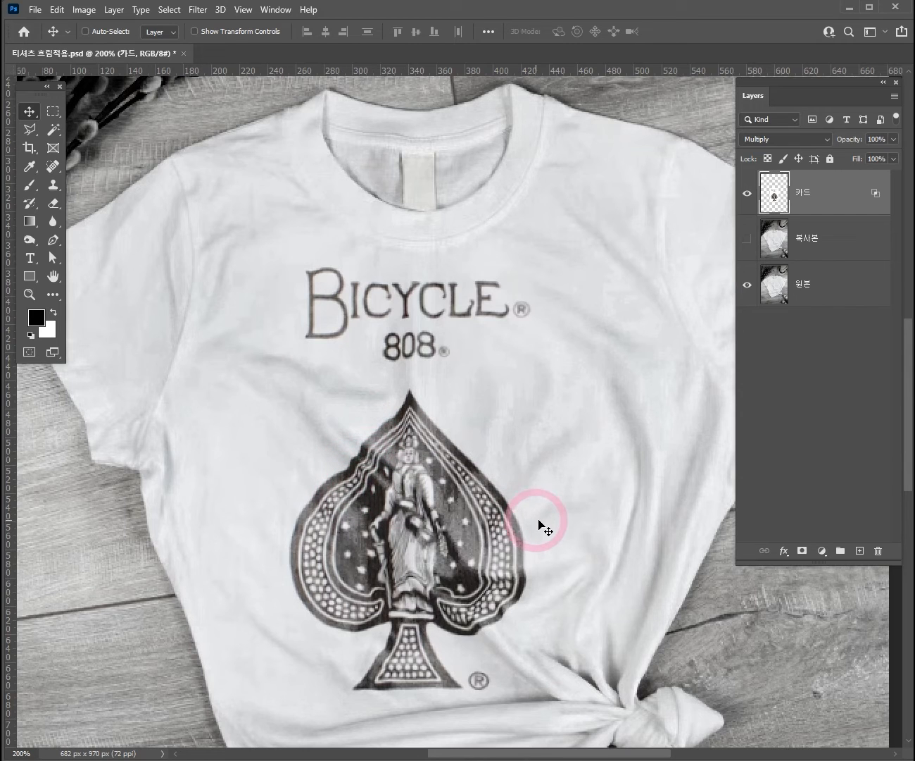
{"action": "left_click_drag", "start_coordinate": [542, 519], "coordinate": [518, 446]}
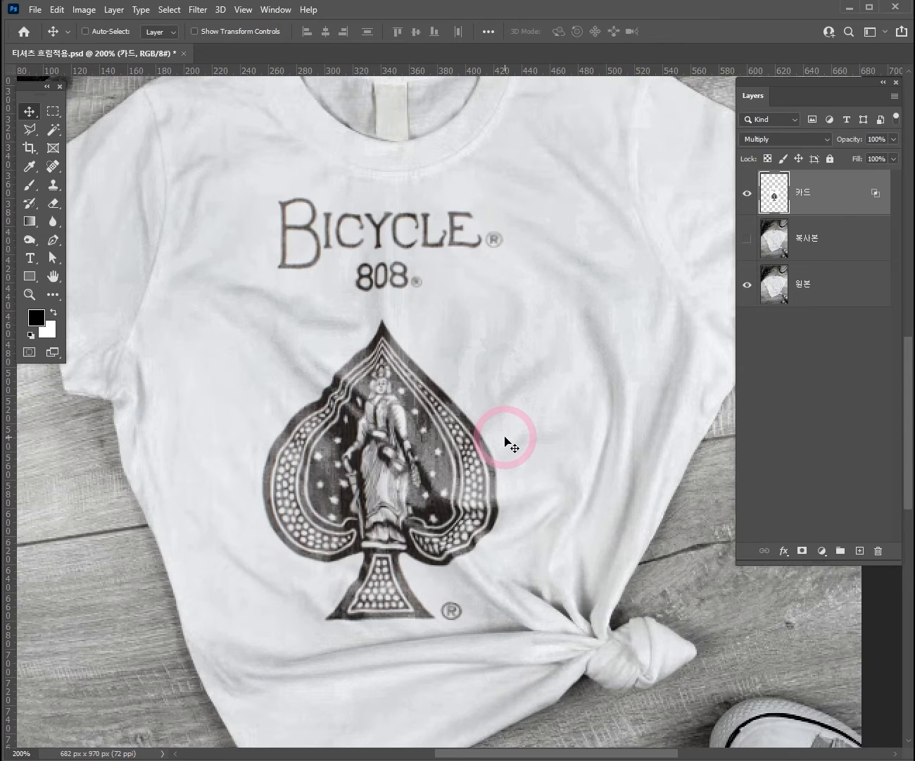
Step: Hide the 카드 layer, select the 원본 layer and examine the bare shirt's folds at different magnifications
{"action": "left_click", "coordinate": [747, 192]}
{"action": "left_click", "coordinate": [780, 293]}
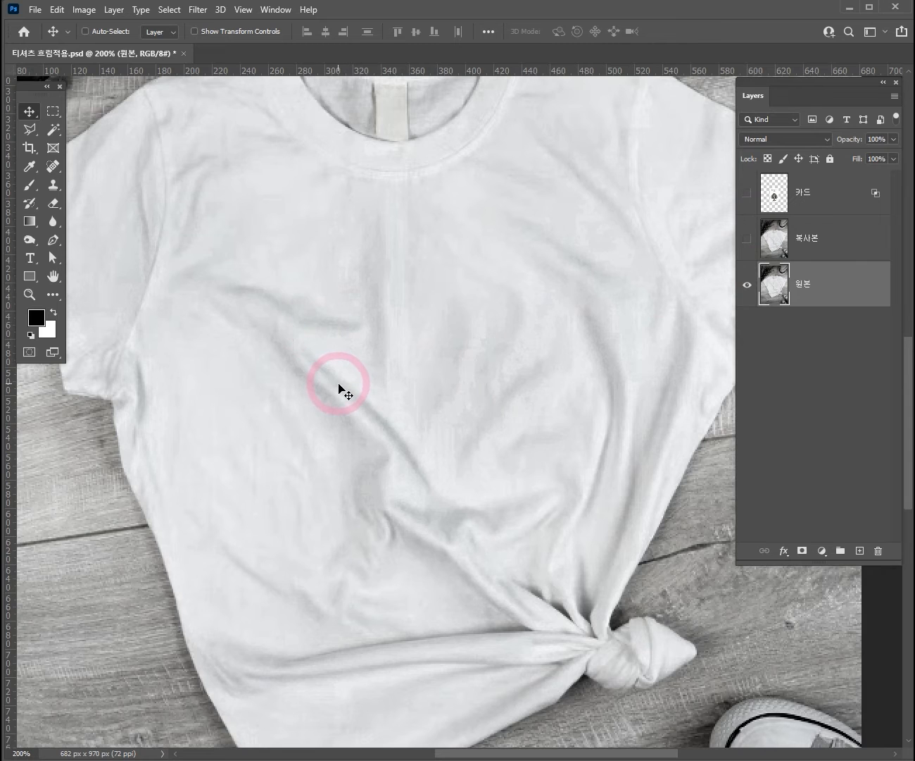
{"action": "key", "text": "ctrl+alt+0"}
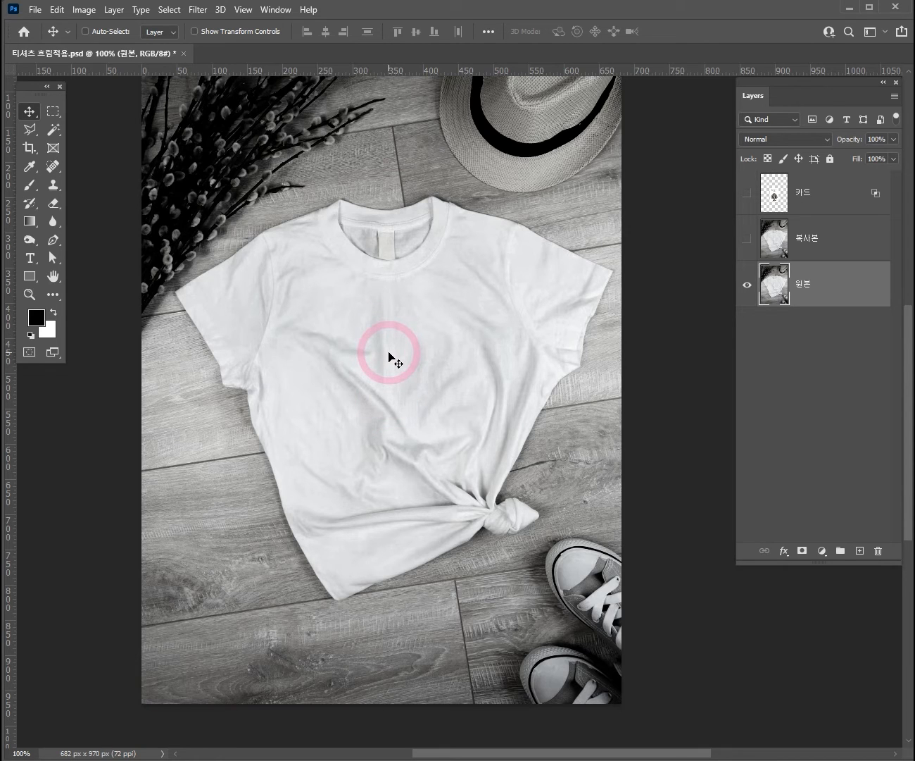
{"action": "key", "text": "ctrl+space"}
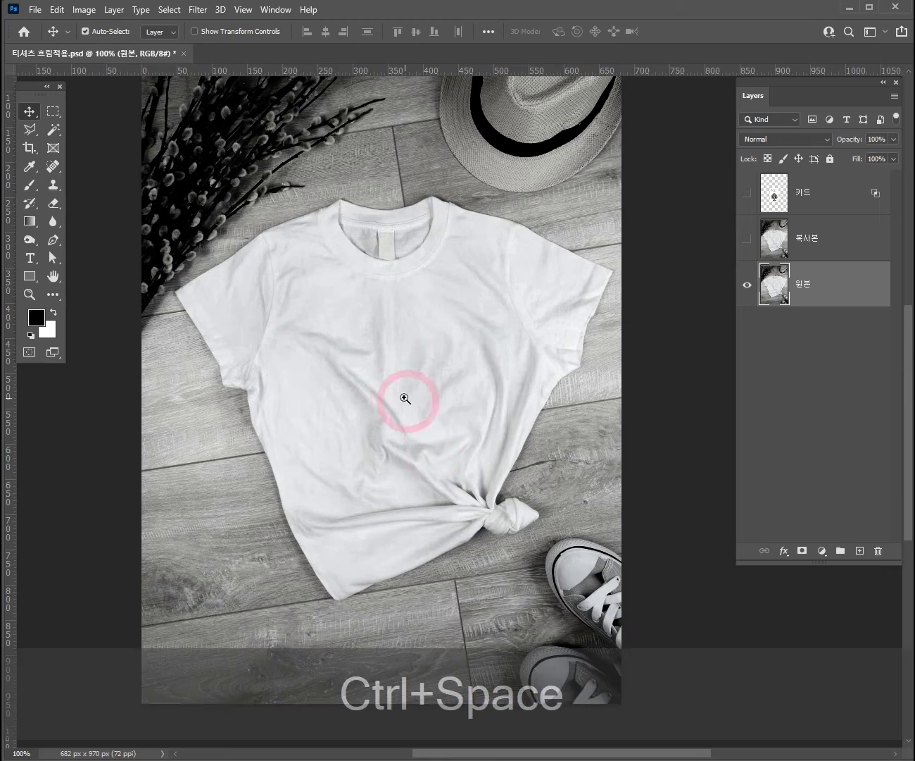
{"action": "left_click", "coordinate": [404, 394]}
{"action": "key", "text": "ctrl+space"}
{"action": "left_click", "coordinate": [415, 425], "text": "ctrl+alt"}
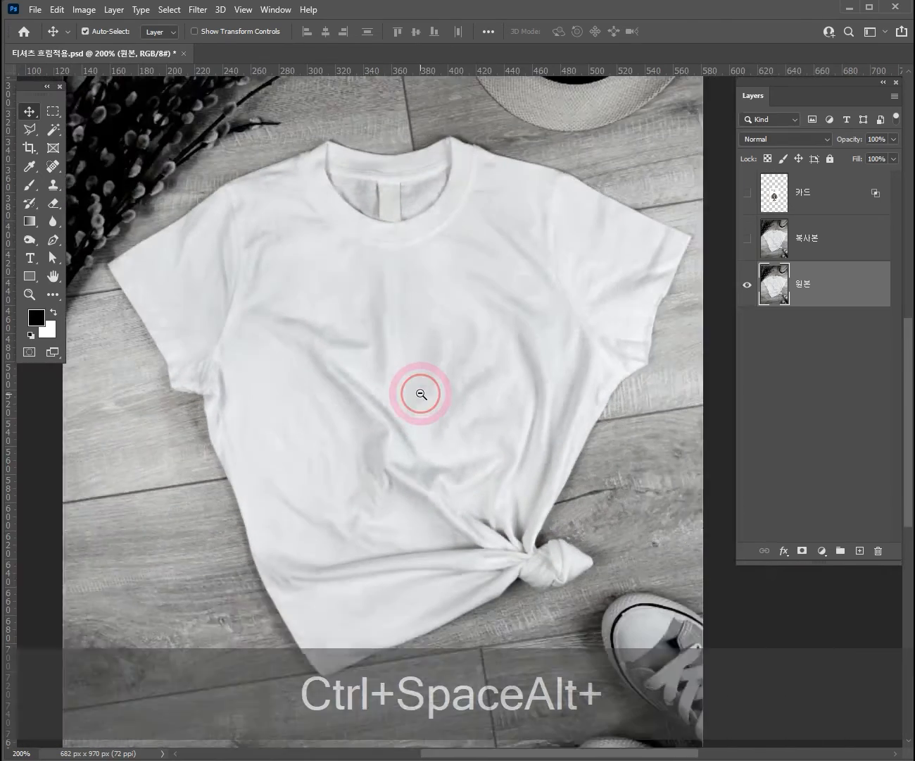
{"action": "left_click", "coordinate": [420, 395], "text": "ctrl"}
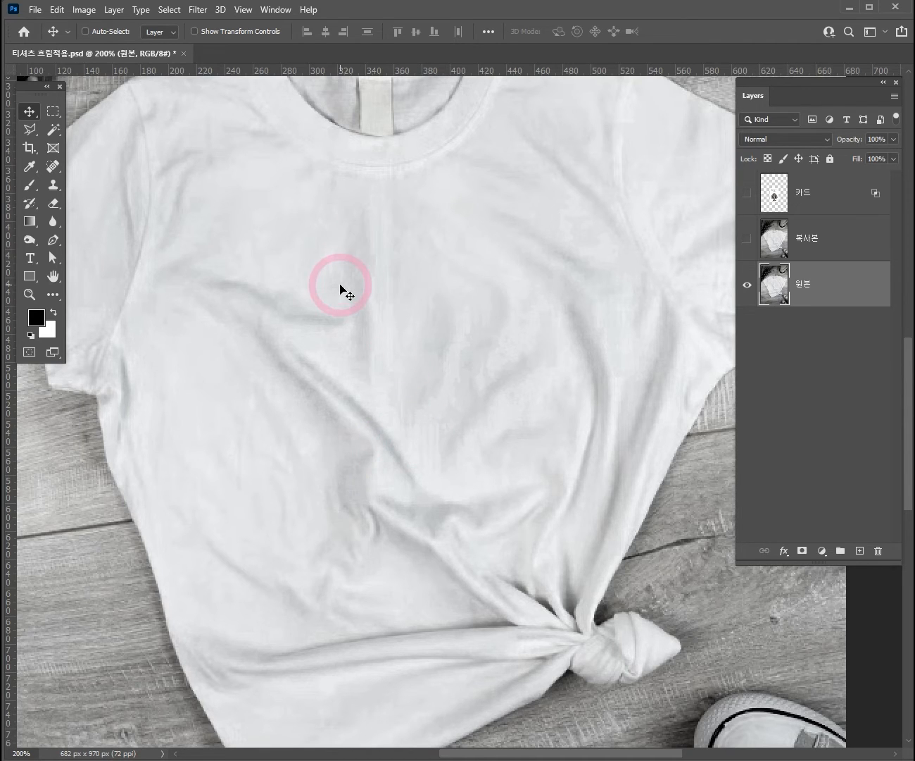
{"action": "scroll", "coordinate": [410, 416], "scroll_direction": "down", "scroll_amount": 1}
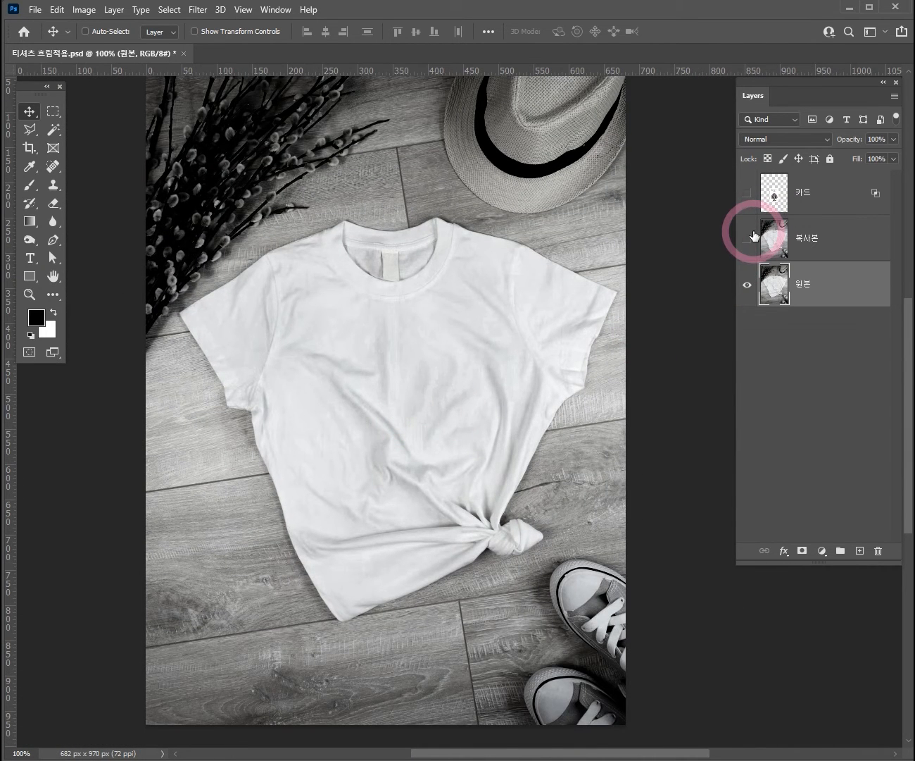
Step: Show the 복사본 and 카드 layers again and examine the warped spade print up close
{"action": "left_click", "coordinate": [749, 241]}
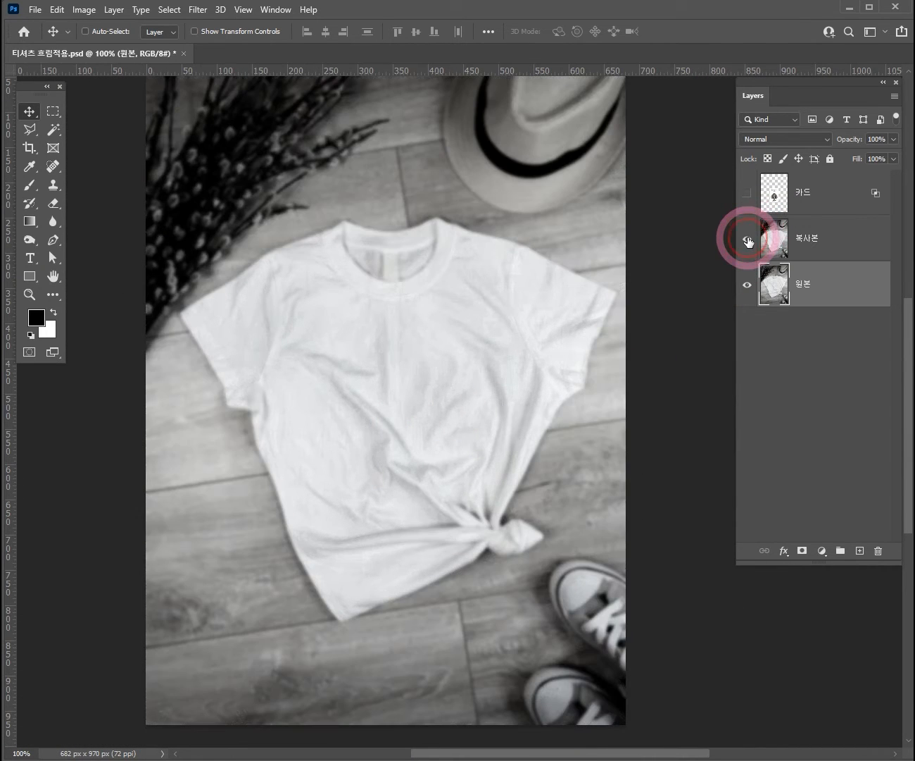
{"action": "left_click", "coordinate": [747, 194]}
{"action": "key", "text": "ctrl+space"}
{"action": "left_click", "coordinate": [379, 411]}
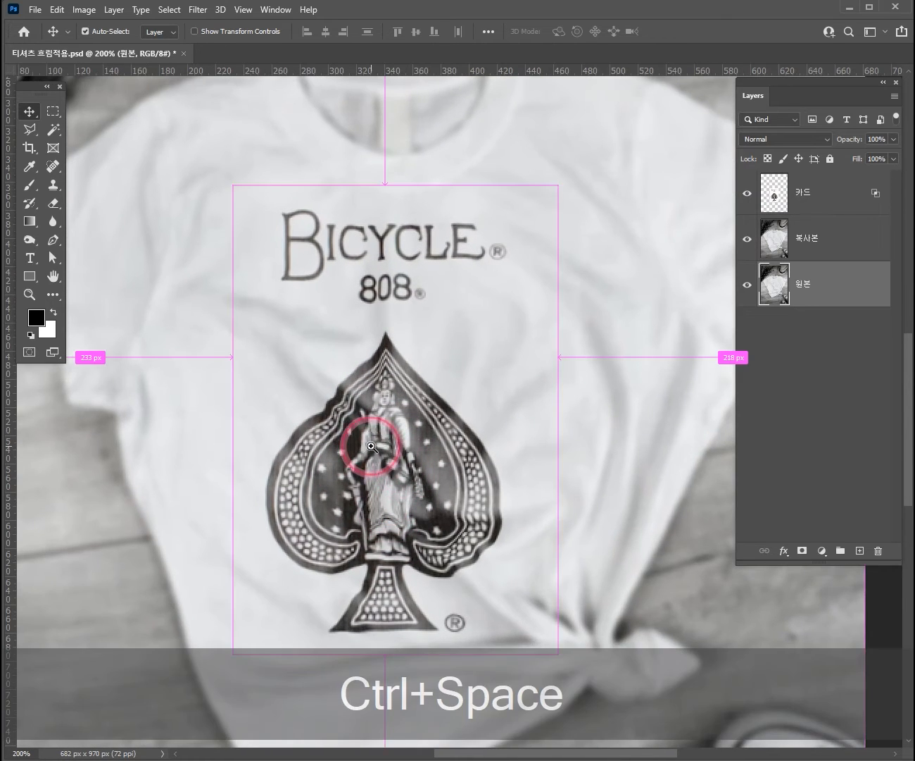
{"action": "left_click", "coordinate": [357, 355]}
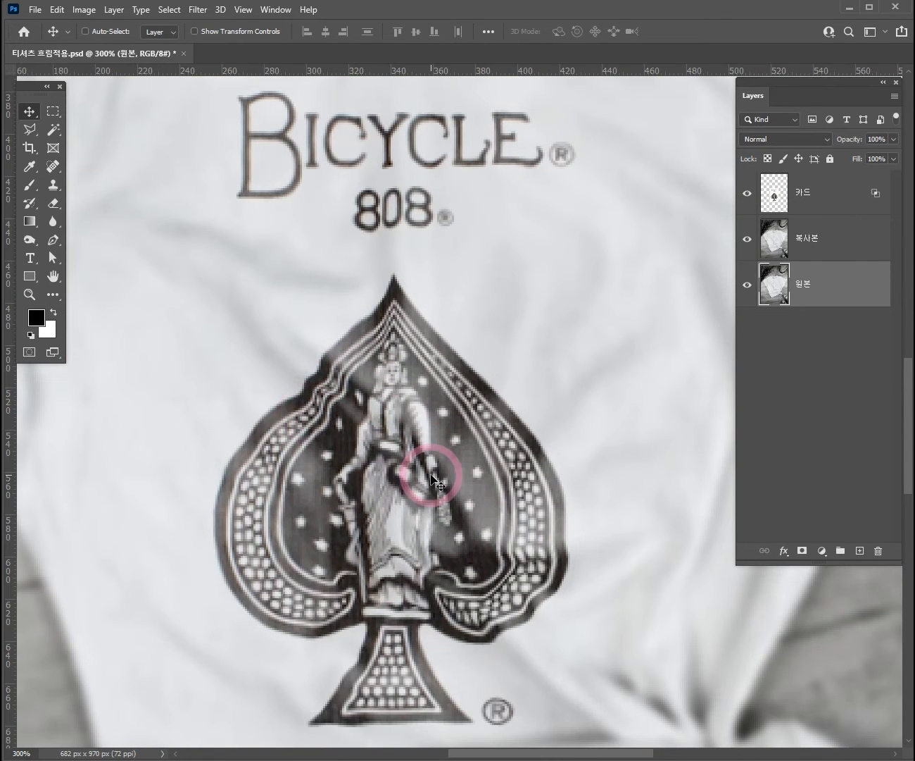
{"action": "left_click", "coordinate": [524, 386], "text": "ctrl+alt"}
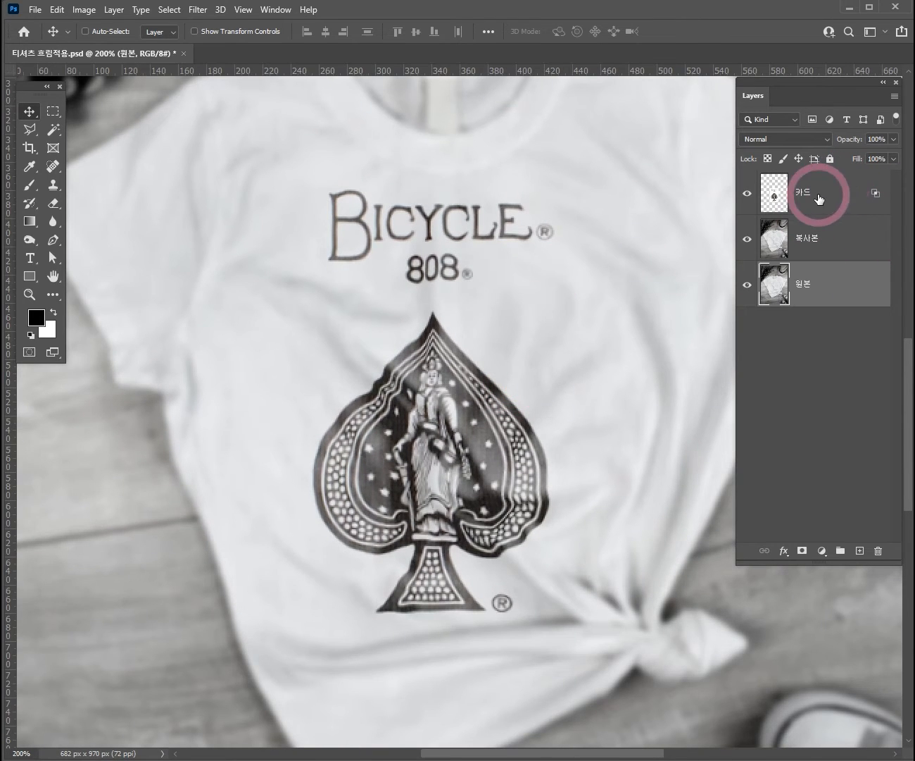
Step: Delete the 카드 layer from the shirt document
{"action": "left_click", "coordinate": [823, 202]}
{"action": "left_click_drag", "start_coordinate": [823, 202], "coordinate": [880, 553]}
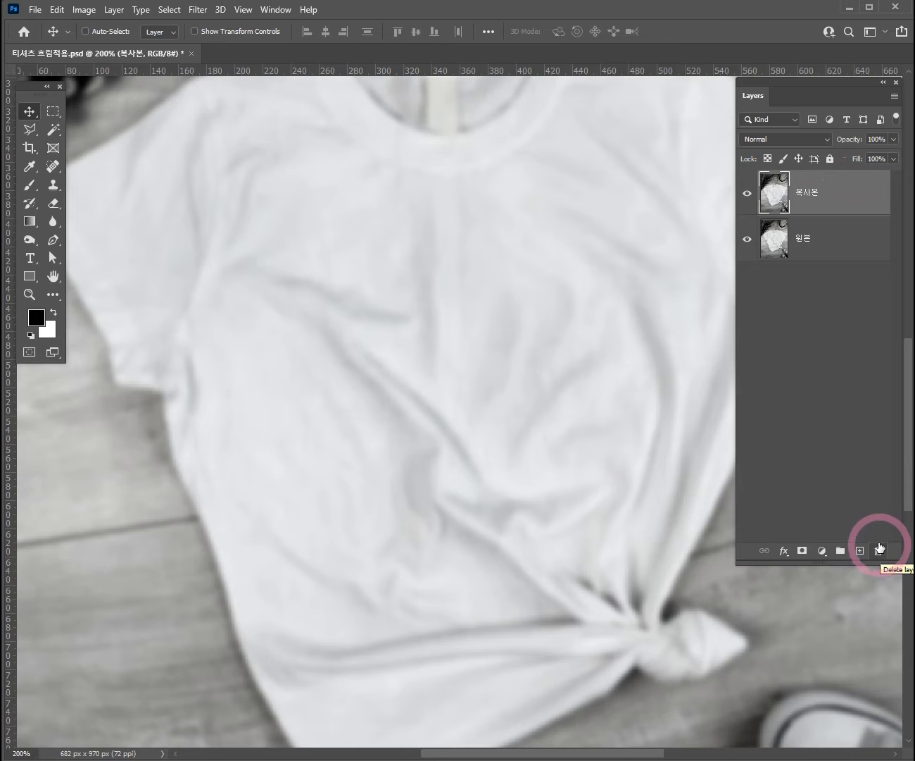
{"action": "left_click", "coordinate": [590, 337], "text": "ctrl+alt"}
{"action": "left_click_drag", "start_coordinate": [590, 337], "coordinate": [450, 376]}
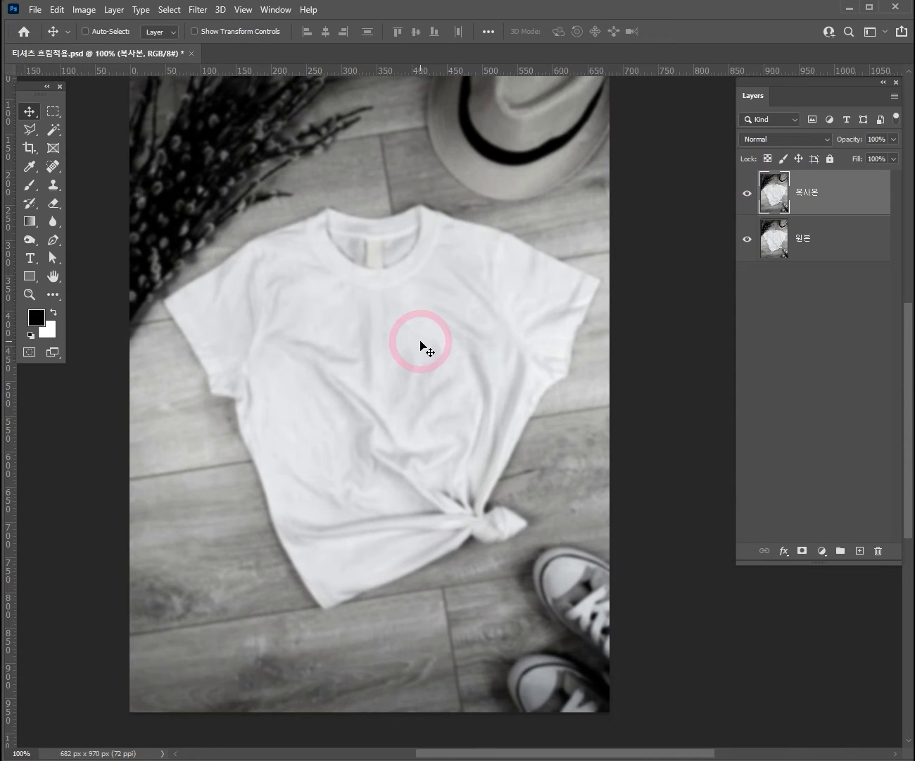
Step: Copy the selected spade artwork from 카드.jpg into the shirt document as a new layer and minimize the card image window
{"action": "left_click", "coordinate": [276, 10]}
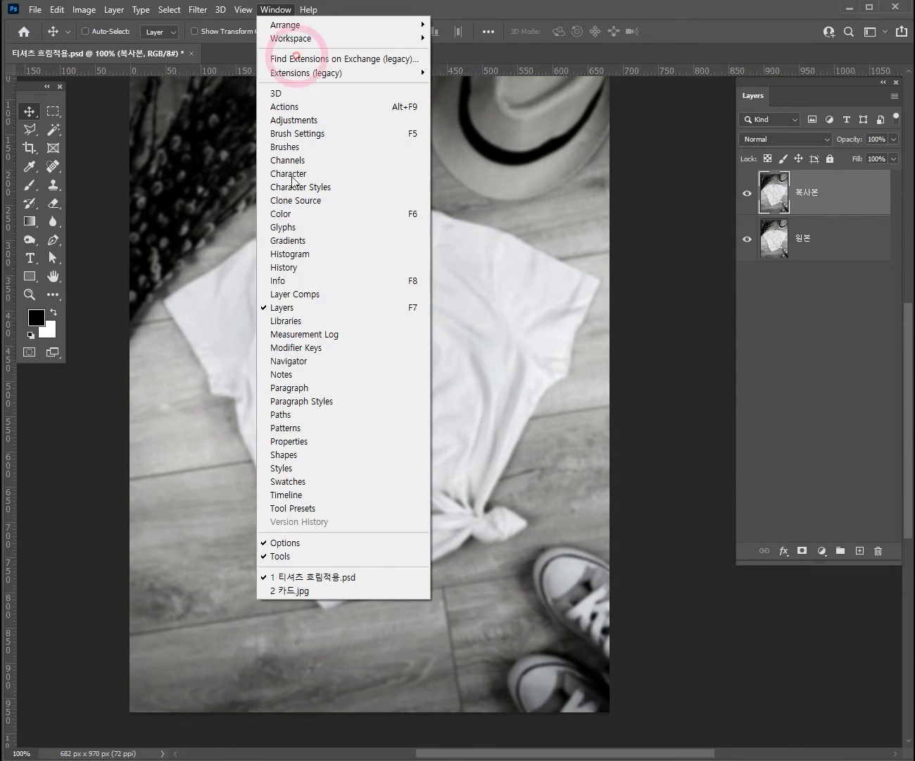
{"action": "left_click", "coordinate": [291, 591]}
{"action": "left_click", "coordinate": [31, 112]}
{"action": "left_click_drag", "start_coordinate": [296, 385], "coordinate": [525, 146]}
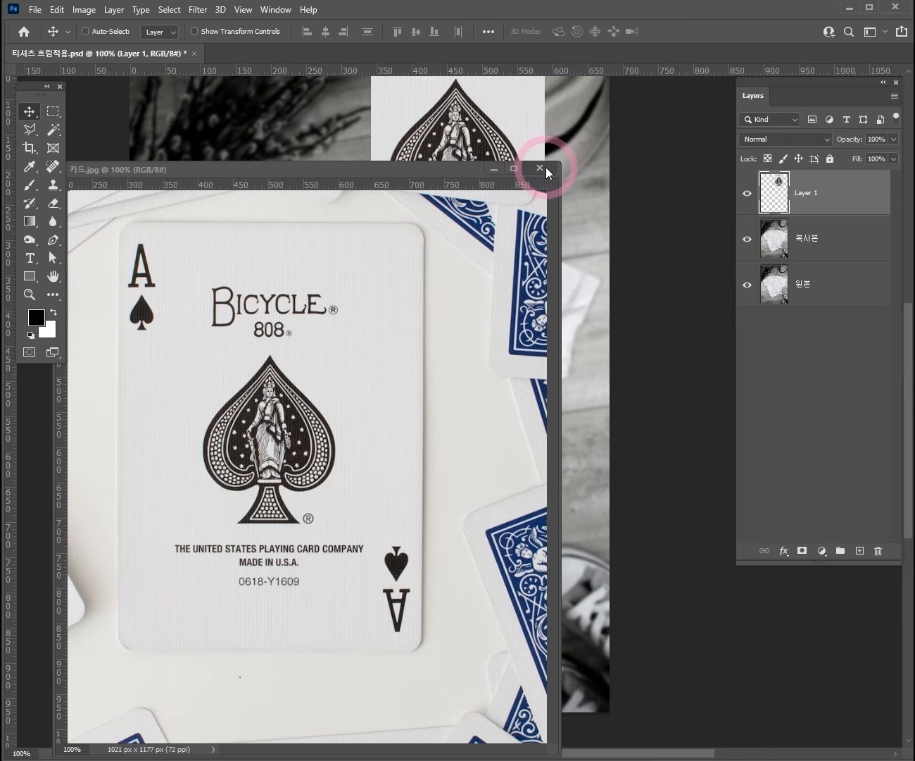
{"action": "left_click", "coordinate": [491, 169]}
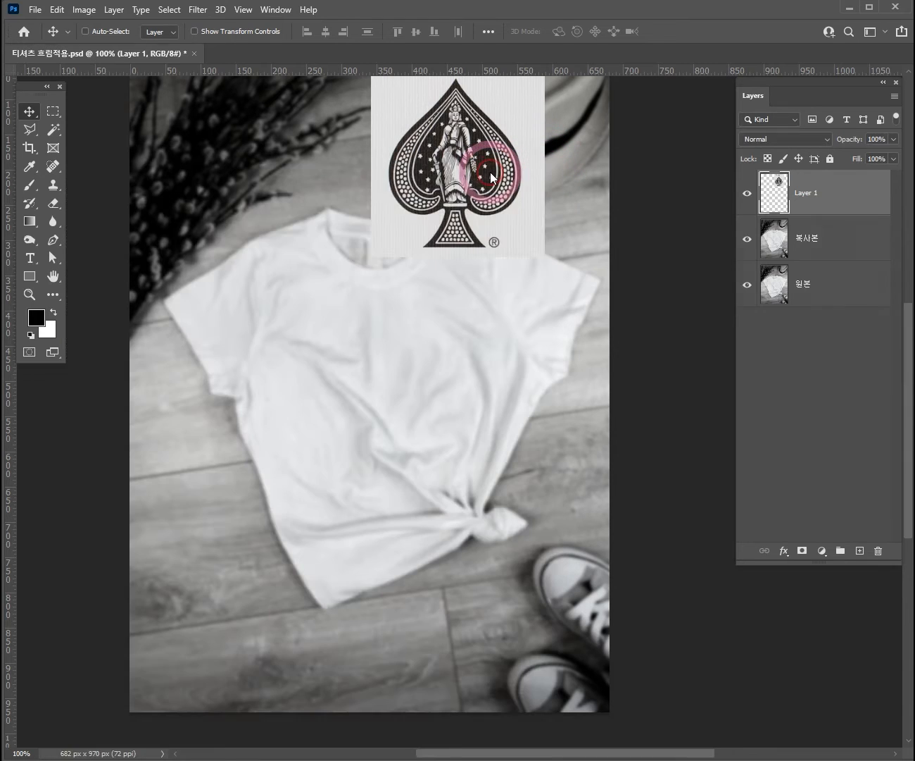
Step: Move the Bicycle spade artwork onto the middle of the shirt's front and scale it proportionally to about 81%
{"action": "left_click_drag", "start_coordinate": [492, 175], "coordinate": [426, 403]}
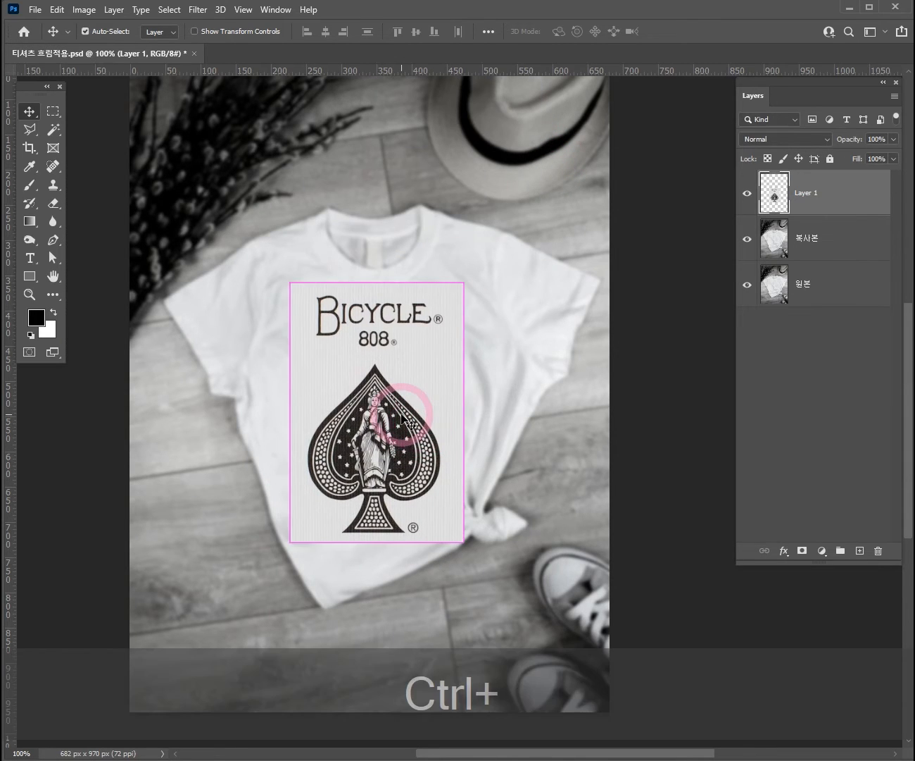
{"action": "key", "text": "ctrl+t"}
{"action": "left_click_drag", "start_coordinate": [467, 286], "coordinate": [448, 310]}
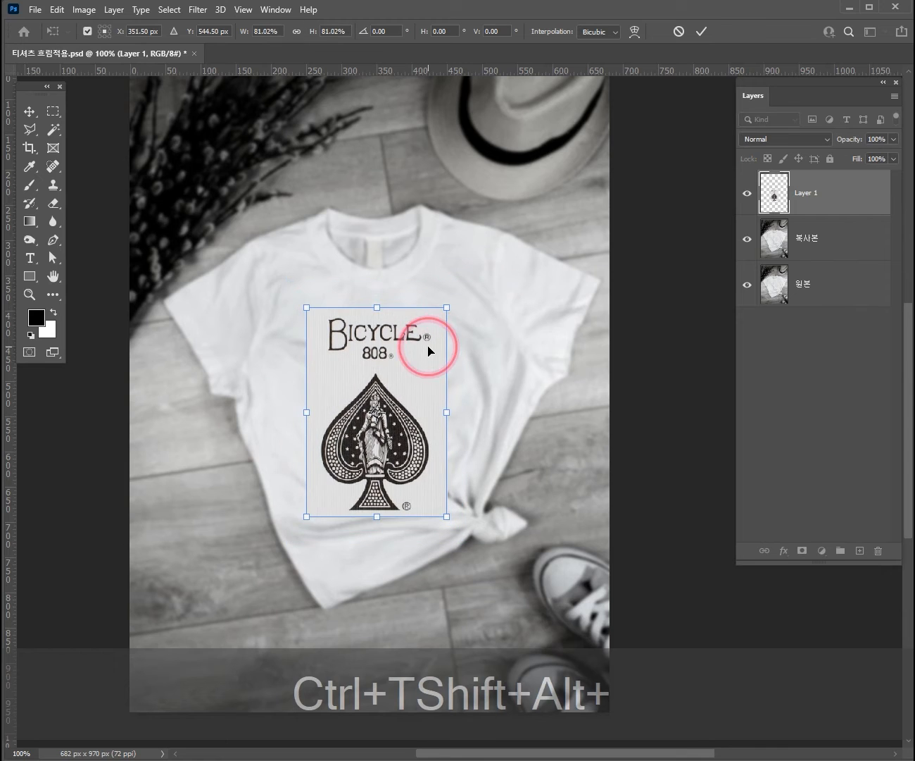
{"action": "double_click", "coordinate": [419, 389]}
Step: Set Layer 1 to Multiply and use Levels to brighten its highlights until the card's grey background blends into the shirt
{"action": "left_click", "coordinate": [405, 463], "text": "ctrl+space"}
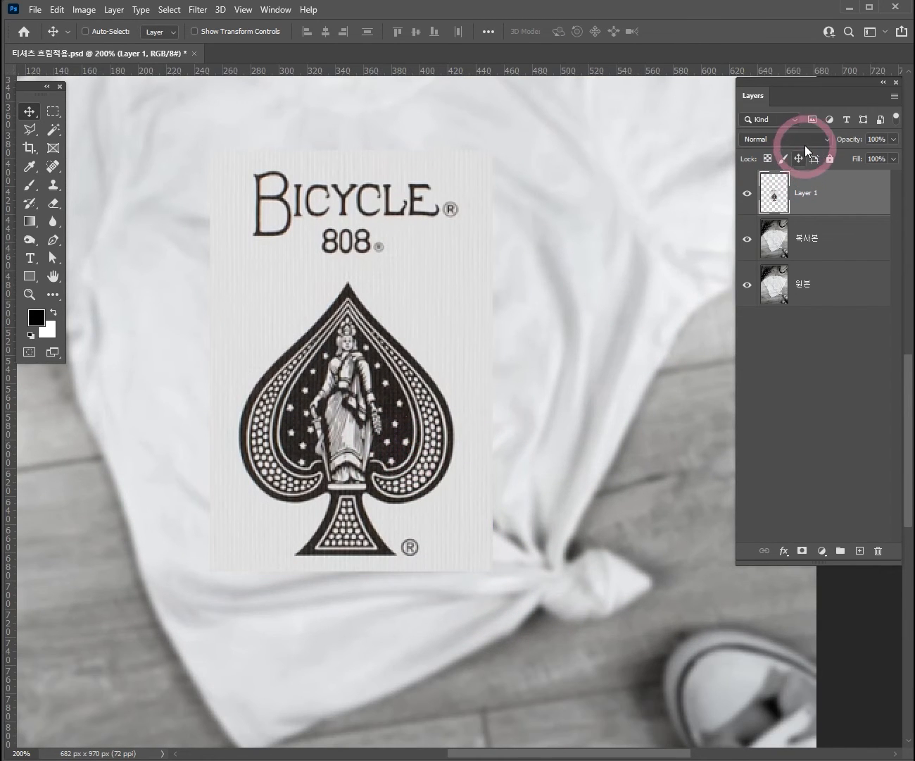
{"action": "left_click", "coordinate": [804, 142]}
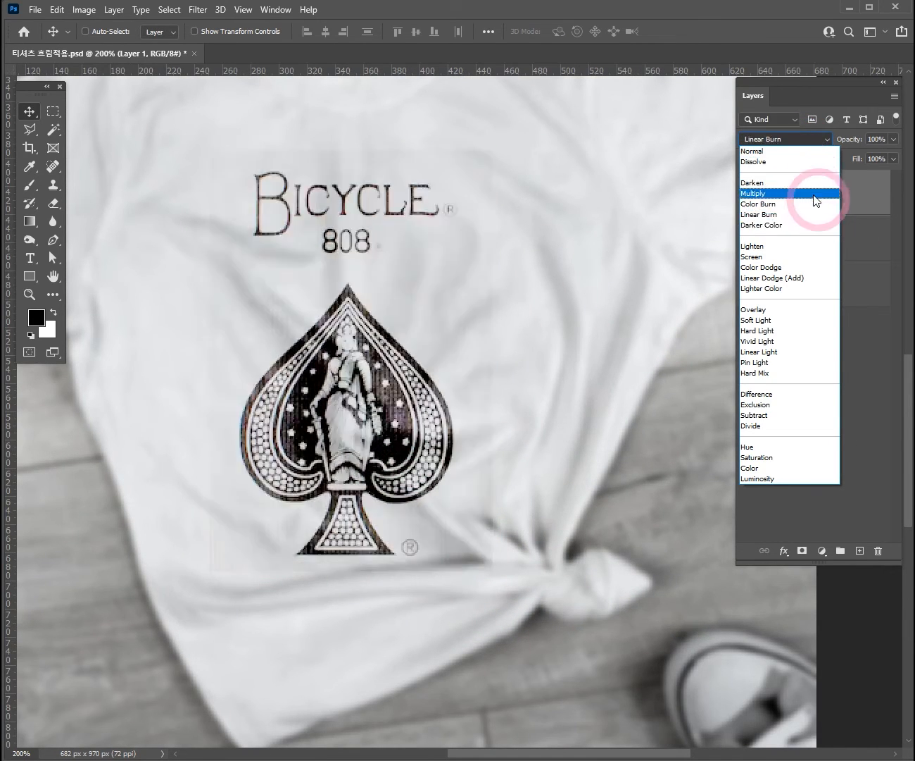
{"action": "left_click", "coordinate": [794, 194]}
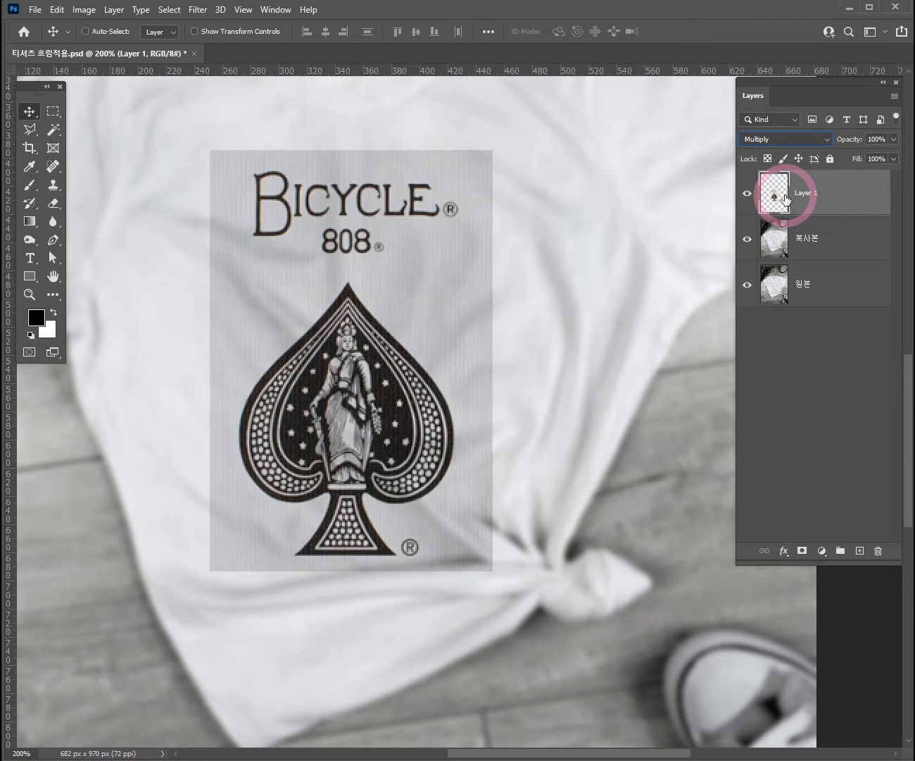
{"action": "key", "text": "ctrl+l"}
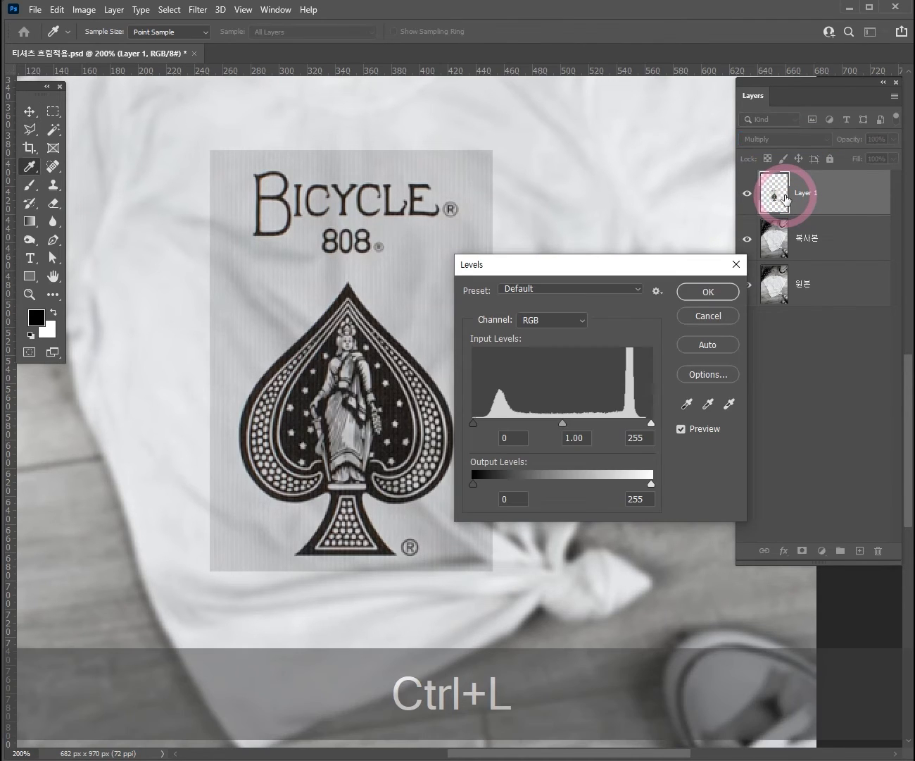
{"action": "left_click_drag", "start_coordinate": [650, 423], "coordinate": [621, 423]}
{"action": "left_click", "coordinate": [710, 292]}
{"action": "key", "text": "v"}
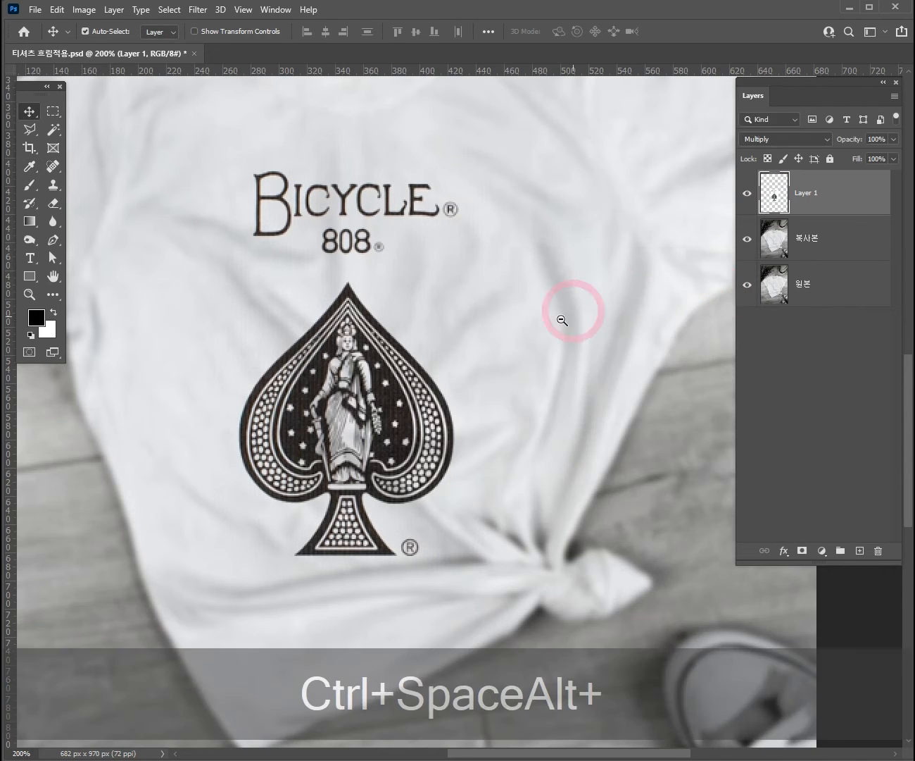
Step: Rename the spade artwork layer to 카드 and convert it to a smart object
{"action": "left_click", "coordinate": [514, 326], "text": "ctrl+alt"}
{"action": "left_click", "coordinate": [844, 202]}
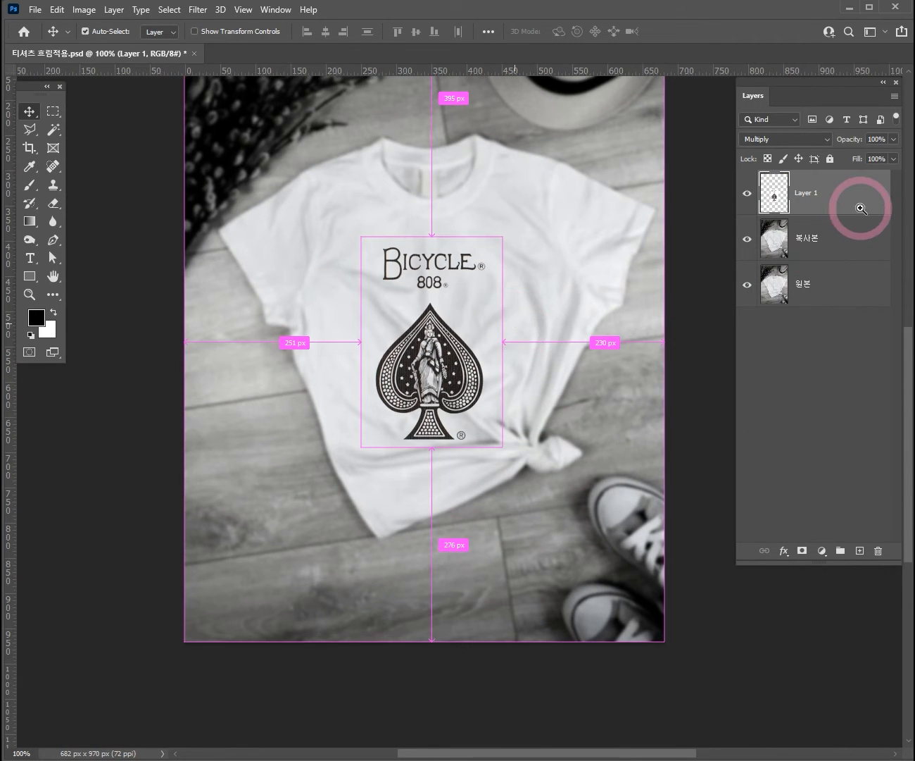
{"action": "right_click", "coordinate": [843, 198]}
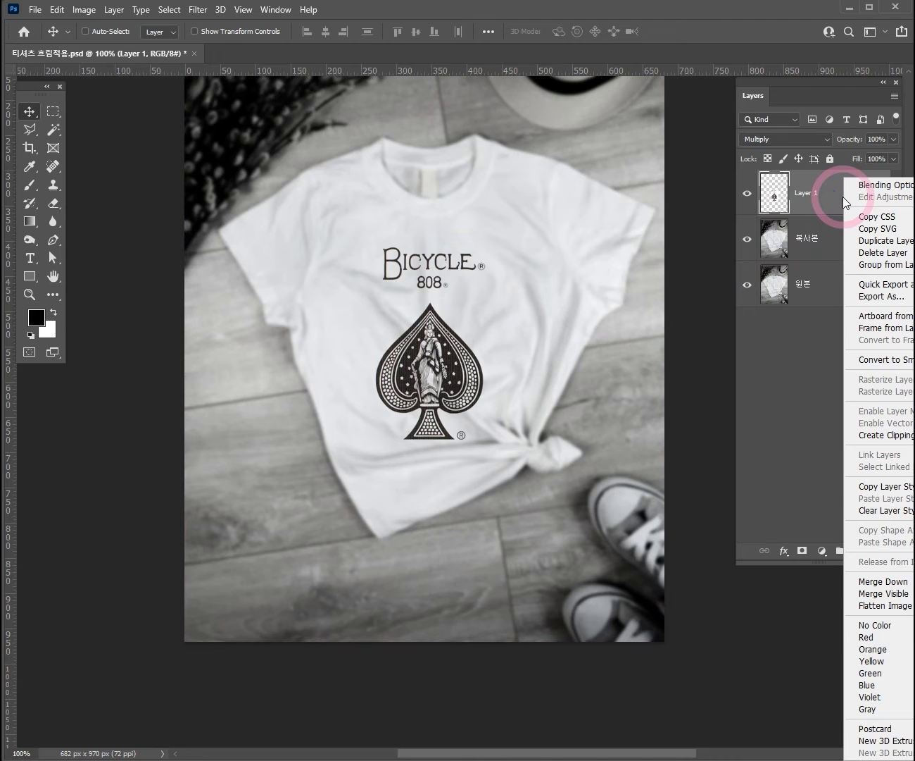
{"action": "left_click", "coordinate": [811, 193]}
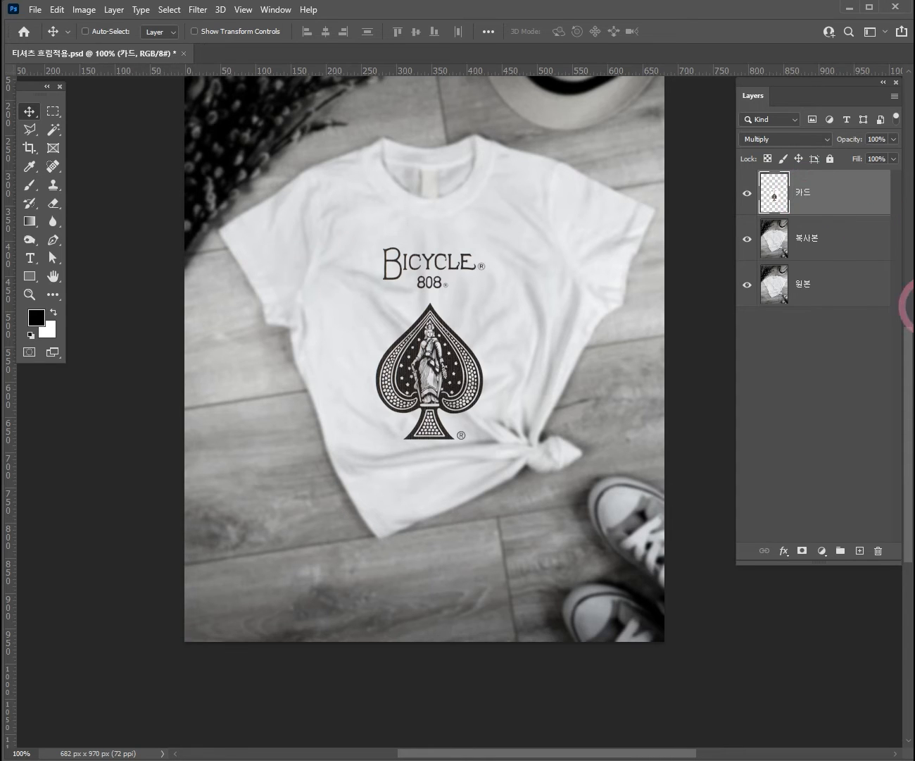
{"action": "right_click", "coordinate": [822, 184]}
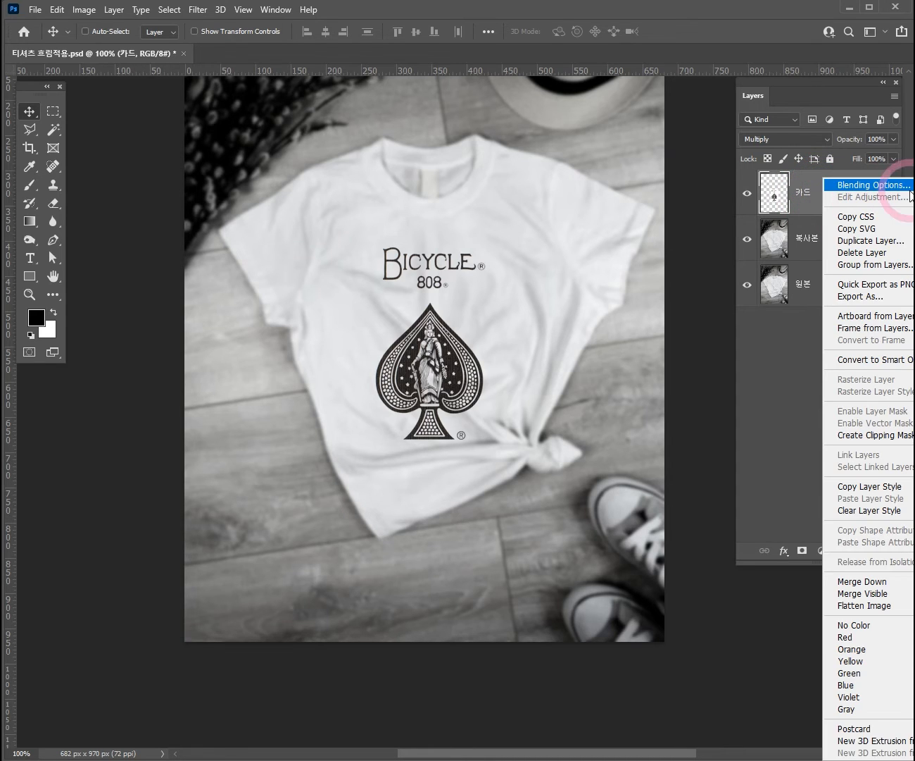
{"action": "left_click", "coordinate": [901, 361]}
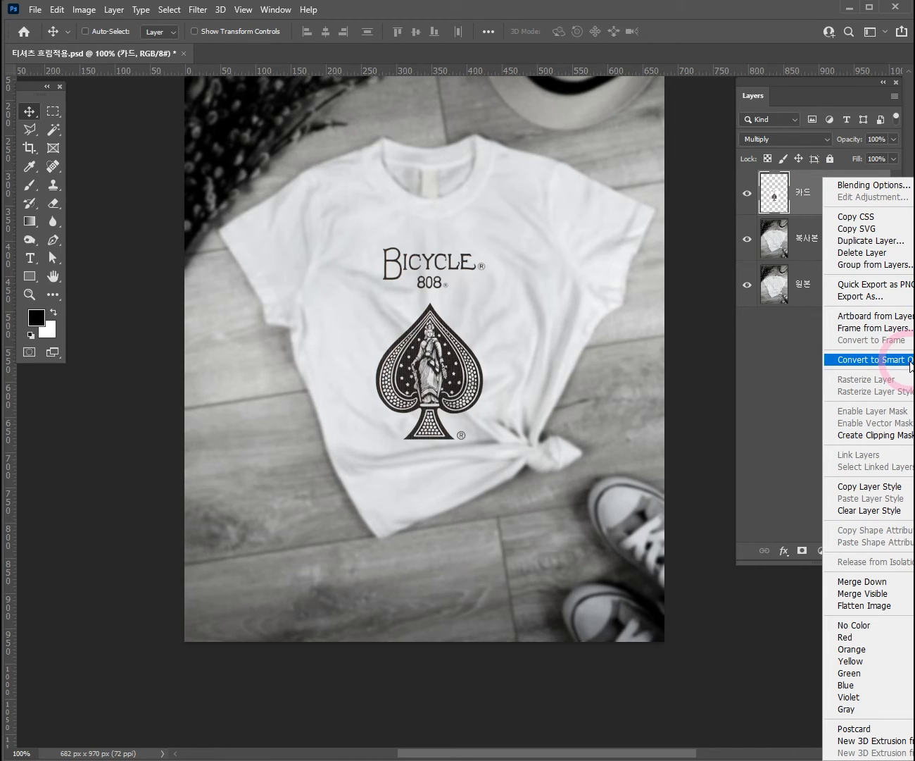
{"action": "left_click", "coordinate": [908, 360]}
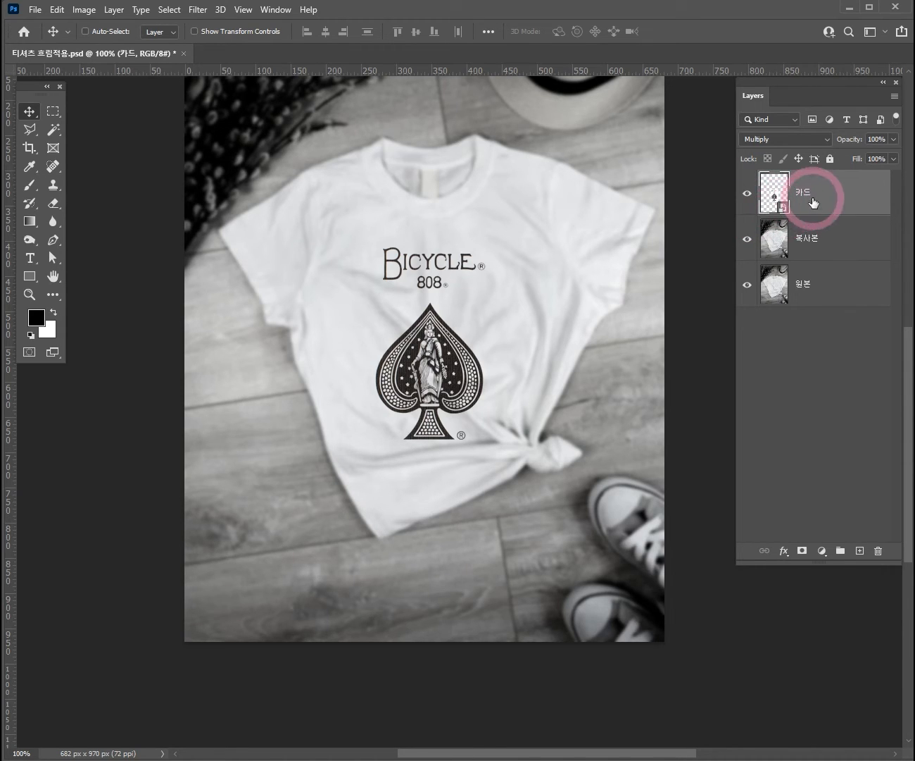
Step: Apply a Displace filter to the 카드 layer at scales of 10 with Stretch To Fit, using 티셔츠 흐림적용.psd as the displacement map
{"action": "left_click", "coordinate": [197, 11]}
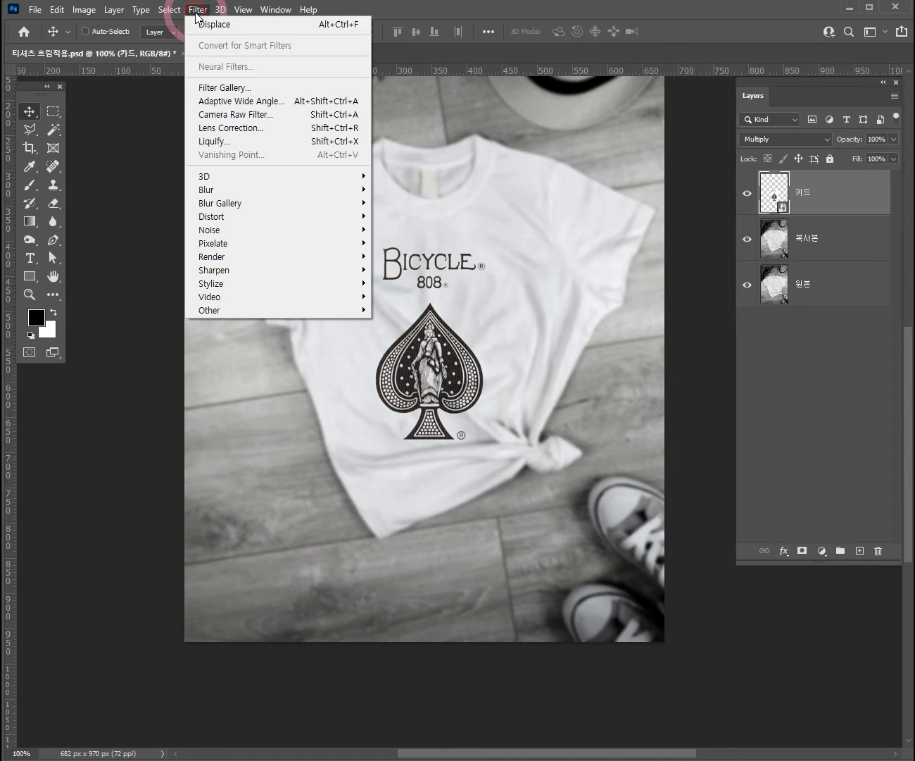
{"action": "mouse_move", "coordinate": [280, 219]}
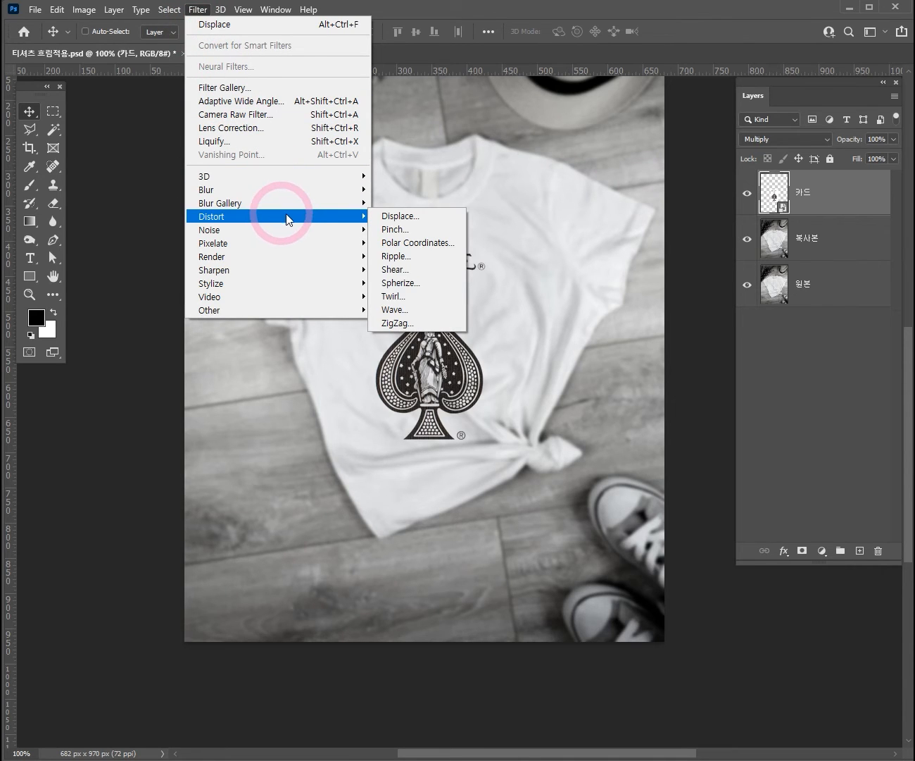
{"action": "left_click", "coordinate": [395, 219]}
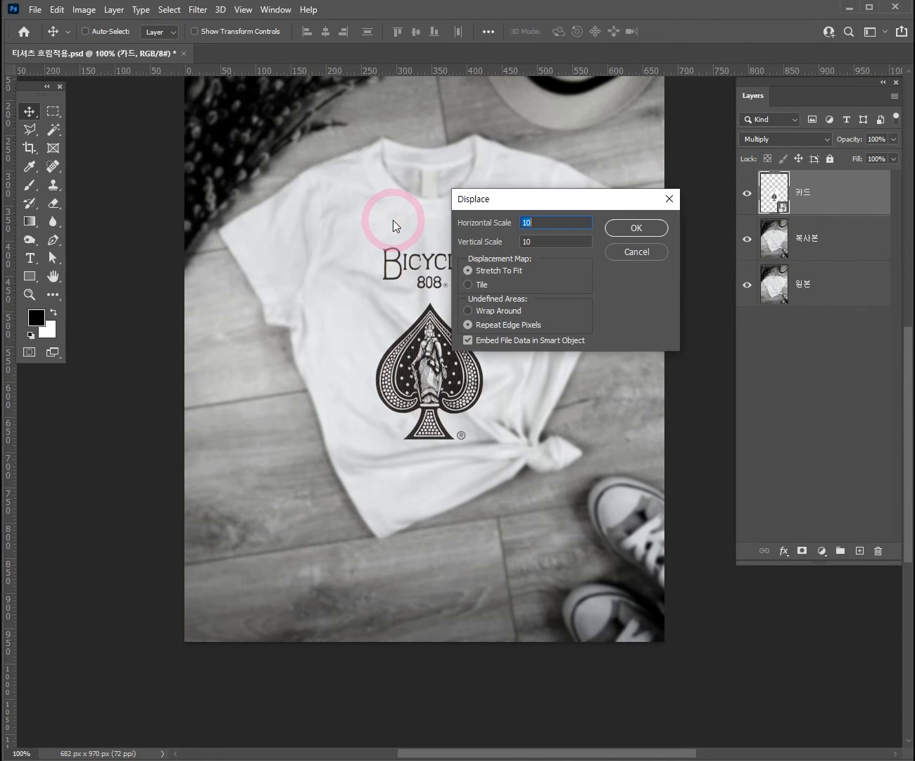
{"action": "left_click", "coordinate": [650, 228]}
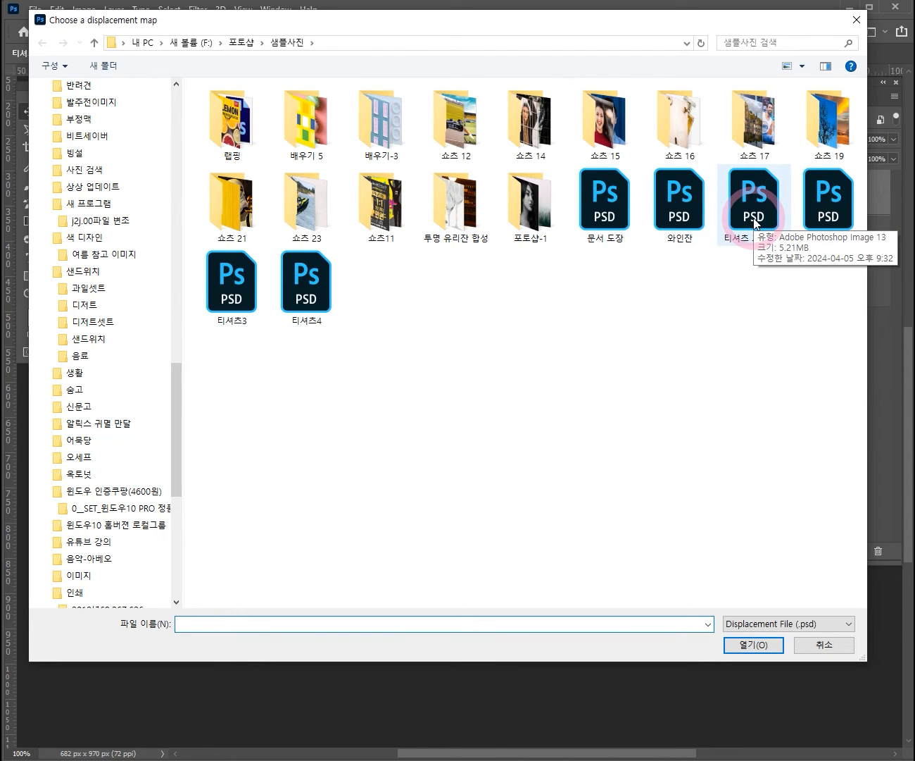
{"action": "left_click", "coordinate": [757, 219]}
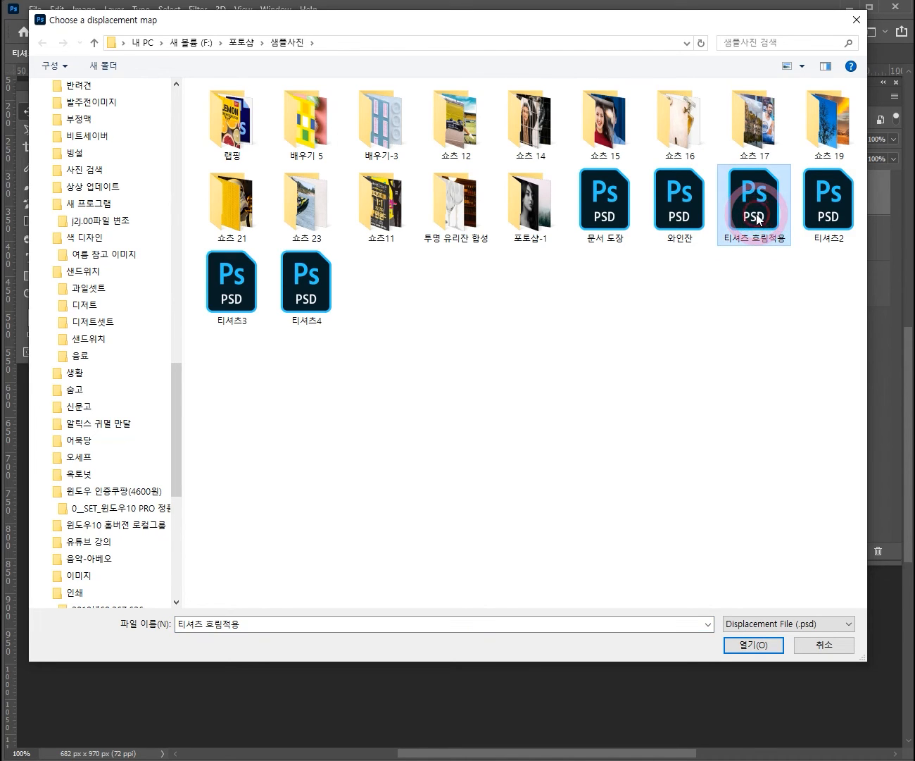
{"action": "left_click", "coordinate": [751, 646]}
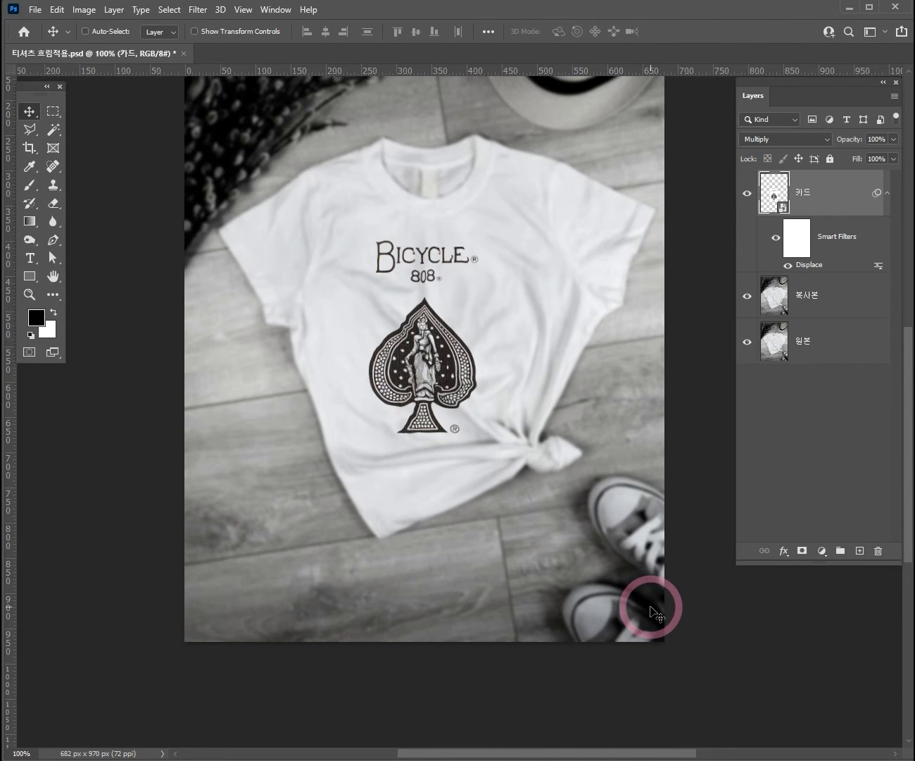
Step: Examine the displaced spade print up close and look over the commands available for the 카드 smart object
{"action": "key", "text": "ctrl+space"}
{"action": "left_click", "coordinate": [443, 369]}
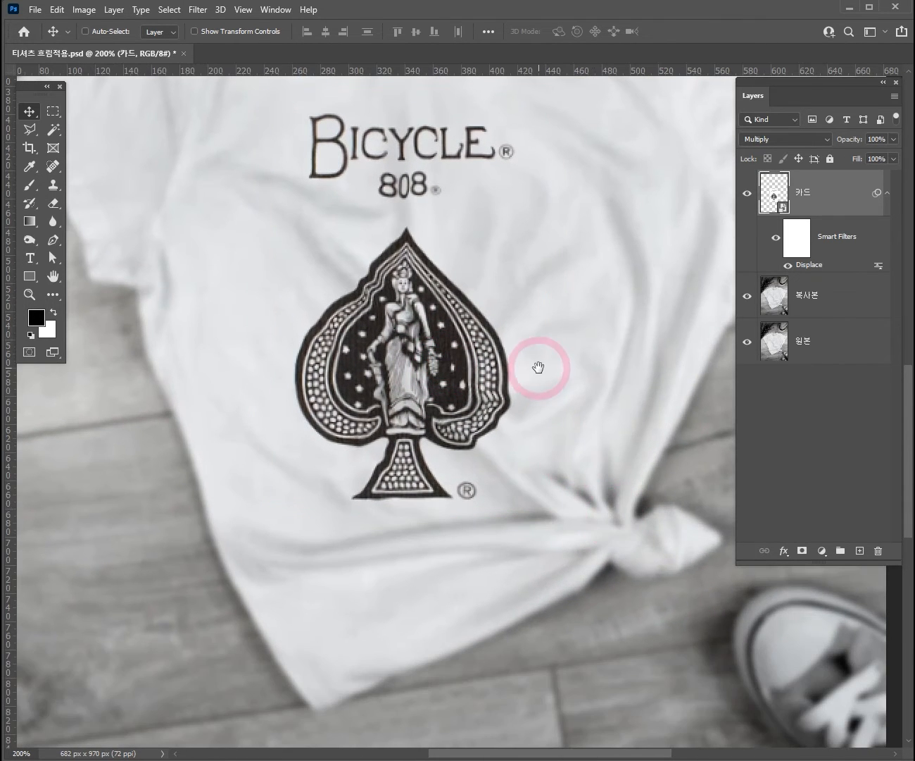
{"action": "left_click_drag", "start_coordinate": [538, 367], "coordinate": [510, 430]}
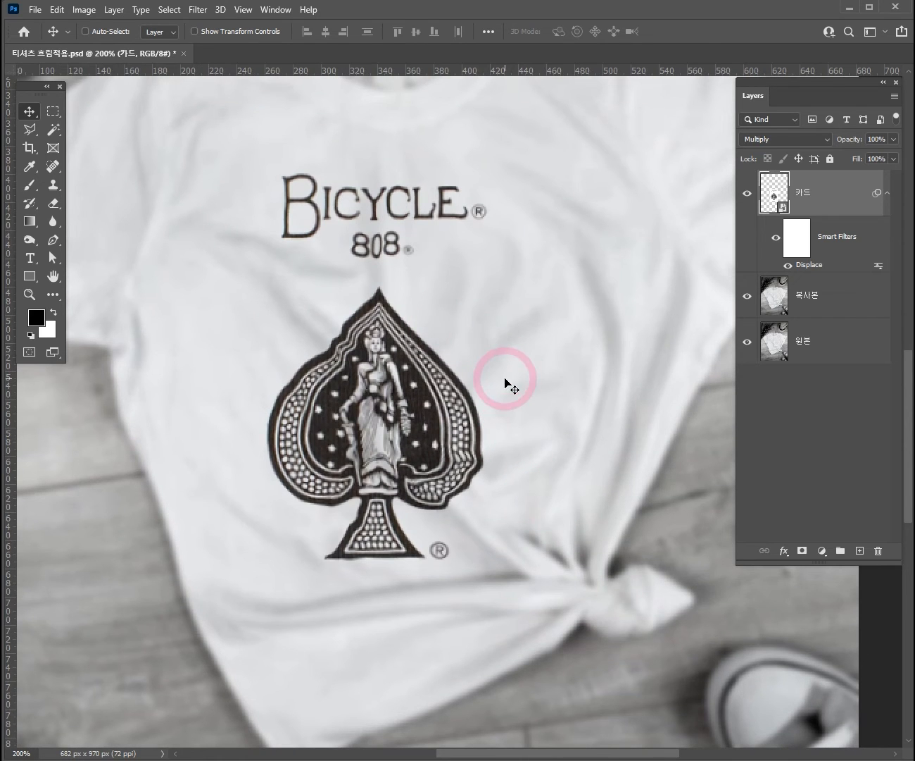
{"action": "left_click_drag", "start_coordinate": [553, 364], "coordinate": [522, 358]}
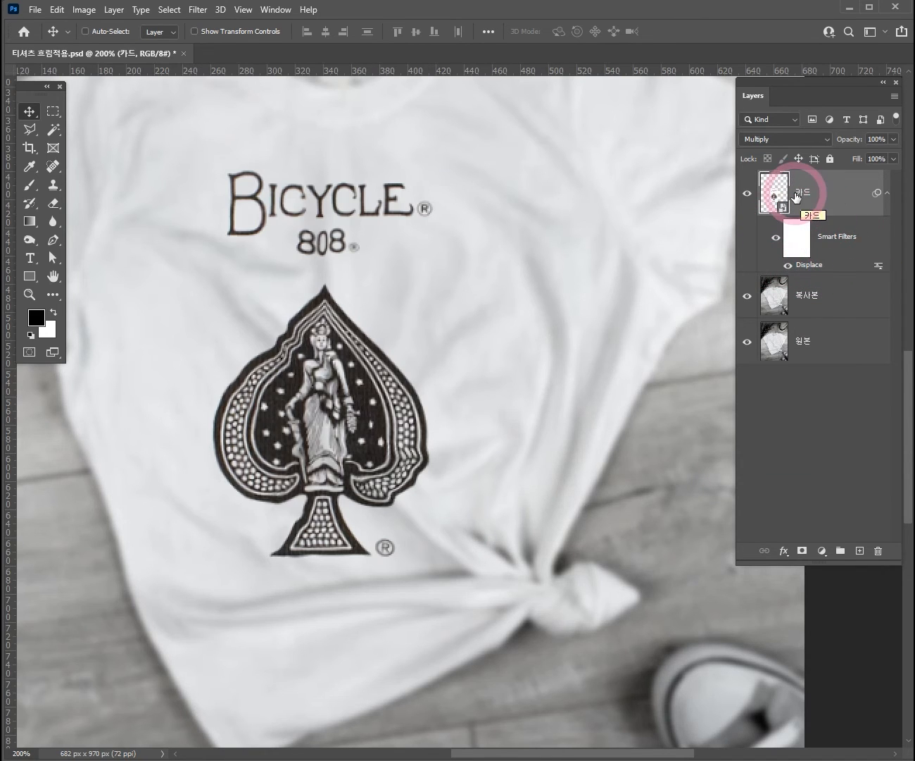
{"action": "right_click", "coordinate": [843, 184]}
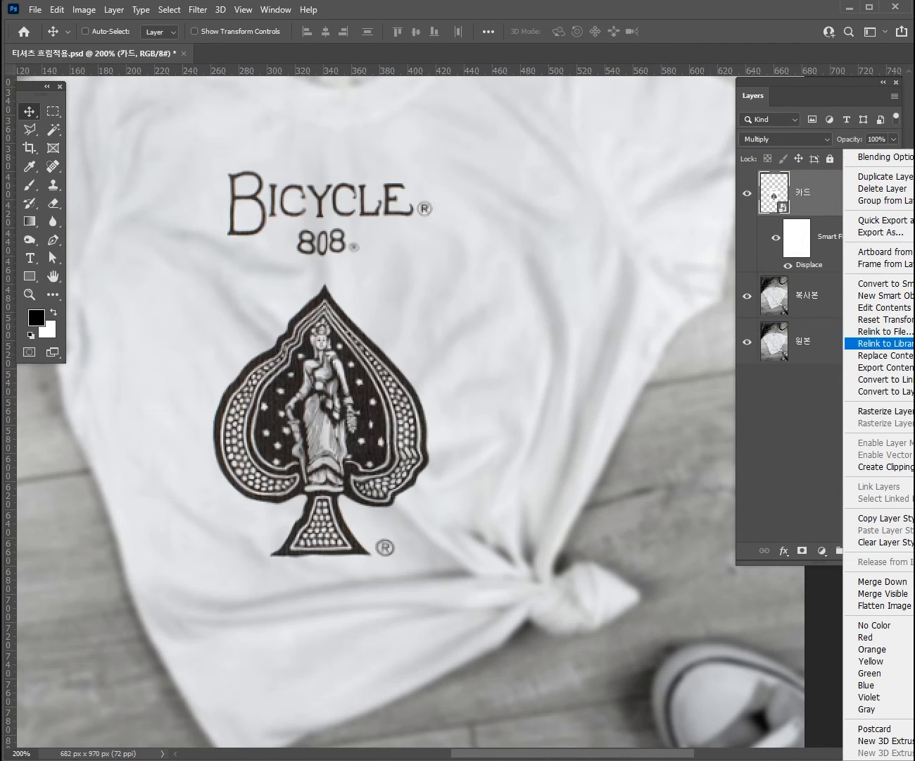
{"action": "left_click", "coordinate": [808, 432]}
{"action": "left_click", "coordinate": [856, 204]}
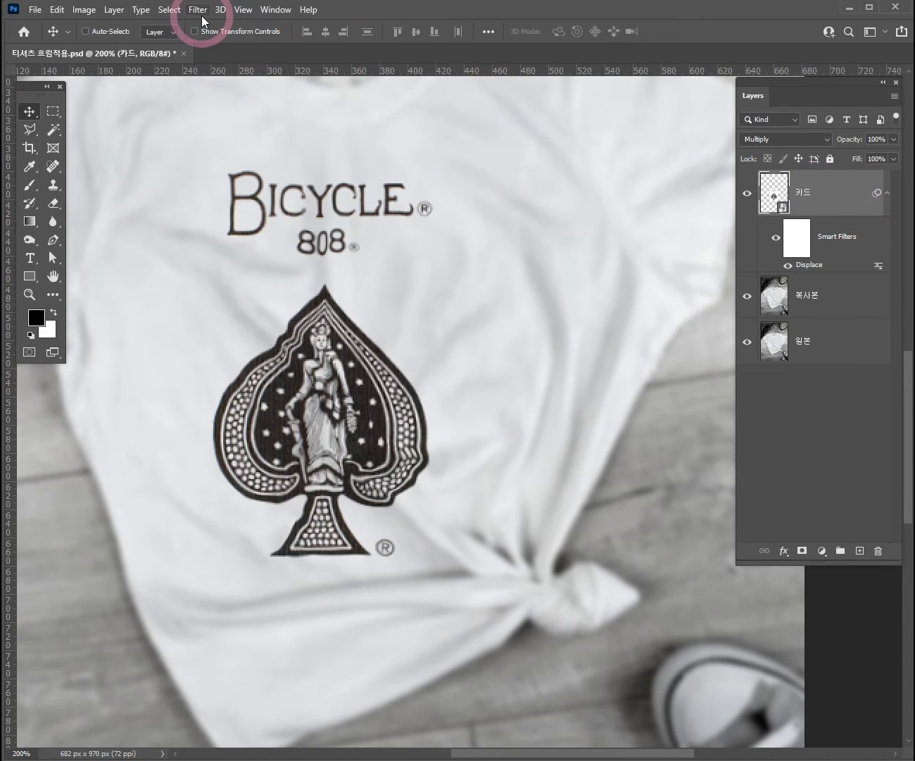
Step: Set the 카드 layer's Displace filter to a horizontal and vertical scale of 30, reusing 티셔츠 흐림적용.psd as the displacement map
{"action": "double_click", "coordinate": [812, 267]}
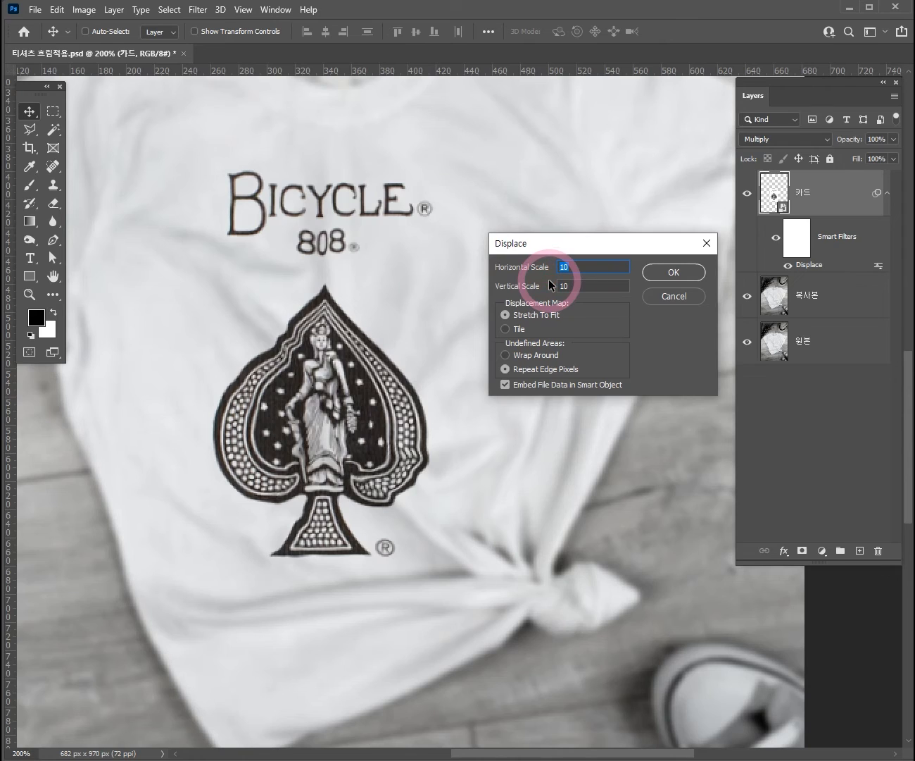
{"action": "type", "text": "30"}
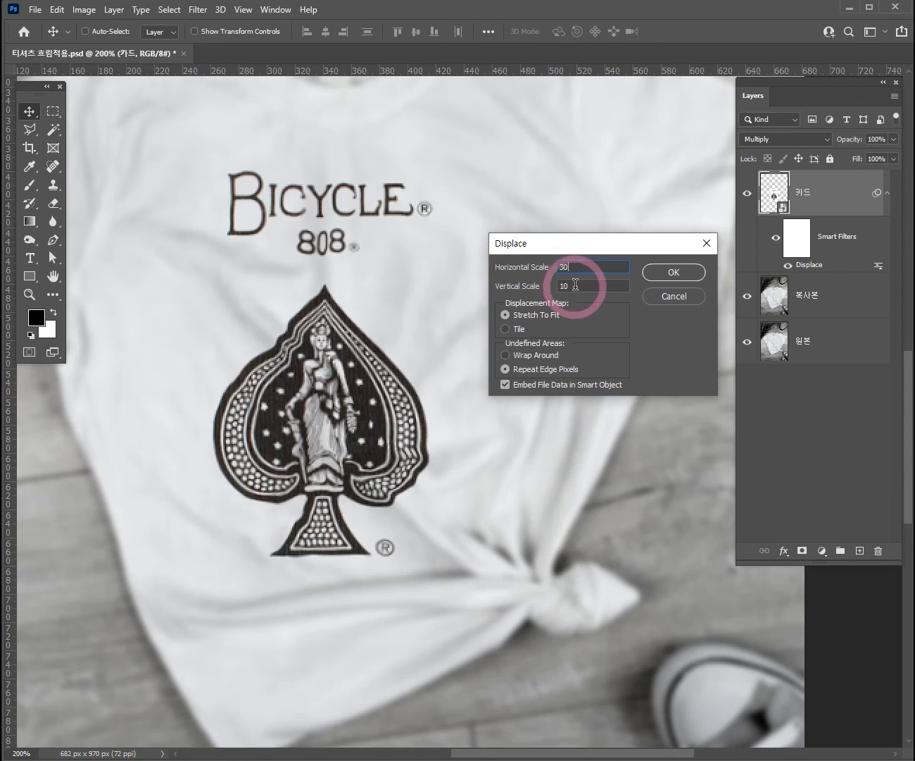
{"action": "key", "text": "Tab"}
{"action": "type", "text": "4"}
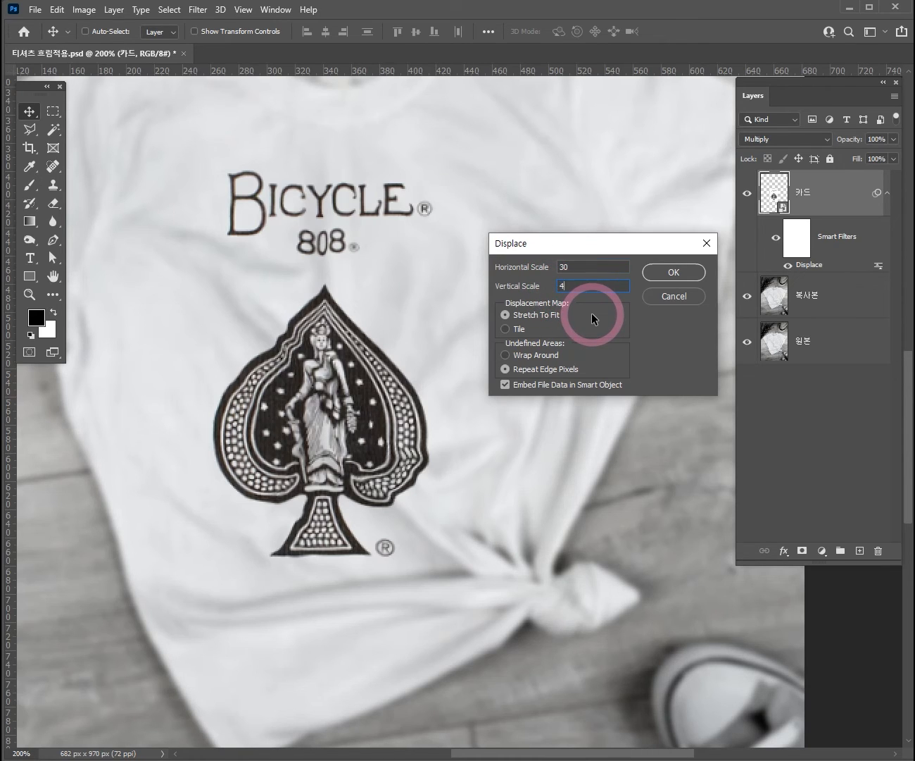
{"action": "double_click", "coordinate": [578, 282]}
{"action": "type", "text": "30"}
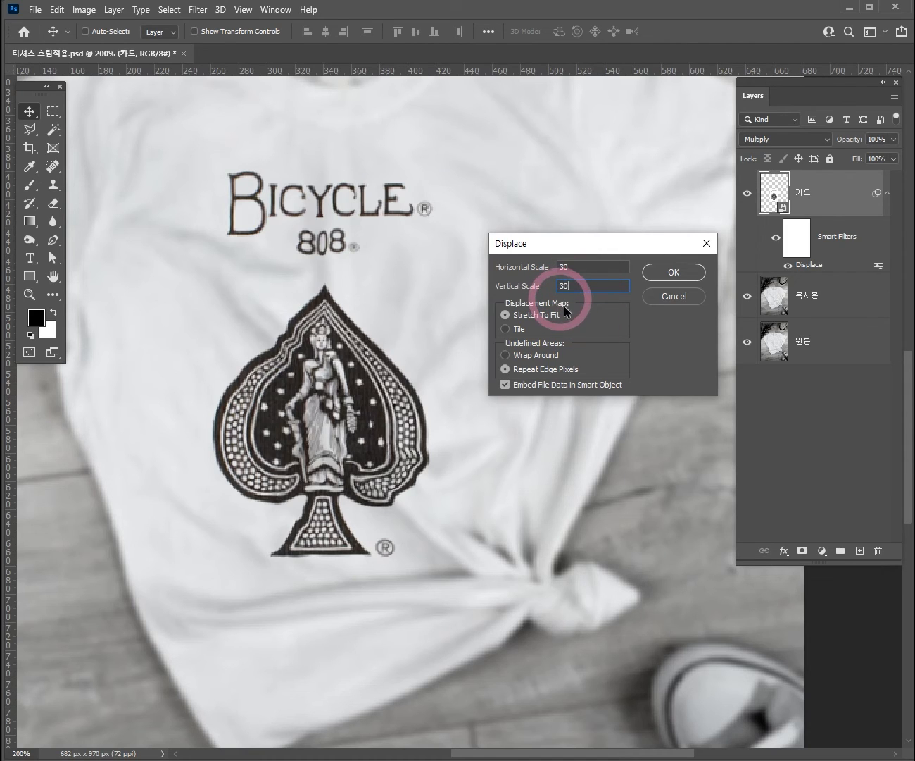
{"action": "left_click", "coordinate": [680, 273]}
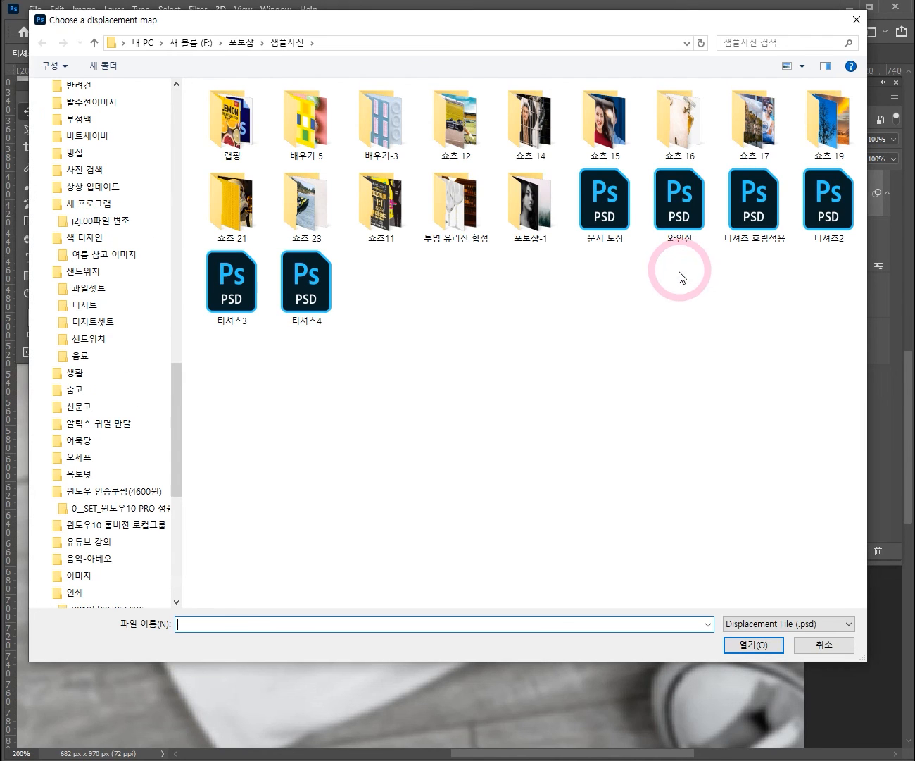
{"action": "left_click", "coordinate": [753, 201]}
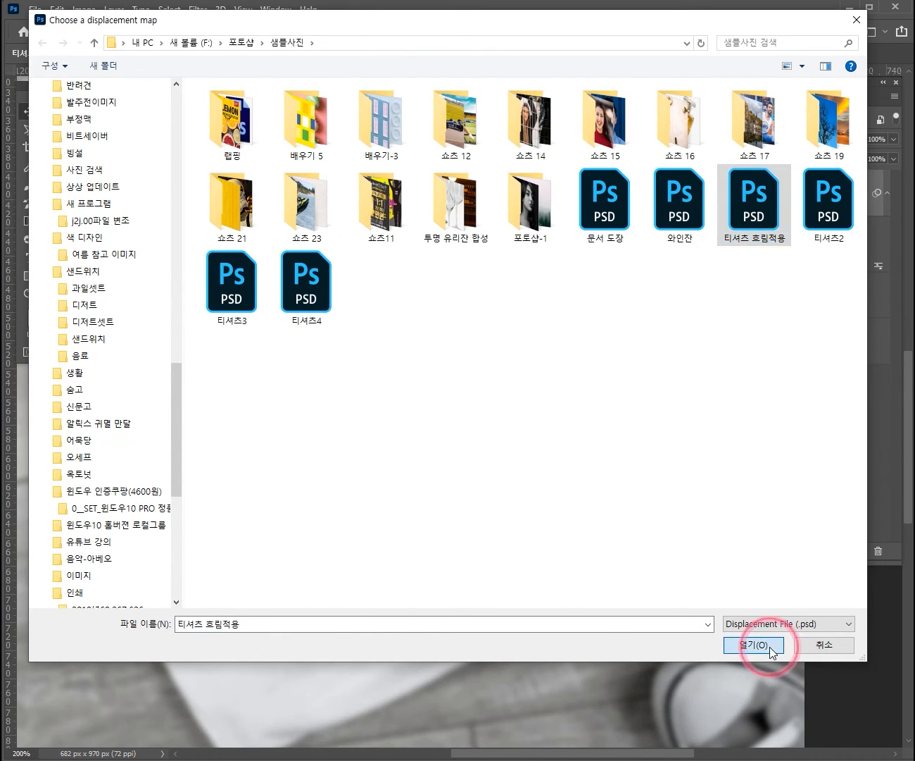
{"action": "left_click", "coordinate": [771, 647]}
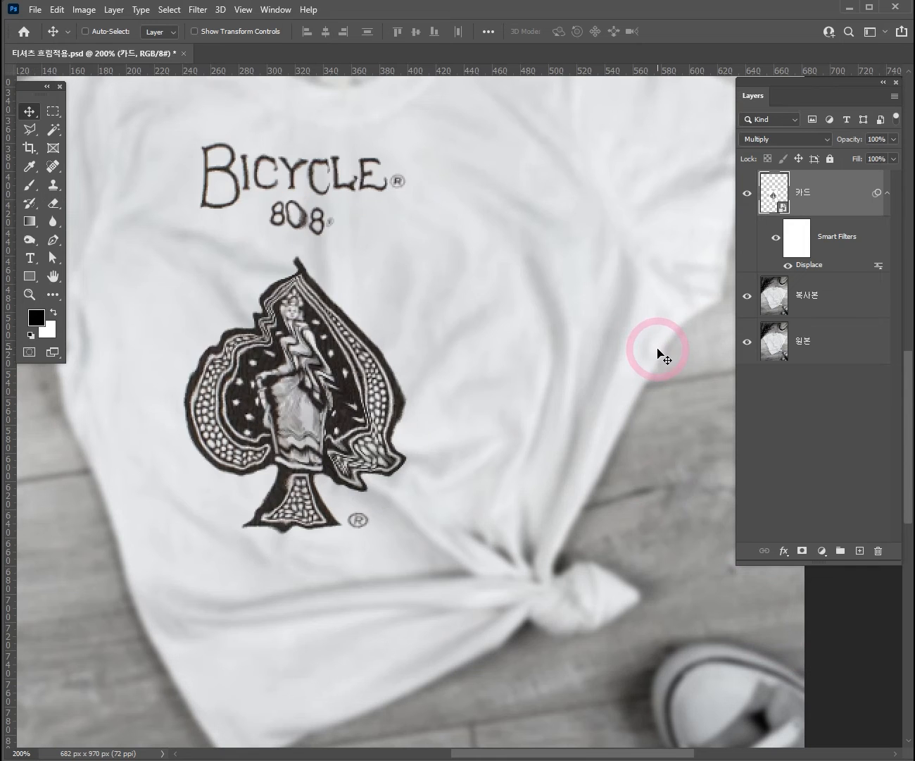
Step: Set the 카드 layer's Displace filter to a horizontal and vertical scale of 10, with 티셔츠 흐림적용.psd as the displacement map
{"action": "left_click", "coordinate": [332, 378], "text": "ctrl+alt"}
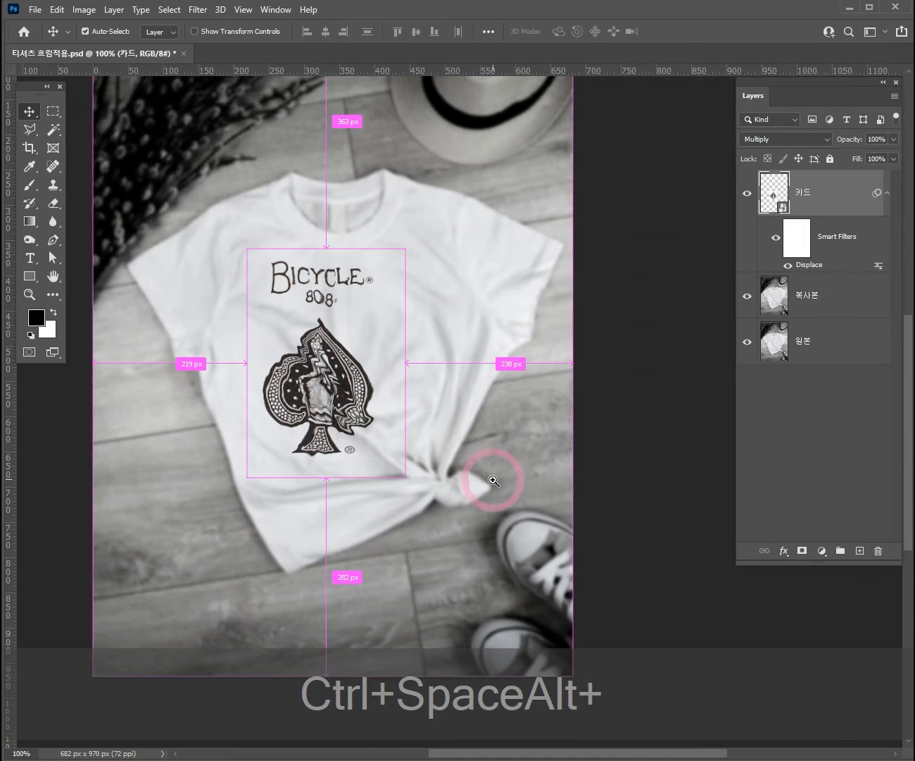
{"action": "left_click", "coordinate": [366, 377], "text": "ctrl"}
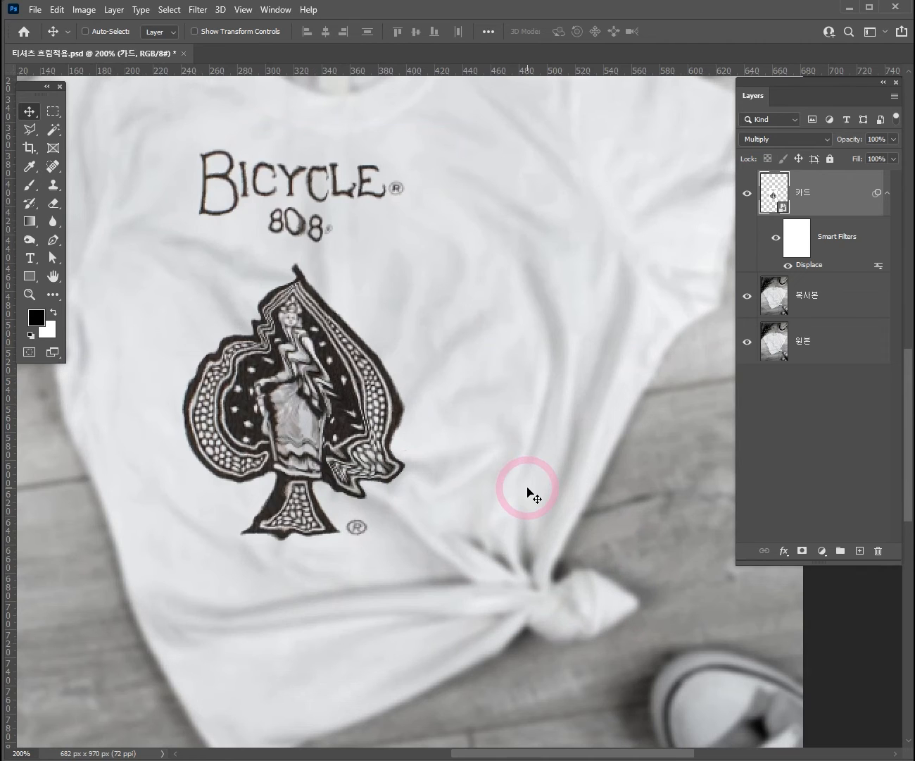
{"action": "key", "text": "ctrl"}
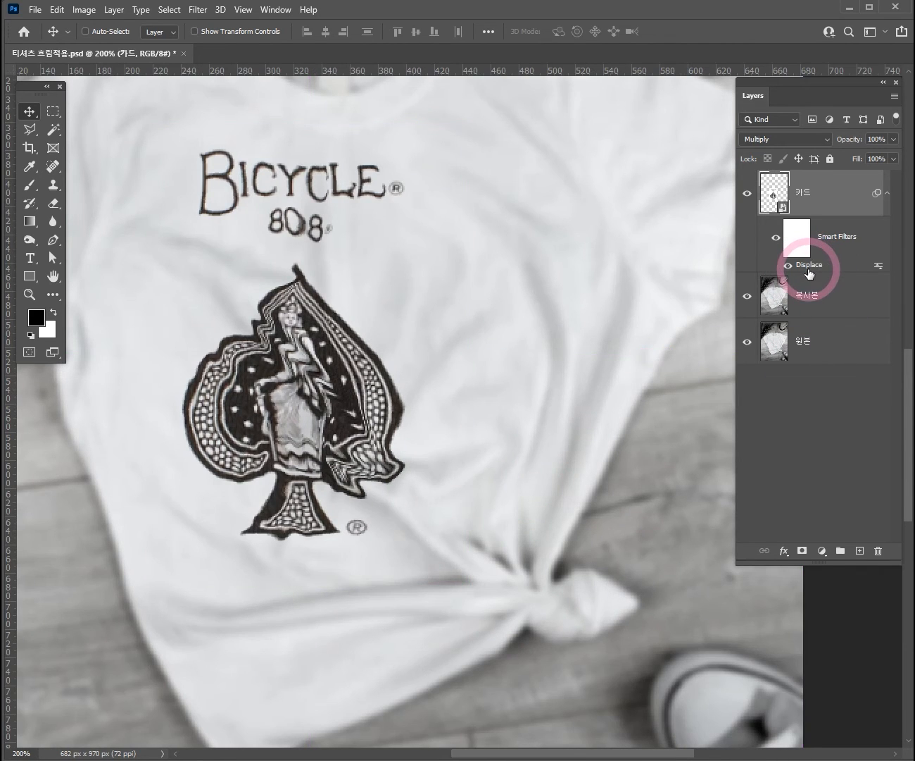
{"action": "double_click", "coordinate": [808, 269]}
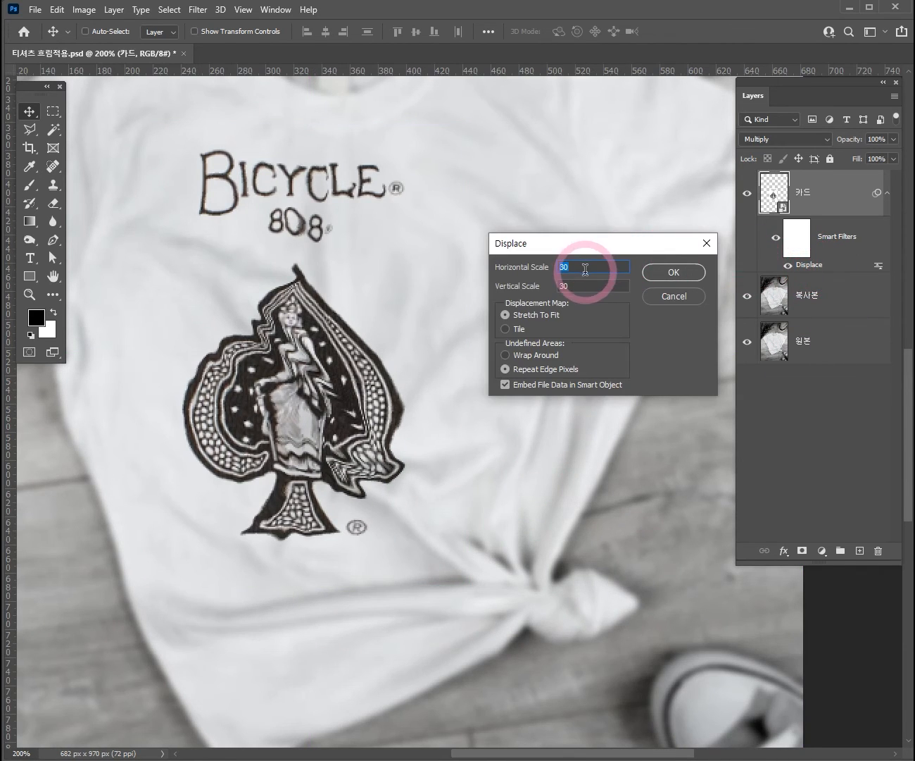
{"action": "type", "text": "10"}
{"action": "key", "text": "Tab"}
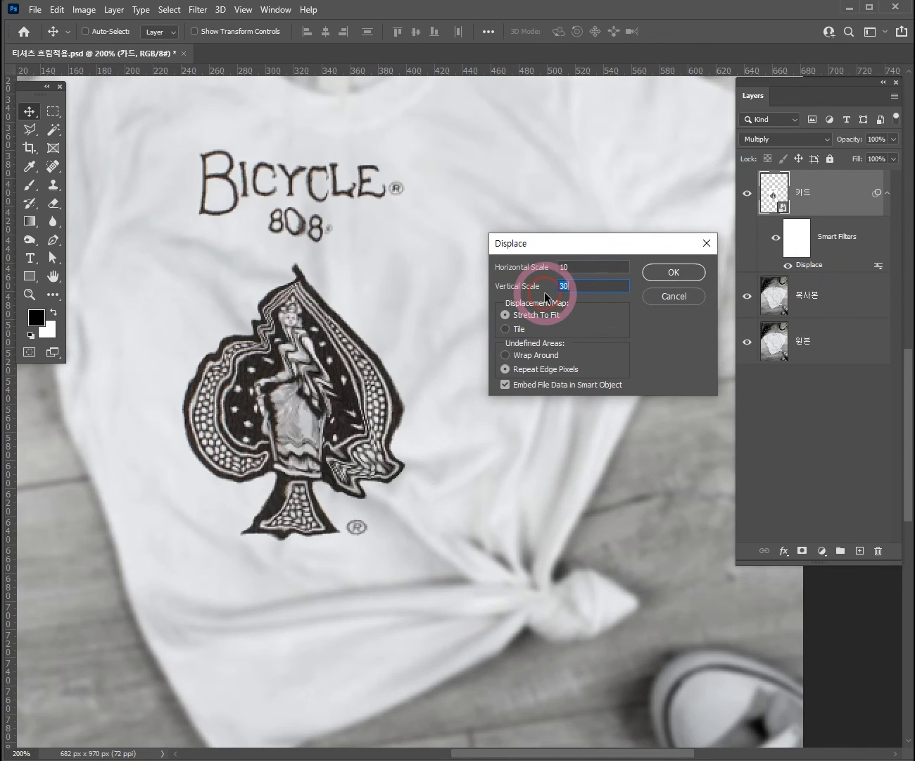
{"action": "type", "text": "10"}
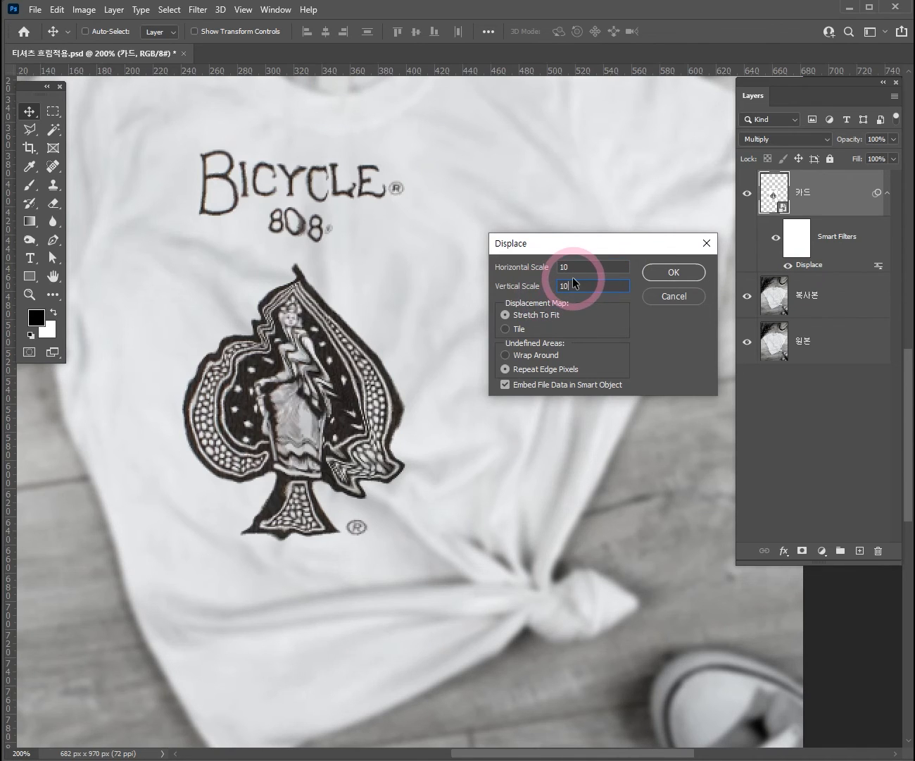
{"action": "left_click", "coordinate": [674, 272]}
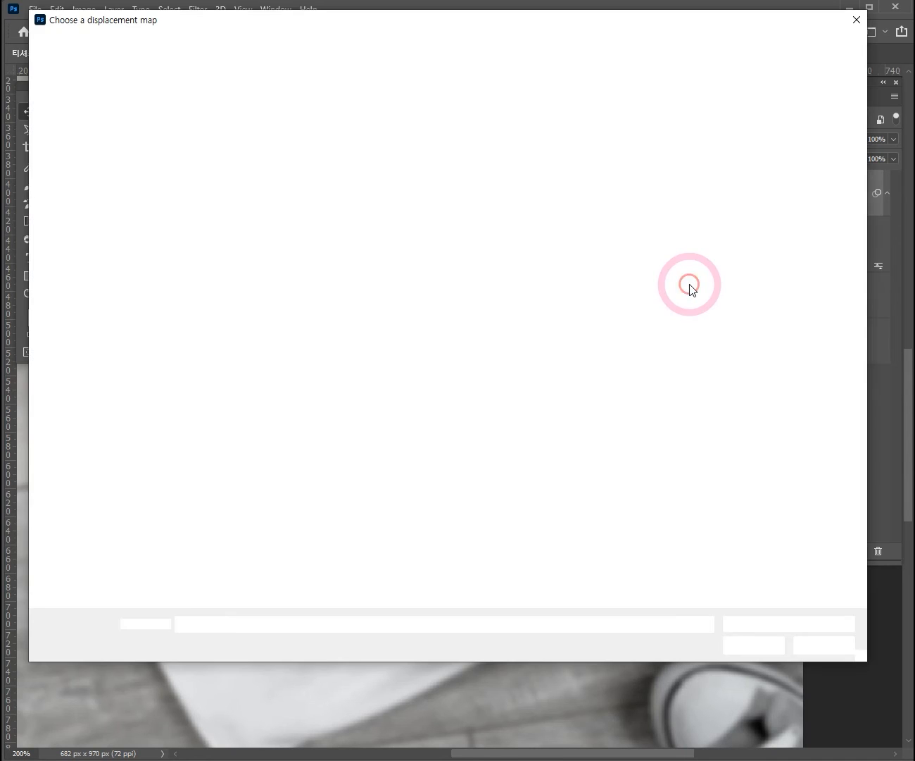
{"action": "double_click", "coordinate": [748, 205]}
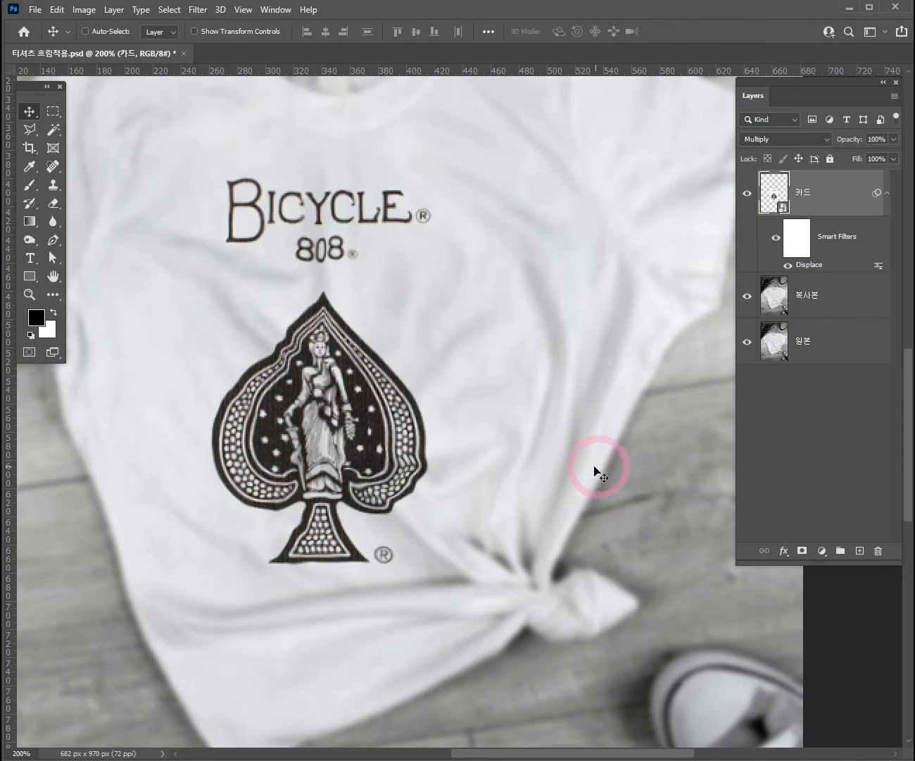
{"action": "key", "text": "ctrl+alt+space"}
{"action": "left_click", "coordinate": [369, 449], "text": "ctrl+alt"}
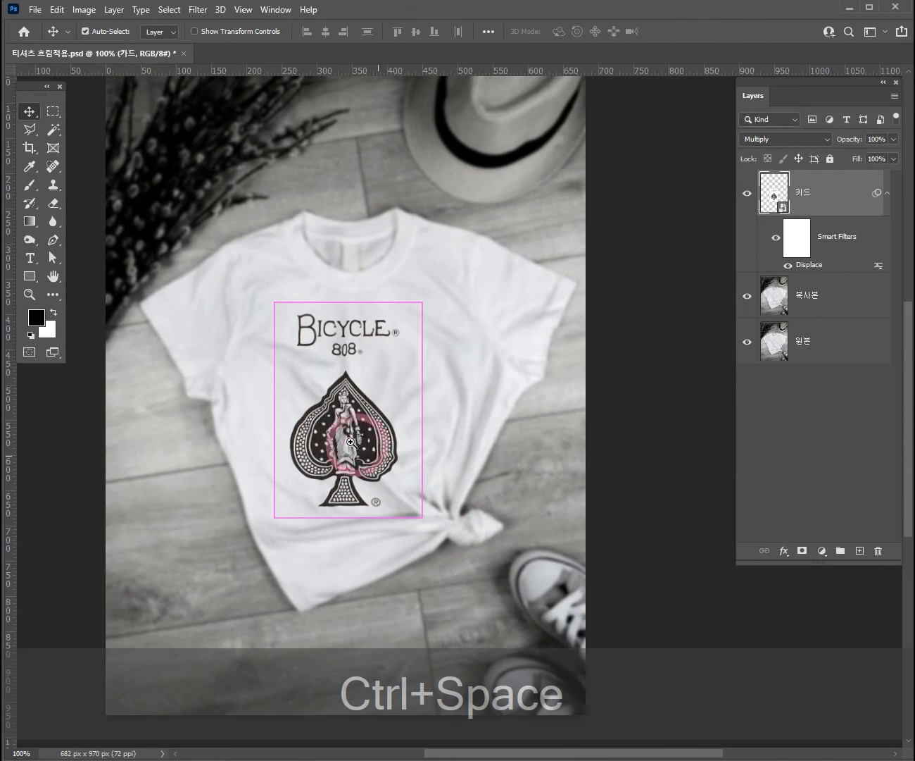
{"action": "left_click", "coordinate": [640, 542], "text": "ctrl"}
{"action": "left_click", "coordinate": [836, 202]}
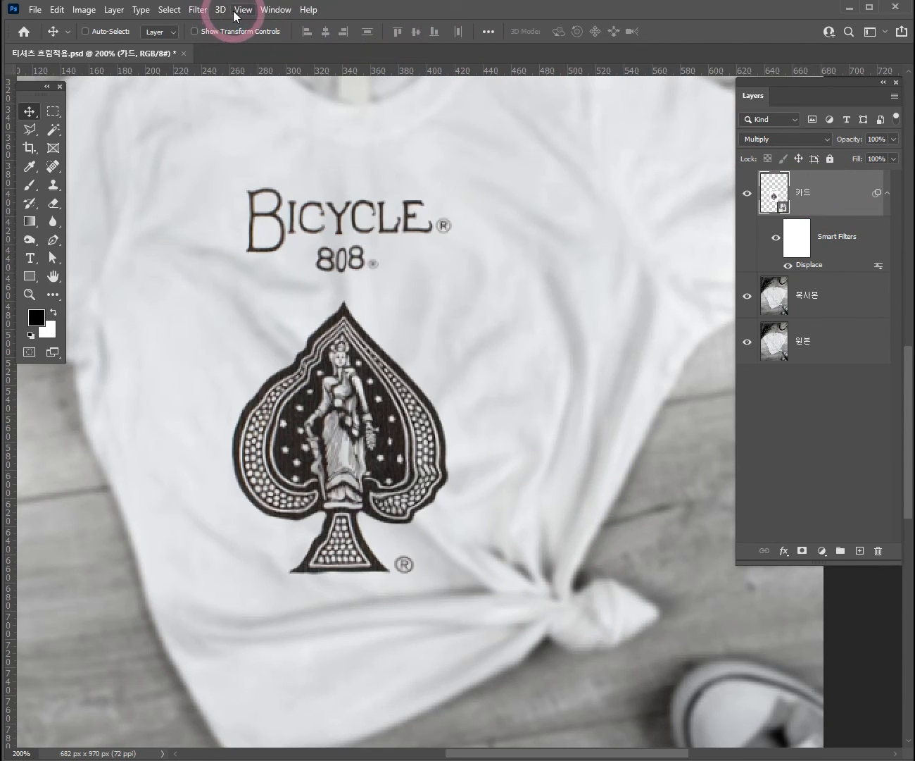
{"action": "left_click", "coordinate": [202, 11]}
{"action": "mouse_move", "coordinate": [275, 220]}
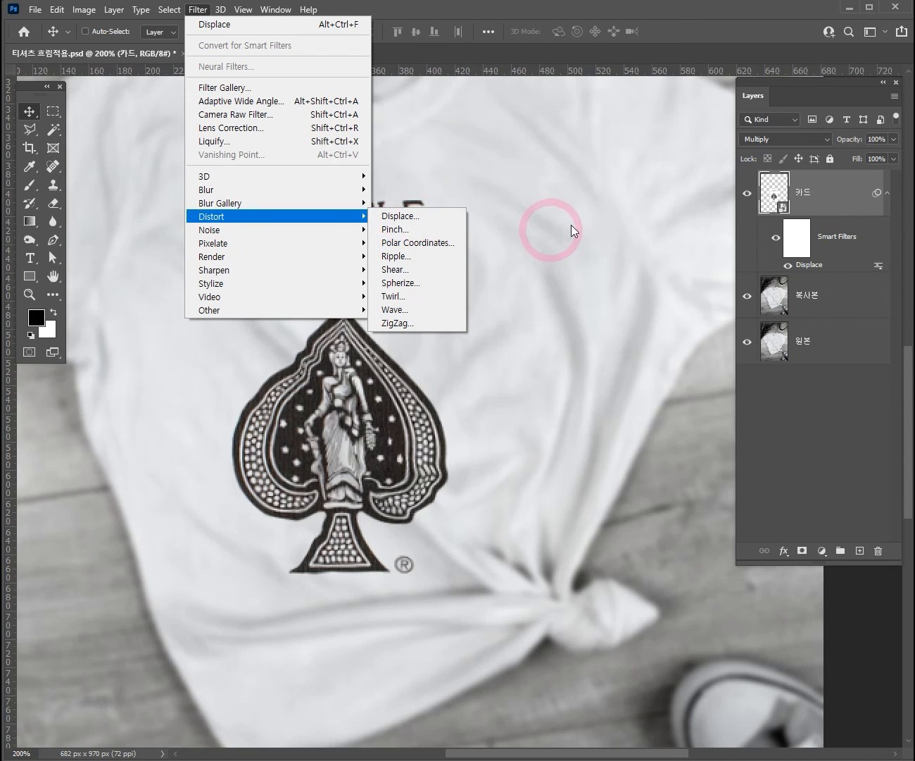
{"action": "left_click", "coordinate": [838, 469]}
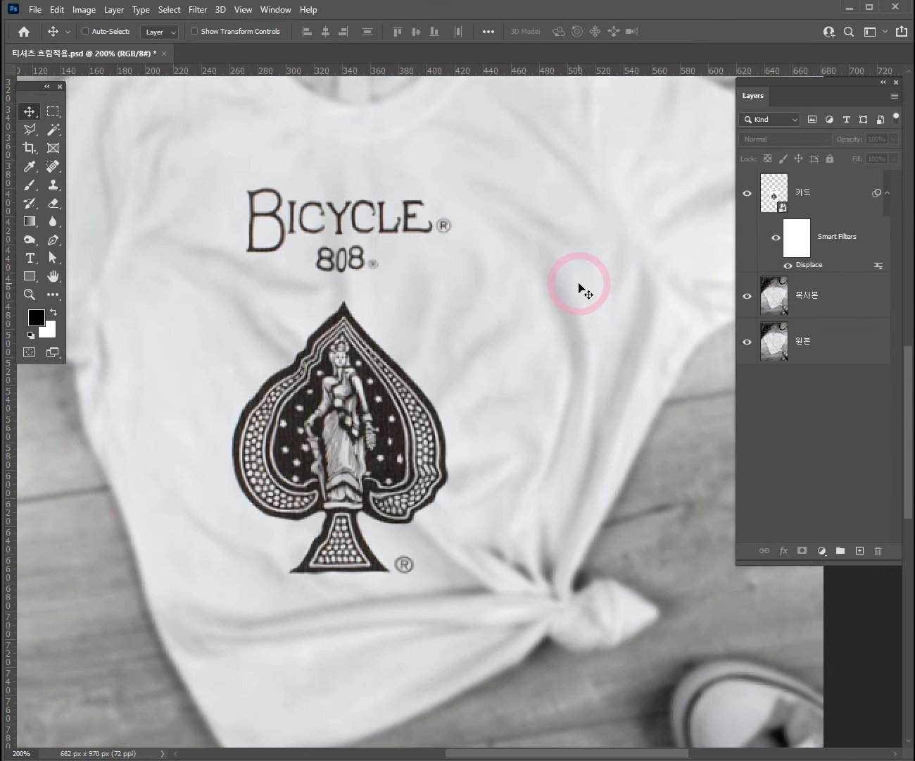
Step: Split the 카드 layer's Blend If highlight slider for the underlying layer to 209 / 255 in its blending options
{"action": "left_click", "coordinate": [835, 199]}
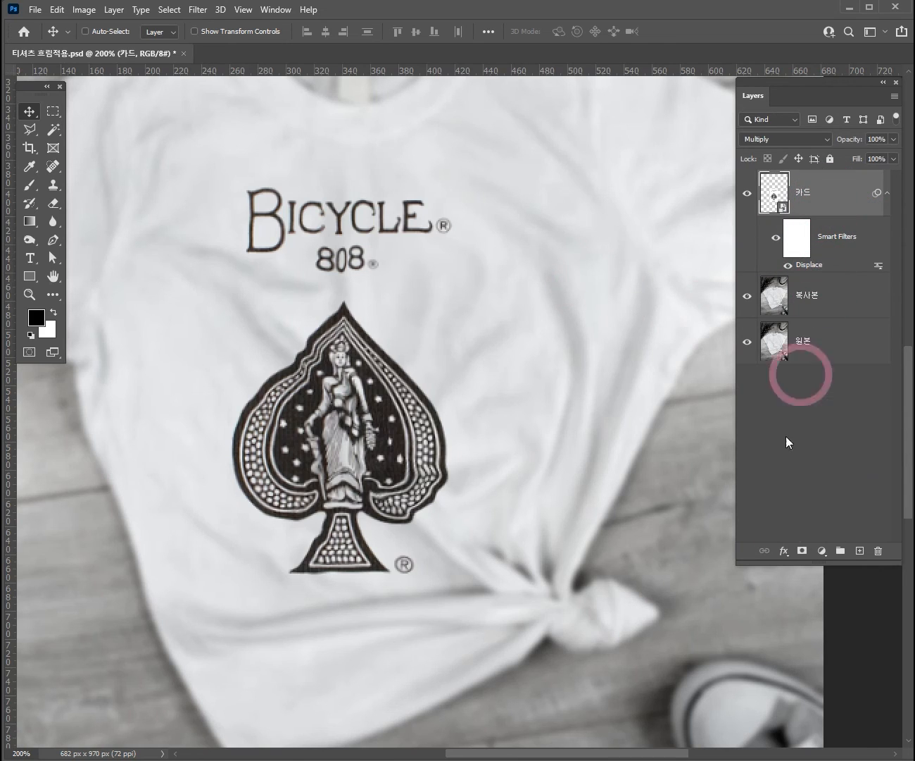
{"action": "left_click", "coordinate": [782, 557]}
{"action": "left_click", "coordinate": [793, 567]}
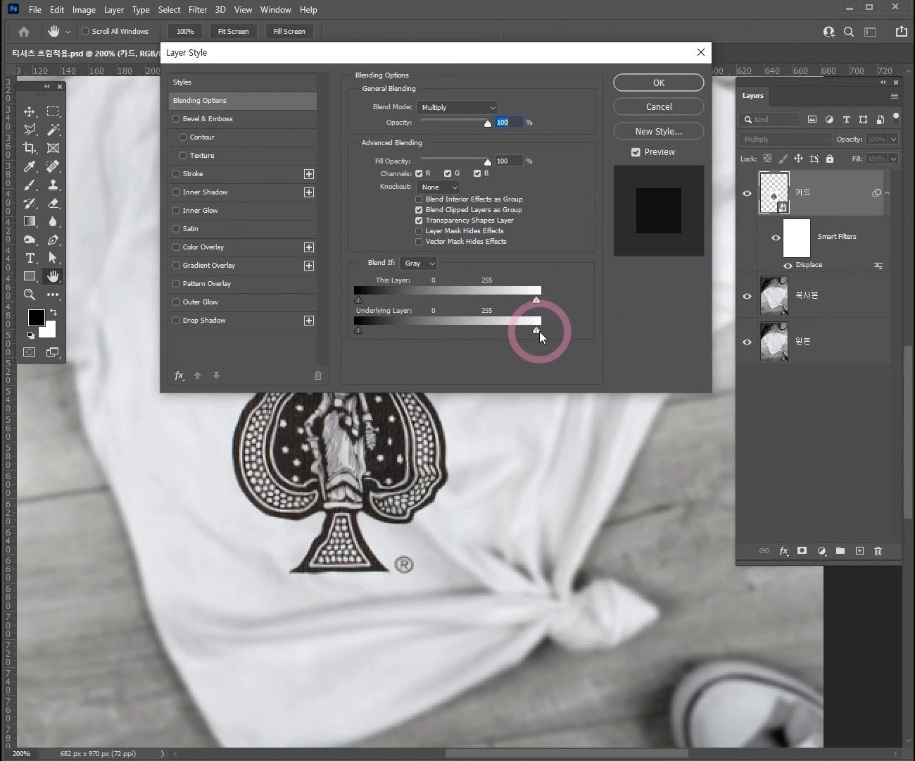
{"action": "key", "text": "alt"}
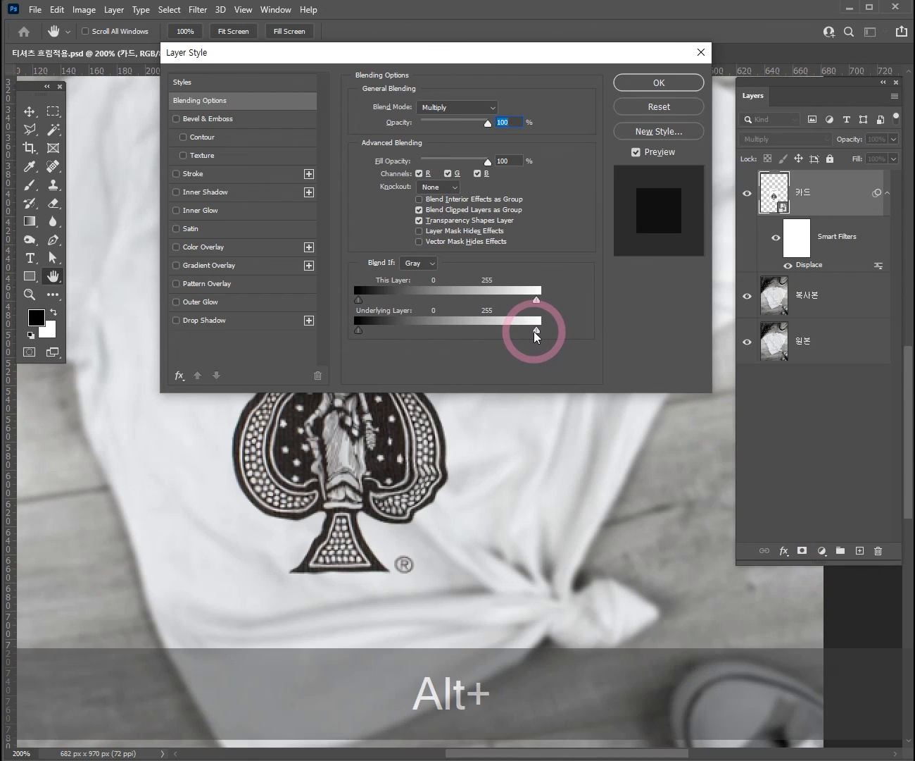
{"action": "left_click_drag", "start_coordinate": [536, 336], "coordinate": [506, 335]}
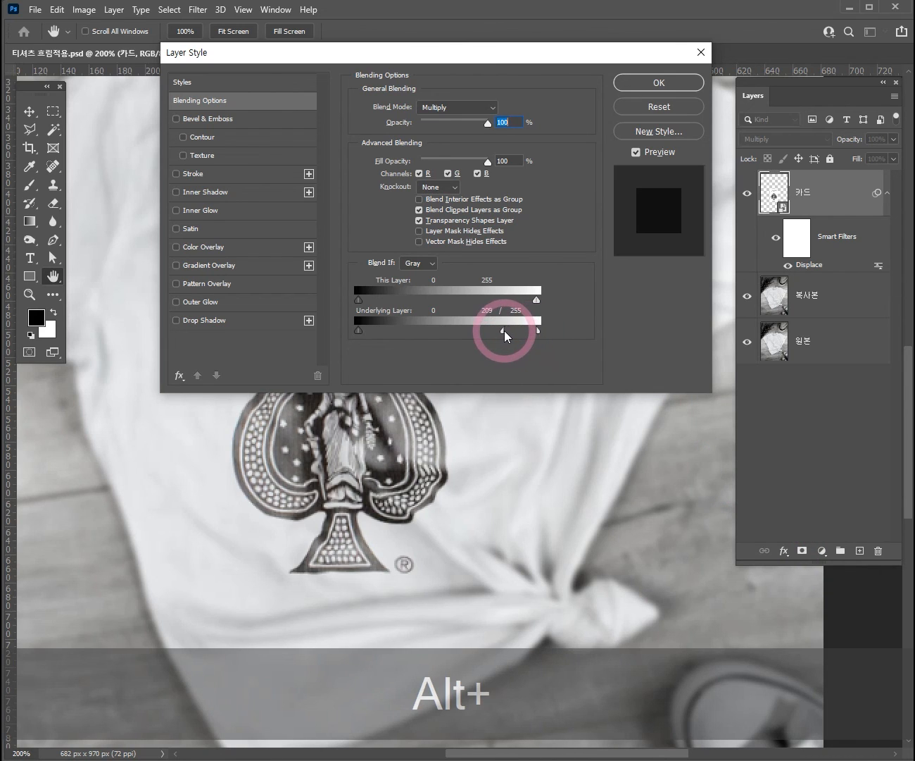
{"action": "left_click", "coordinate": [648, 86]}
Step: Inspect the blended print and hide the blurred 복사본 layer so the print sits on the sharp 원본 shirt photo
{"action": "left_click", "coordinate": [300, 388], "text": "ctrl+alt"}
{"action": "left_click_drag", "start_coordinate": [300, 389], "coordinate": [450, 576]}
{"action": "left_click_drag", "start_coordinate": [256, 392], "coordinate": [501, 596]}
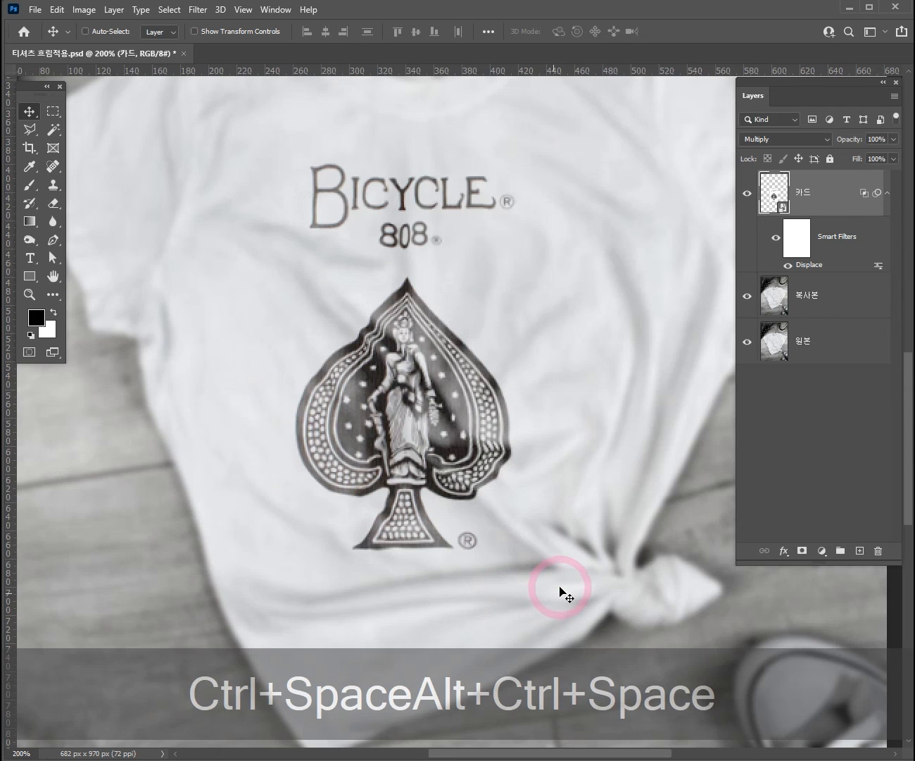
{"action": "left_click_drag", "start_coordinate": [500, 353], "coordinate": [468, 435]}
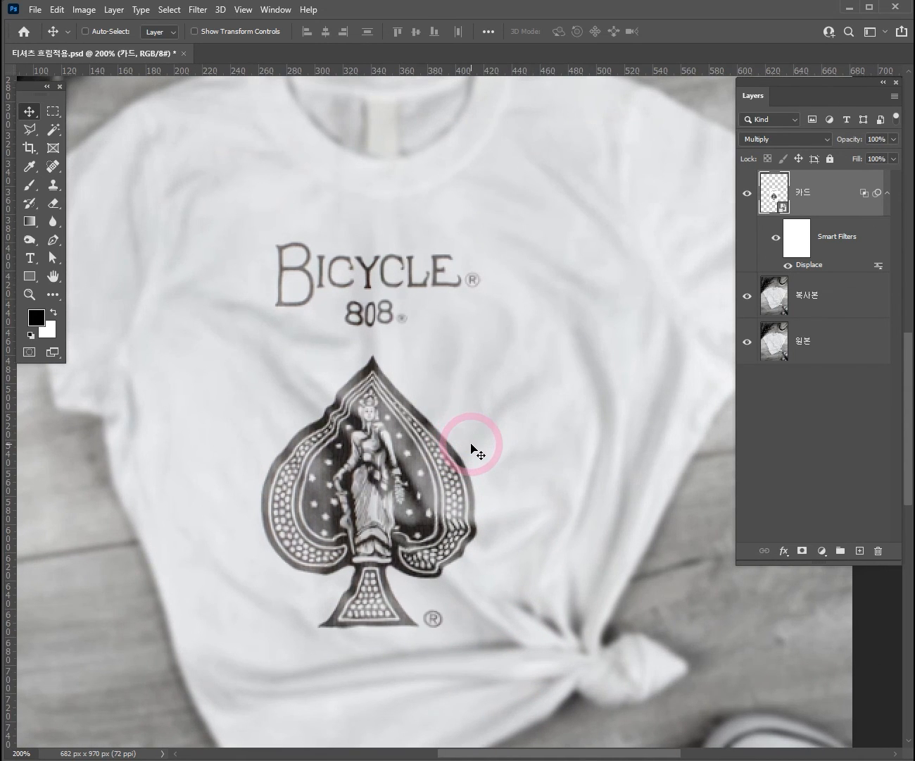
{"action": "left_click", "coordinate": [455, 436], "text": "ctrl+alt"}
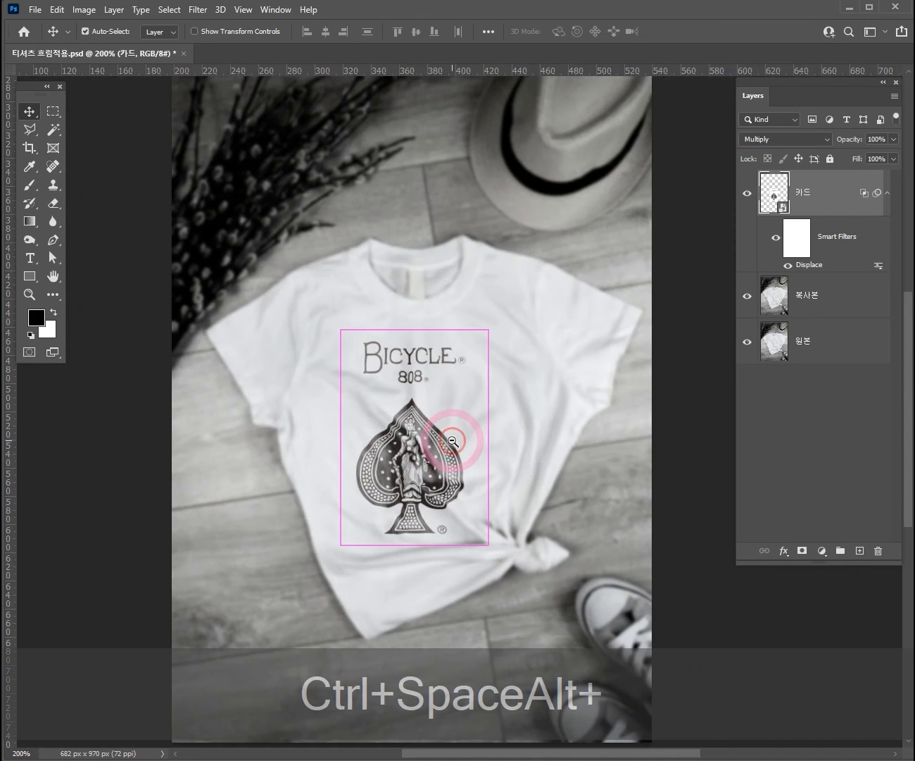
{"action": "left_click", "coordinate": [457, 424], "text": "ctrl"}
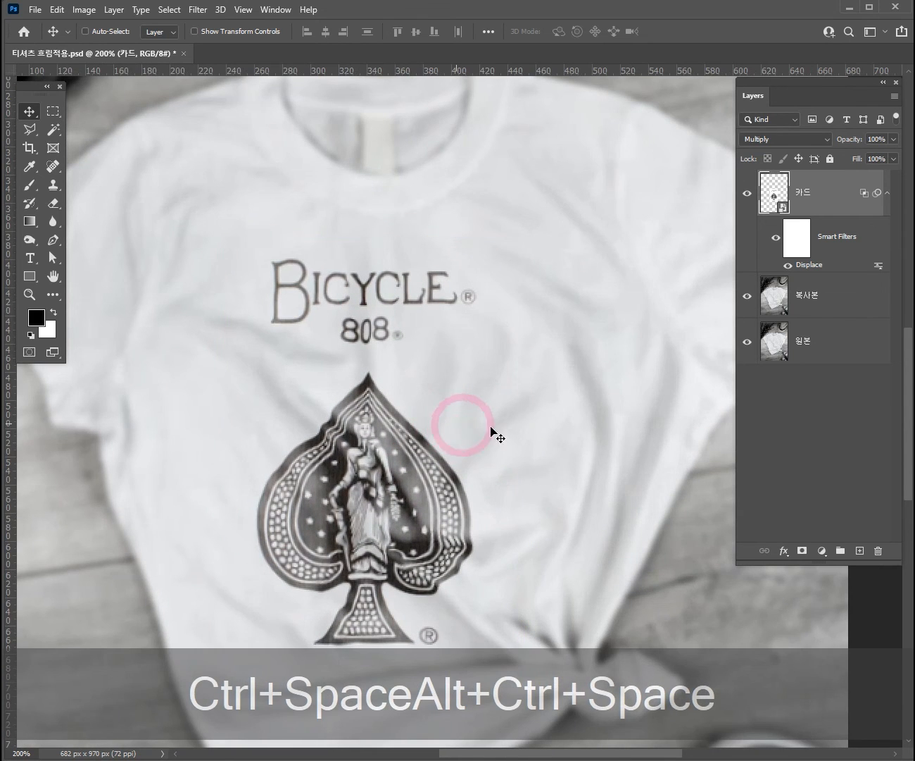
{"action": "left_click", "coordinate": [748, 299]}
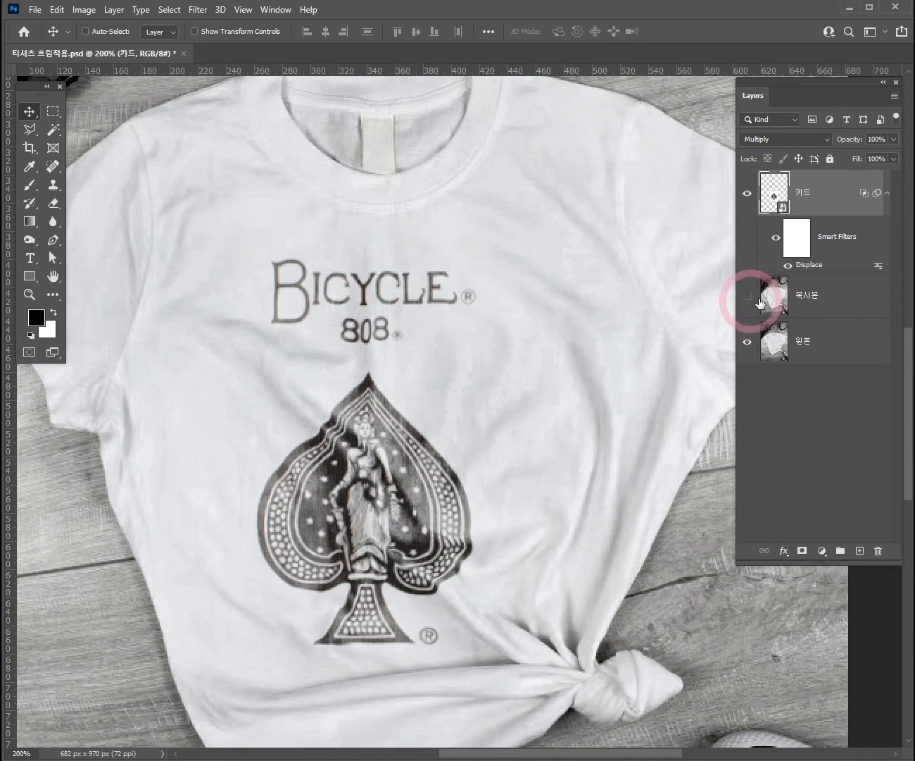
Step: Examine the spade print on the sharp shirt photo, both close up and at full-image scale
{"action": "left_click", "coordinate": [454, 443], "text": "ctrl+alt"}
{"action": "left_click", "coordinate": [459, 461], "text": "ctrl"}
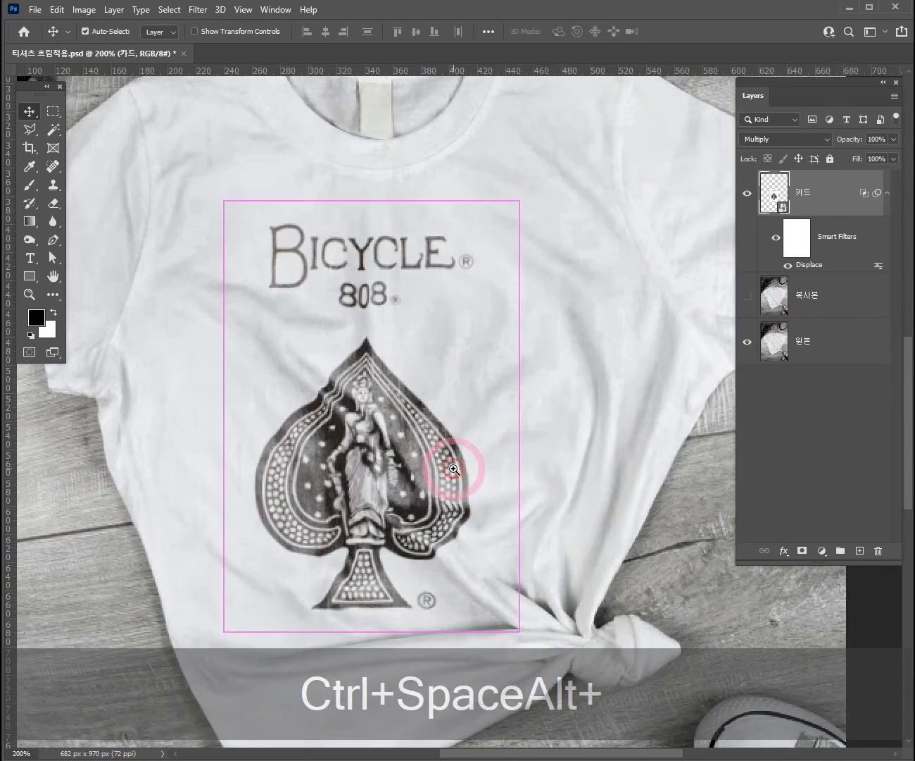
{"action": "left_click", "coordinate": [412, 462], "text": "ctrl+alt"}
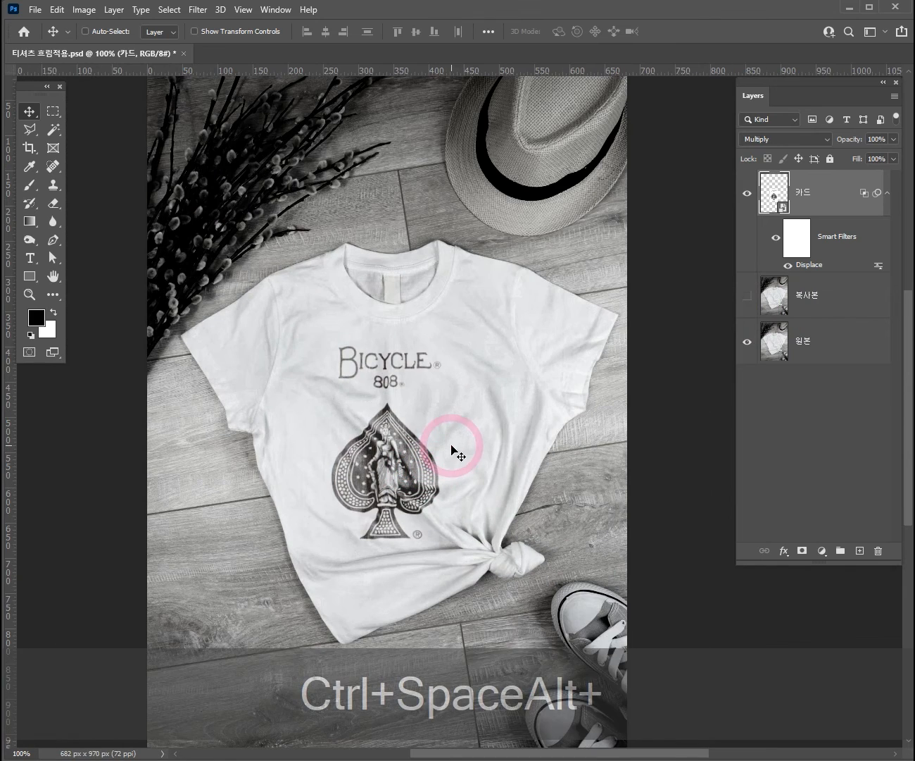
{"action": "left_click", "coordinate": [405, 447], "text": "ctrl"}
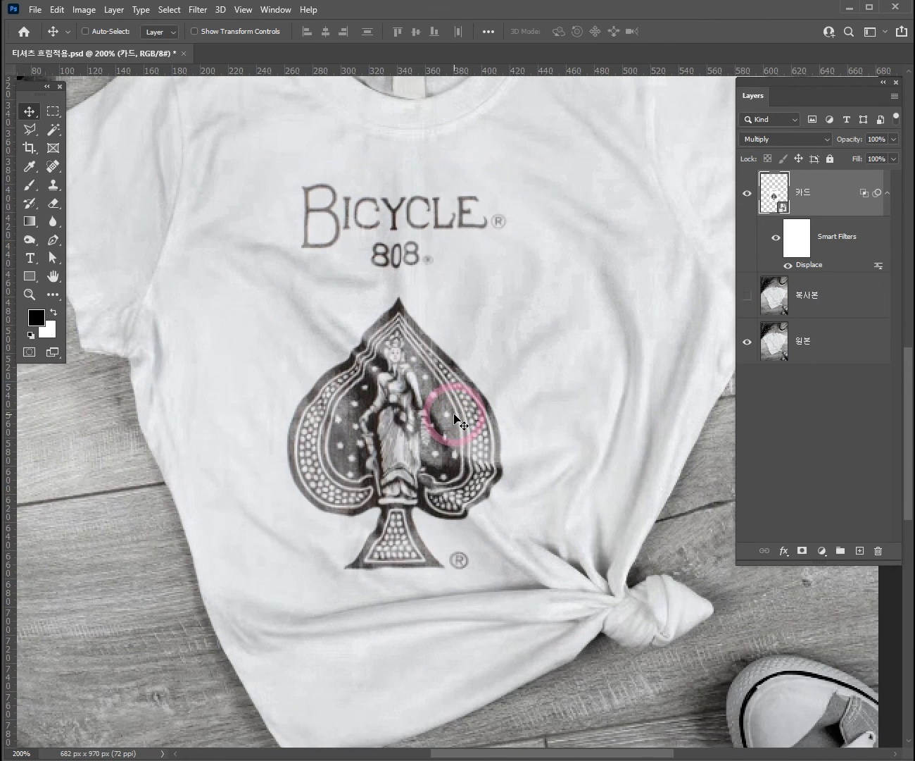
{"action": "left_click", "coordinate": [456, 419], "text": "ctrl+alt"}
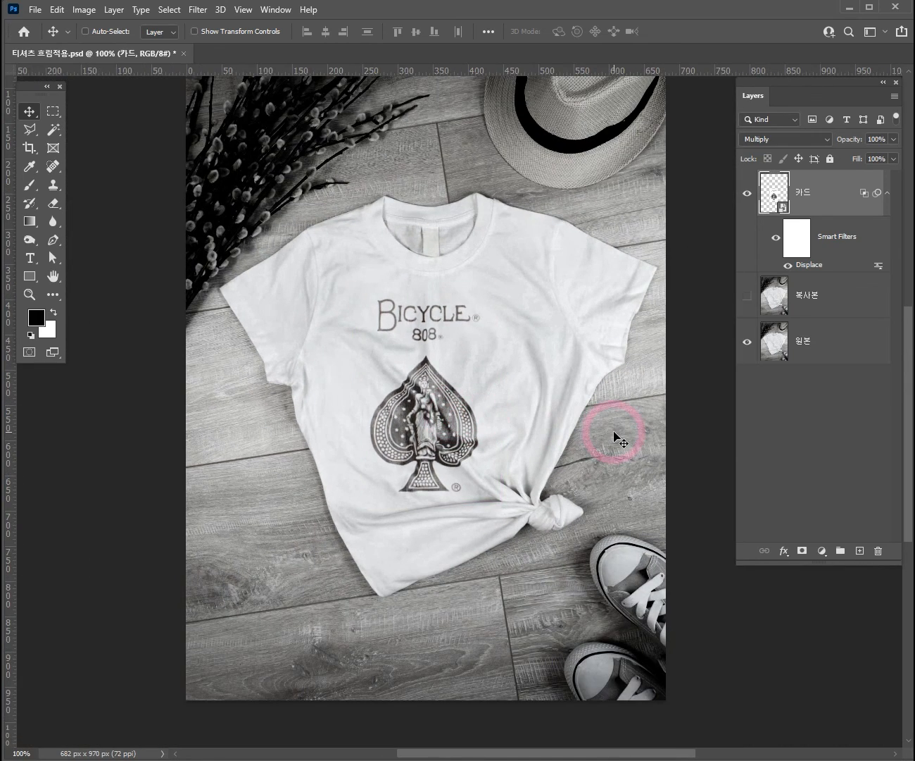
{"action": "left_click", "coordinate": [460, 380], "text": "ctrl"}
{"action": "left_click_drag", "start_coordinate": [612, 382], "coordinate": [548, 466]}
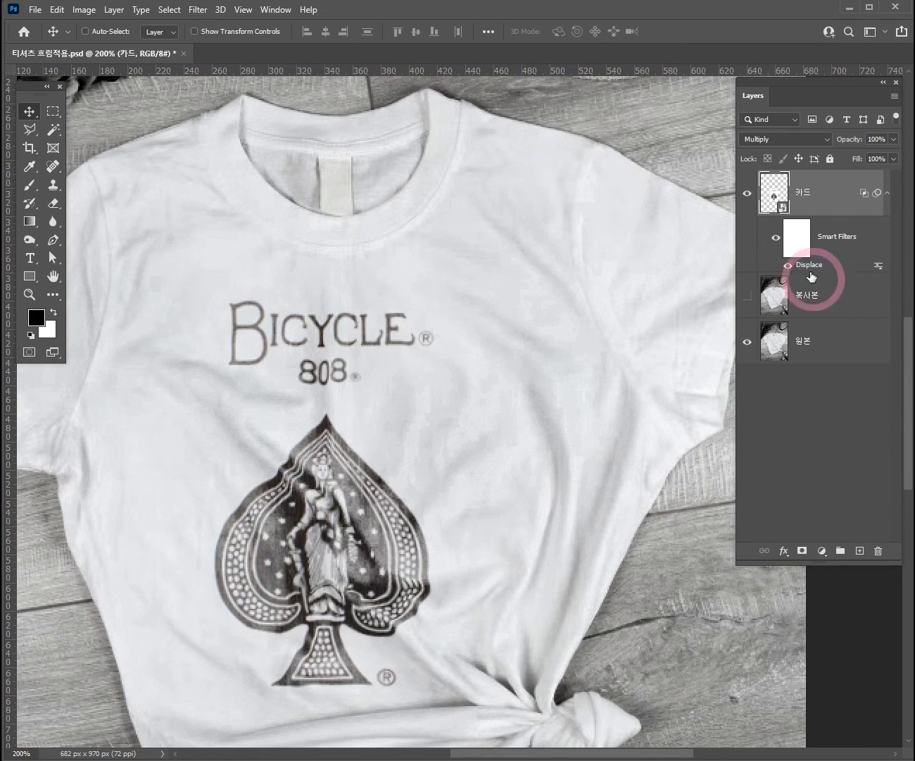
{"action": "left_click_drag", "start_coordinate": [536, 449], "coordinate": [547, 427]}
{"action": "key", "text": "ctrl+space"}
{"action": "key", "text": "ctrl+alt+space"}
{"action": "left_click", "coordinate": [548, 426]}
{"action": "key", "text": "alt"}
{"action": "left_click", "coordinate": [548, 427]}
{"action": "key", "text": "alt+space"}
{"action": "left_click", "coordinate": [548, 427]}
{"action": "left_click_drag", "start_coordinate": [555, 429], "coordinate": [496, 409]}
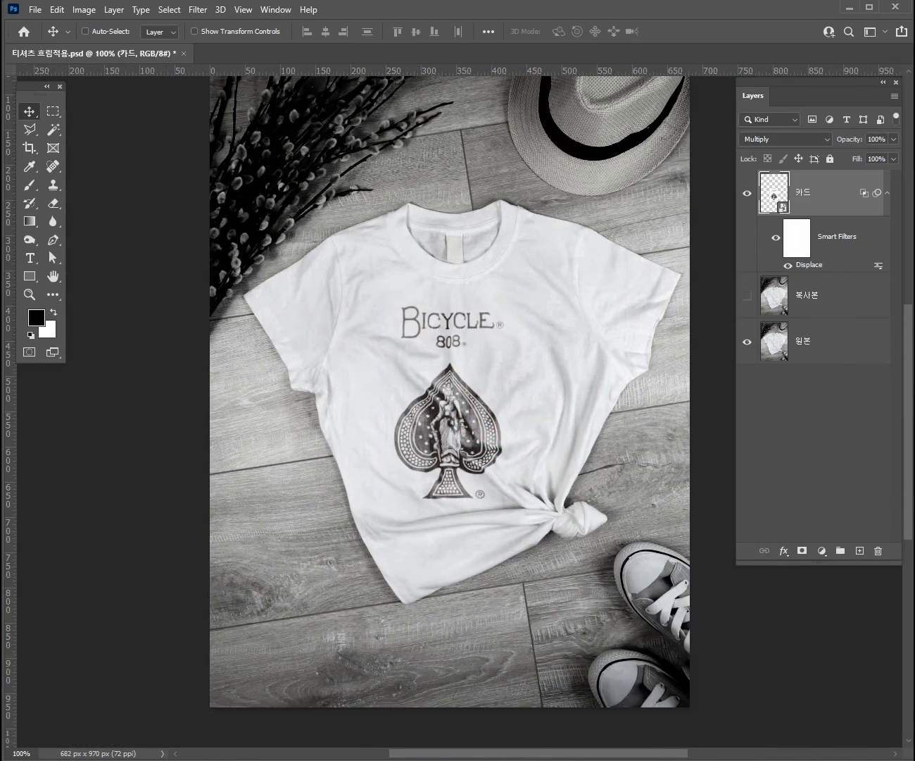